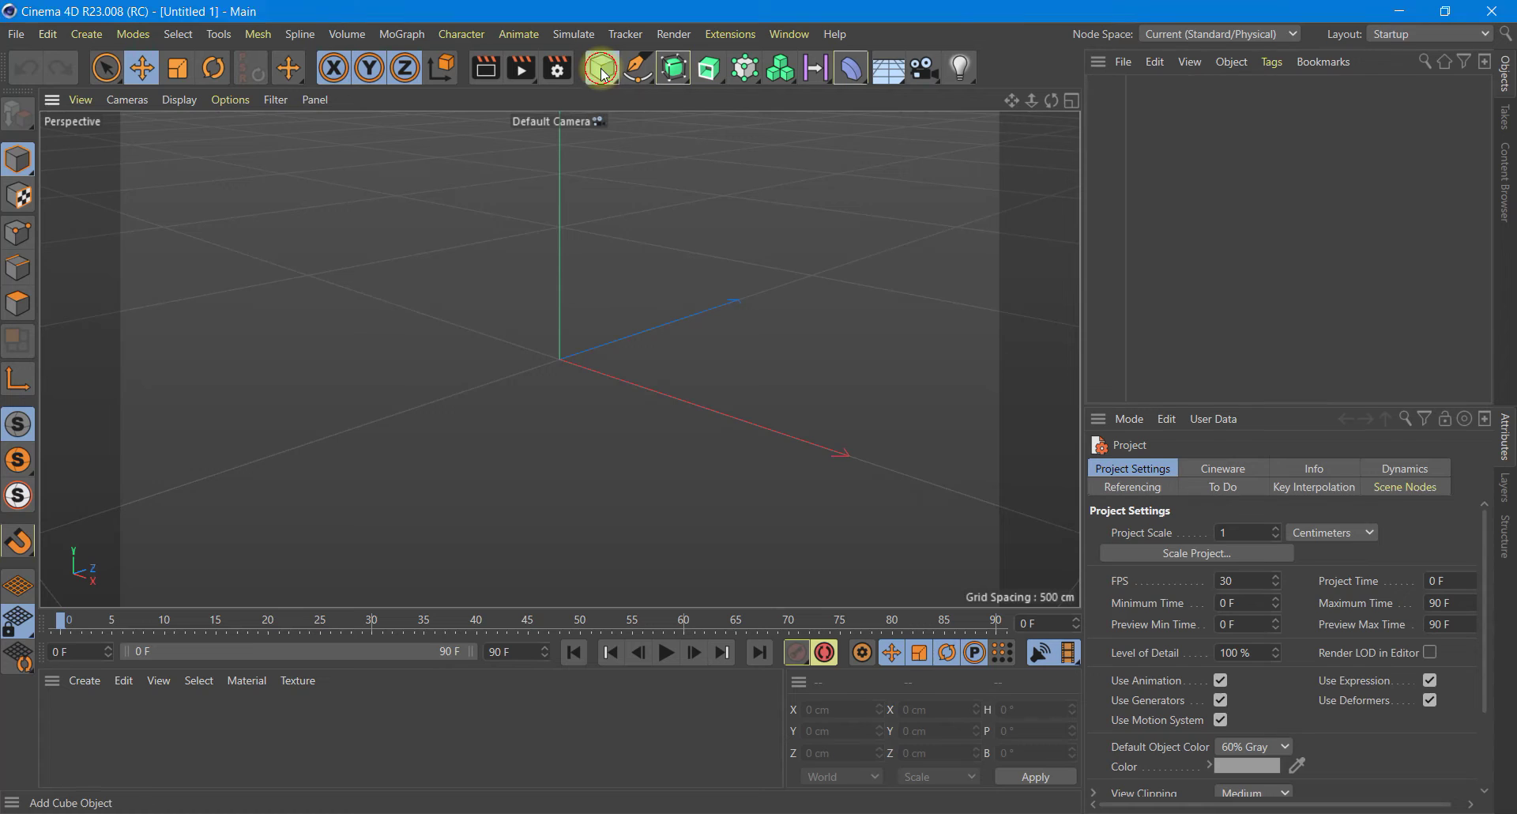
Step: Add a cube shown in Gouraud Shading (Lines) and flatten it to 67.797 cm tall
click(181, 101)
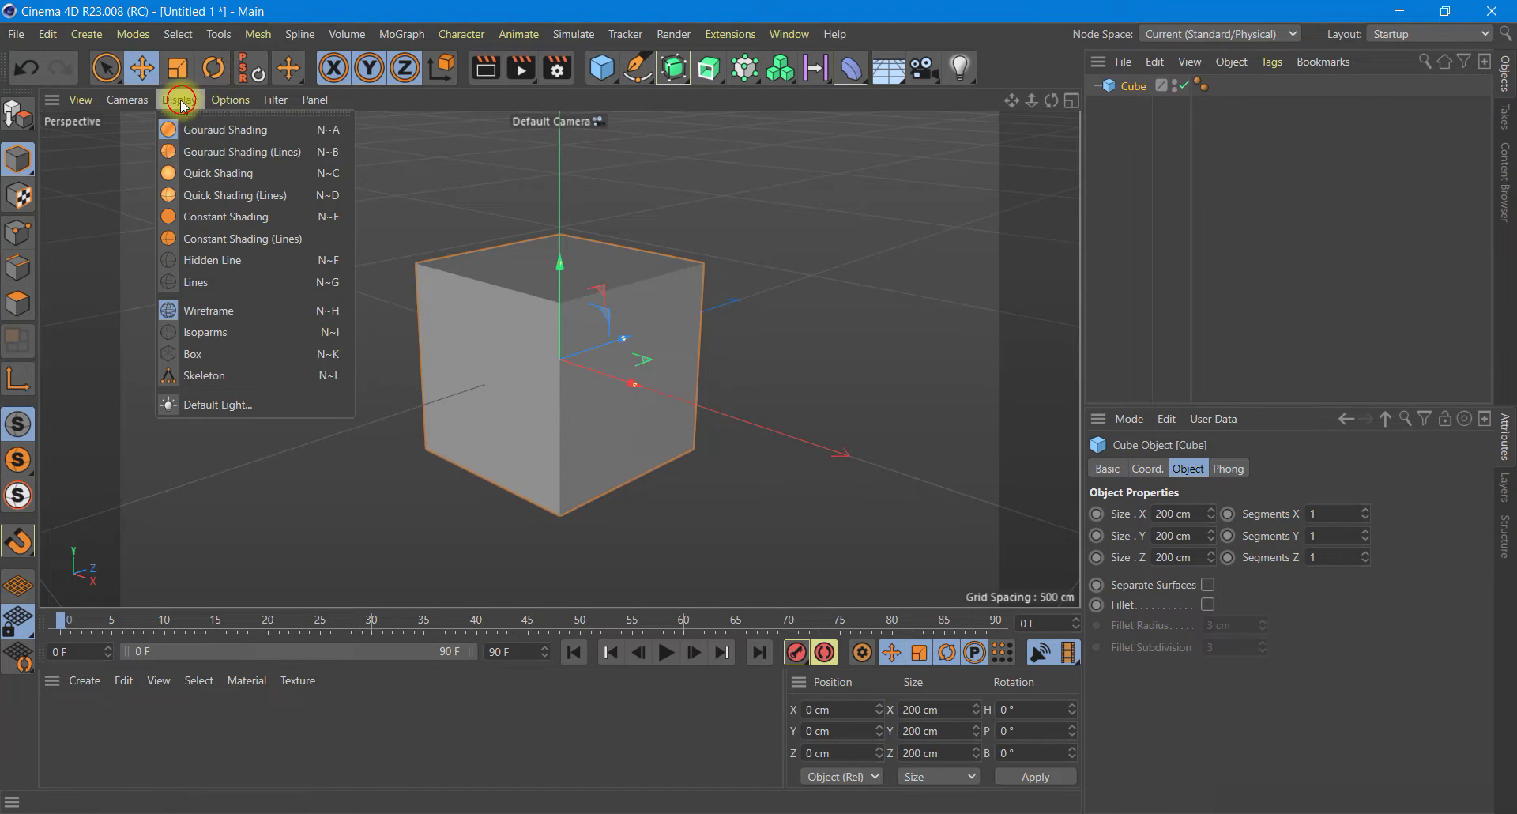
click(188, 150)
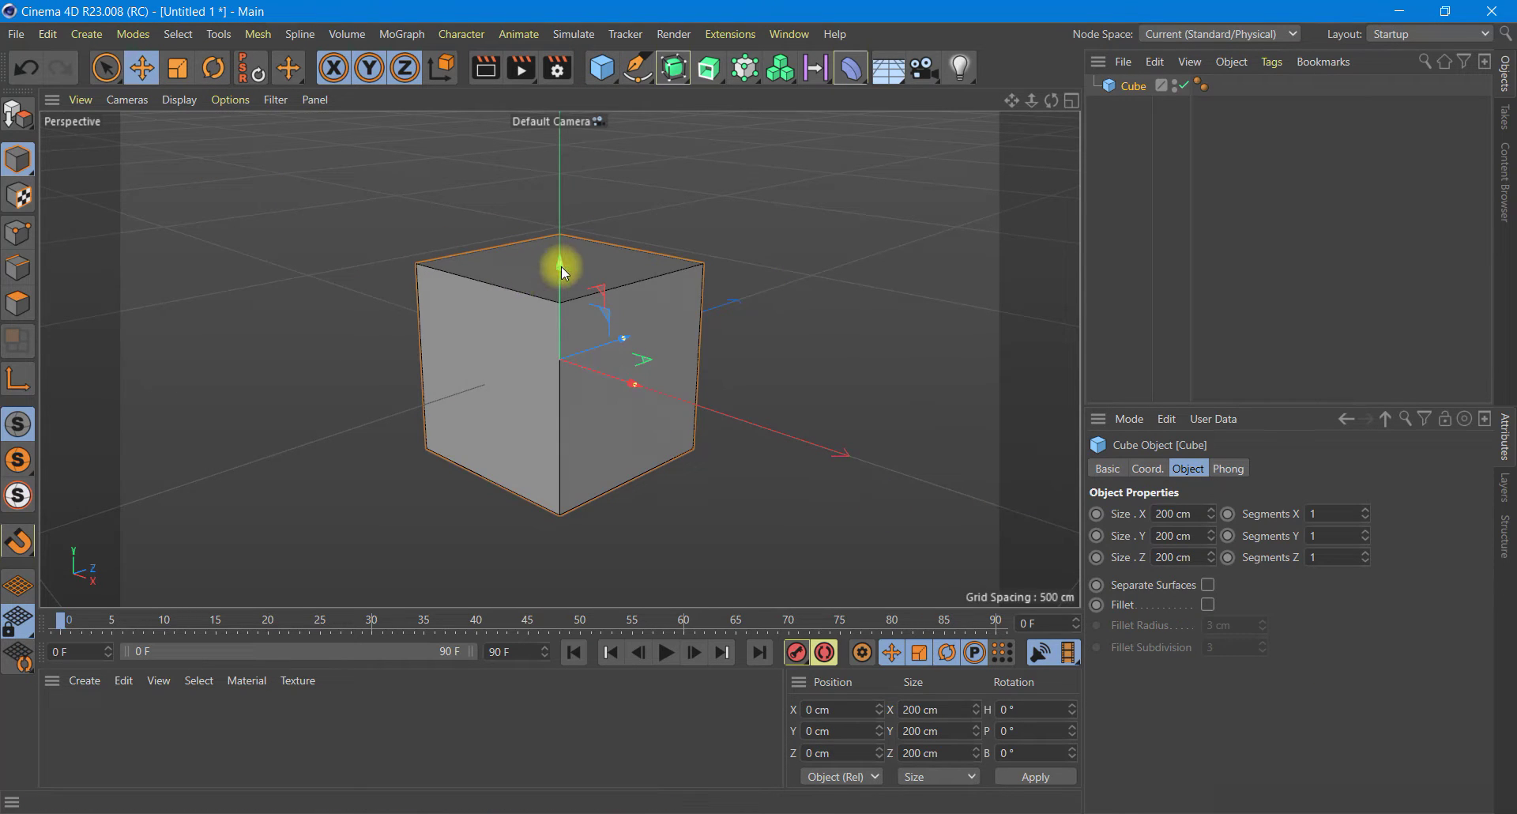
drag(561, 267, 559, 329)
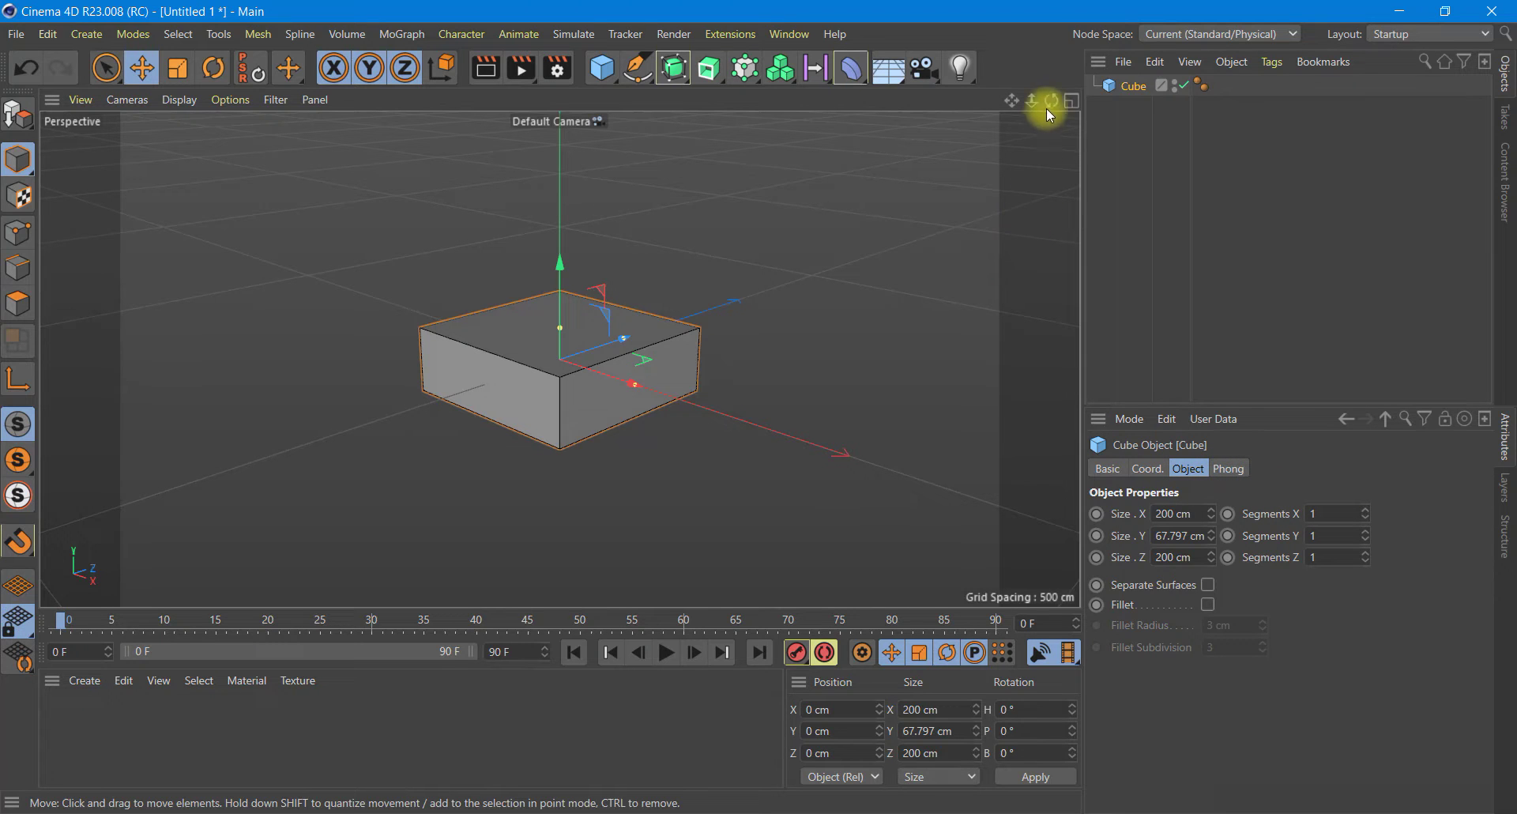
mouse_move(1047, 109)
mouse_down()
mouse_move(861, 403)
mouse_move(772, 434)
mouse_move(652, 412)
mouse_move(840, 434)
mouse_move(852, 405)
mouse_up()
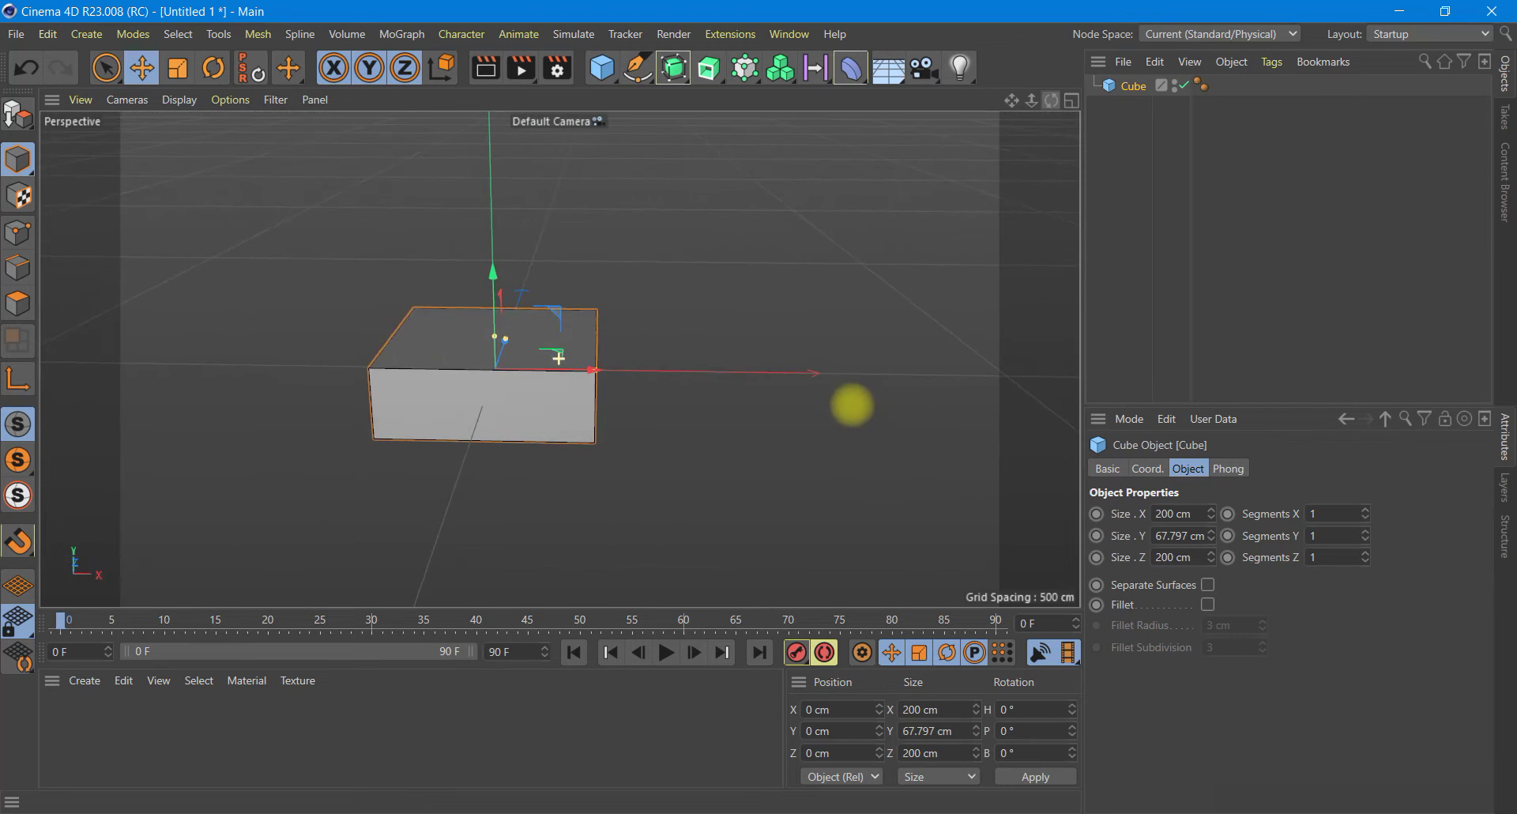
click(962, 172)
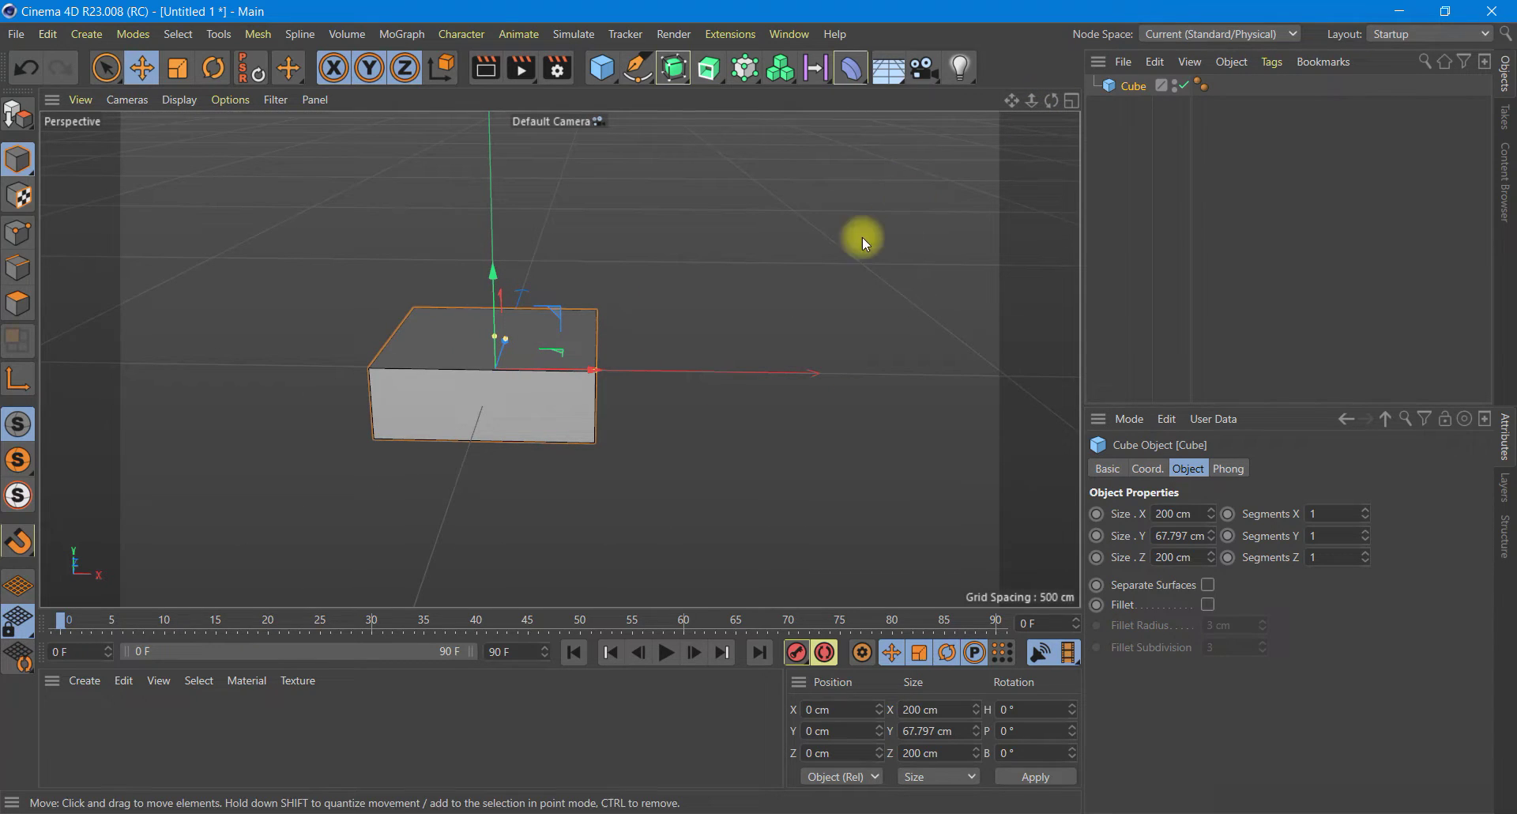
Step: Add a Subdivision Surface and a Null, nesting the Null under the Subdivision Surface
drag(673, 68, 724, 104)
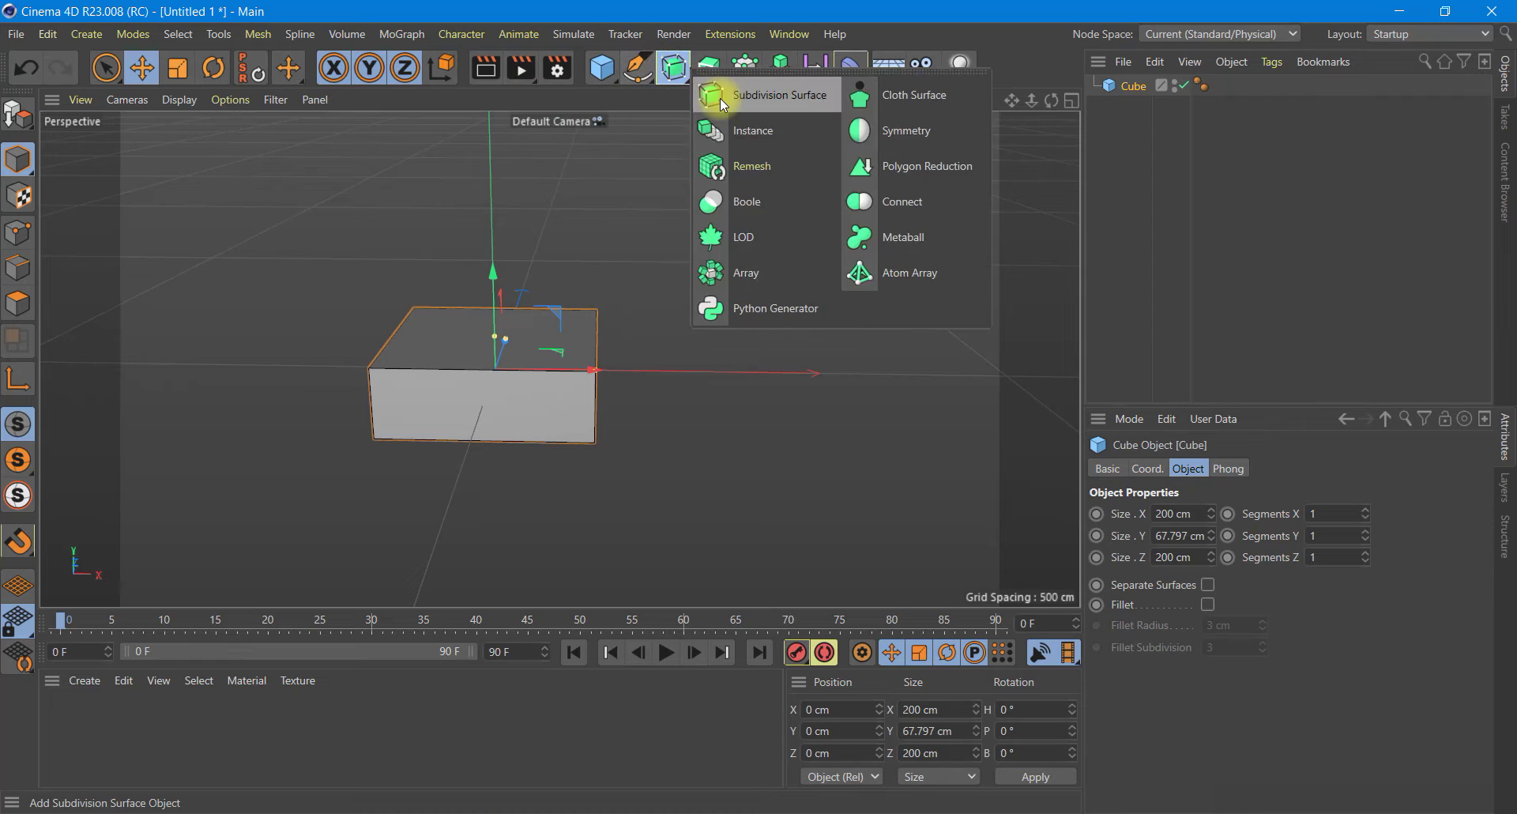
drag(602, 68, 664, 96)
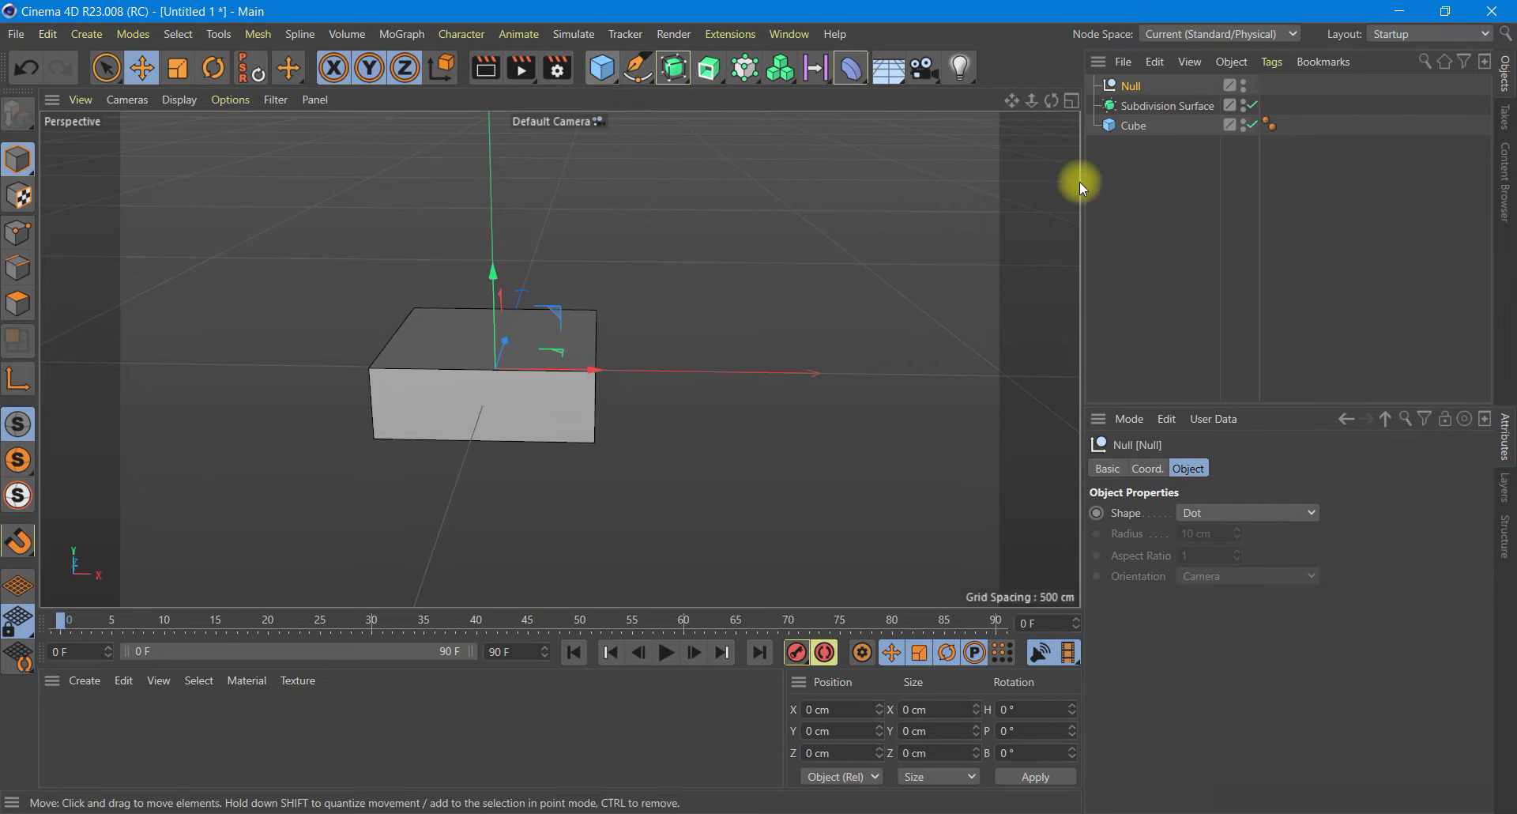
drag(1128, 86, 1139, 105)
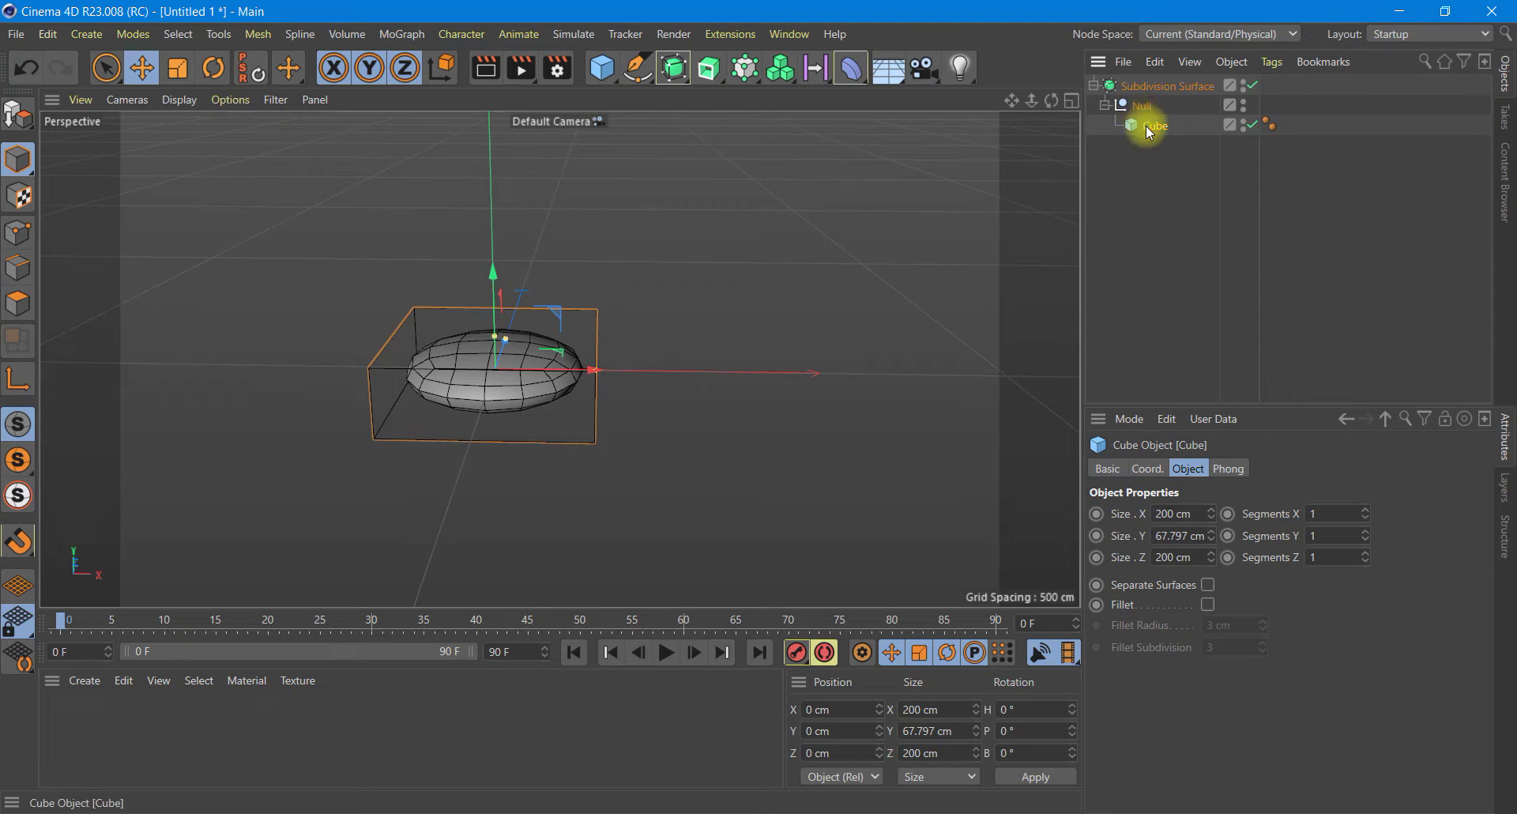
Step: Set the cube's X and Z segments to 3 and render a preview of the rounded cushion
click(1366, 511)
click(1366, 510)
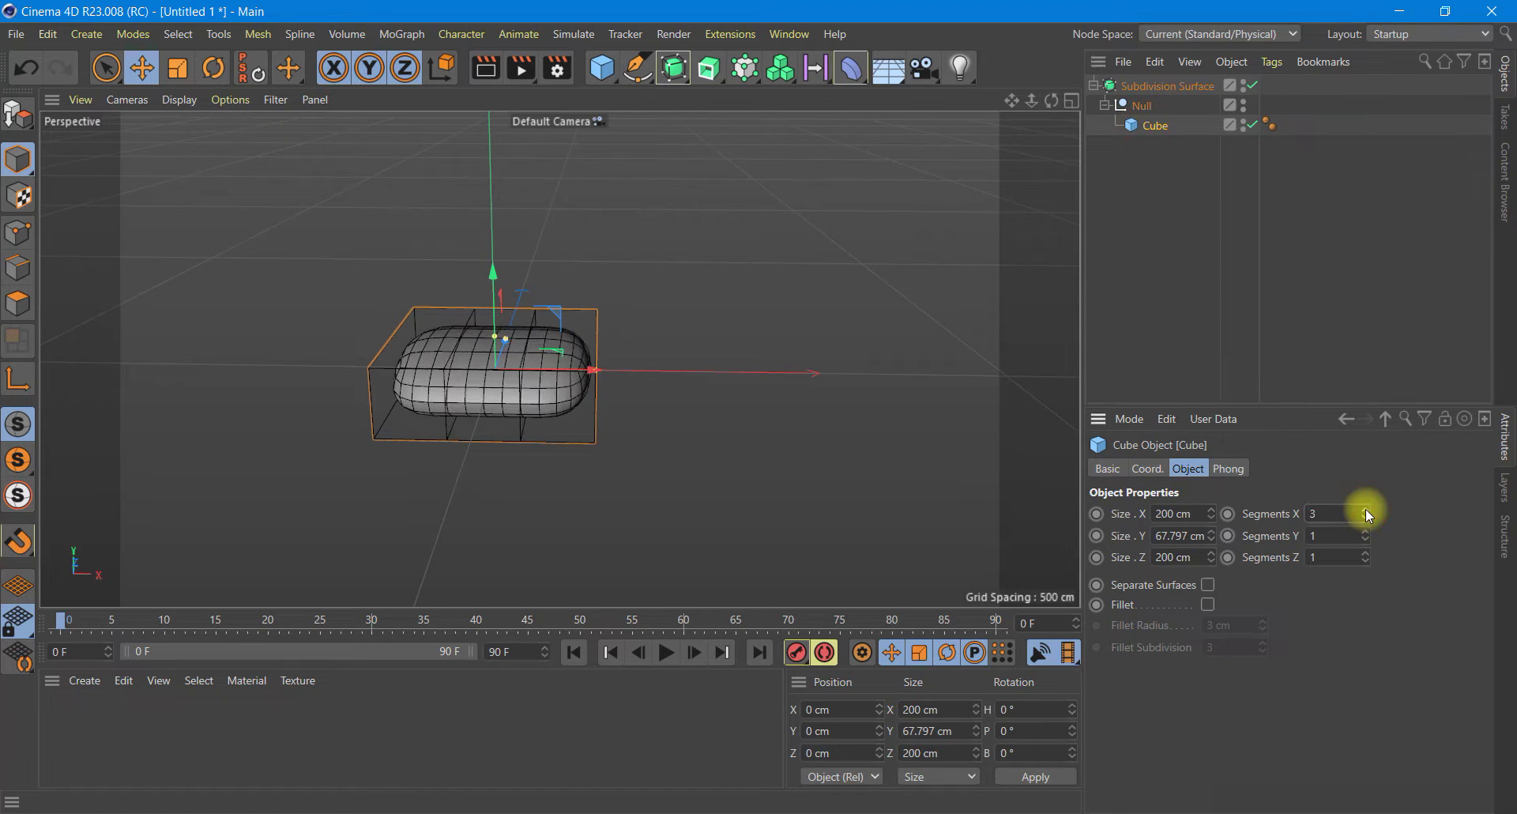
click(1366, 553)
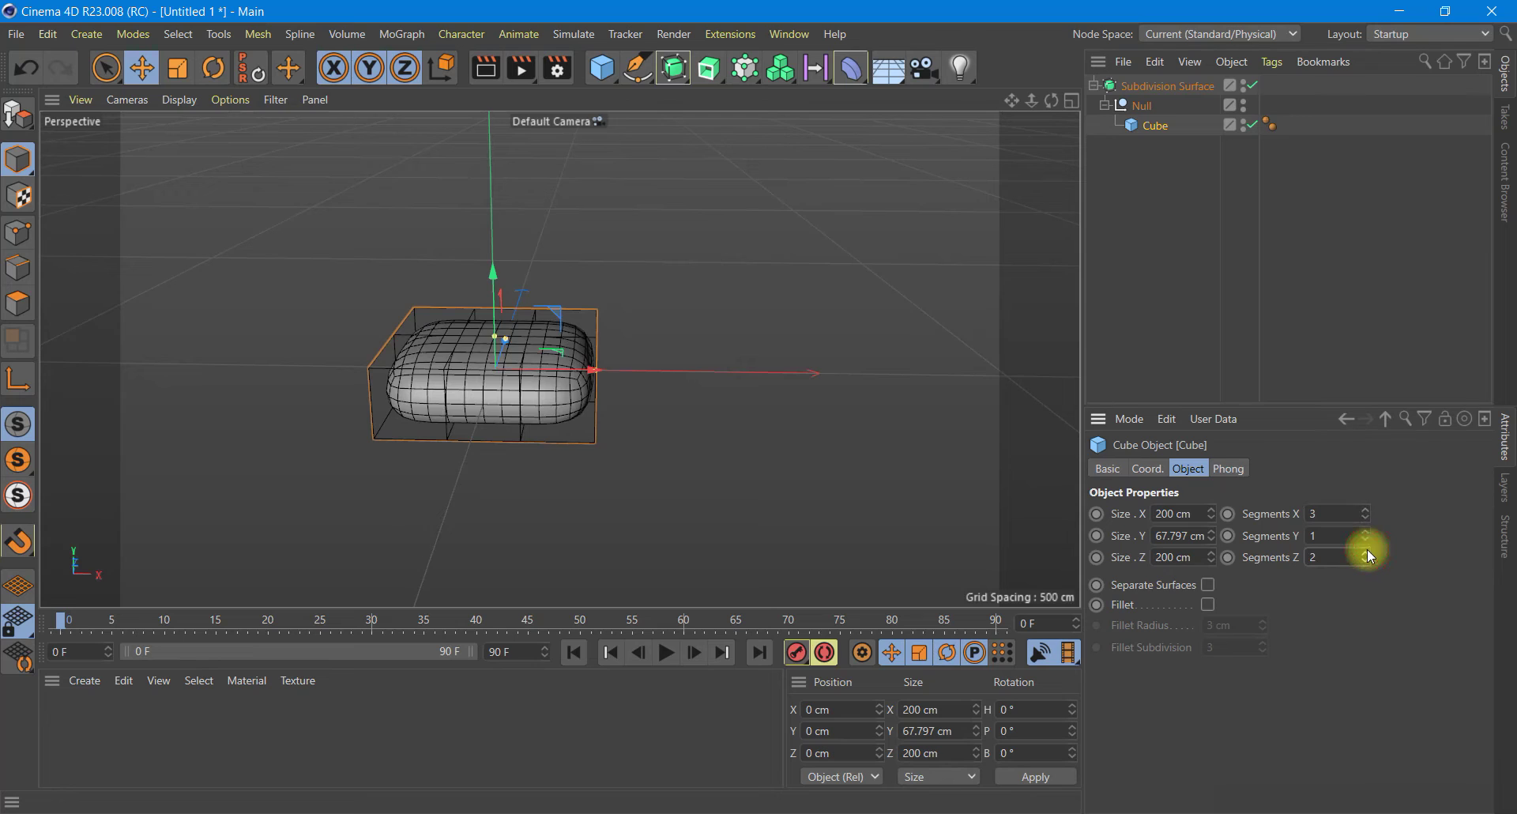
click(1366, 553)
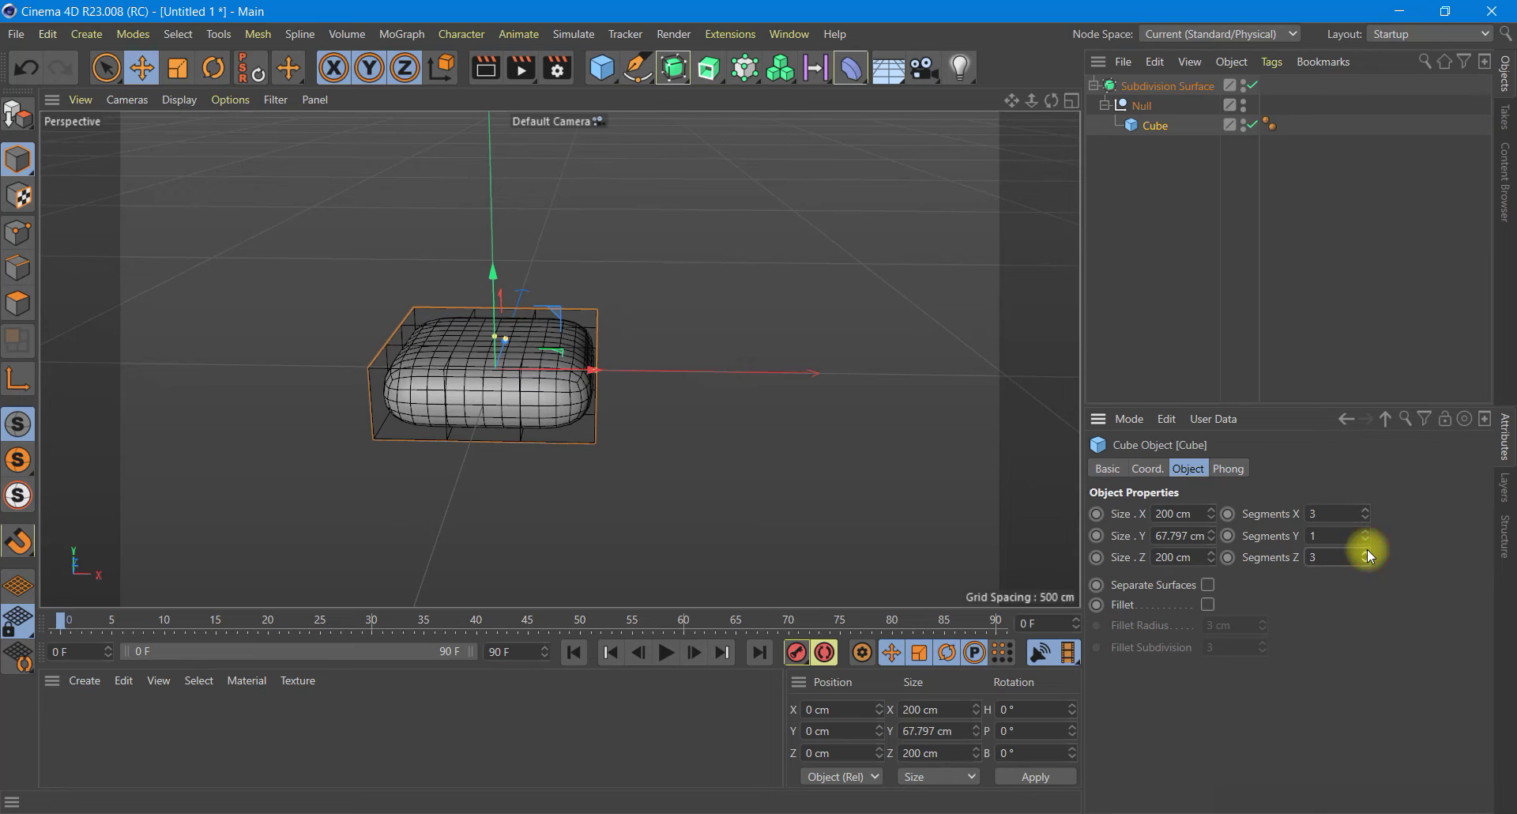
click(485, 68)
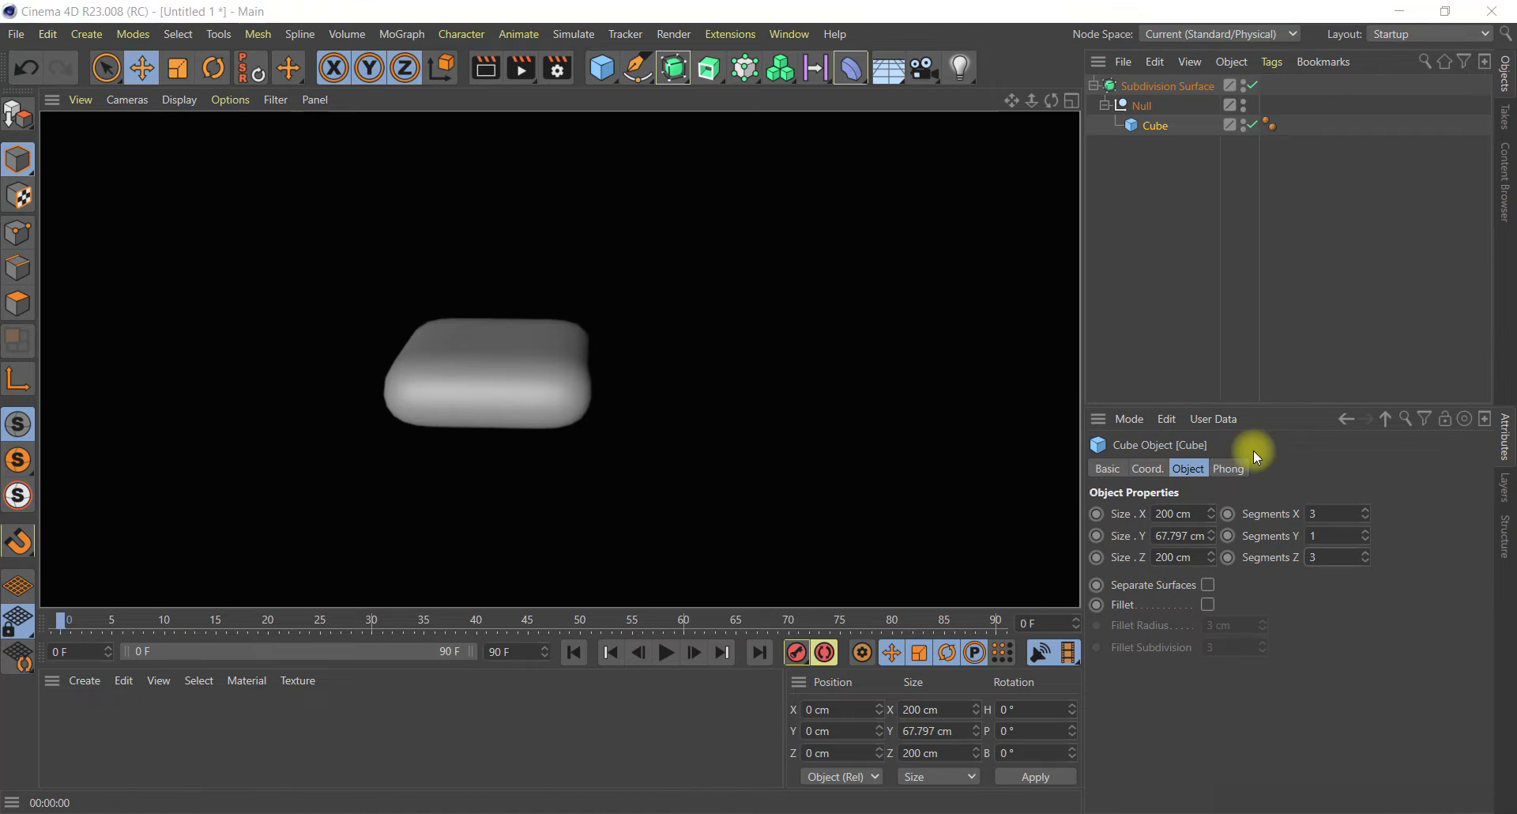
click(1155, 126)
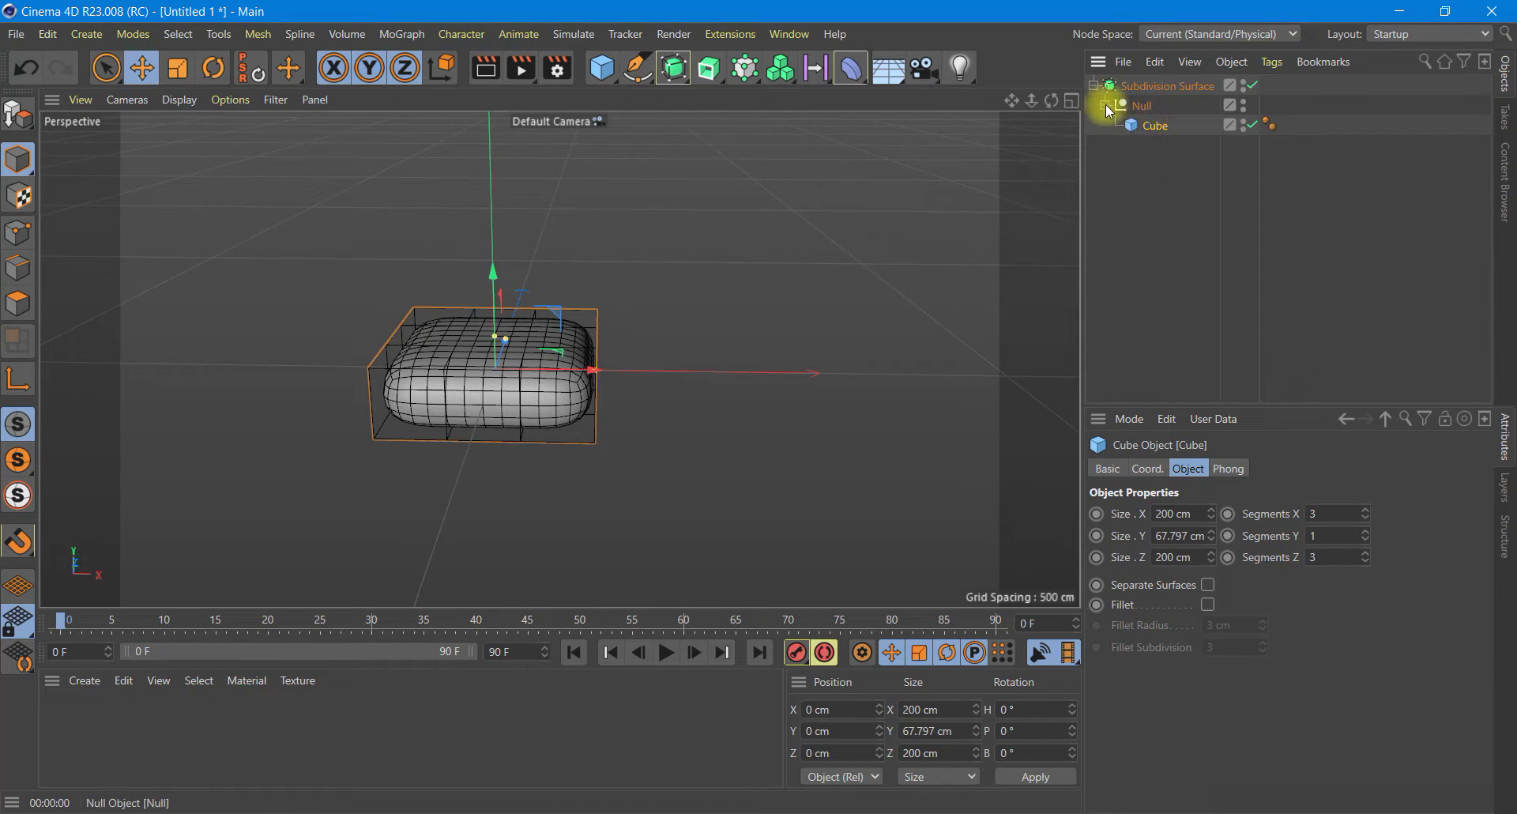
Step: Duplicate the cushion as Cube.1, placed beside the first at X 196.933 cm
click(1157, 129)
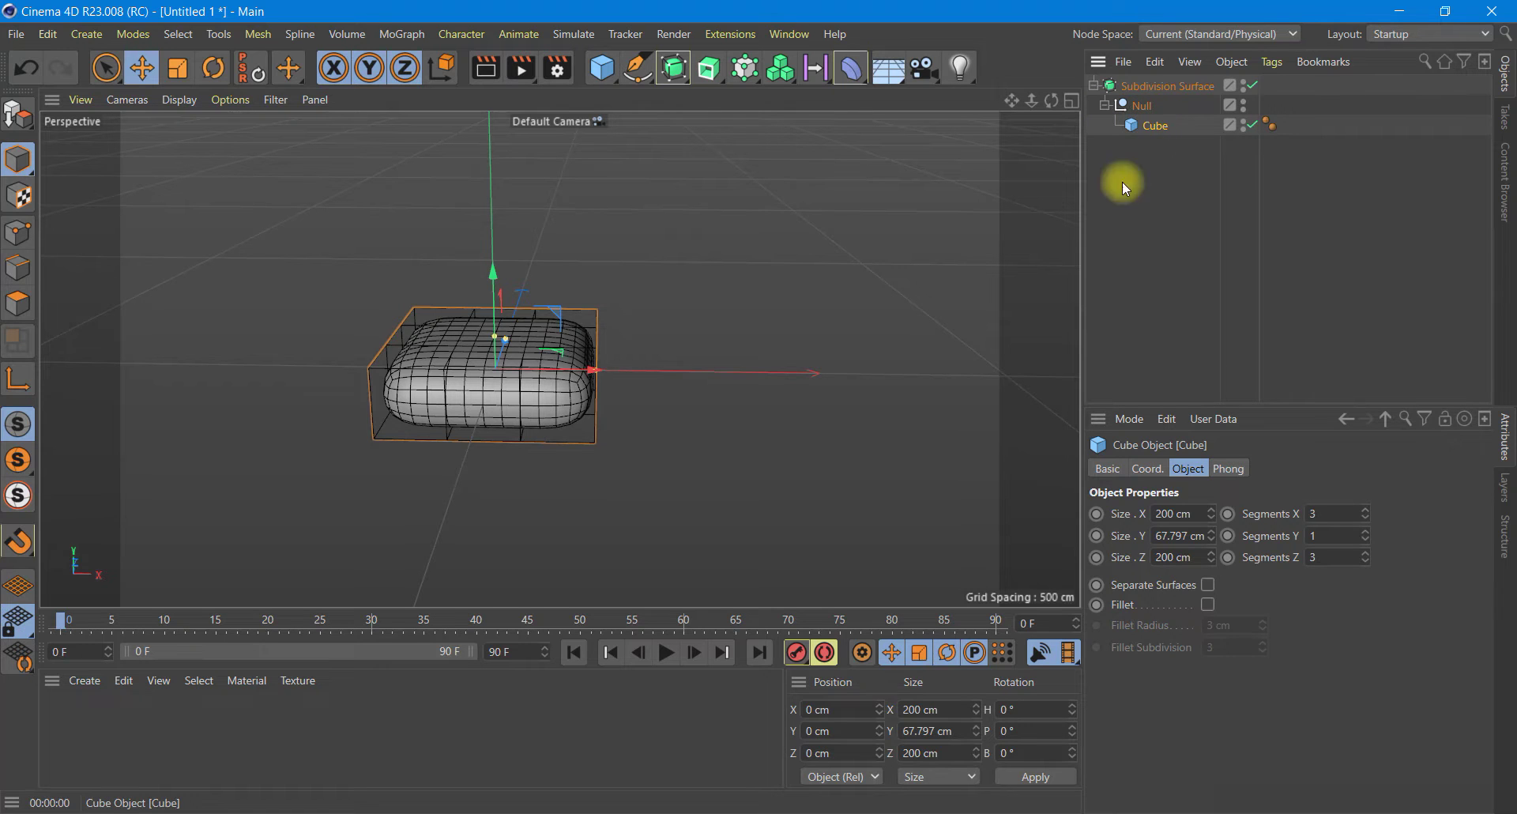
ctrl+drag(542, 369, 738, 372)
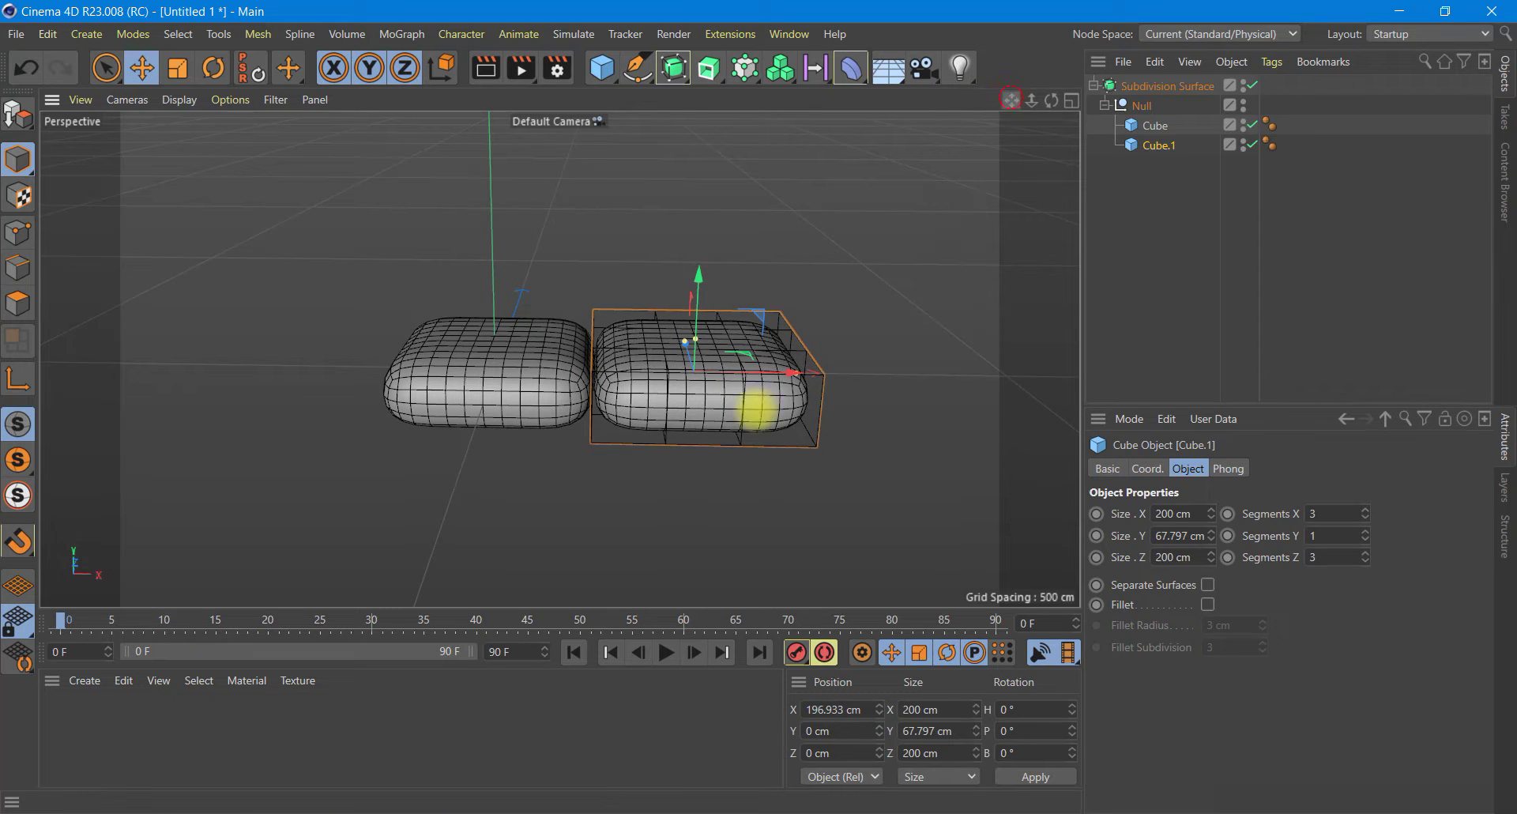
mouse_move(751, 407)
alt+middle_down()
mouse_move(526, 411)
mouse_move(543, 416)
alt+middle_up()
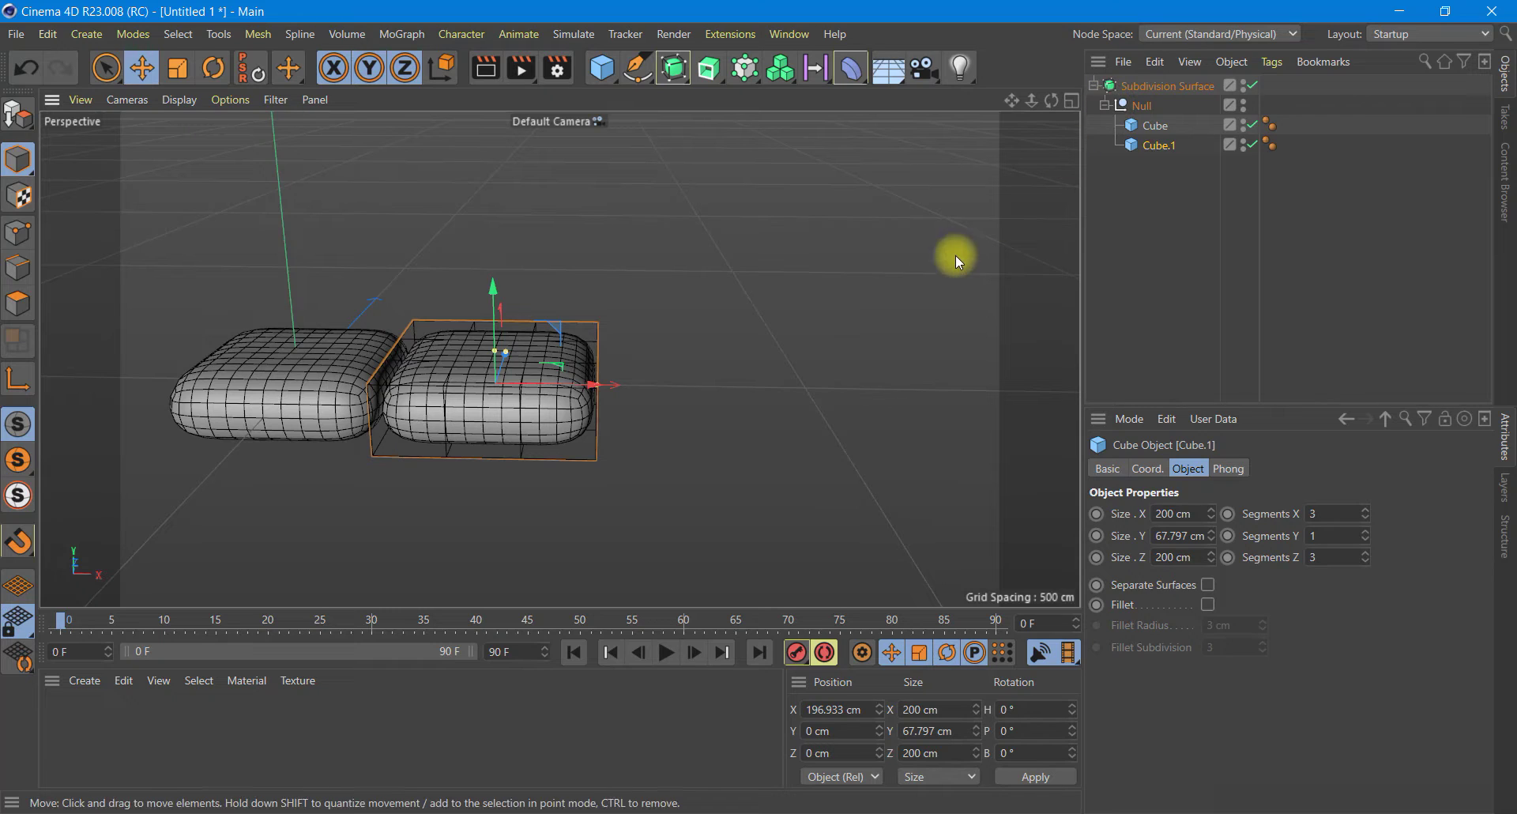
Step: Render a preview of both cushions, then reselect Cube.1 and show the four-view layout
click(644, 410)
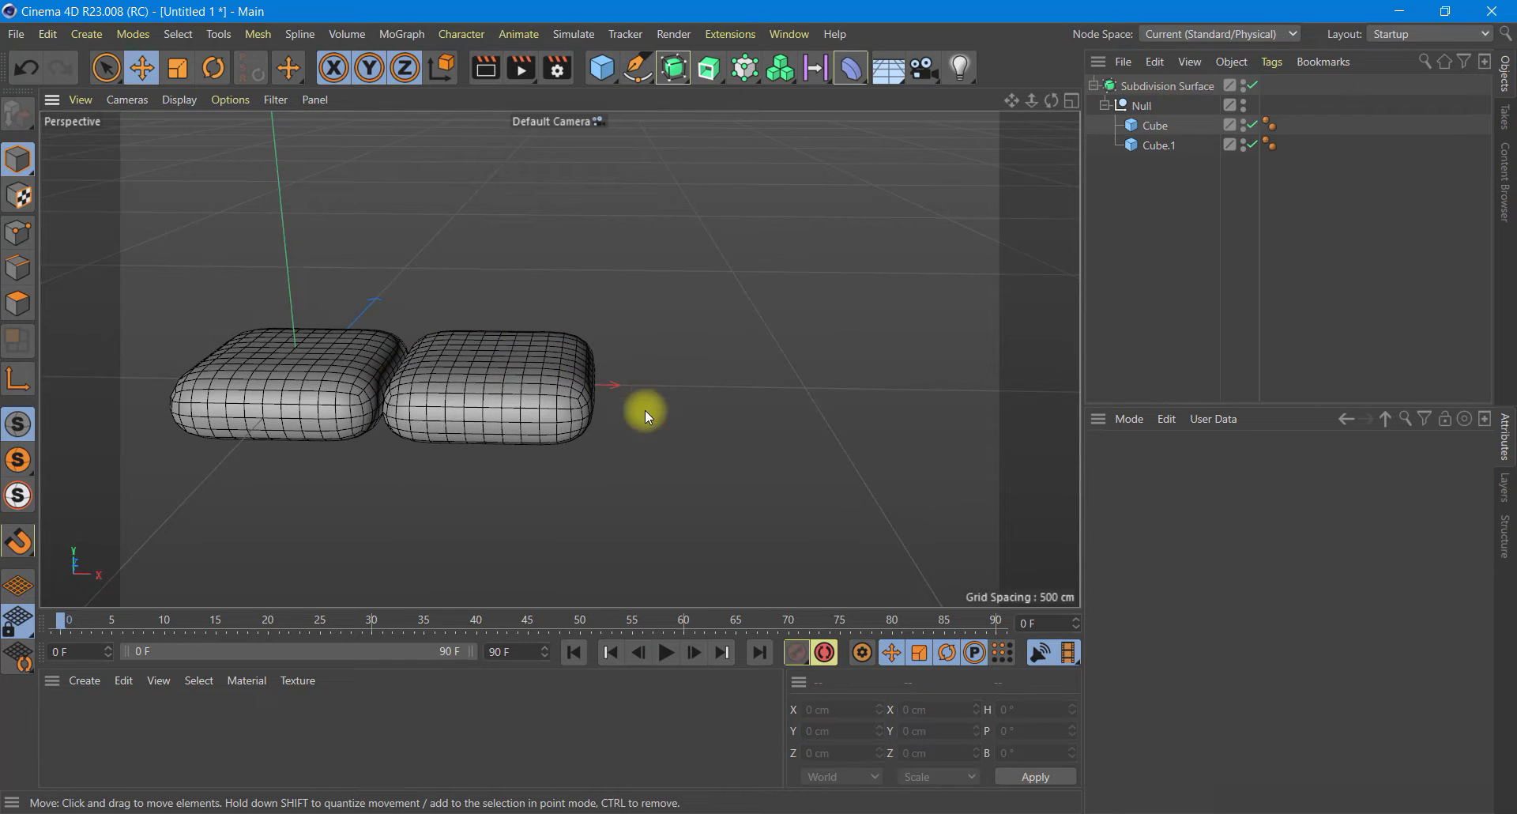
click(481, 70)
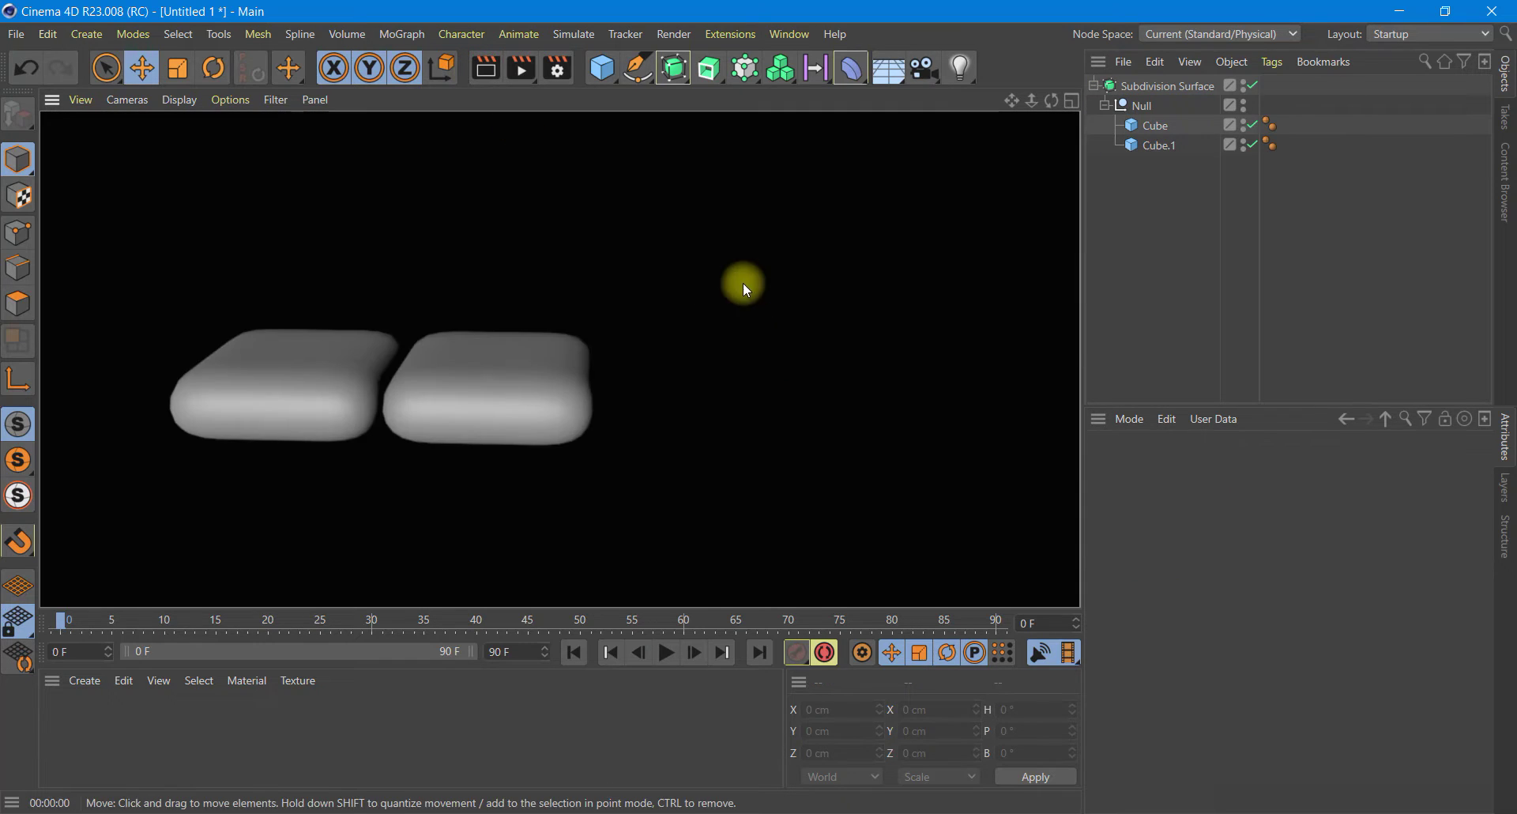
click(1165, 144)
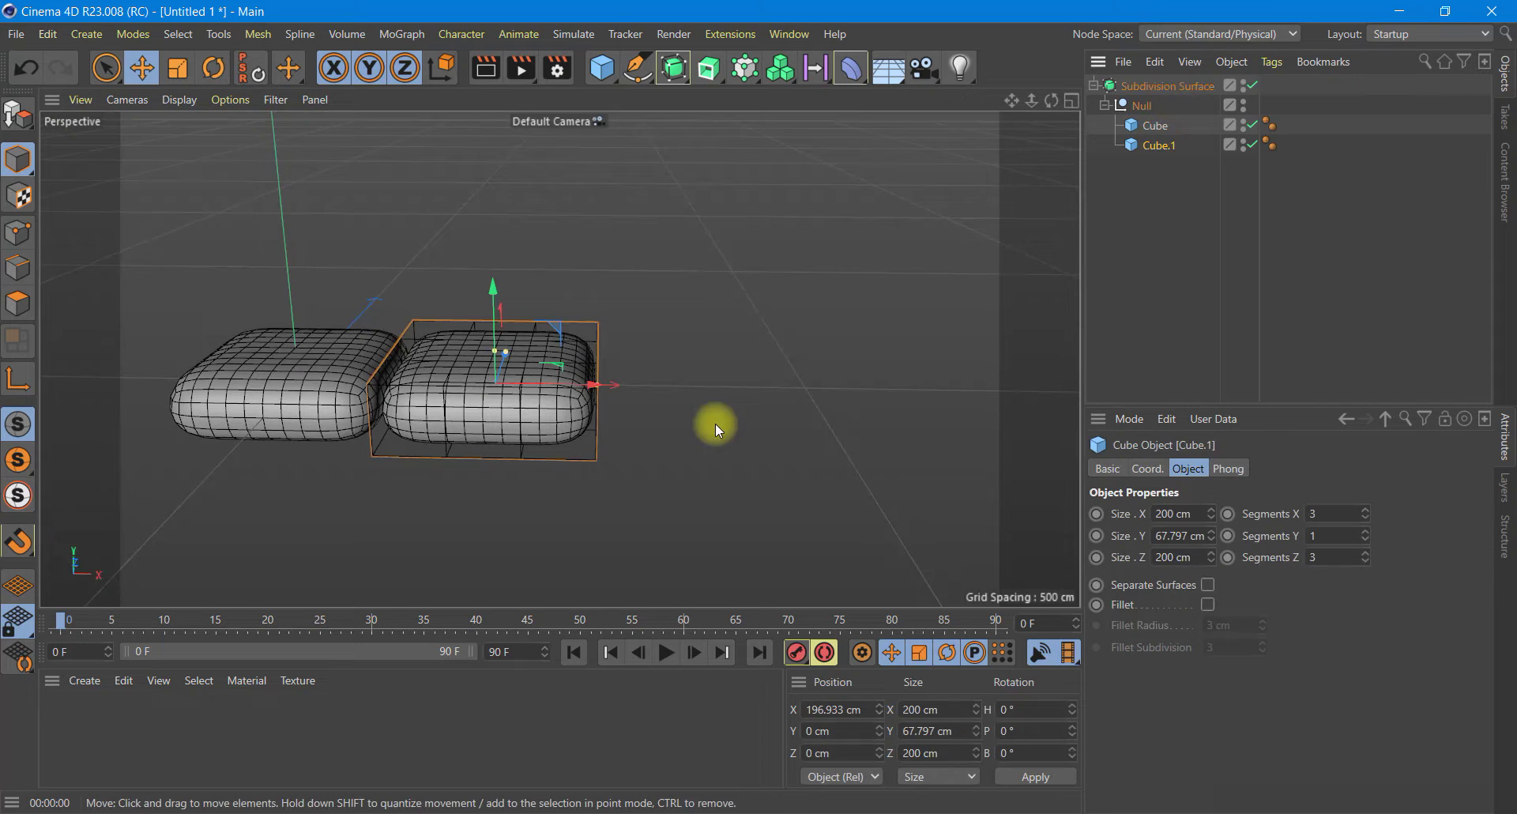
click(1073, 101)
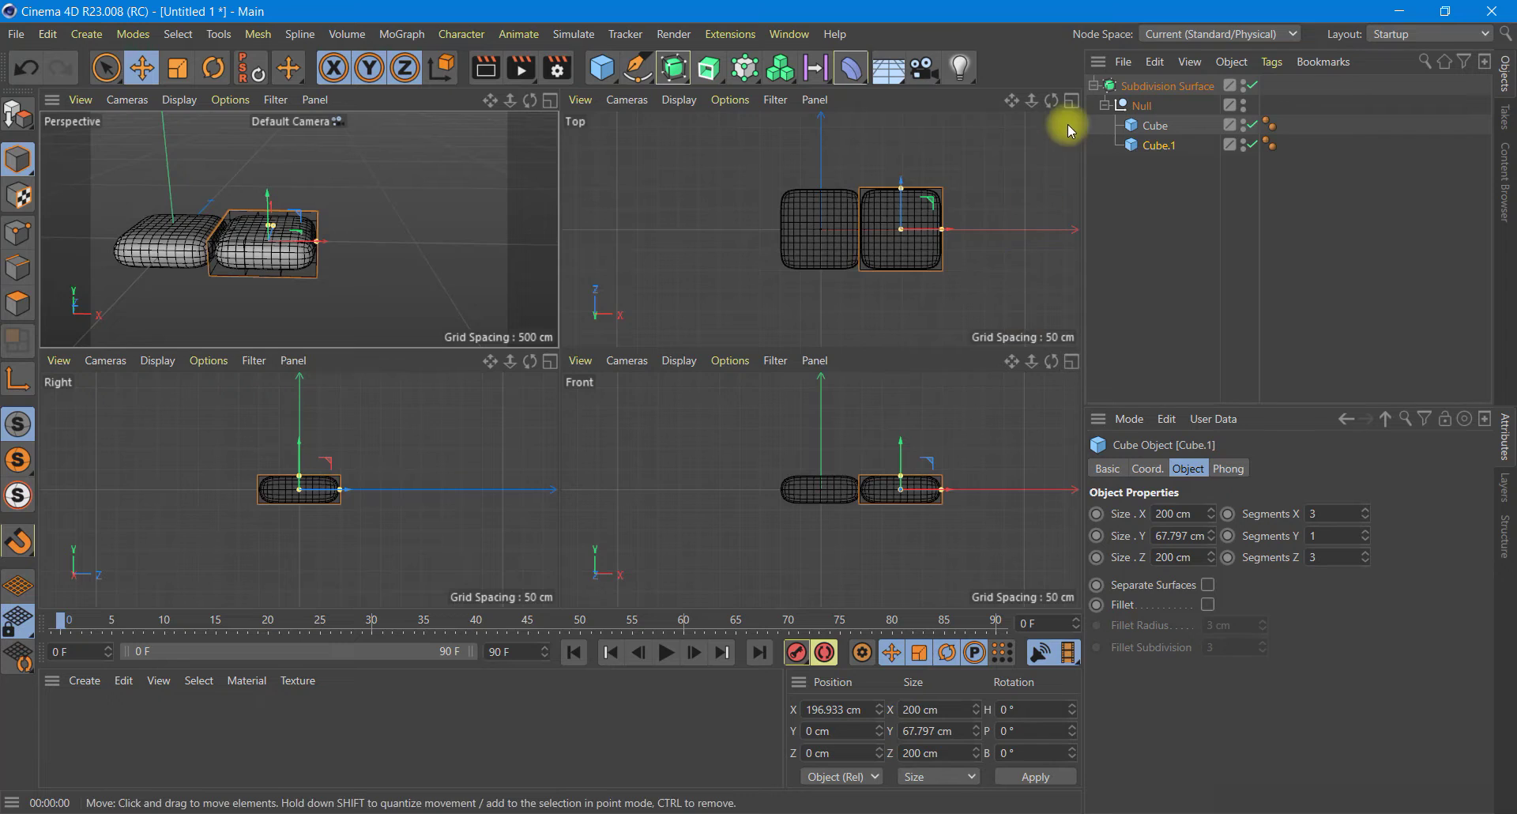
Step: In the enlarged Top view, nudge Cube.1 slightly right along X
click(1071, 101)
scroll(661, 263, up, 2)
scroll(661, 263, up, 2)
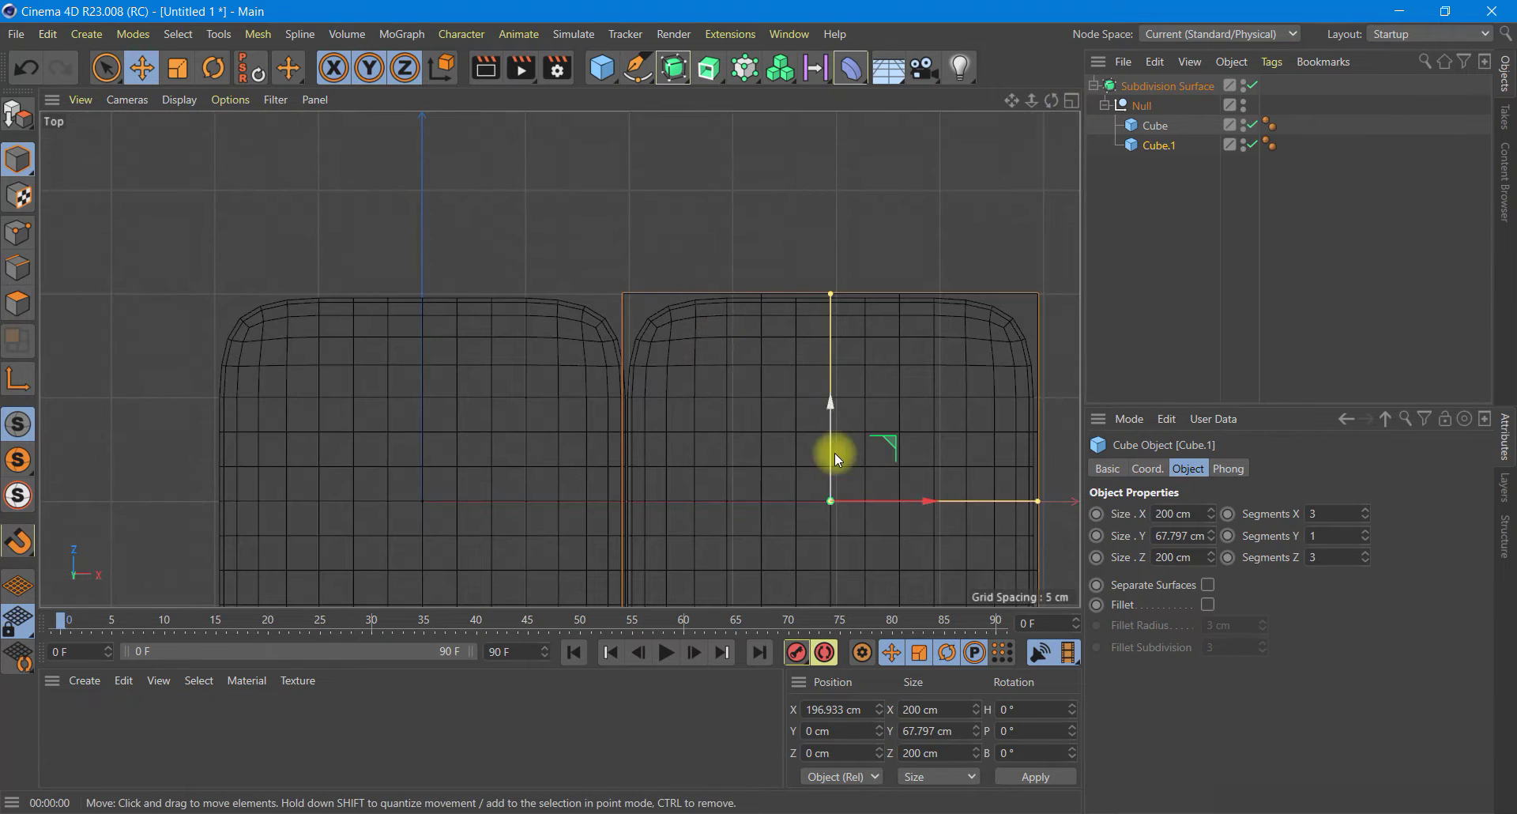
drag(902, 505, 898, 492)
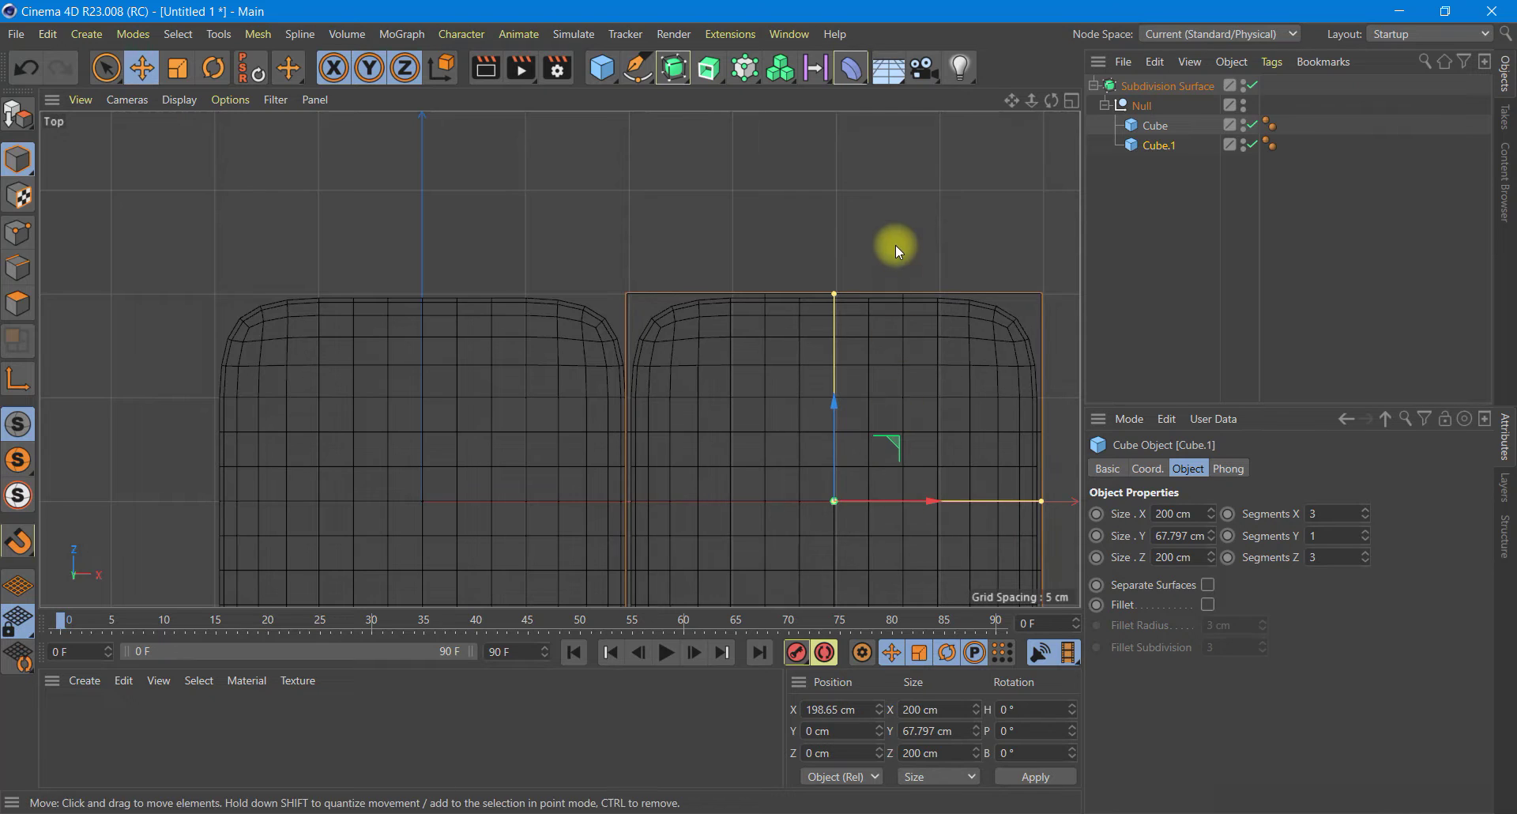
scroll(894, 245, down, 2)
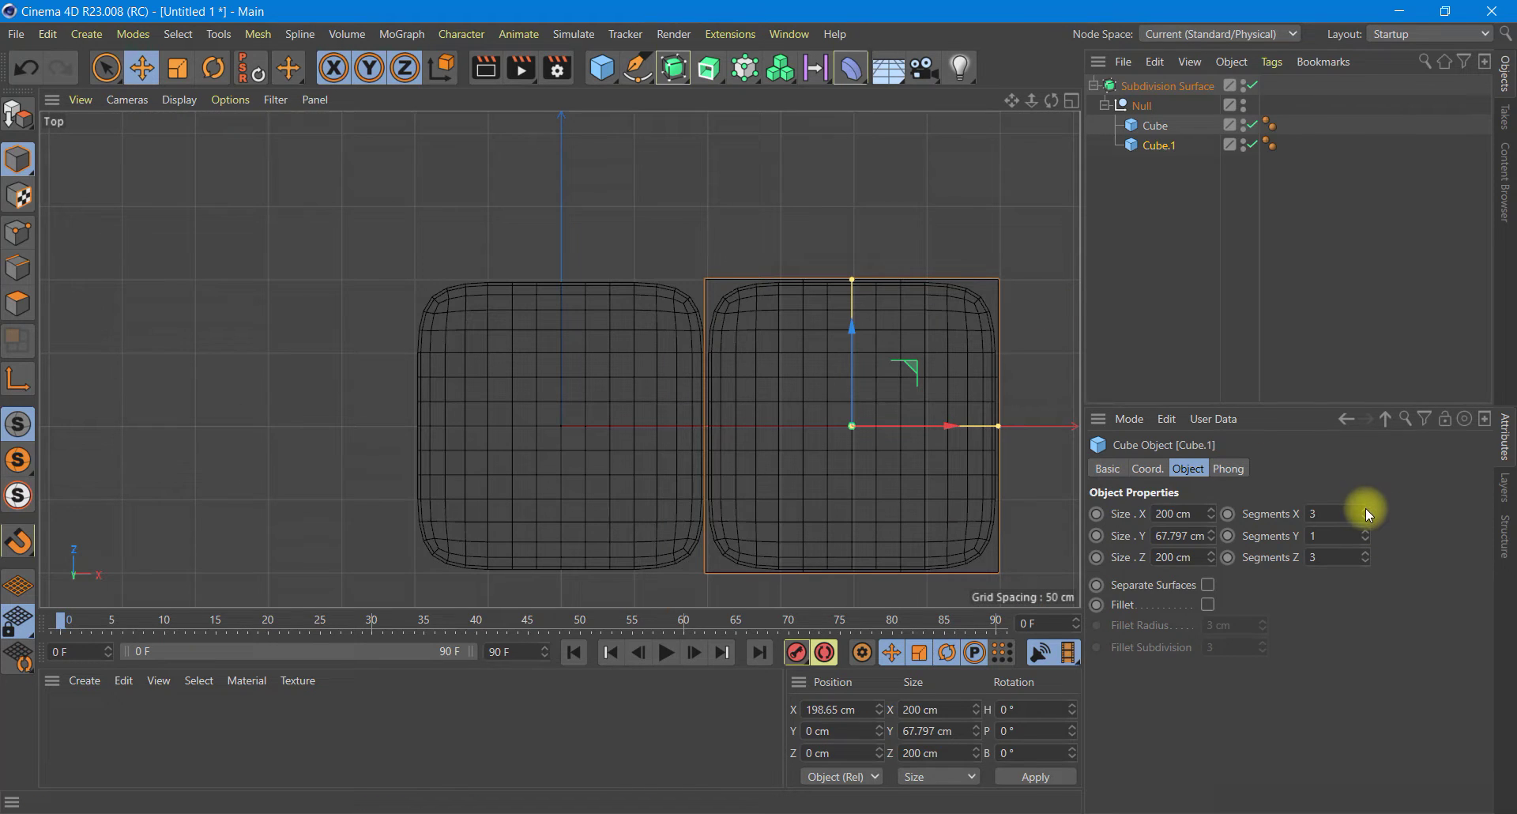
Step: Set both cushions' X and Z segments to 4
click(1153, 125)
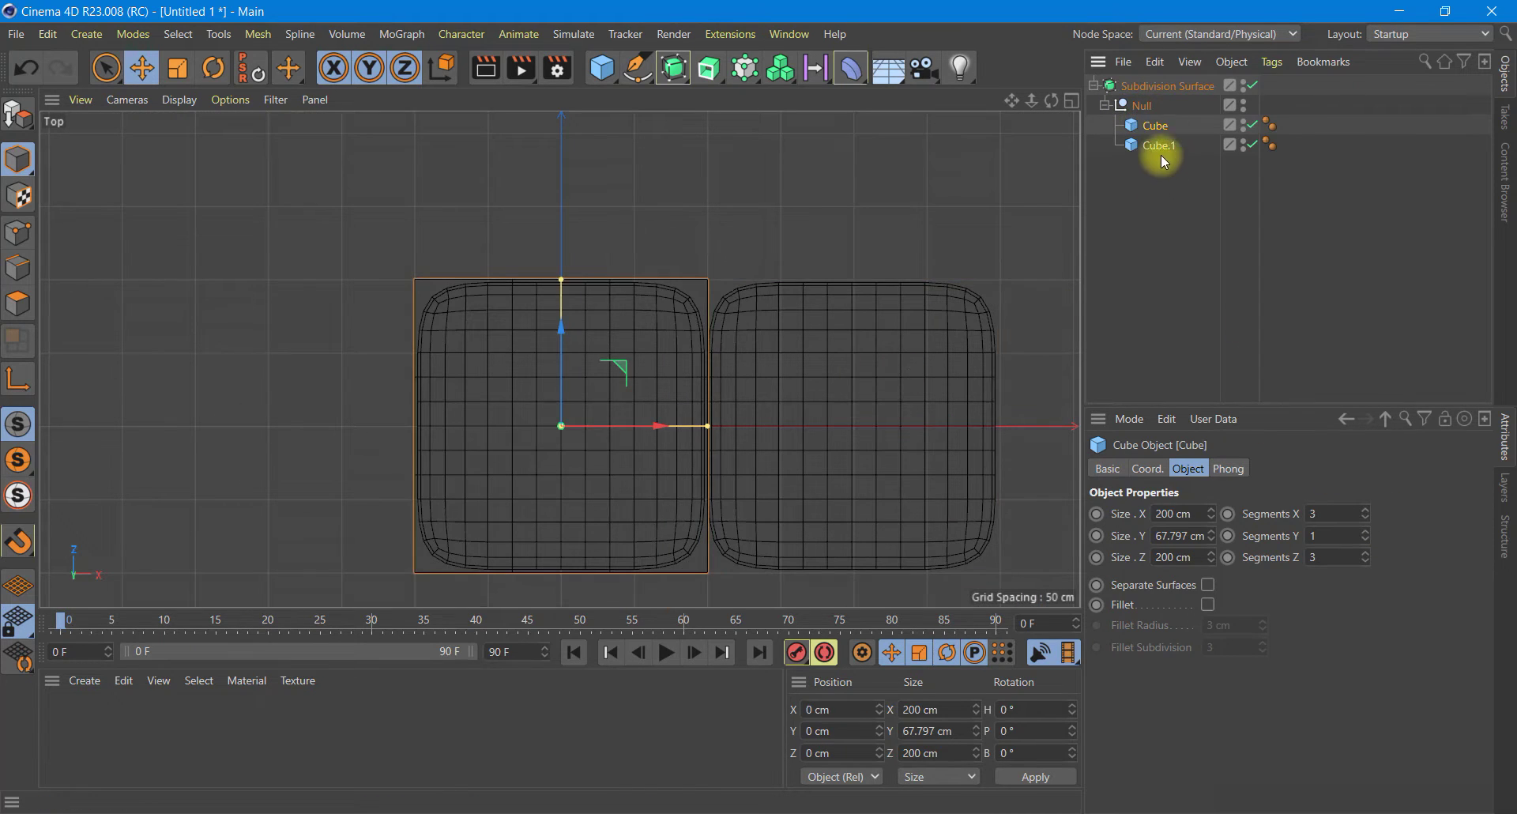
ctrl+click(1161, 156)
click(1367, 511)
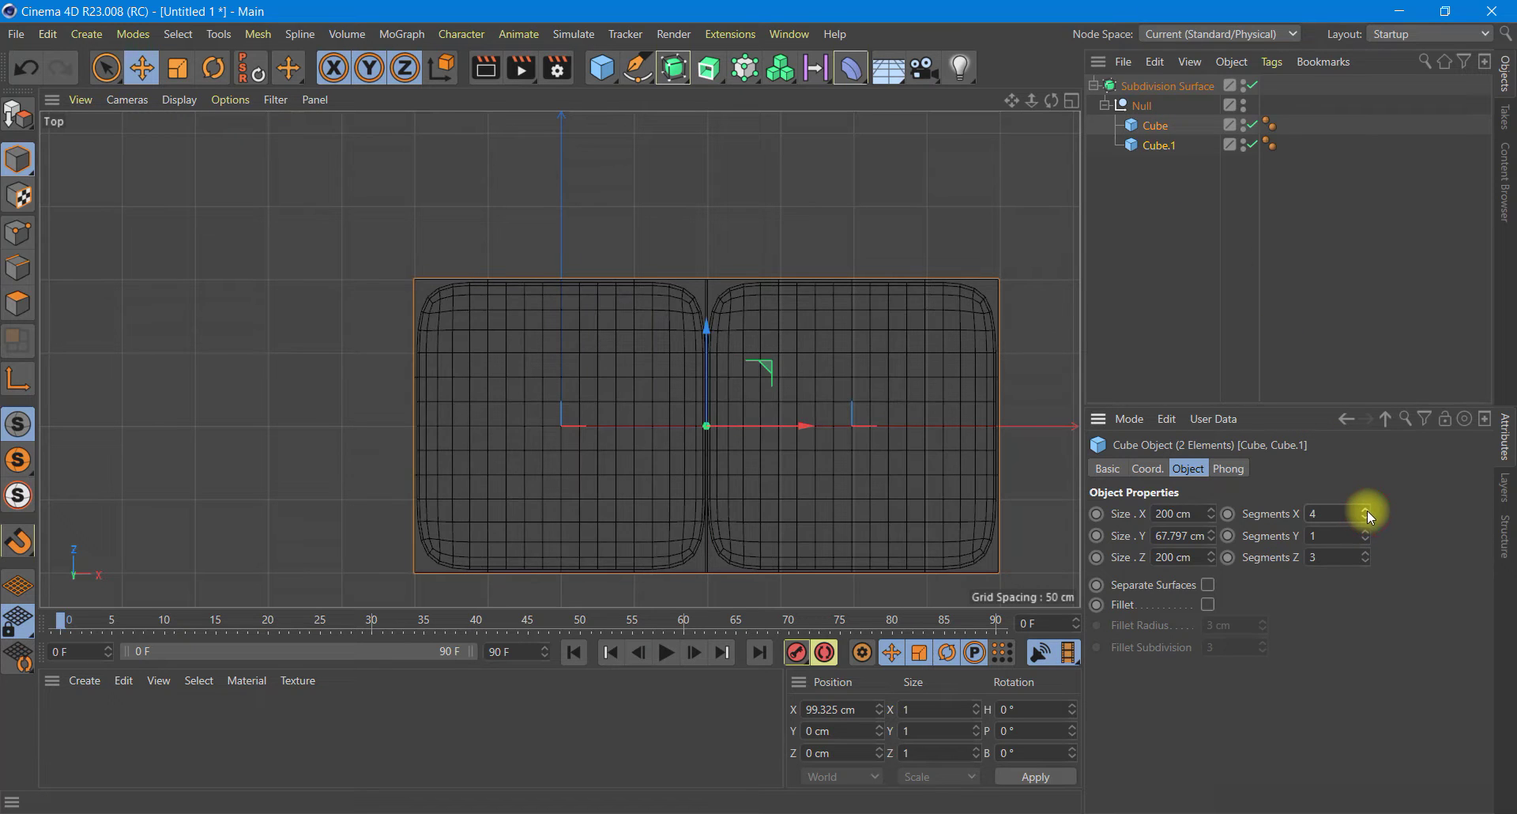
click(1364, 554)
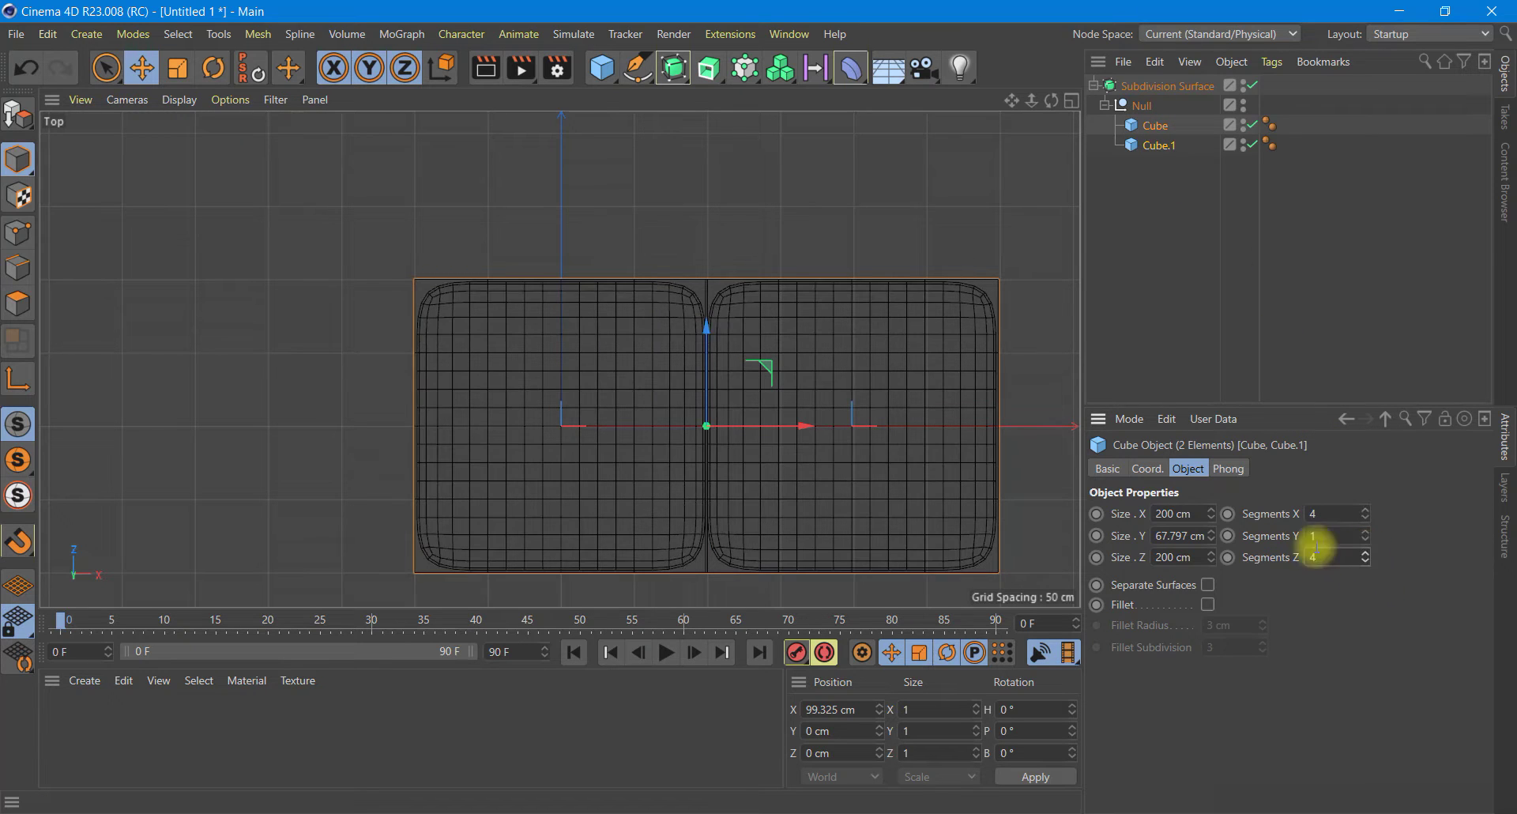
Step: Render the enlarged Perspective view and open the Content Browser's Metal material presets
click(1072, 99)
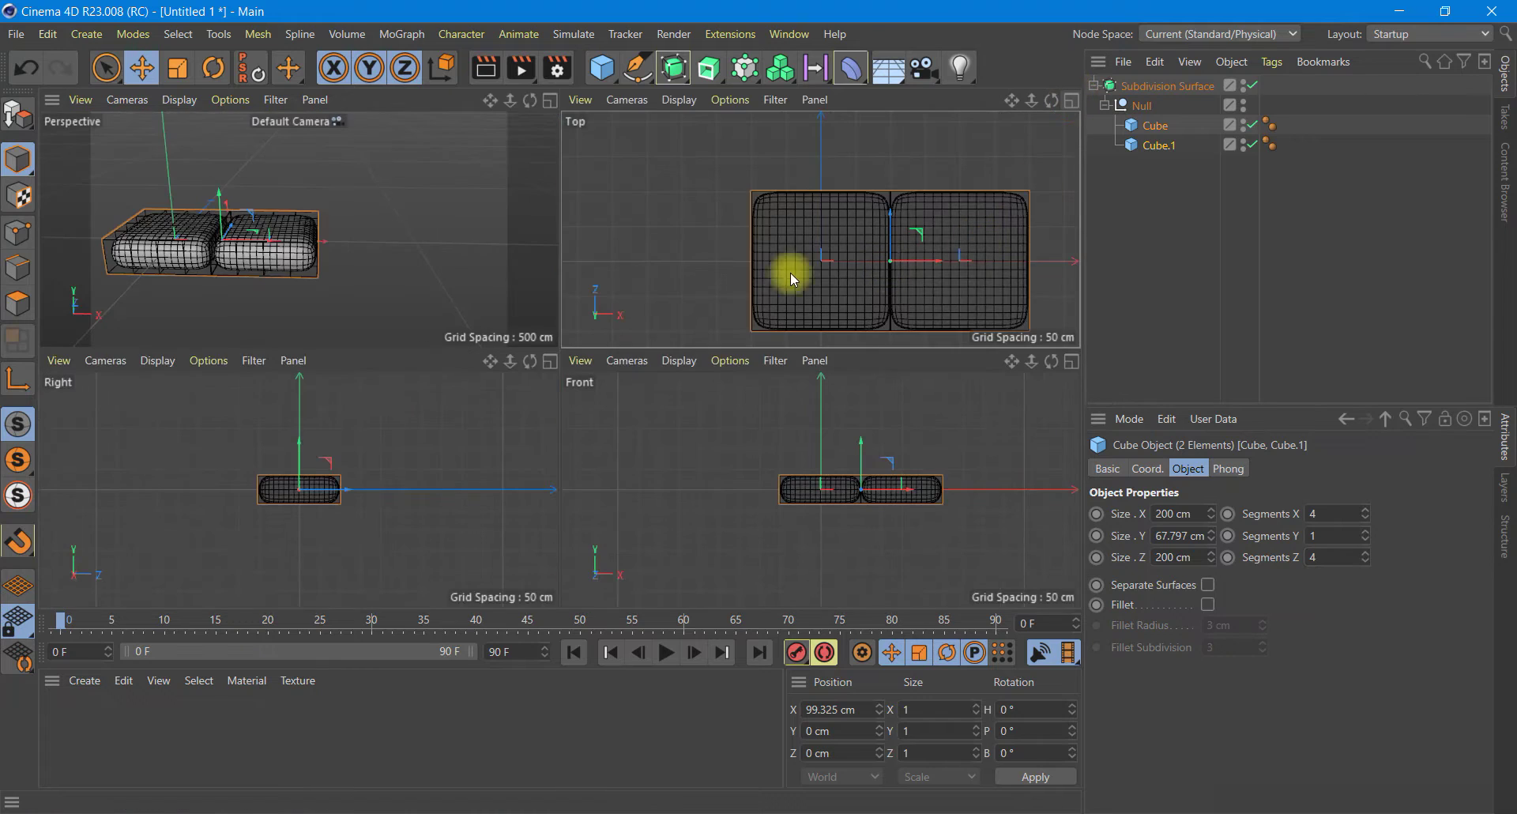
click(550, 99)
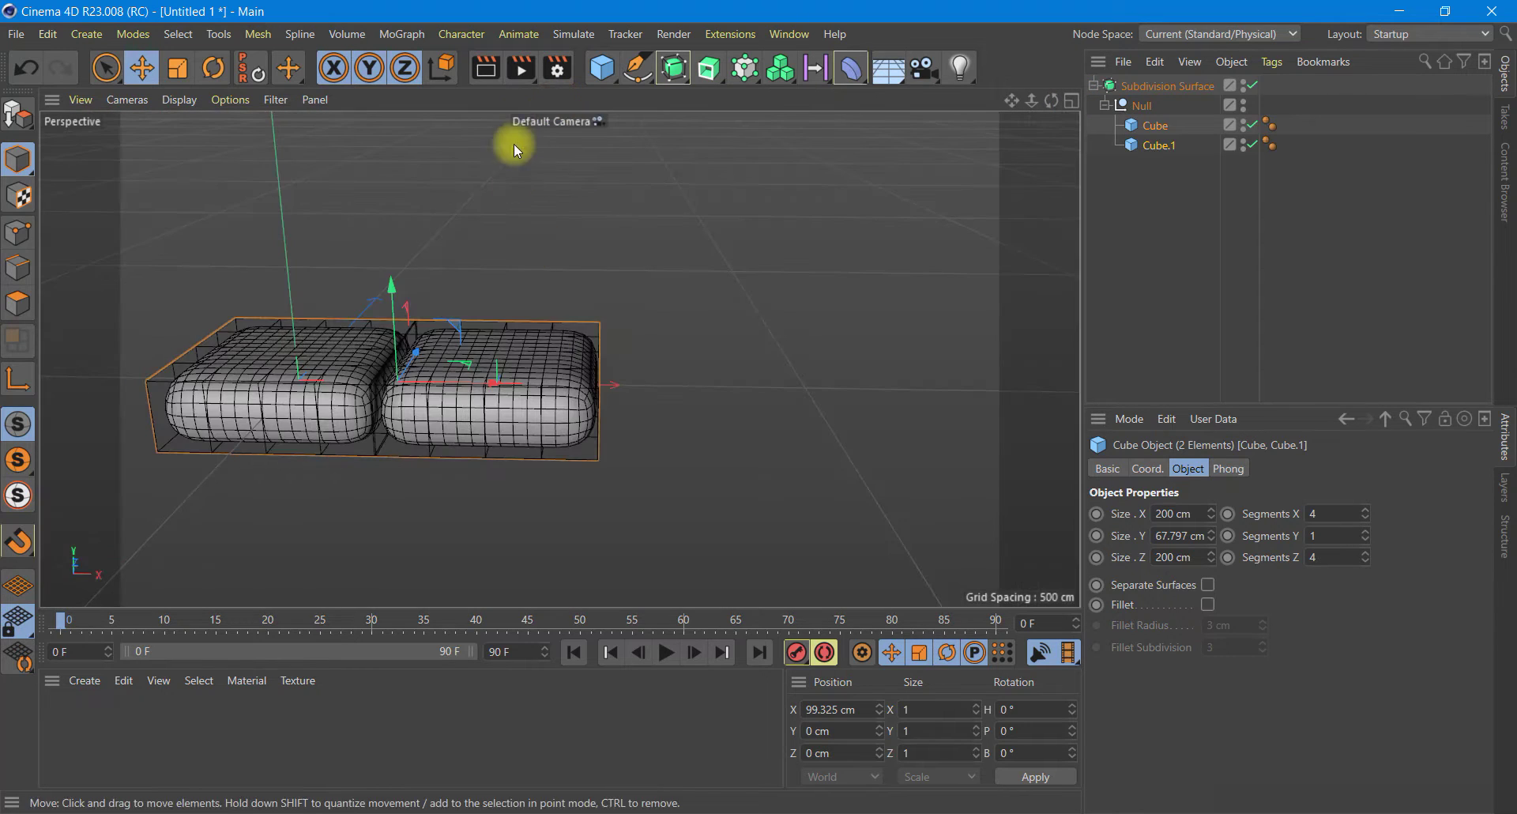
click(485, 68)
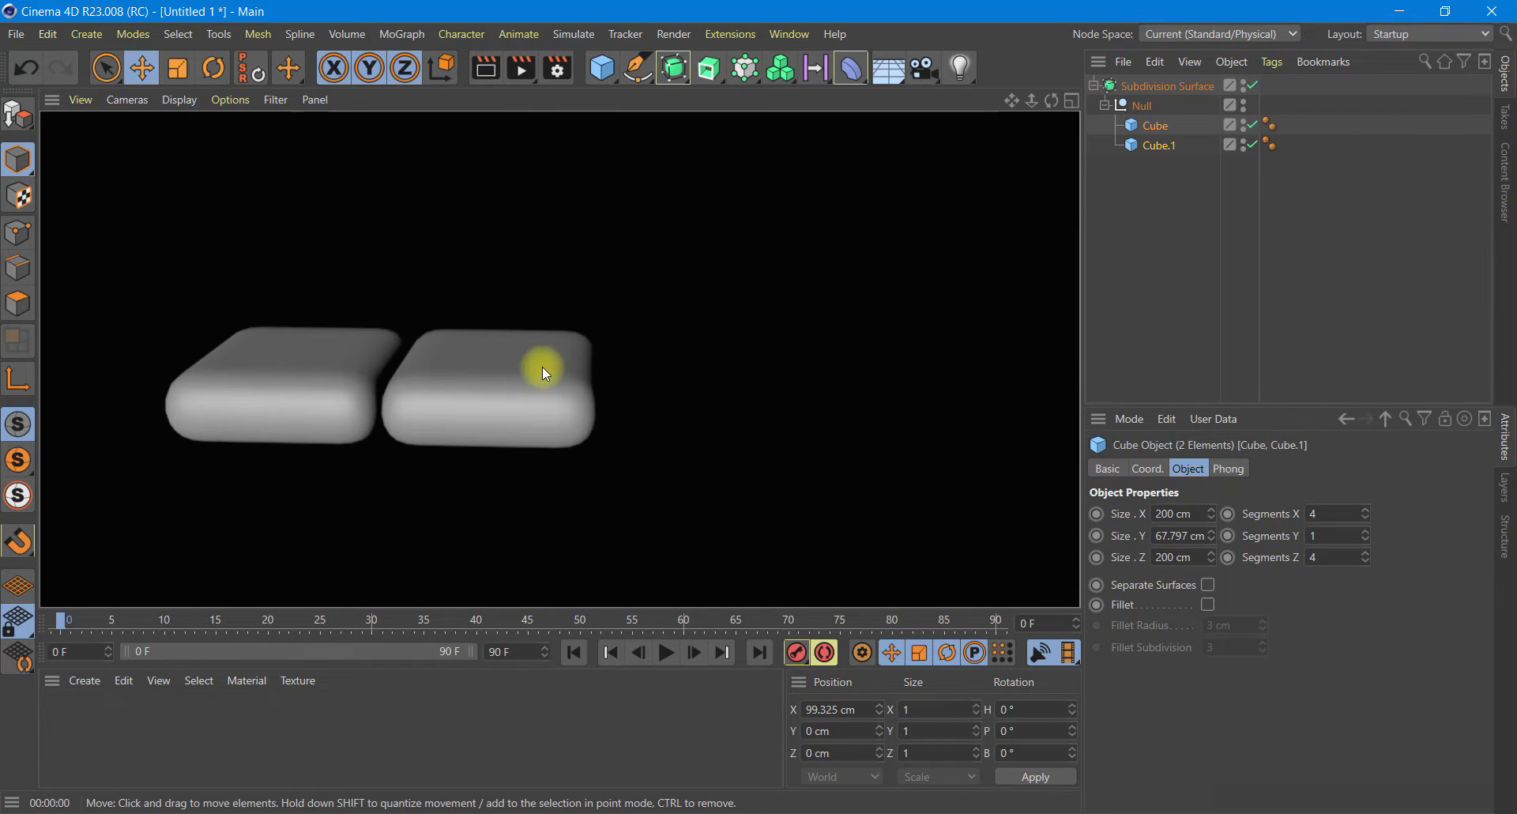
click(1504, 190)
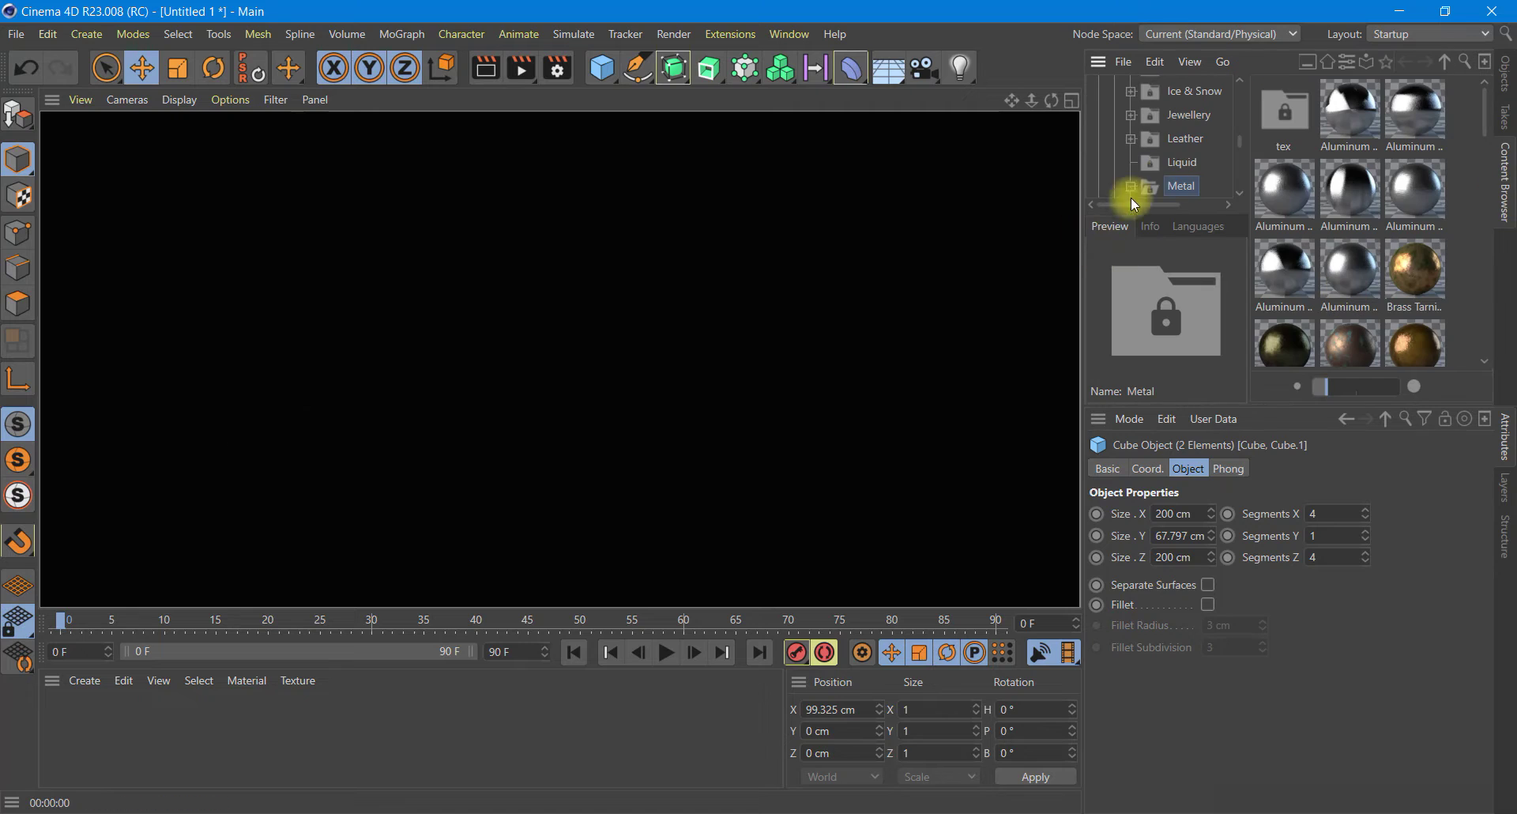
Step: Browse the Fabric materials, previewing Linen and choosing Carpet - Gray
scroll(1196, 150, up, 2)
click(1187, 145)
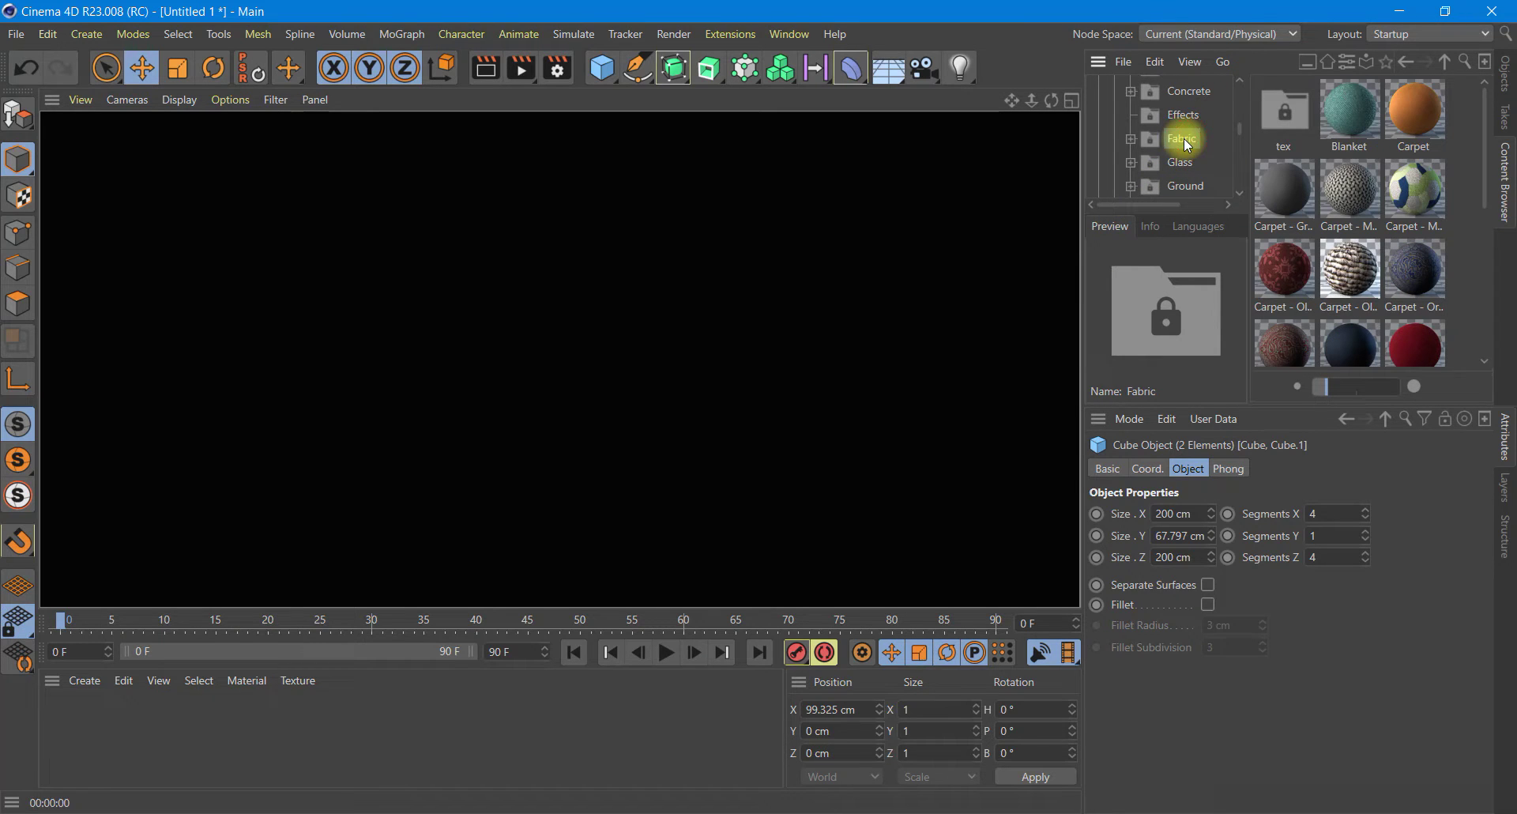
click(1298, 193)
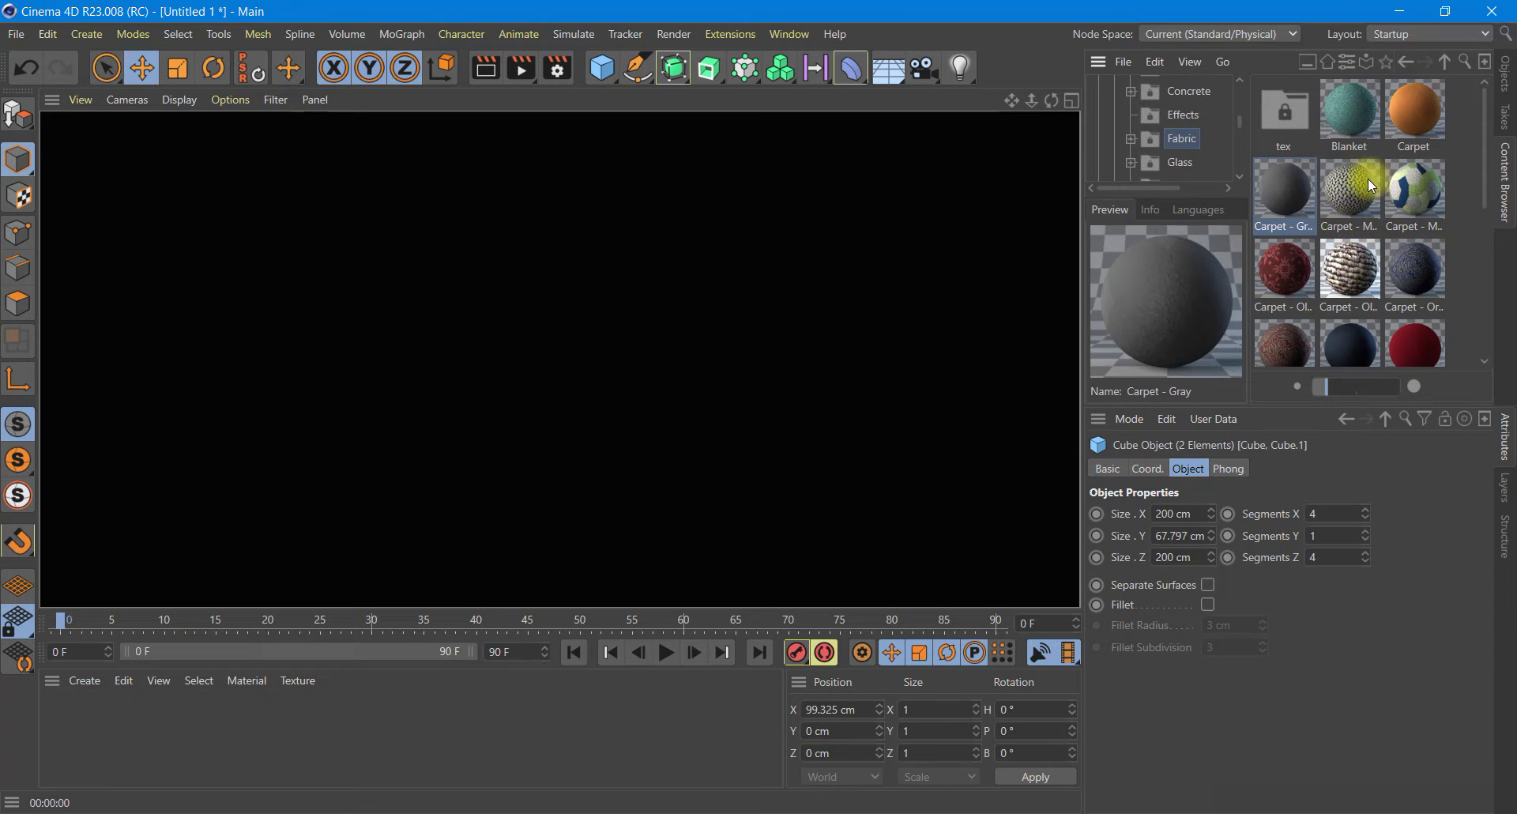
scroll(1367, 281, down, 1)
scroll(1368, 281, down, 1)
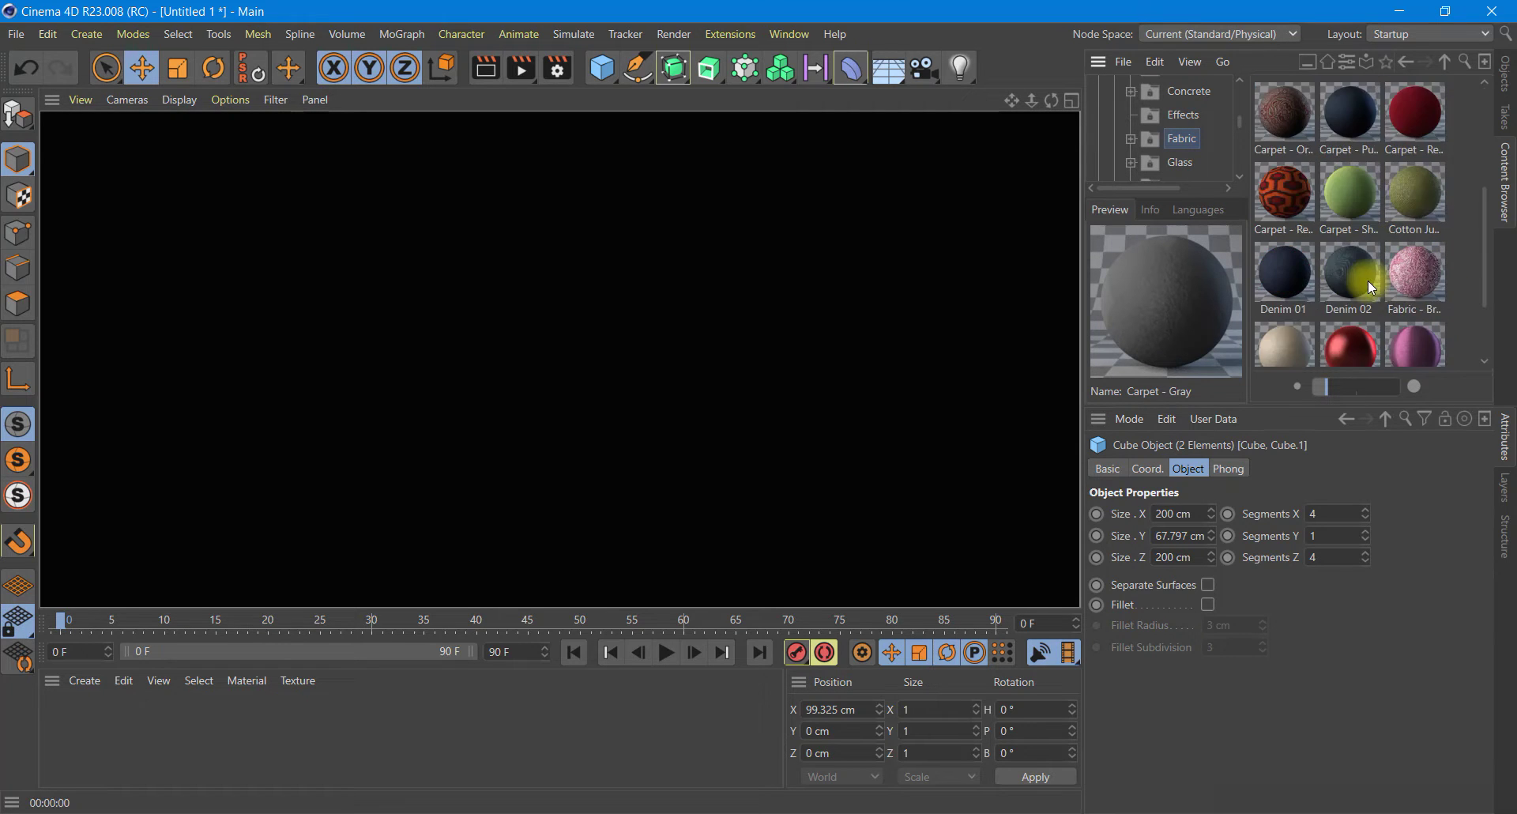
scroll(1367, 282, down, 1)
click(1287, 259)
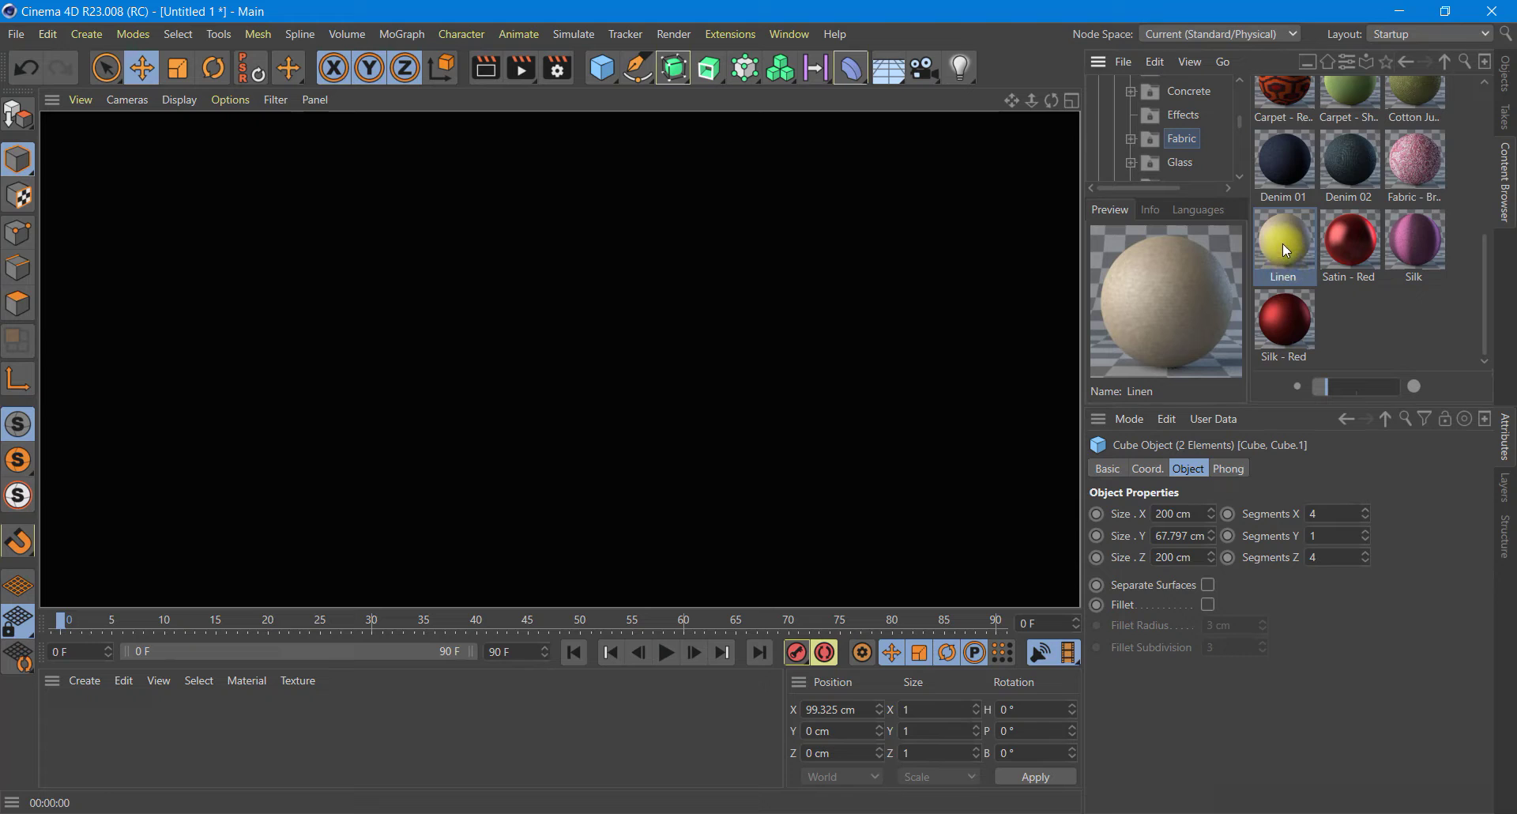
scroll(1282, 243, up, 1)
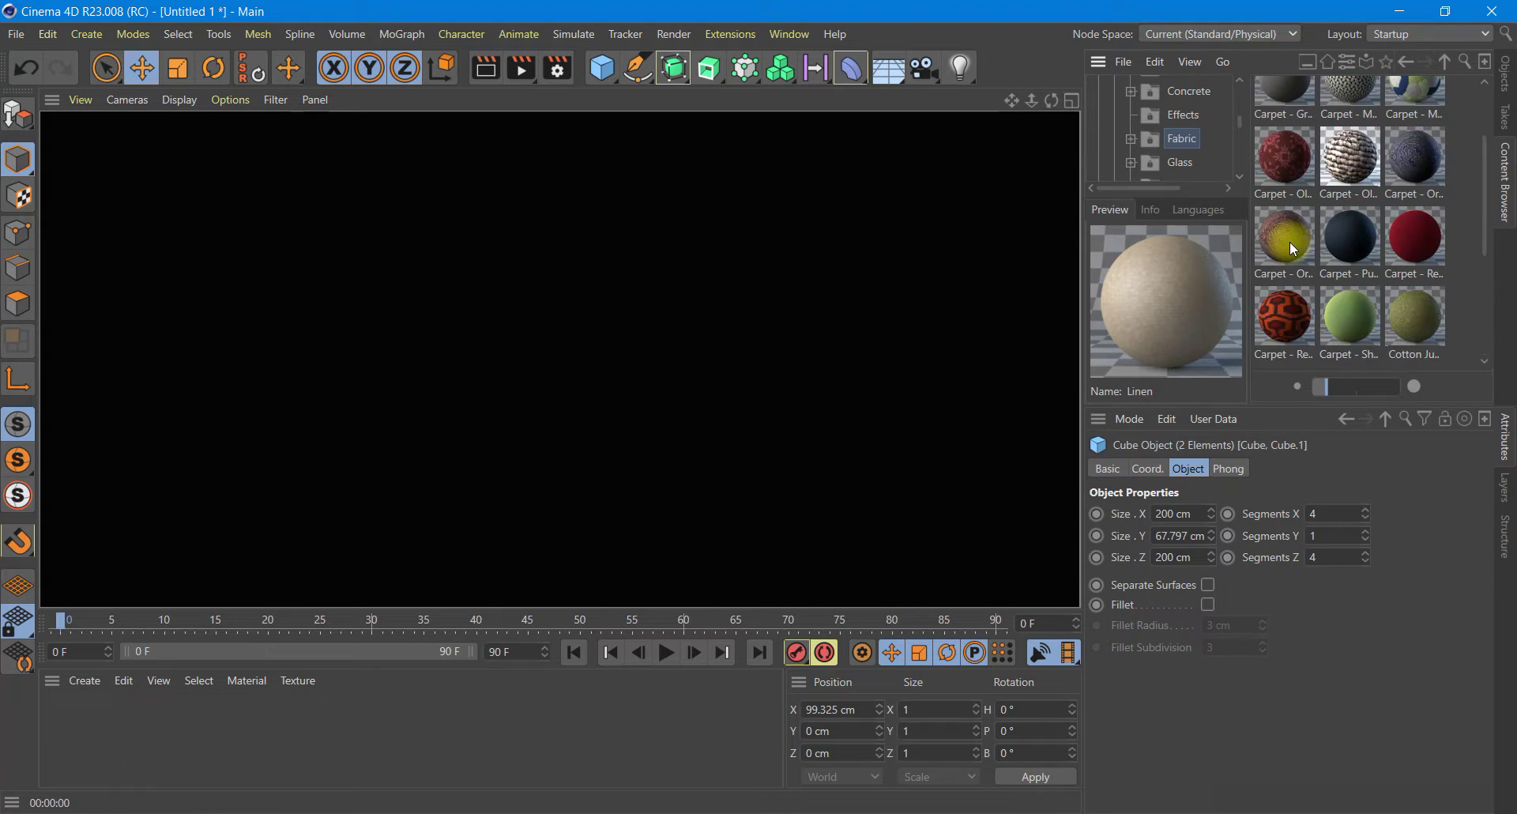
scroll(1289, 240, up, 2)
click(1280, 196)
Step: Apply Carpet - Gray to the cushions' Null and render to check the grey texture
drag(1287, 192, 629, 734)
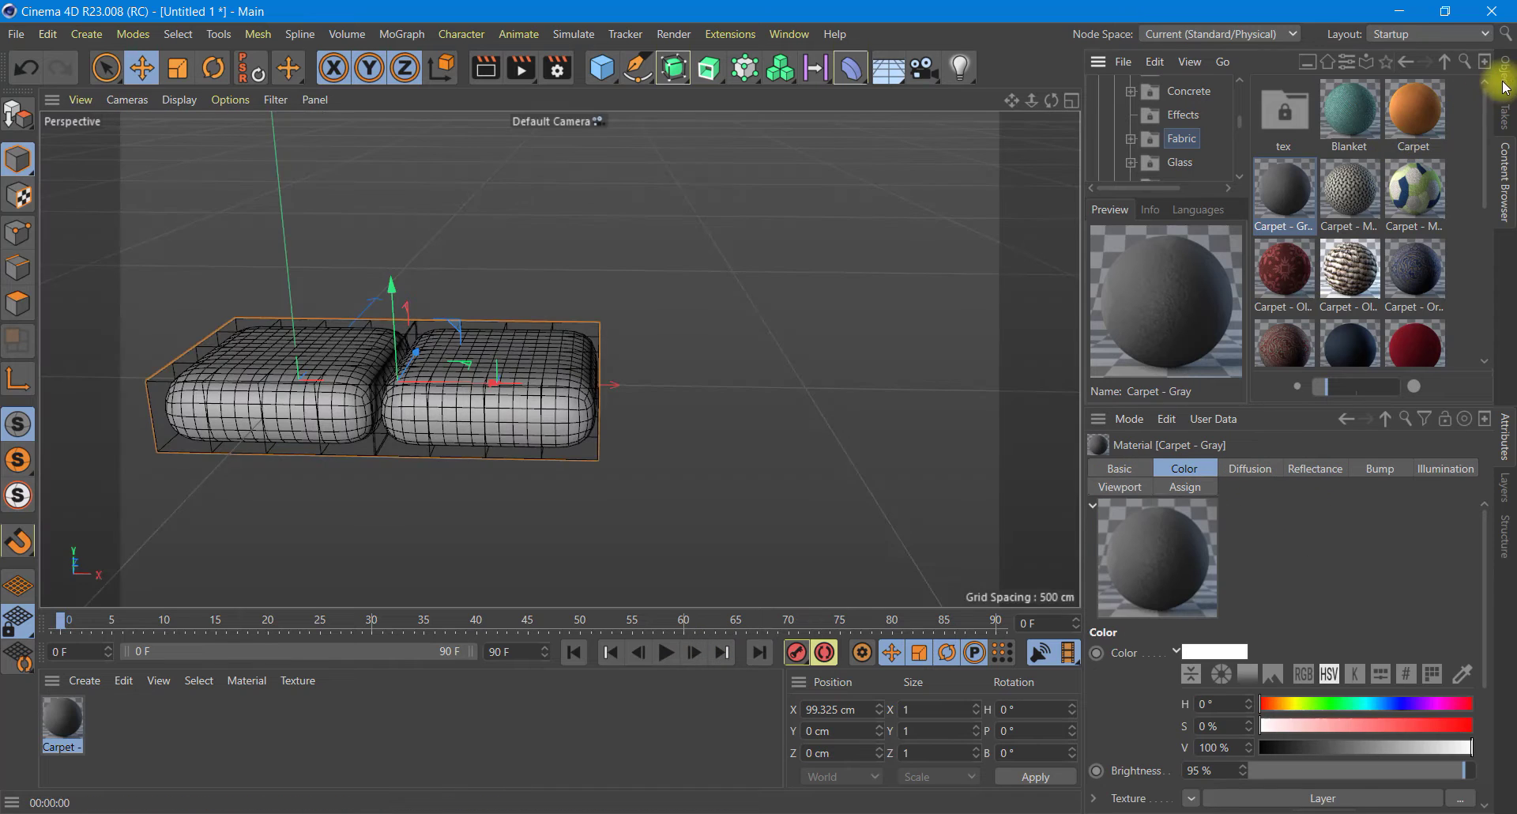
click(1505, 73)
drag(73, 721, 1140, 107)
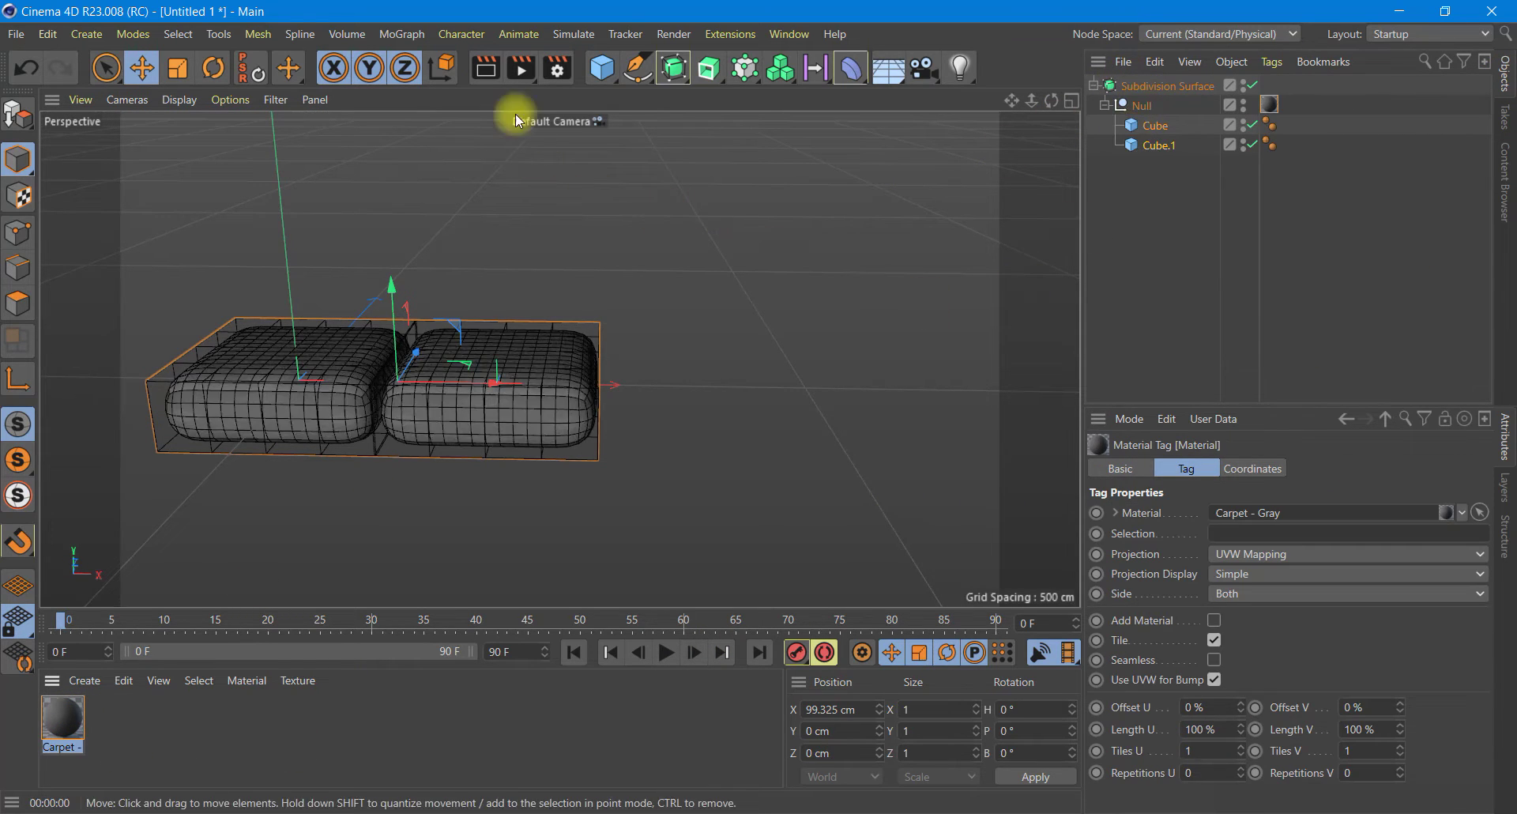
click(485, 68)
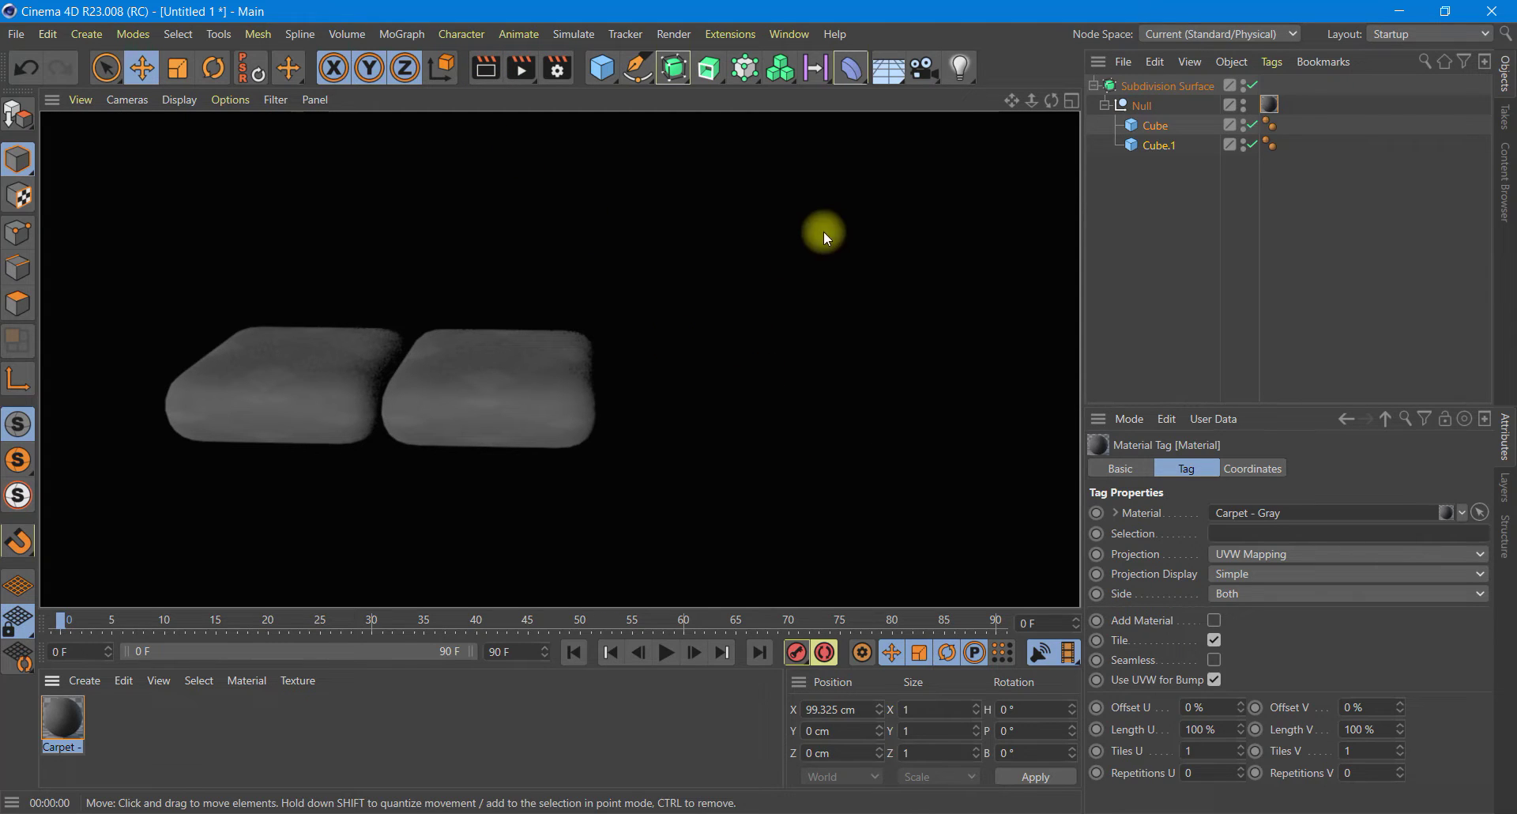
Step: Add a new 200 cm cube and move it right of the cushions to X 393.606 cm
click(602, 68)
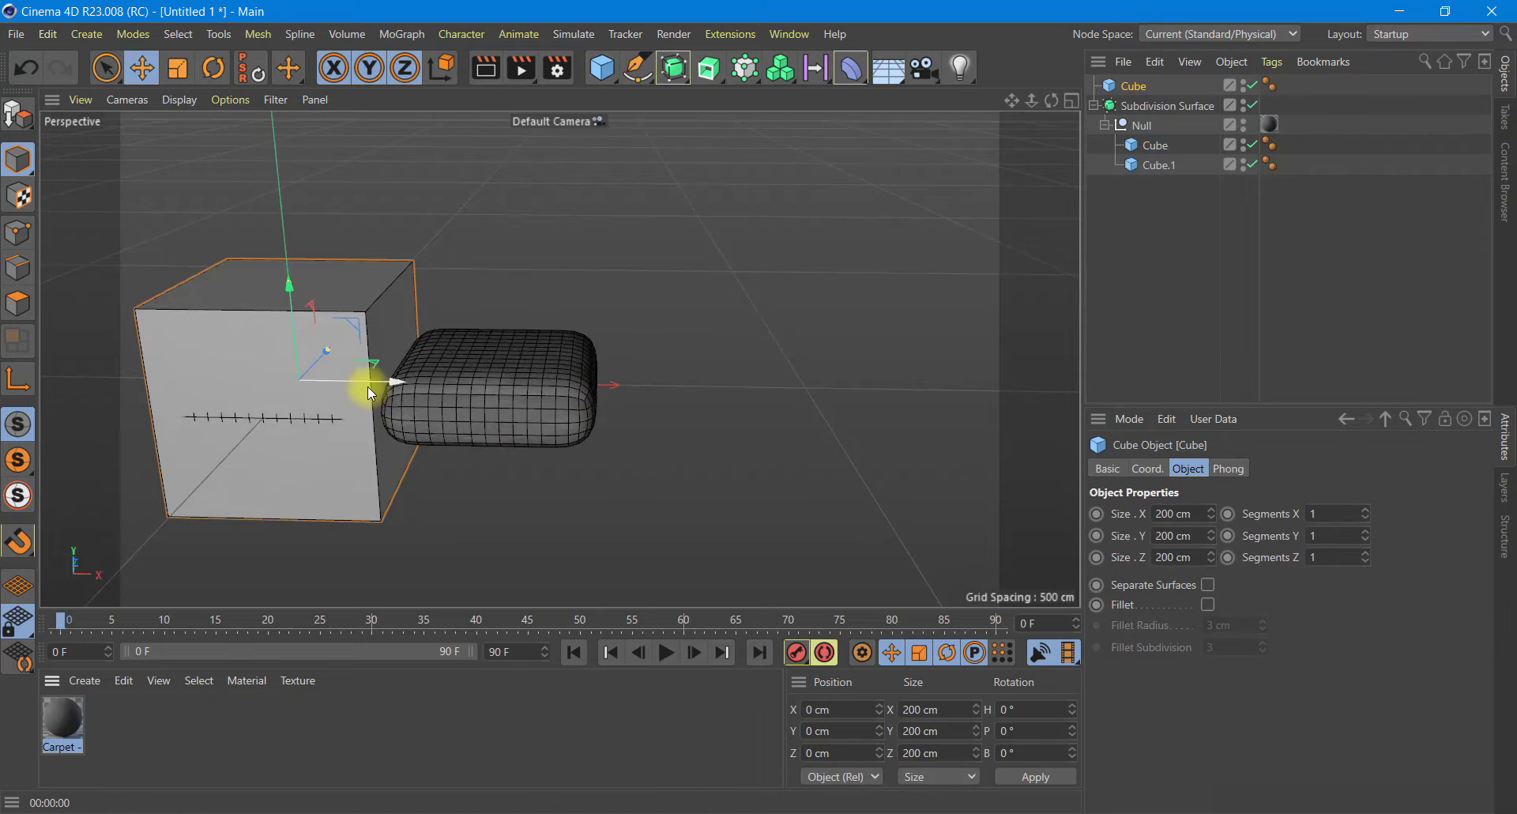
drag(365, 382, 761, 405)
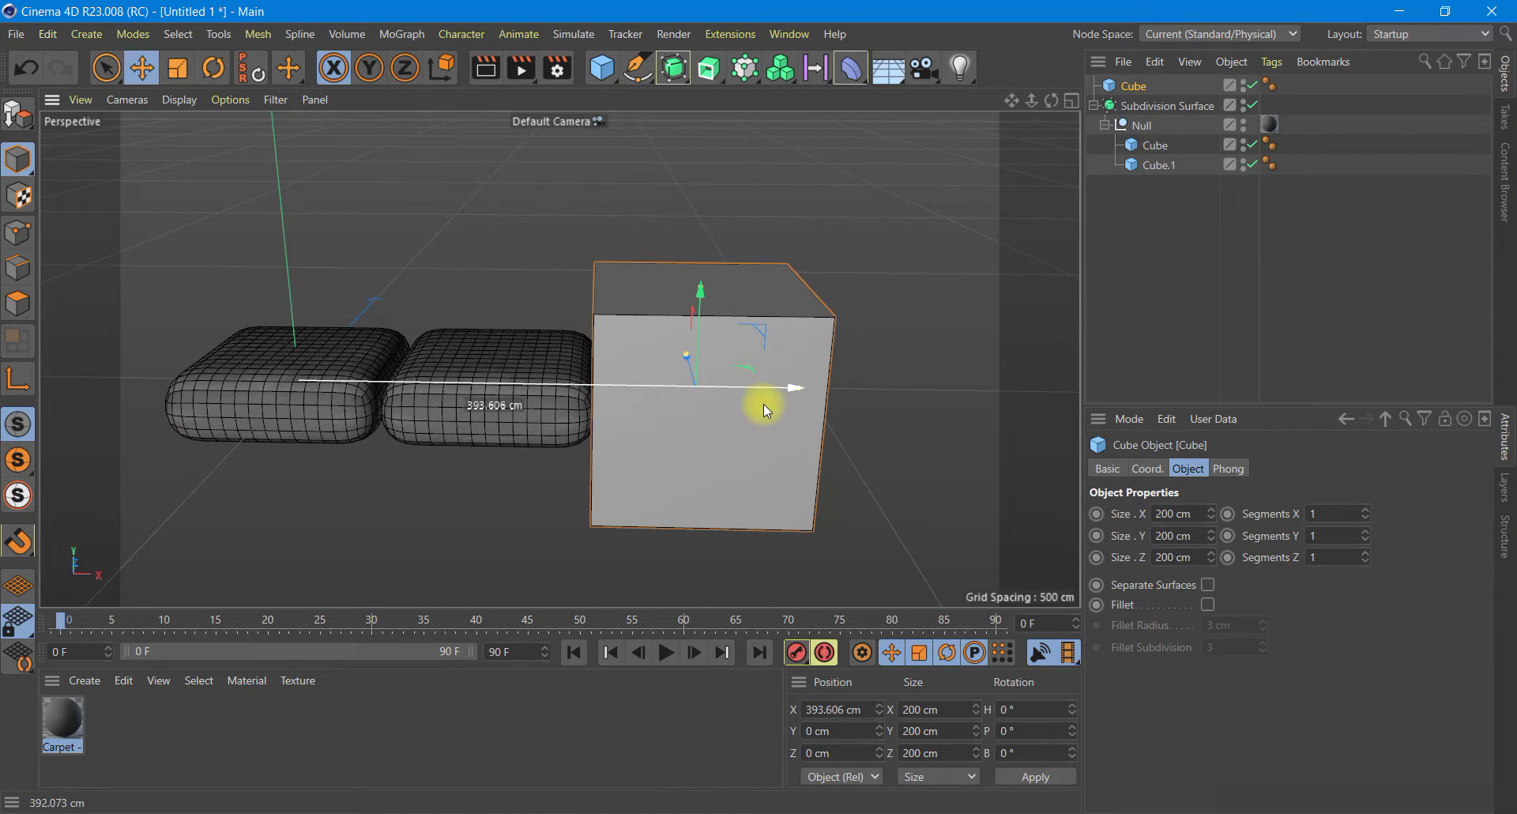
click(1161, 146)
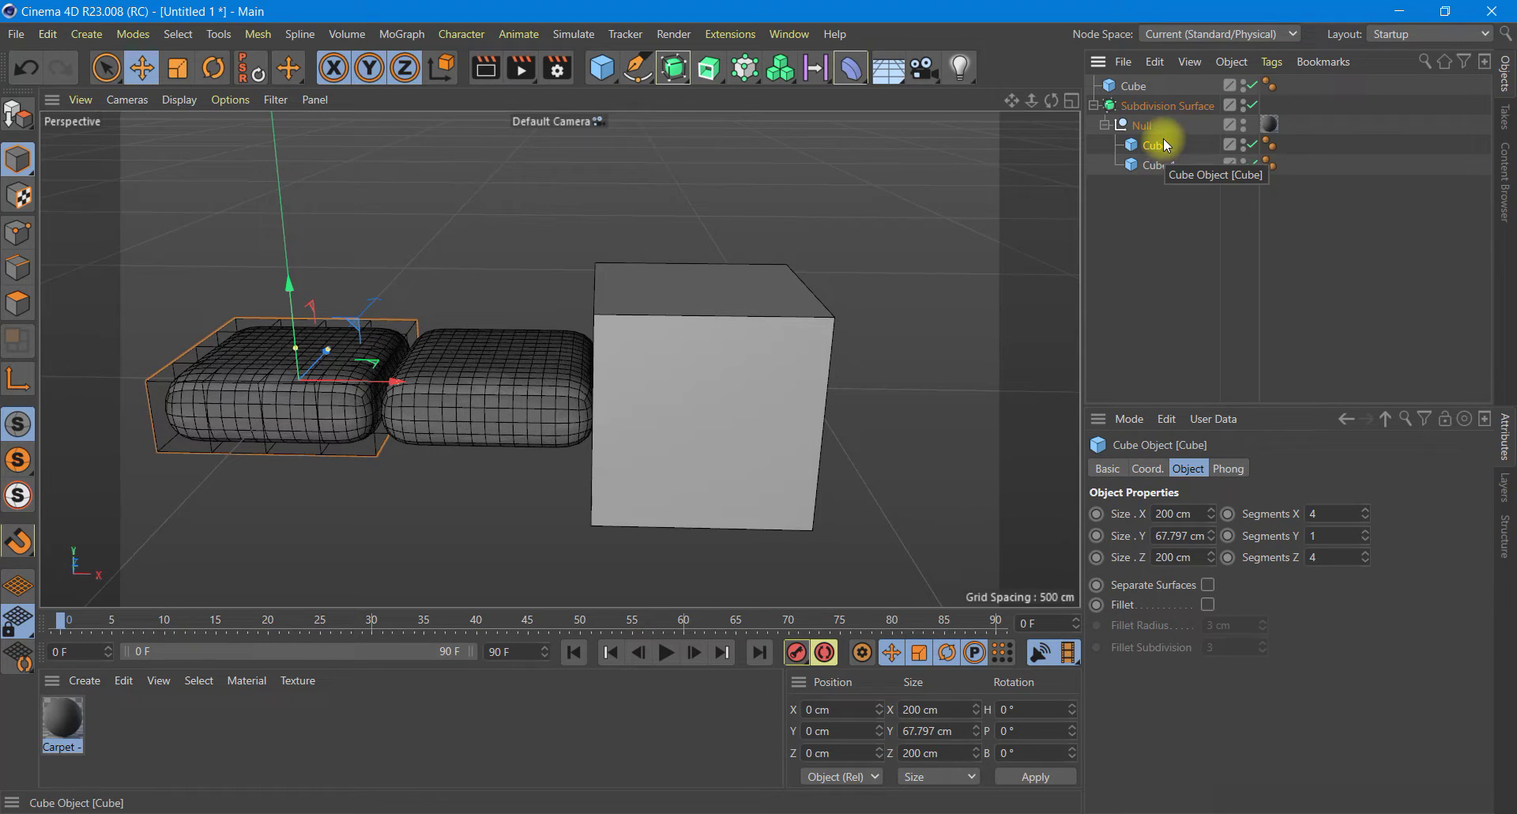
click(1136, 87)
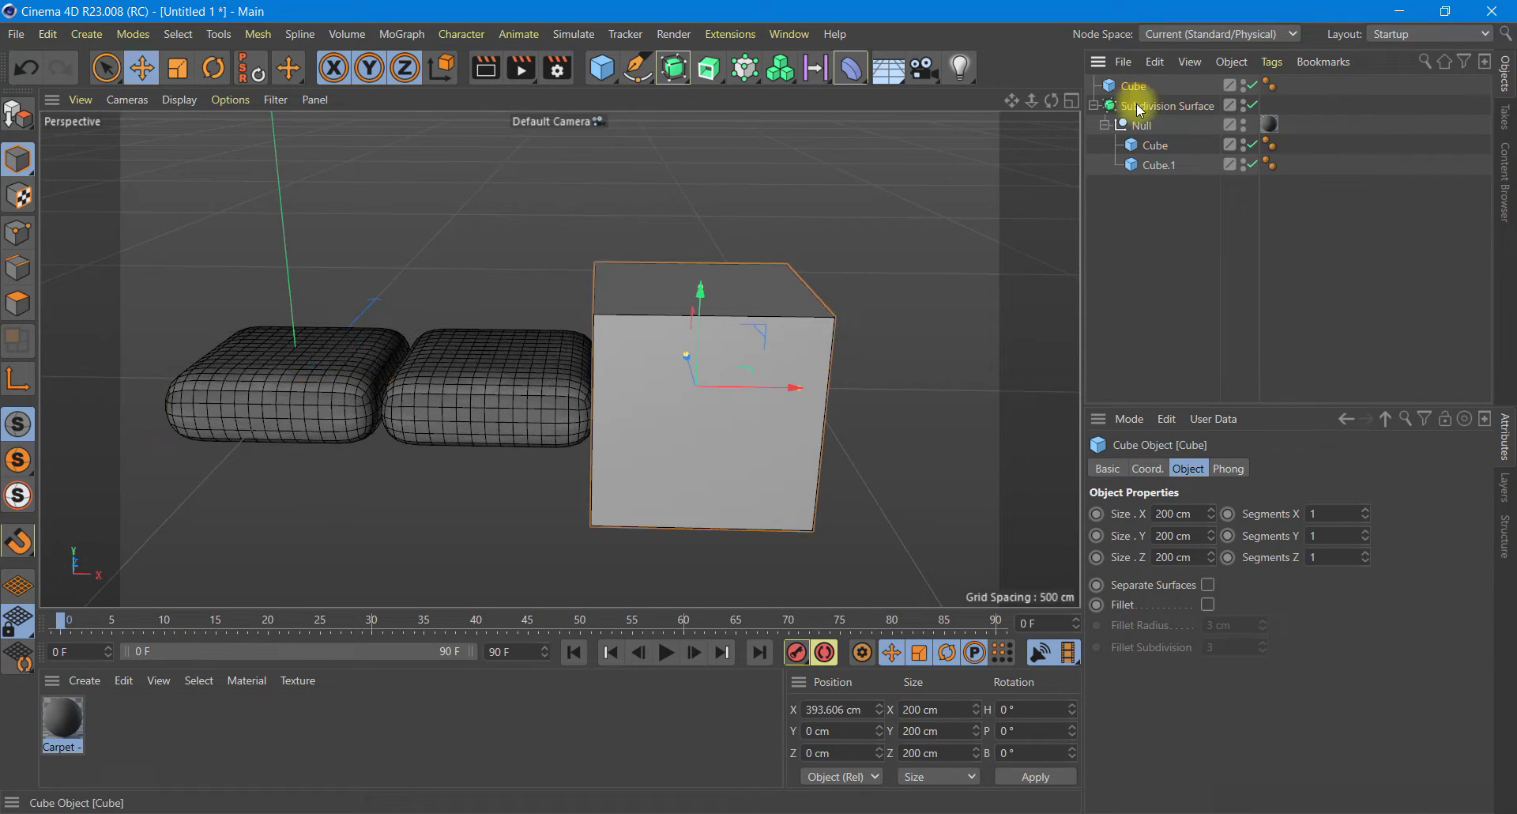
click(1197, 536)
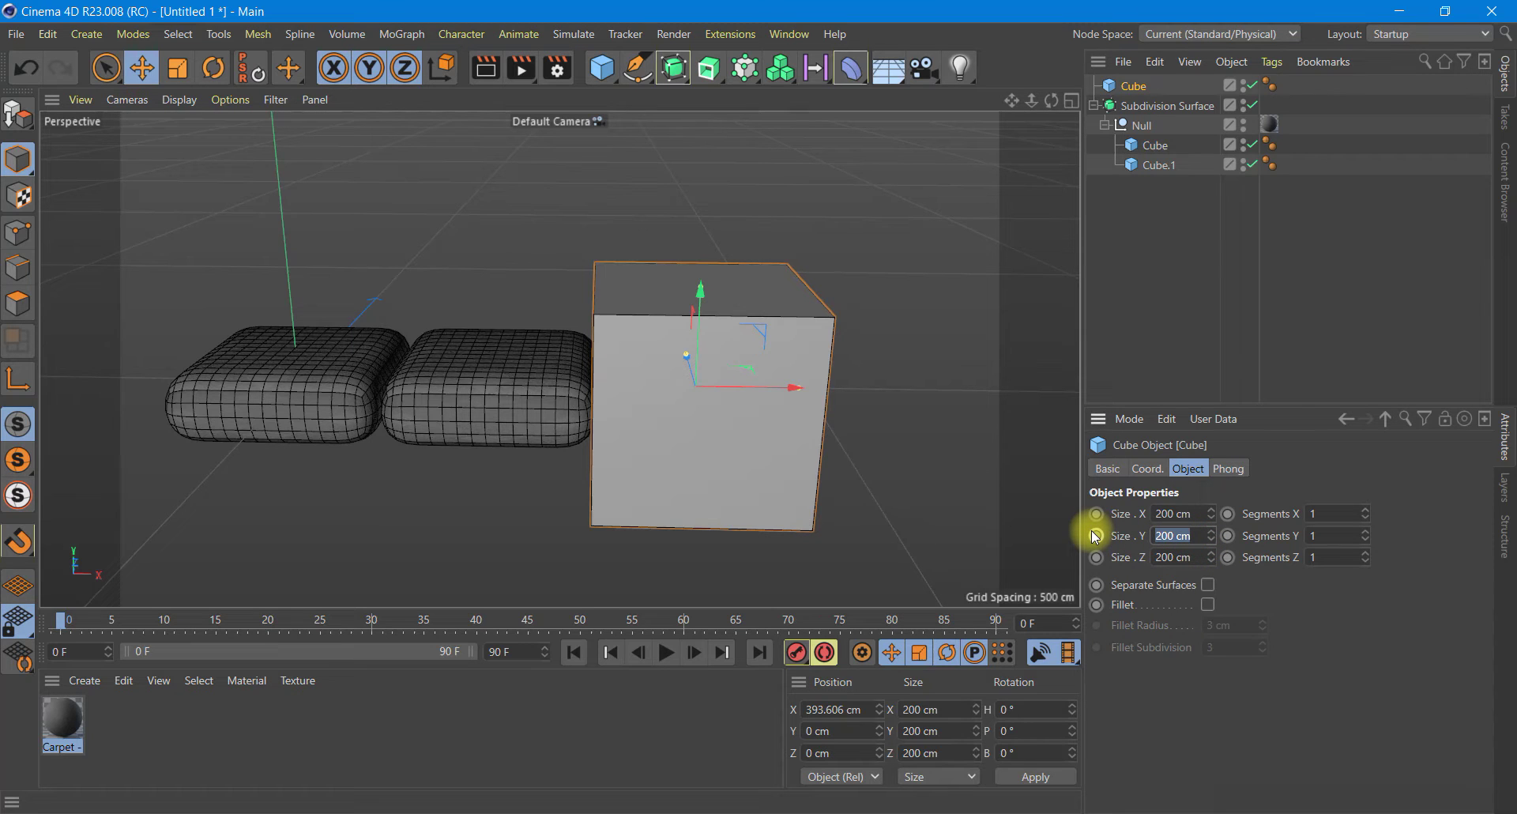
text(100)
Step: Set the cube height to 100 cm, narrow its width to 91.202 cm, and move it to X 343.604 cm
key(Return)
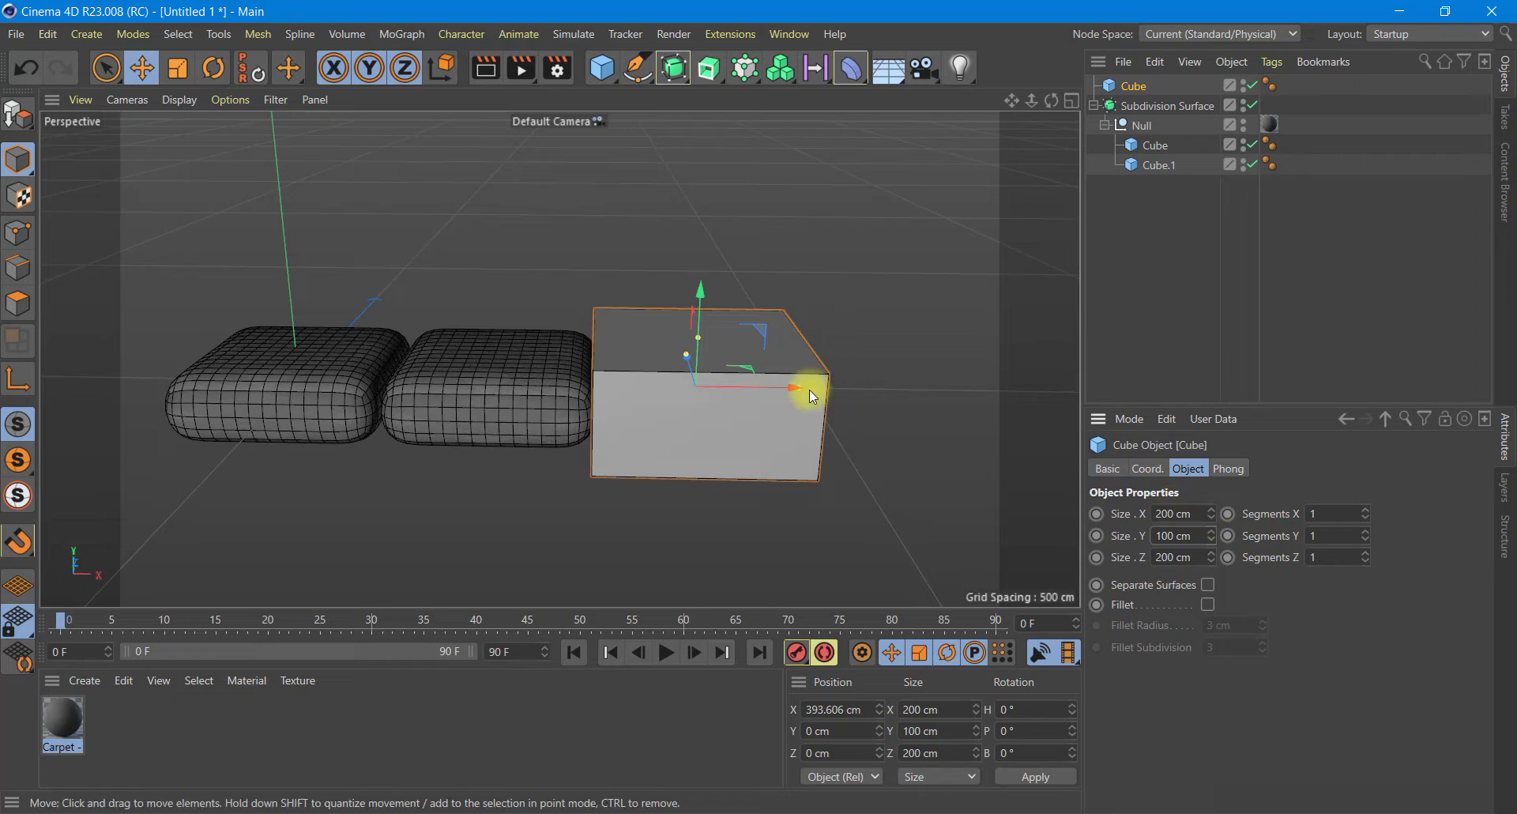
drag(792, 384, 738, 384)
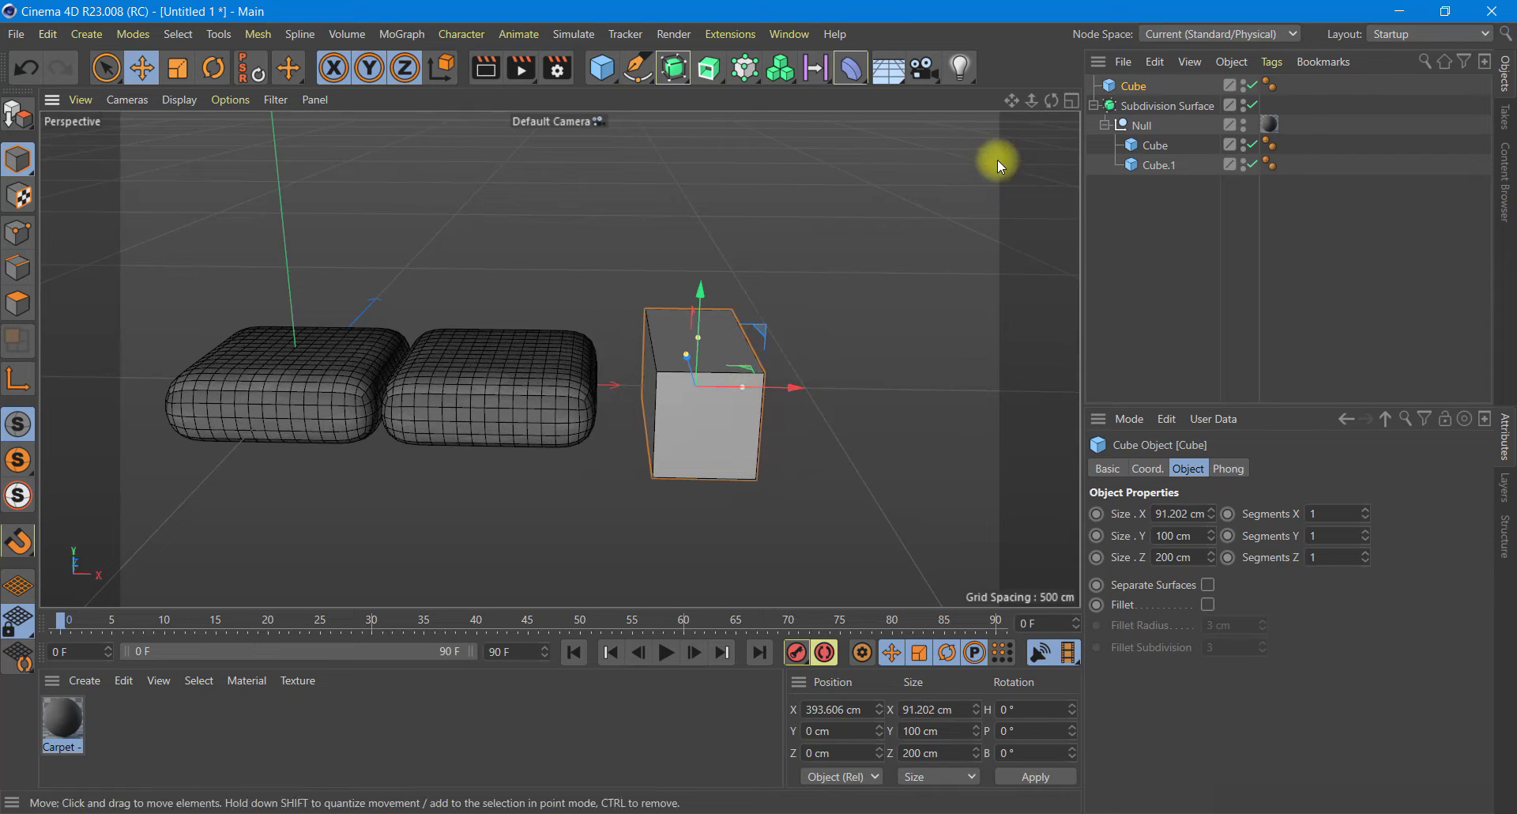
click(1071, 100)
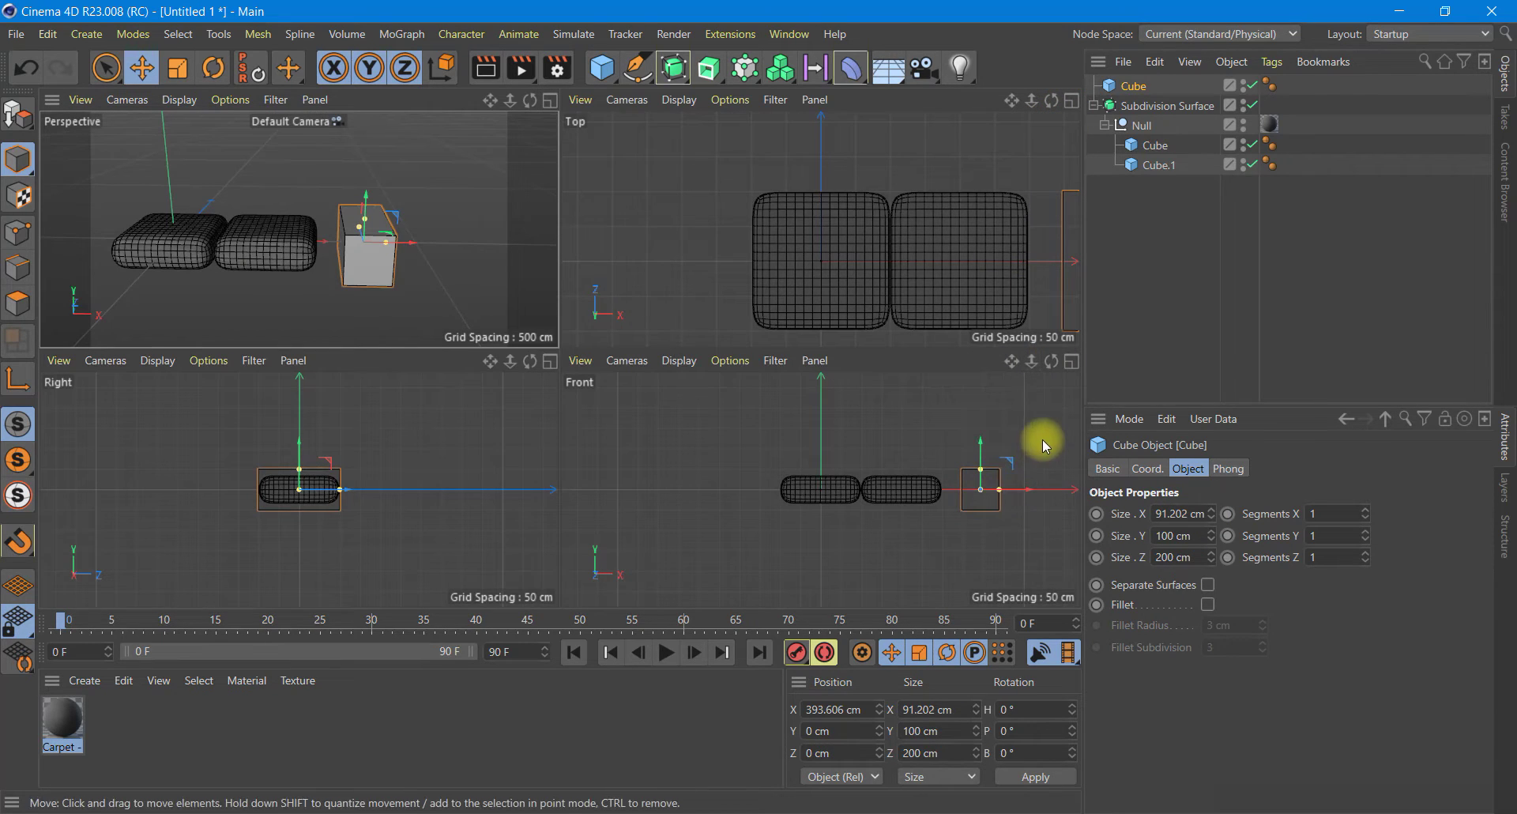
drag(1013, 103, 508, 339)
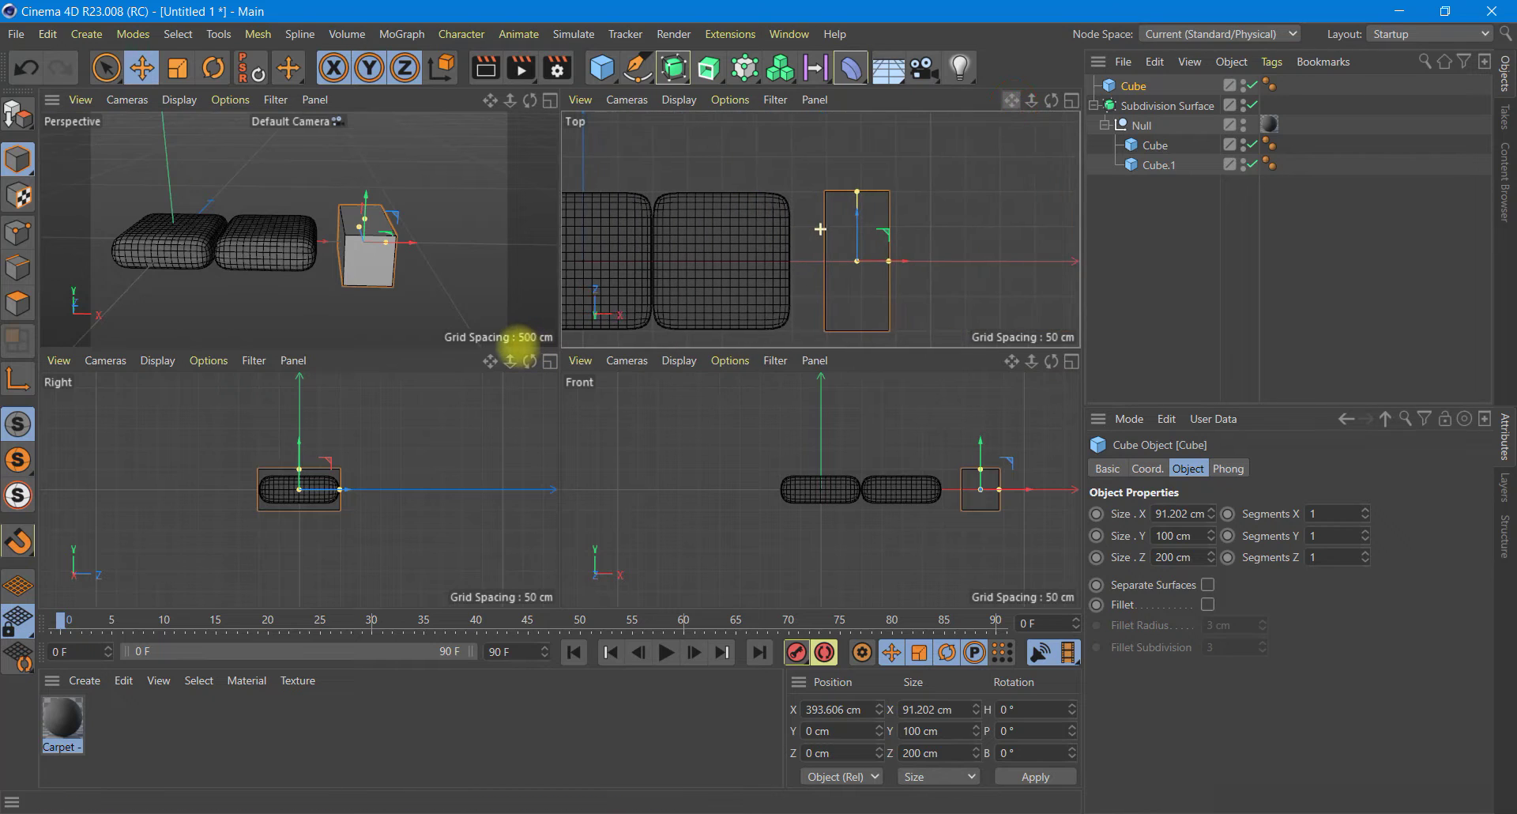
drag(870, 258, 835, 259)
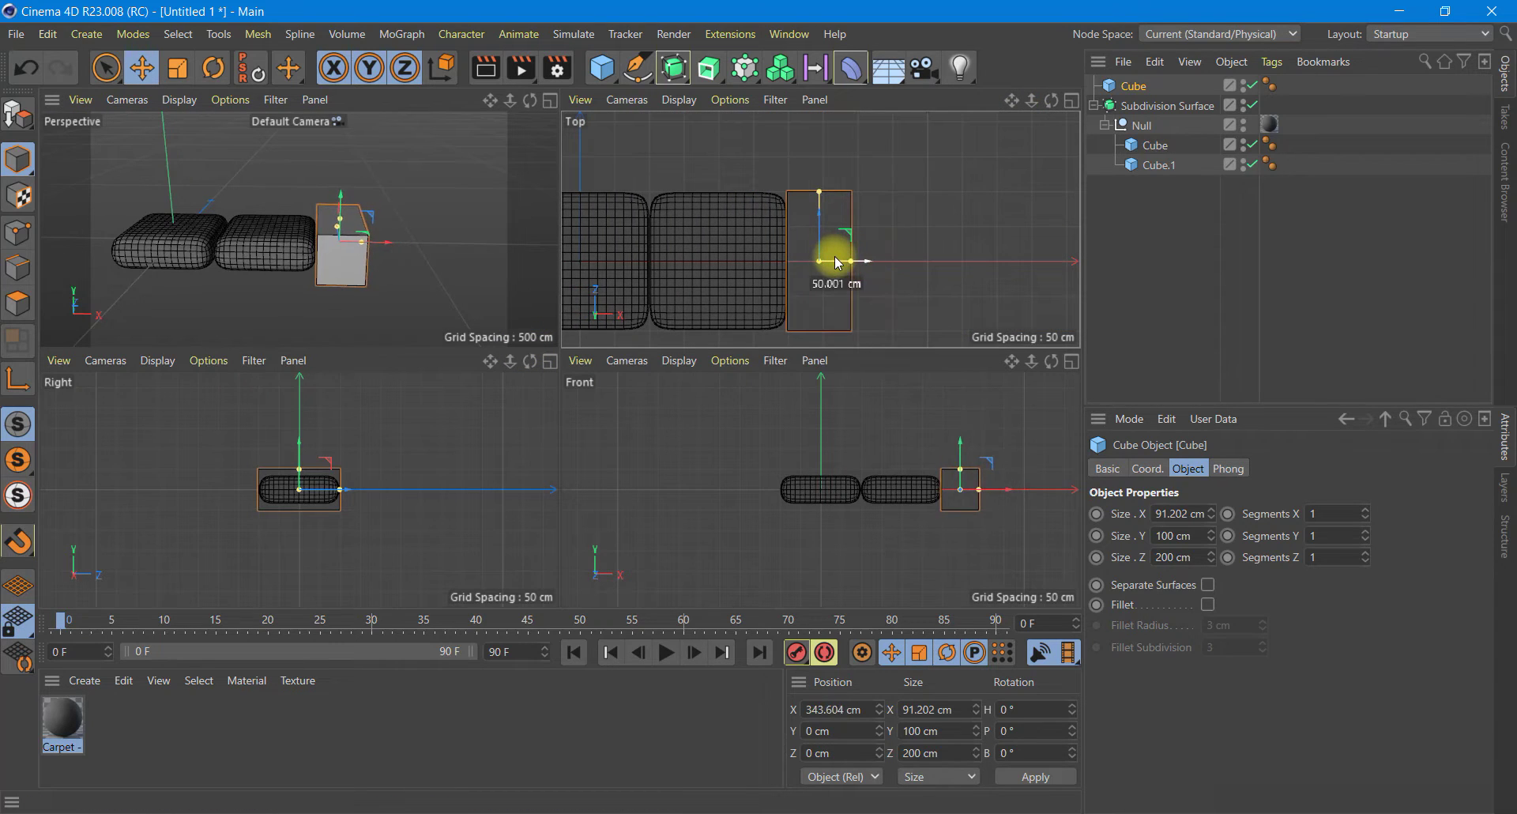
click(550, 100)
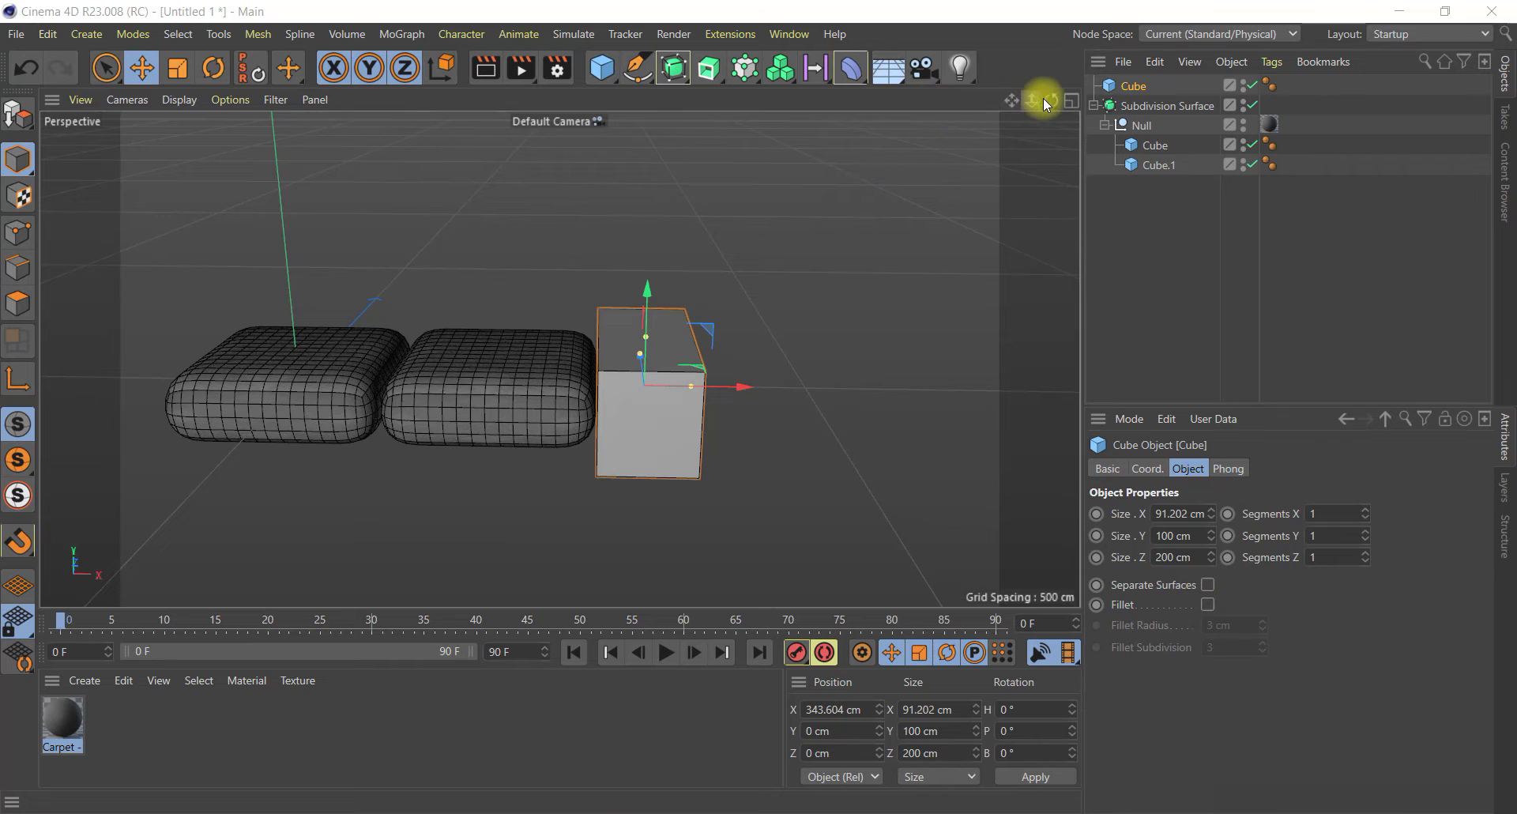
Step: Shorten the cube's depth along Z to 175.05 cm
drag(1043, 98, 632, 425)
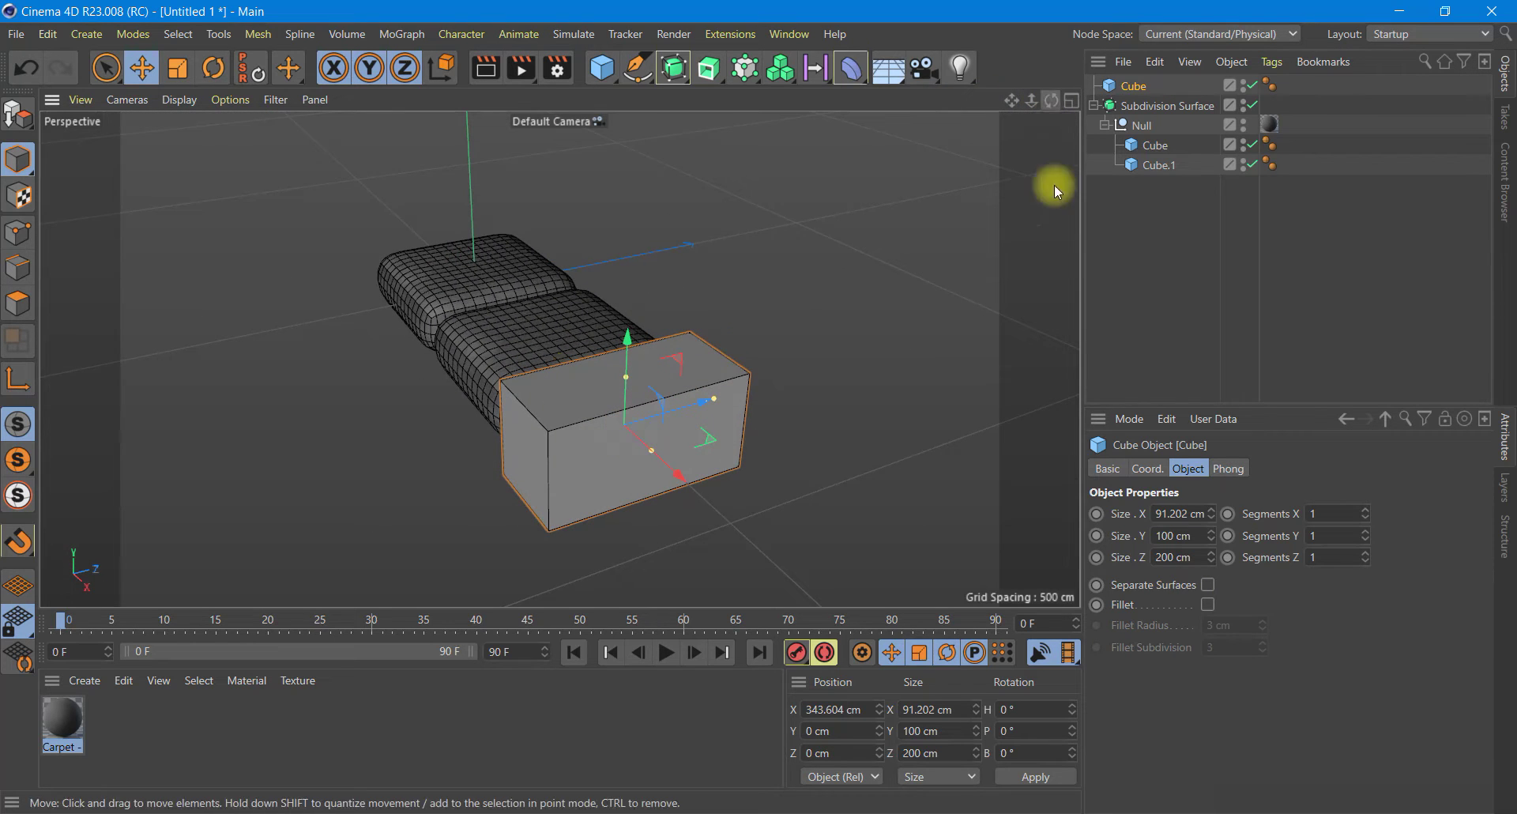
click(1155, 145)
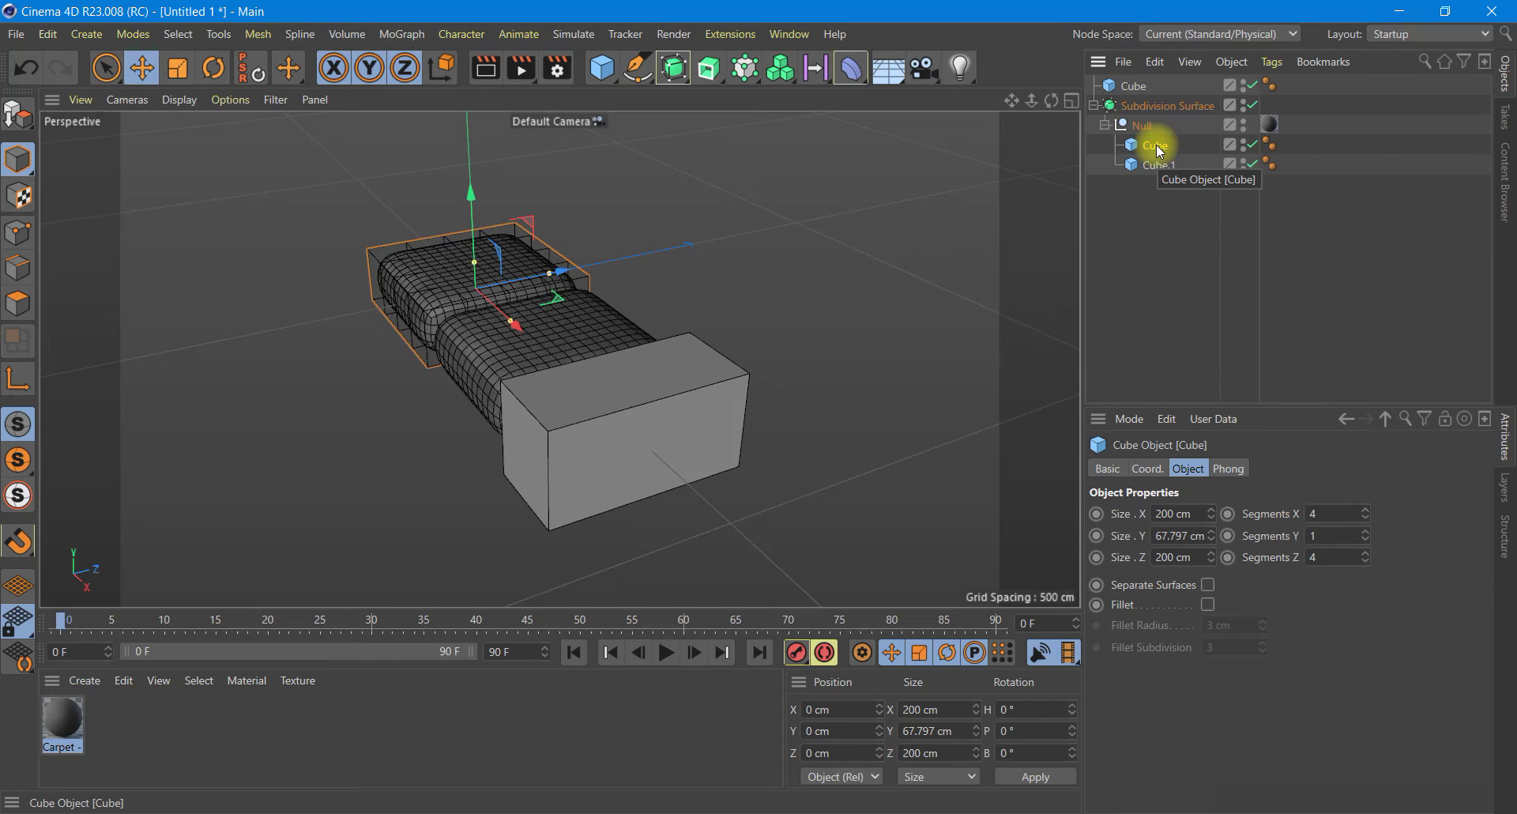
click(1142, 89)
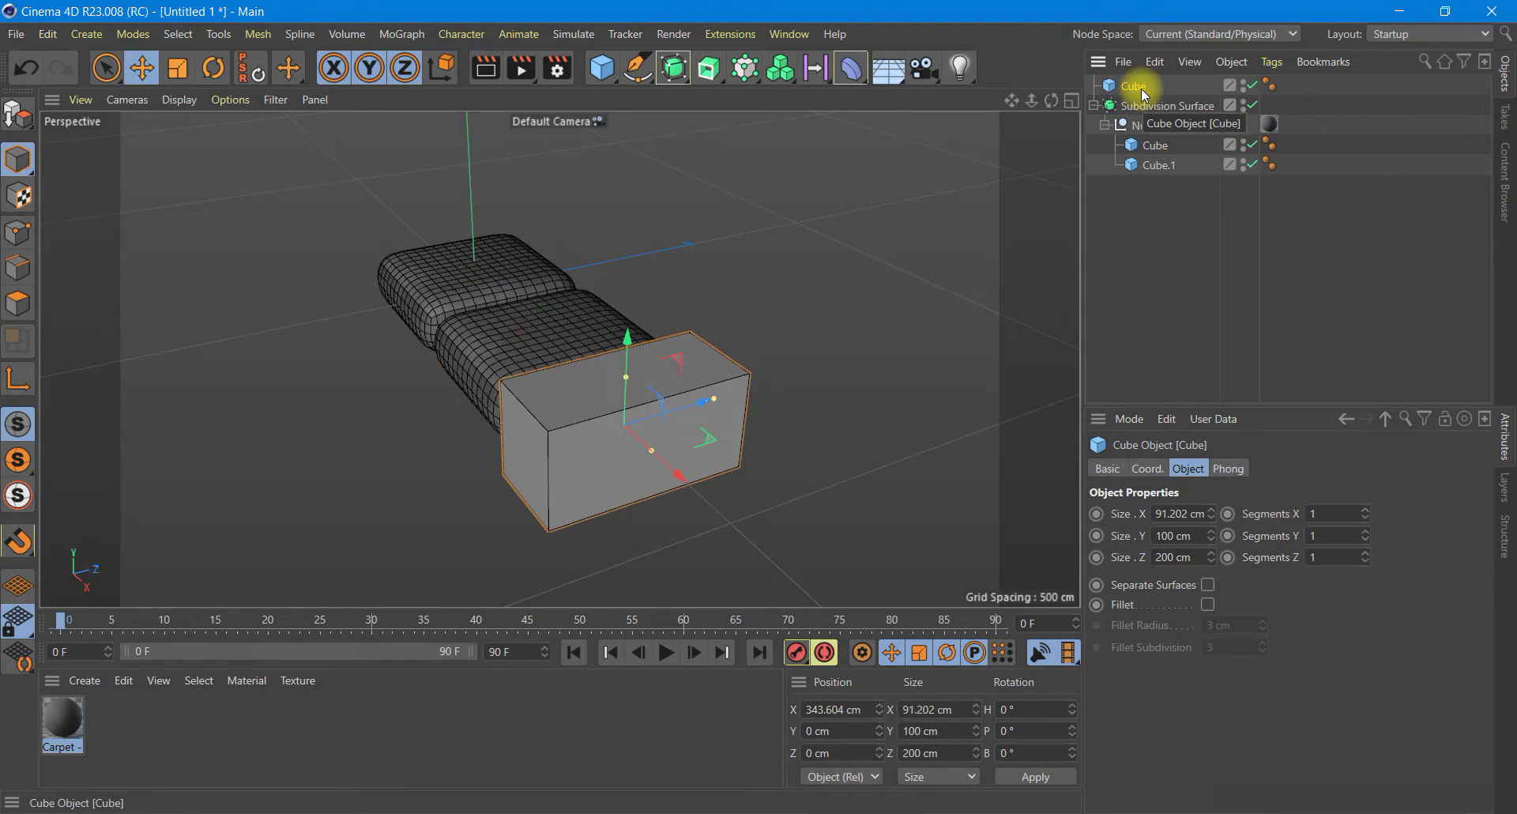
mouse_move(714, 398)
mouse_down()
mouse_move(1003, 397)
mouse_move(887, 400)
mouse_up()
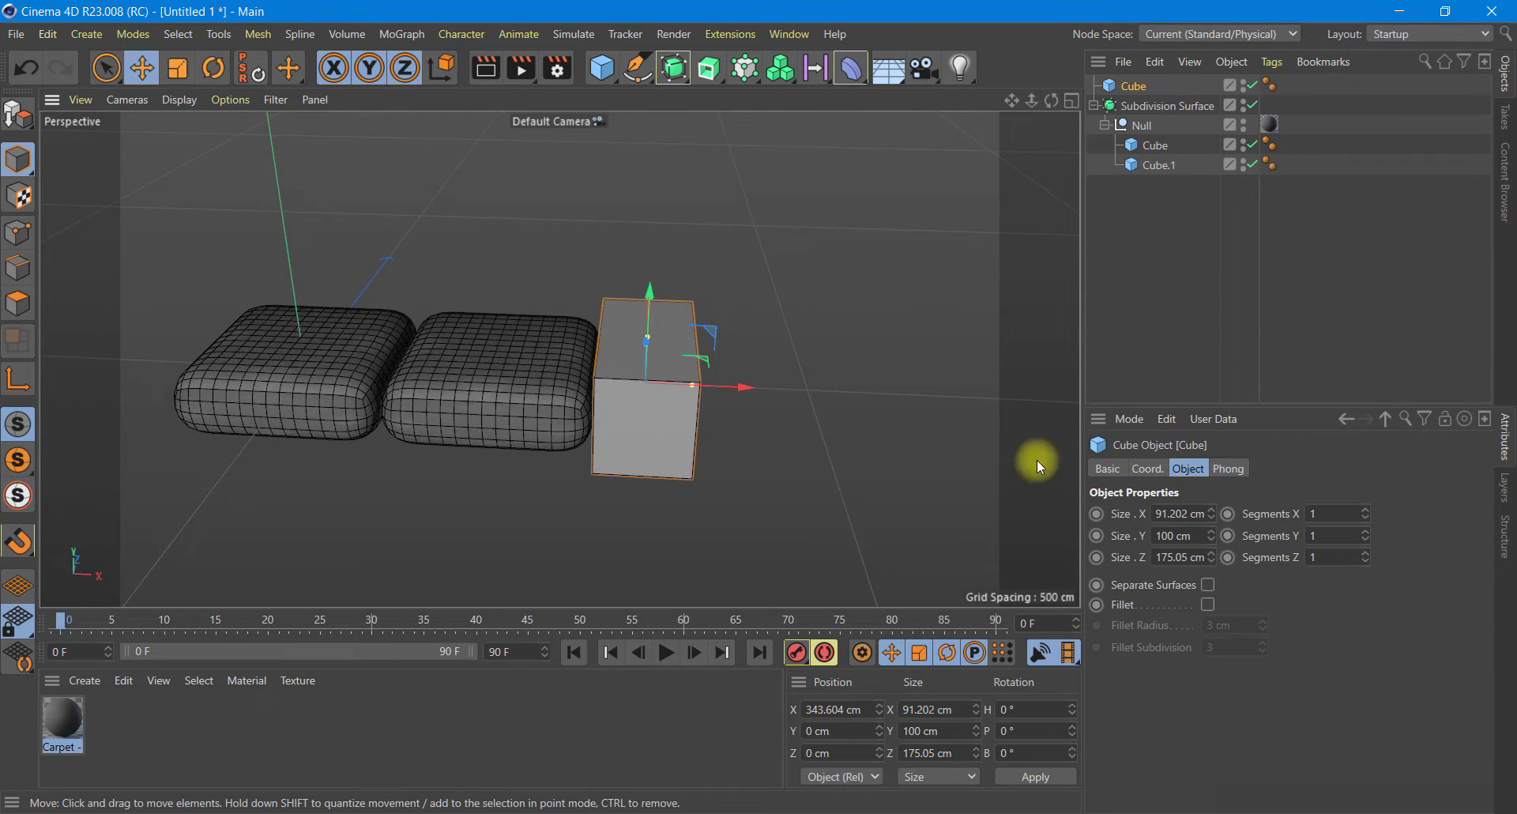
click(1429, 793)
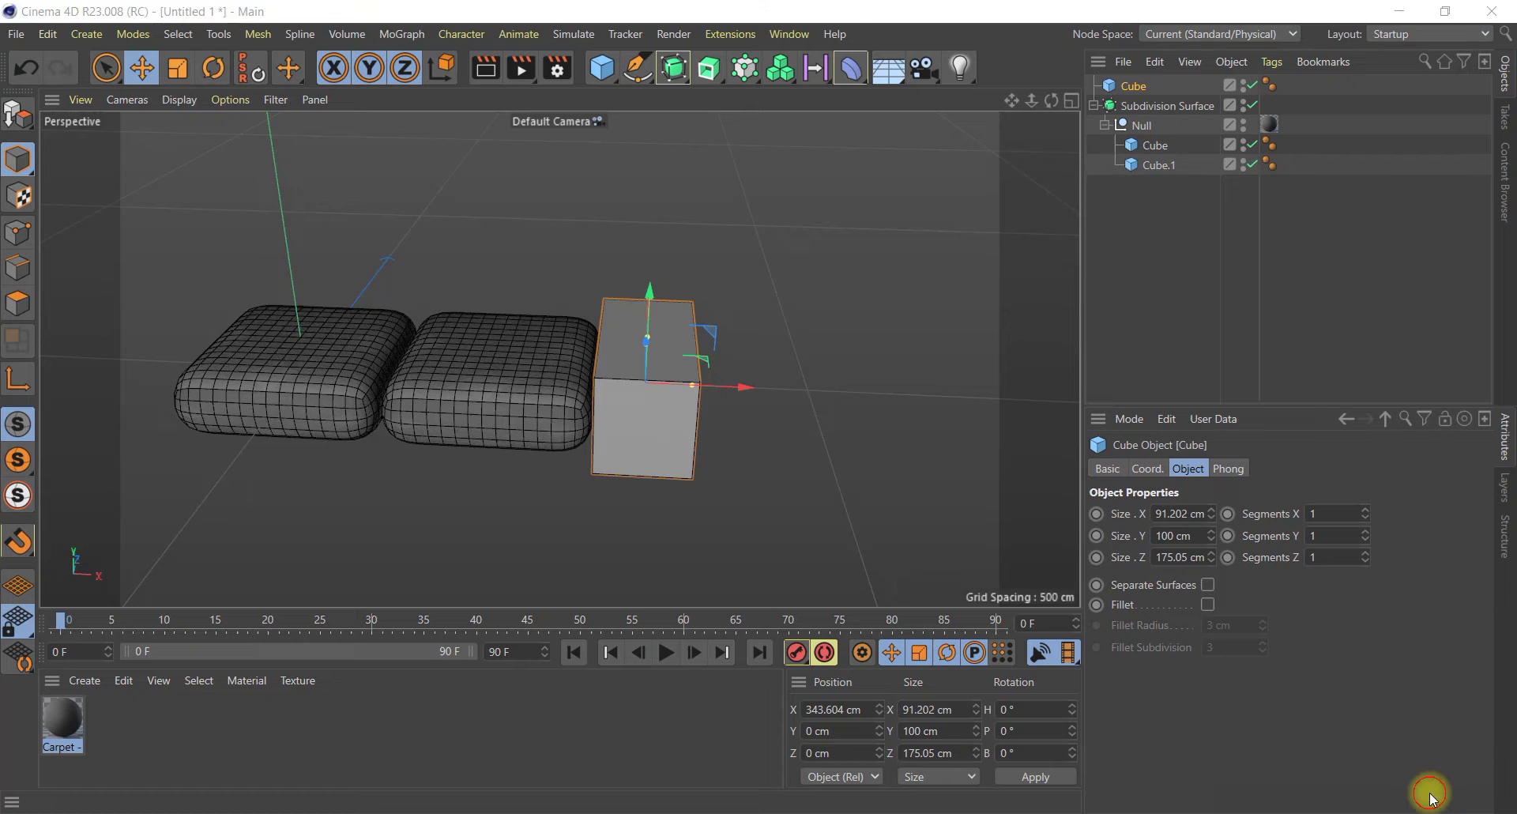
Step: Raise the cube to Y 17.456 cm in the enlarged Front view
click(1070, 102)
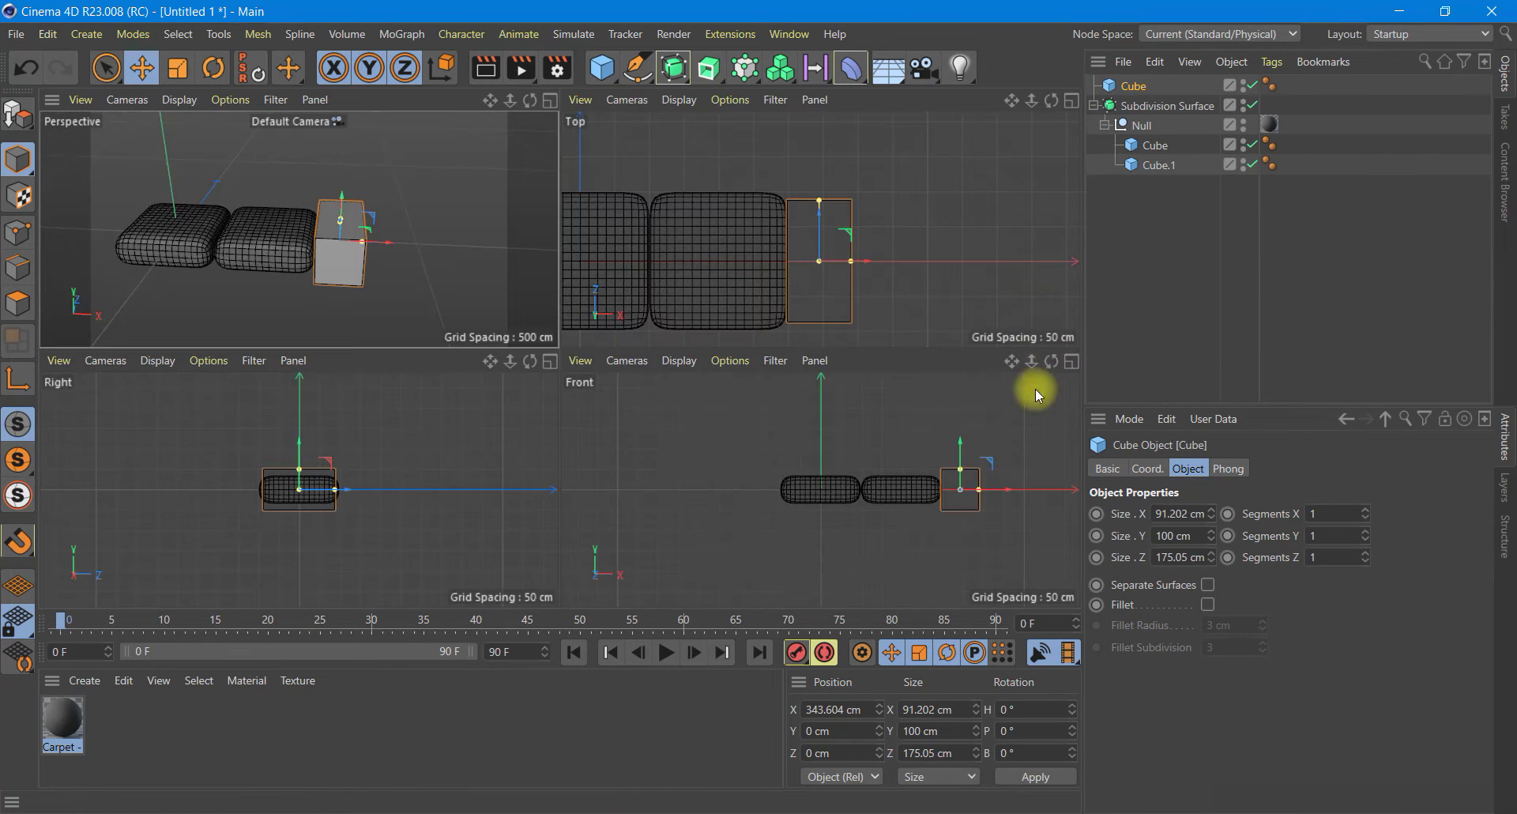
middle_click(1073, 359)
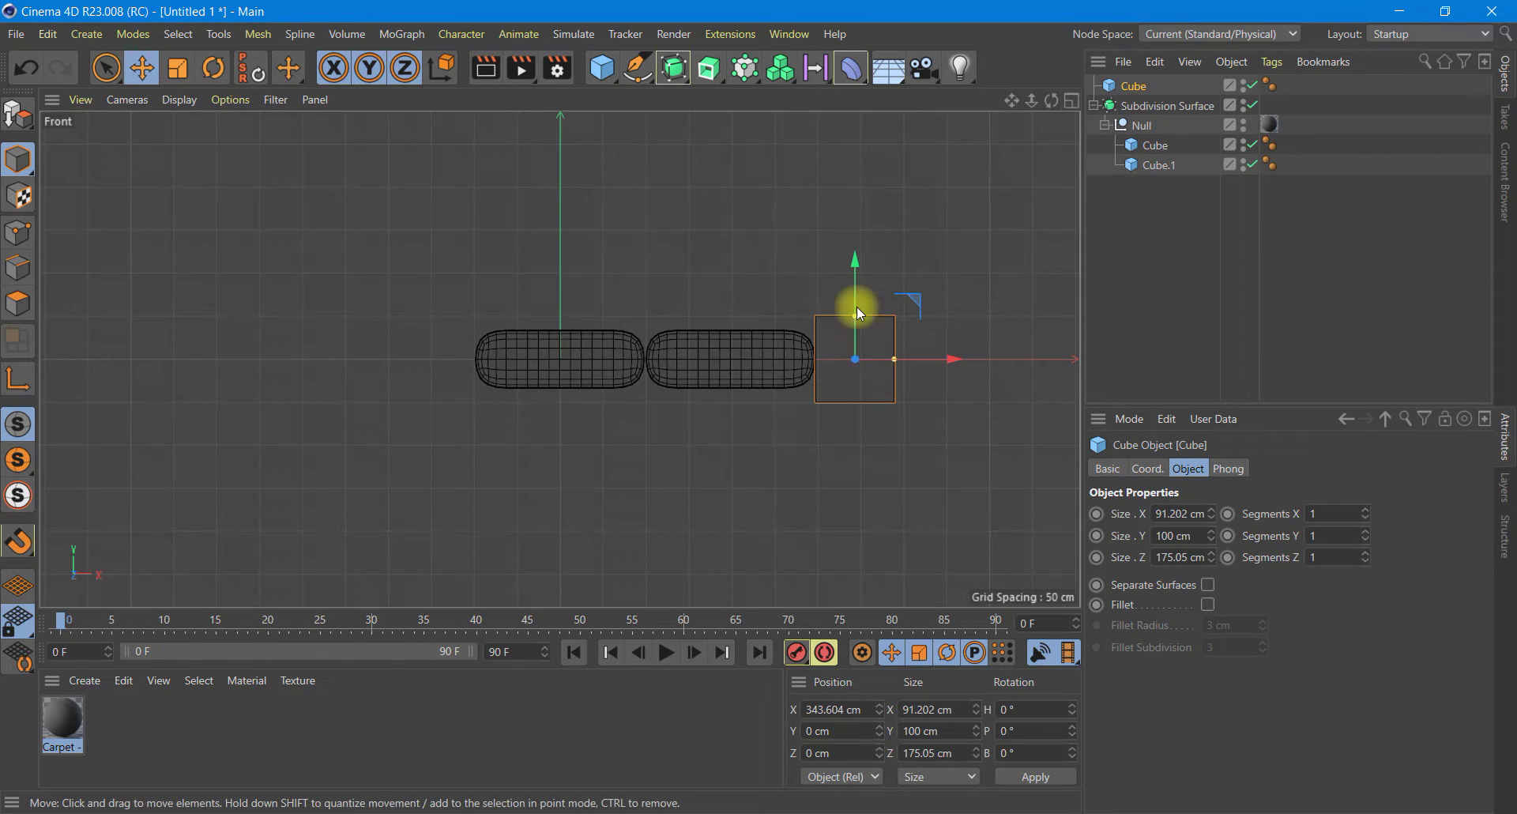
scroll(869, 292, up, 3)
drag(841, 383, 839, 354)
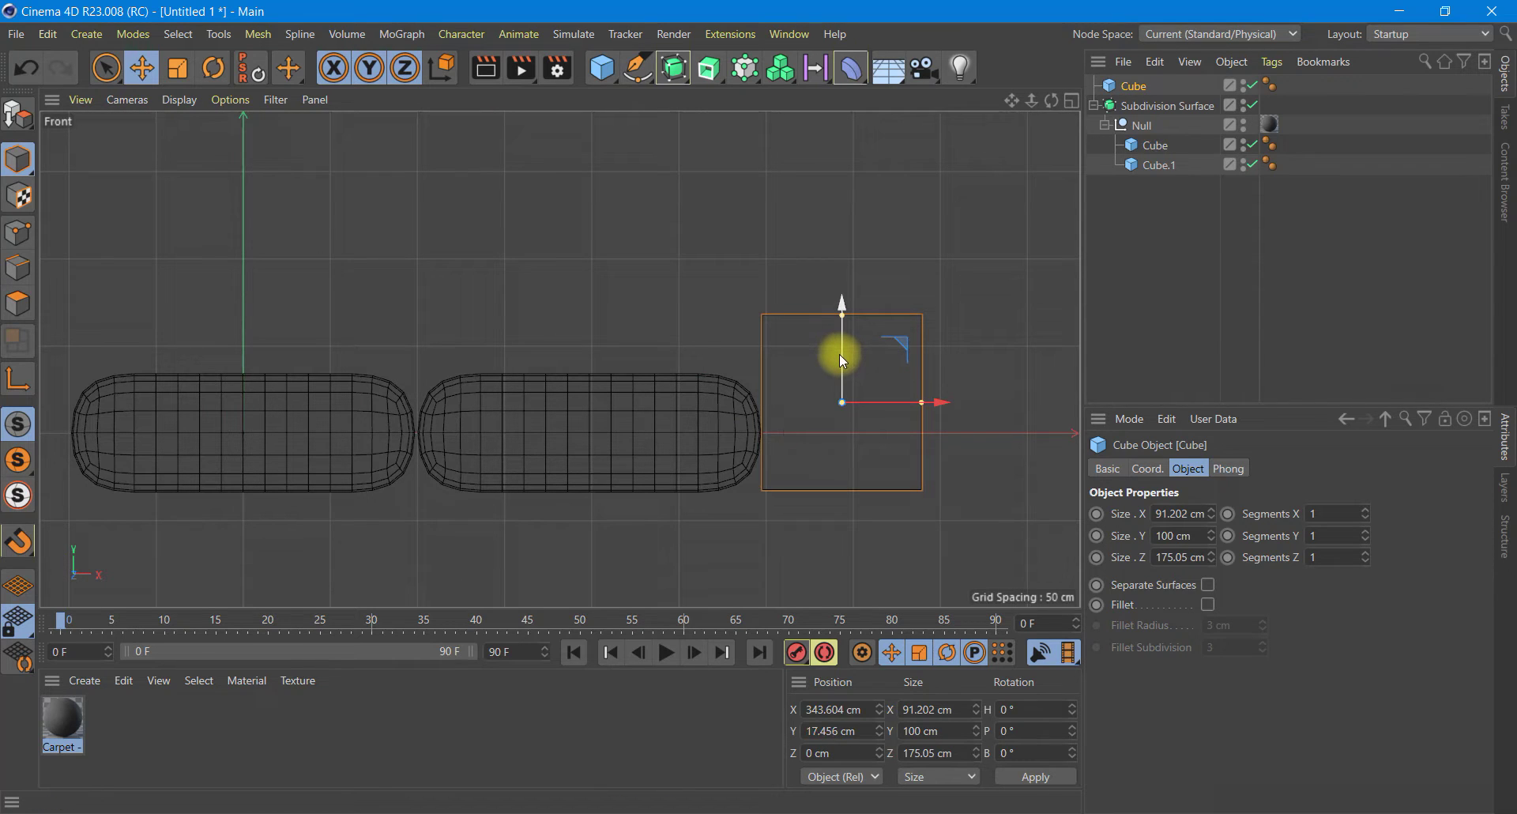
Step: Make the box an editable polygon object and view it in single Perspective
click(1075, 108)
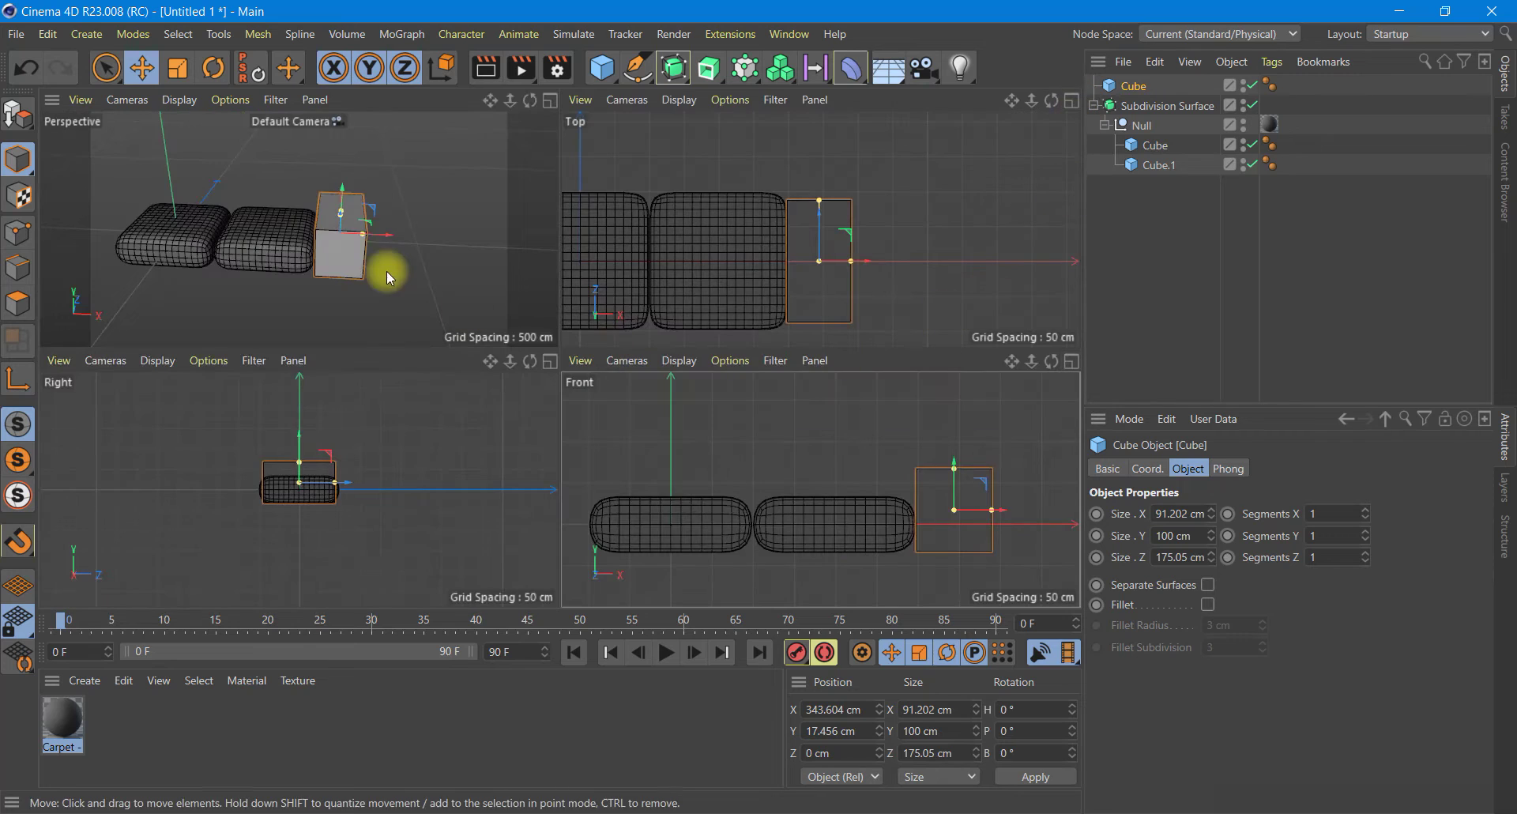
click(17, 113)
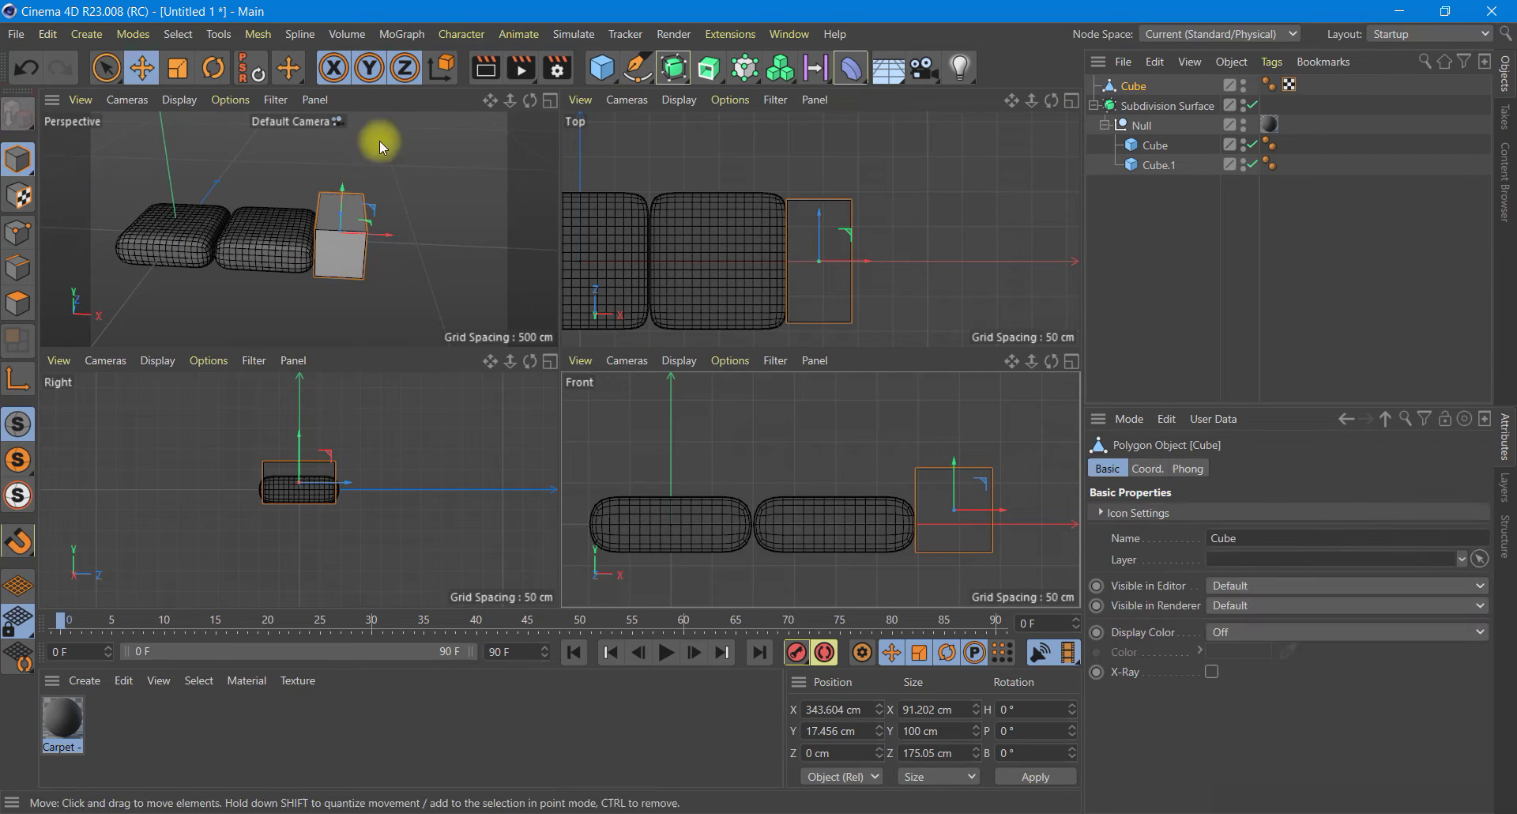
click(551, 100)
drag(1056, 105, 1022, 496)
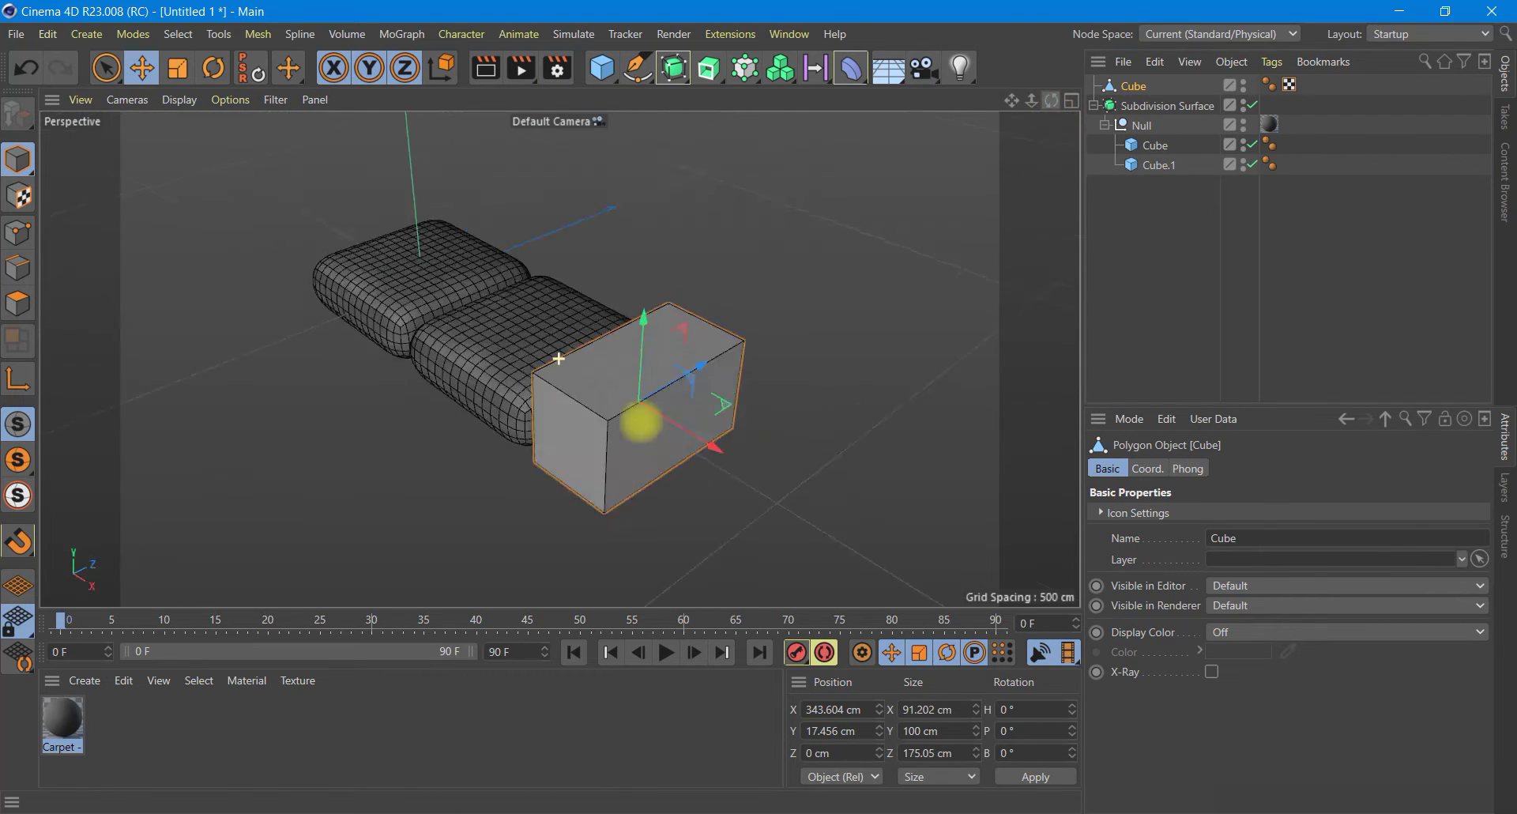
click(18, 303)
click(106, 68)
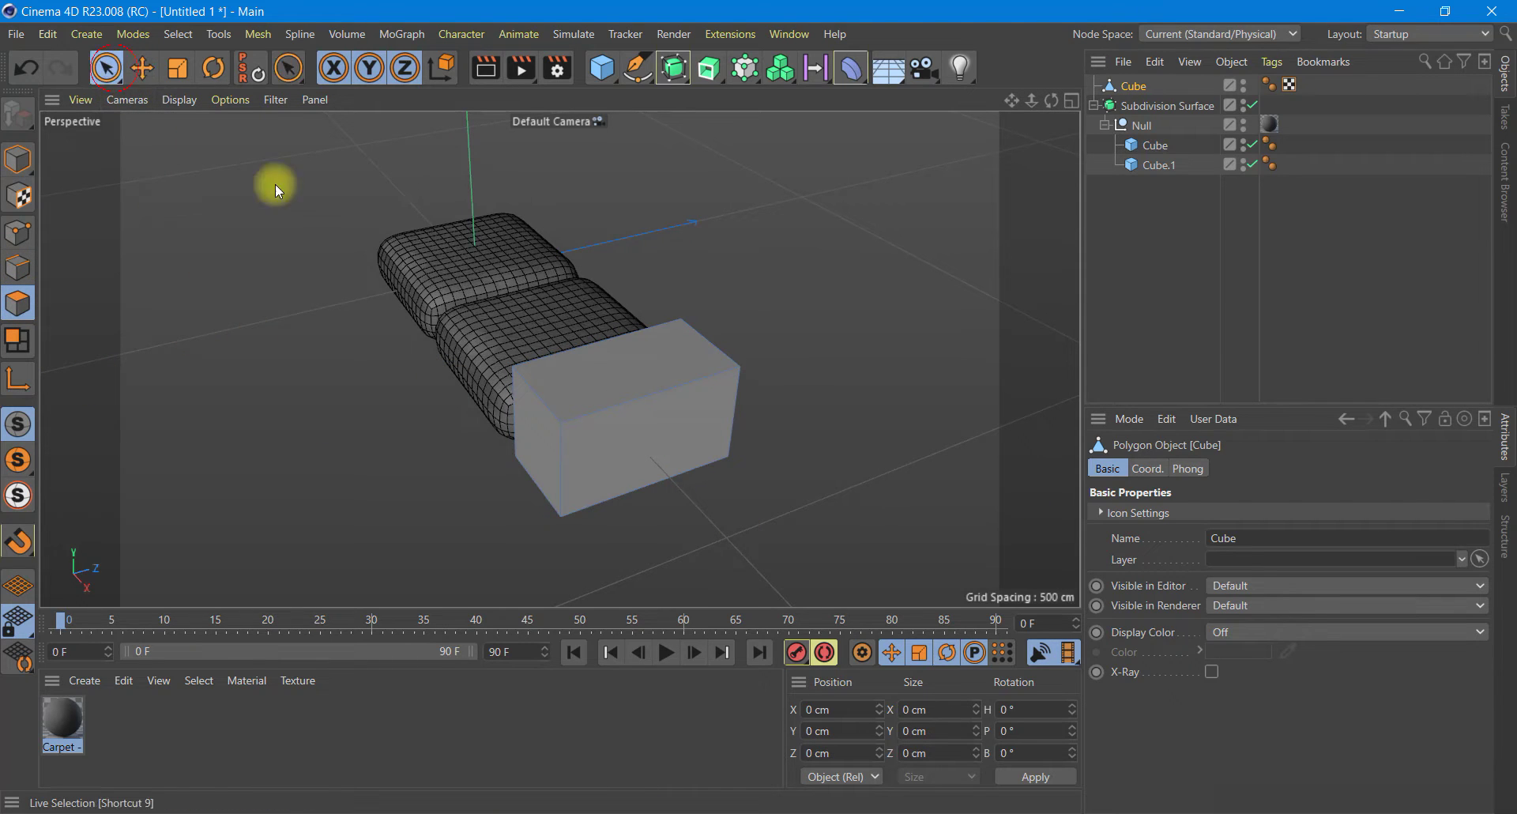
click(578, 368)
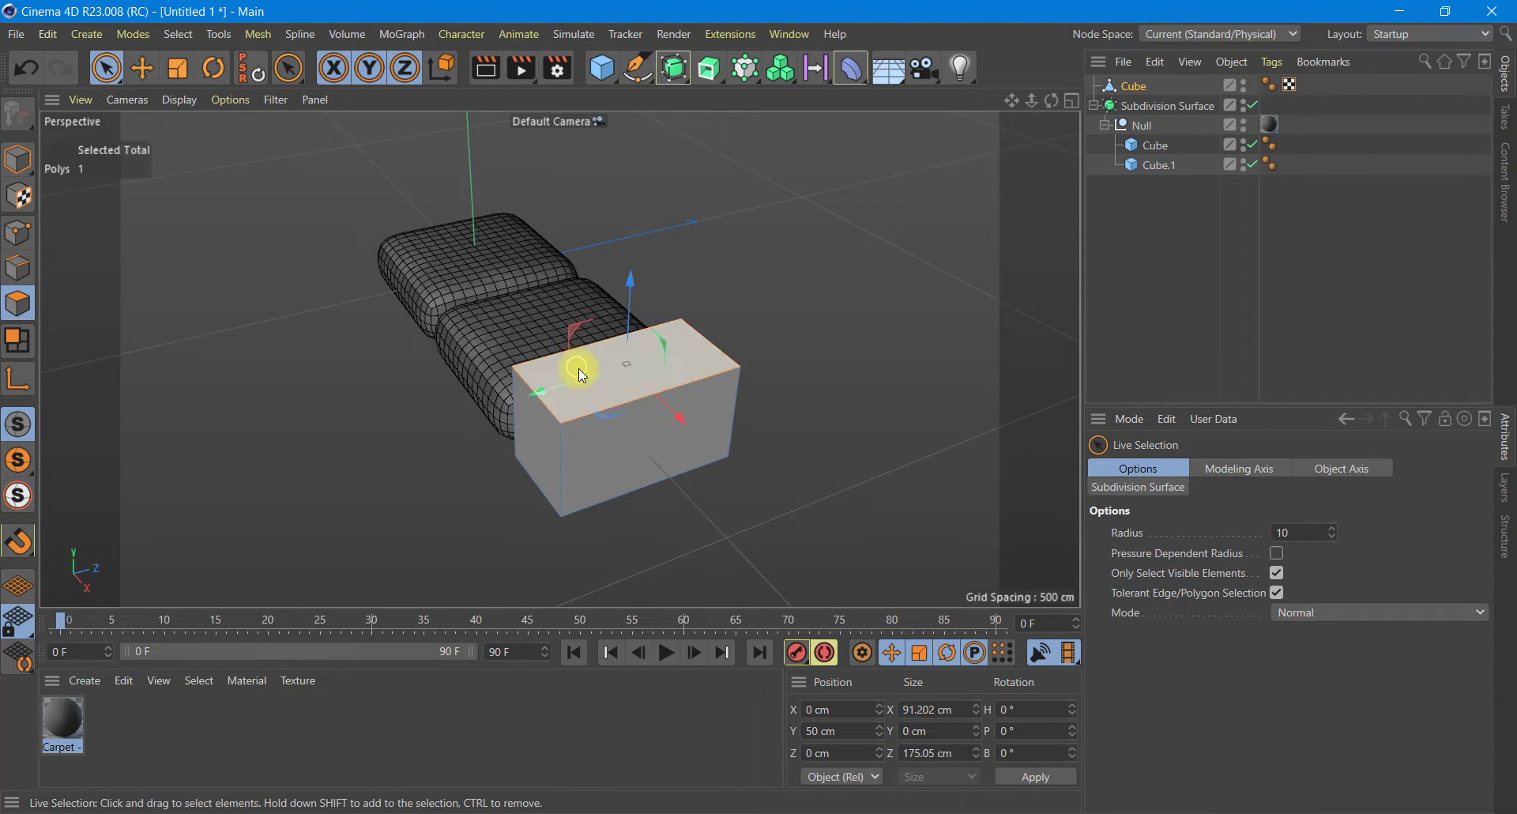
right_click(578, 368)
click(653, 175)
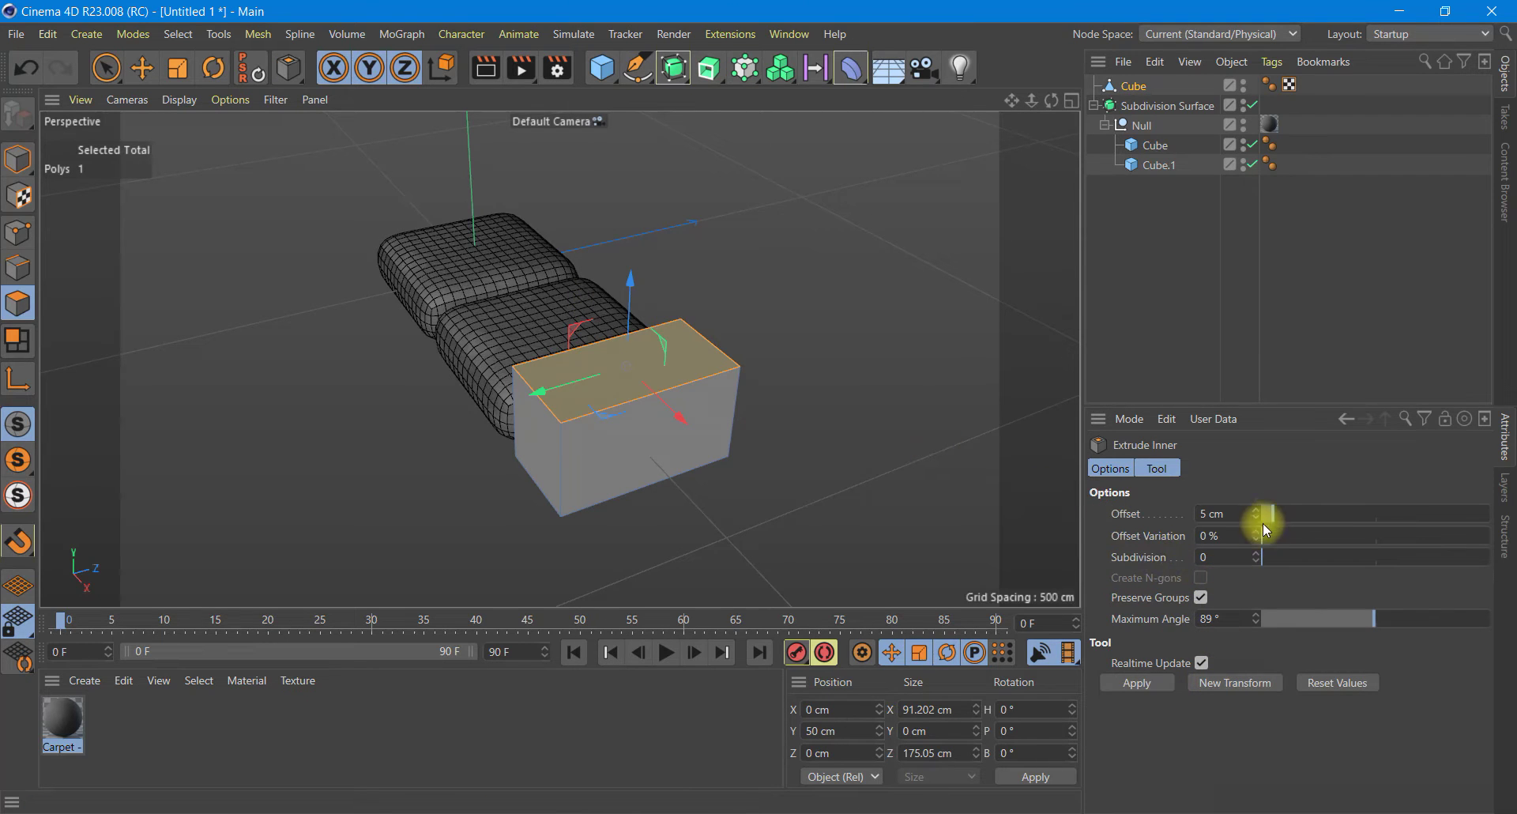
drag(1283, 514, 1286, 513)
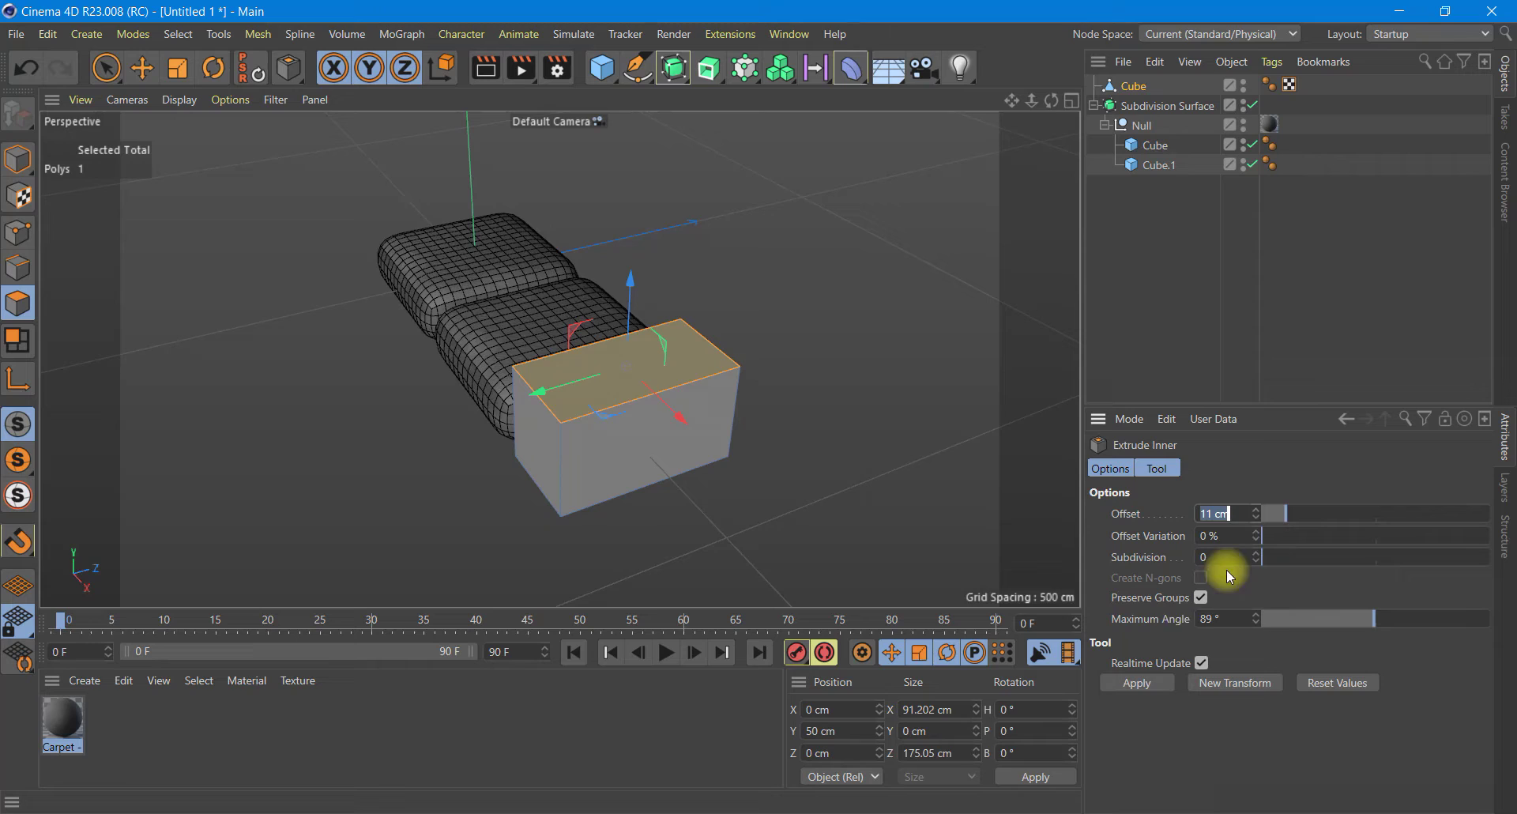
click(1136, 684)
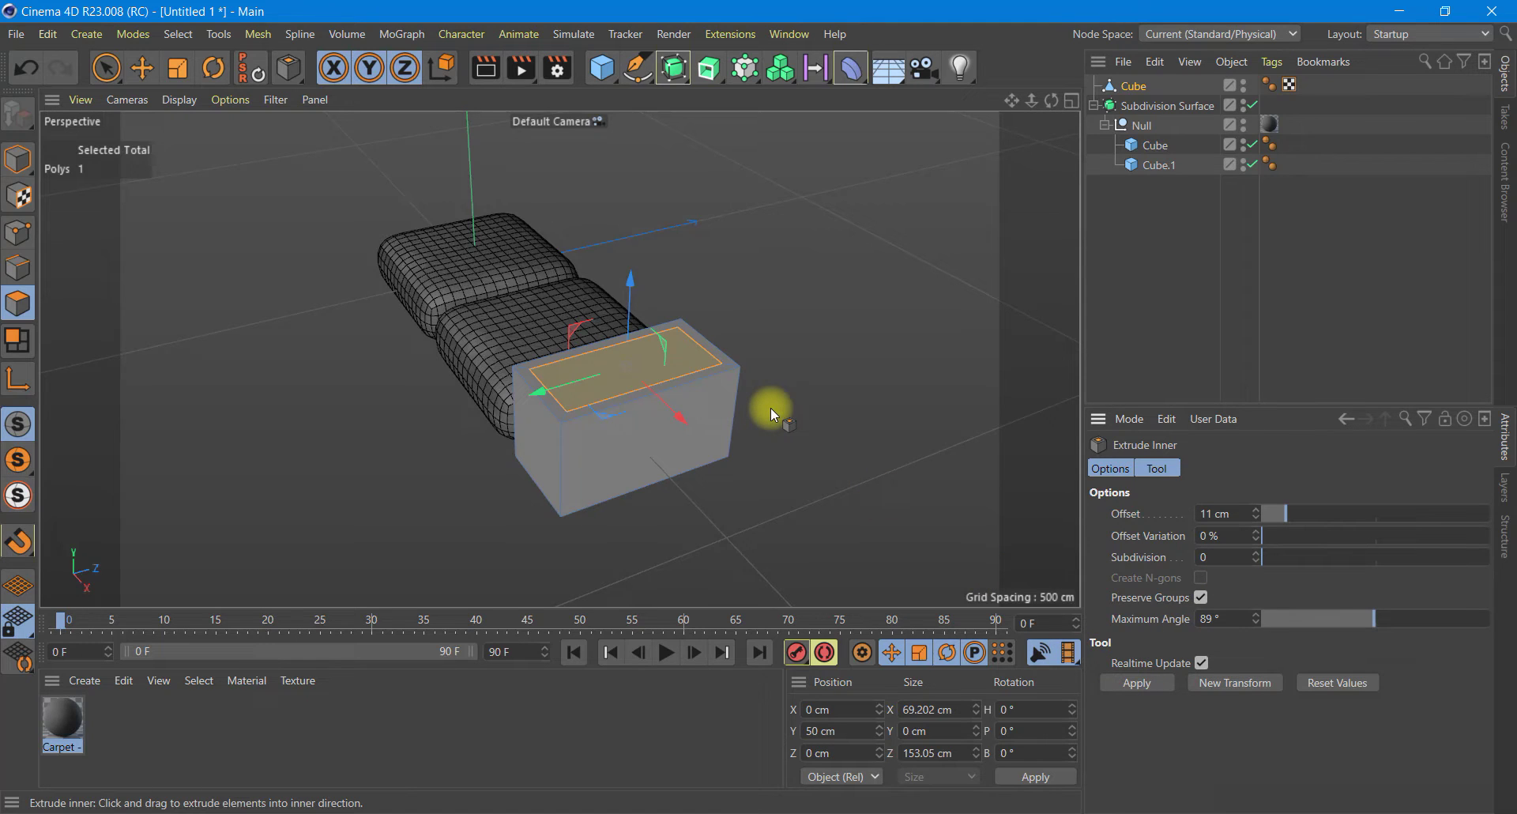
key(Delete)
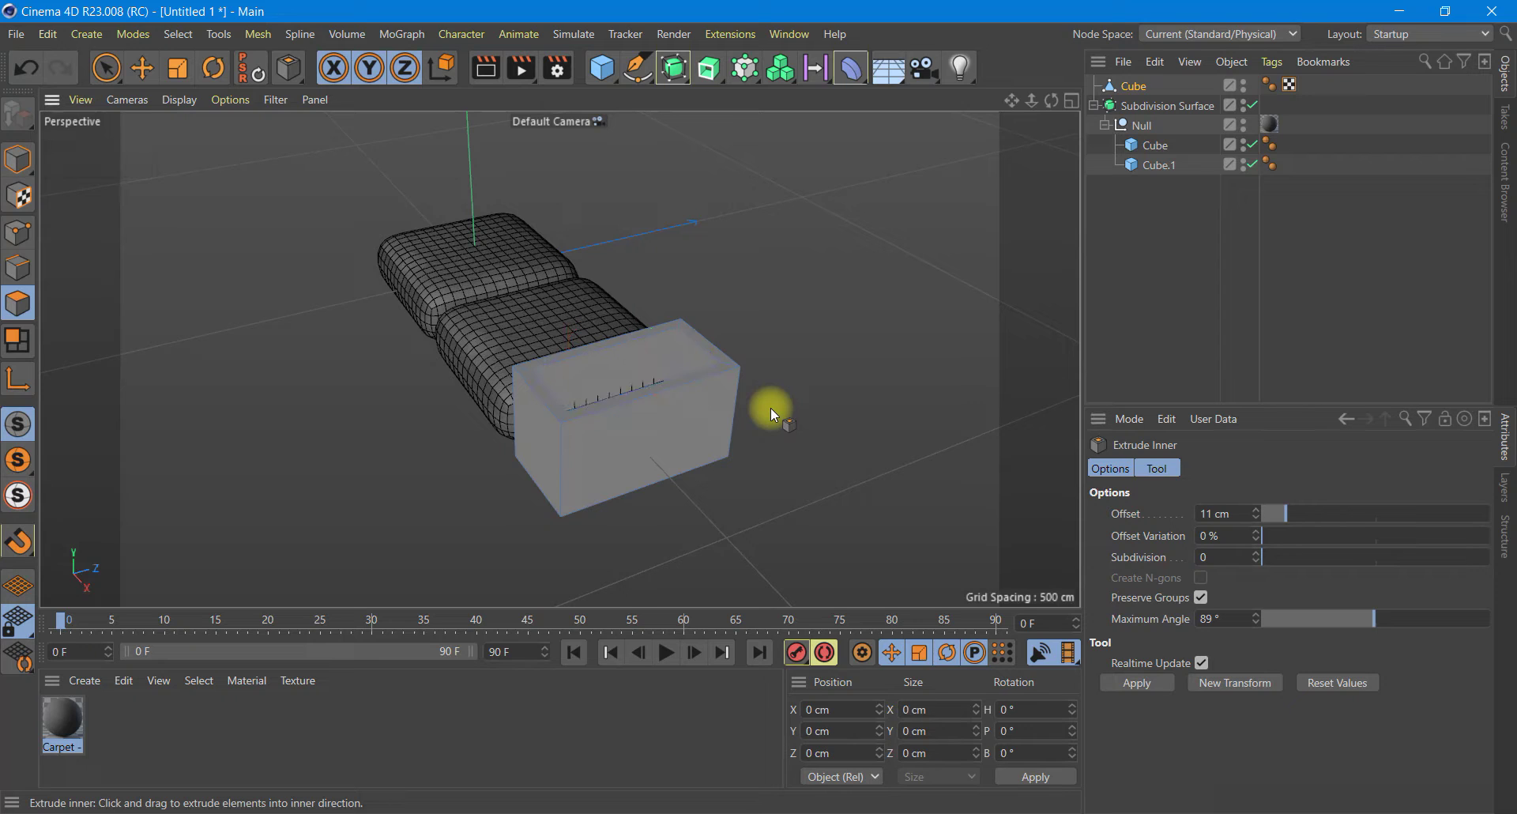
scroll(568, 430, up, 2)
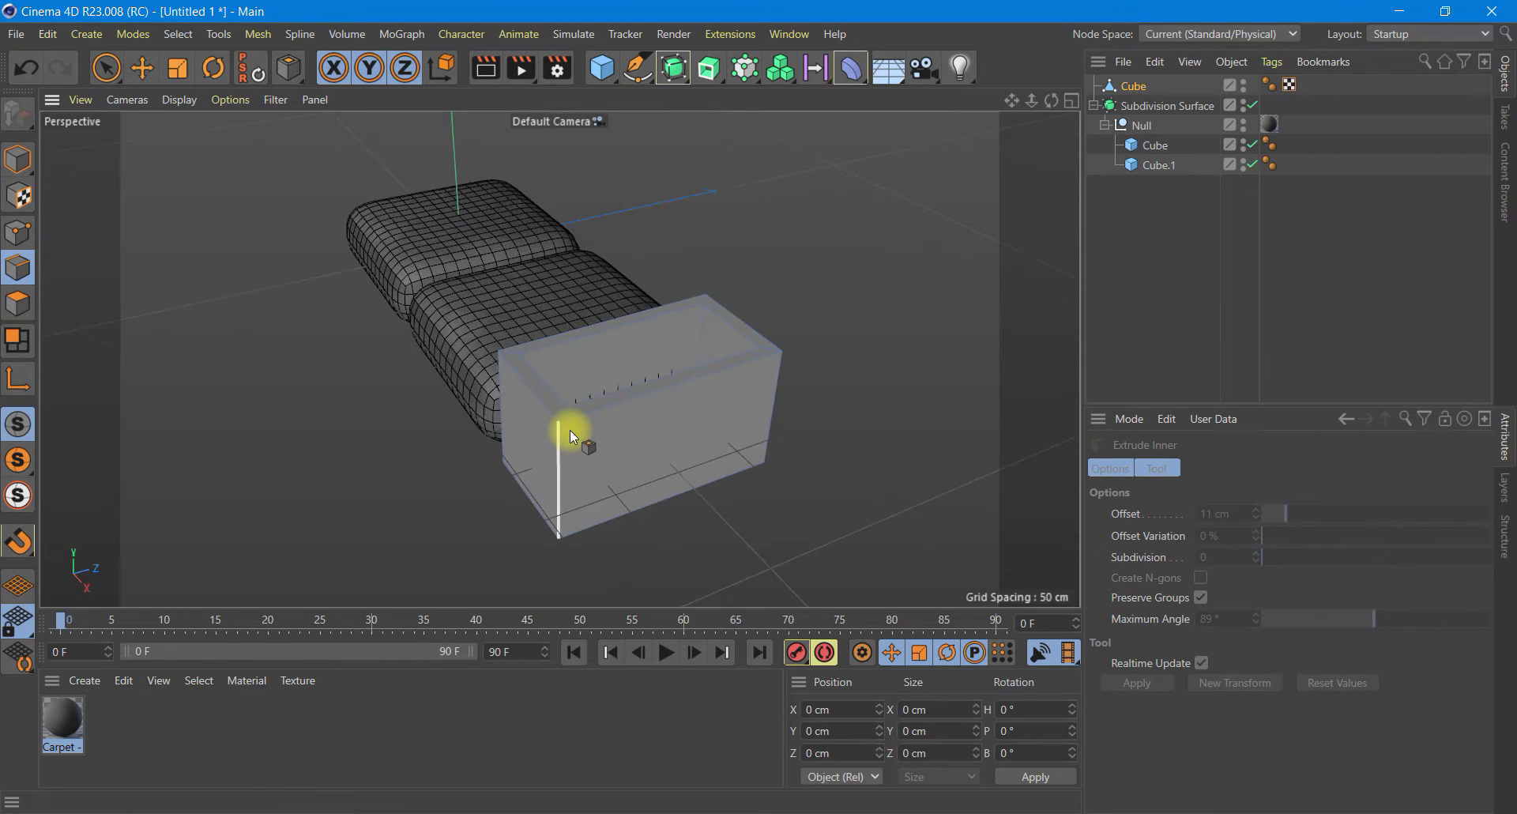
scroll(571, 430, up, 3)
click(557, 409)
ctrl+click(557, 410)
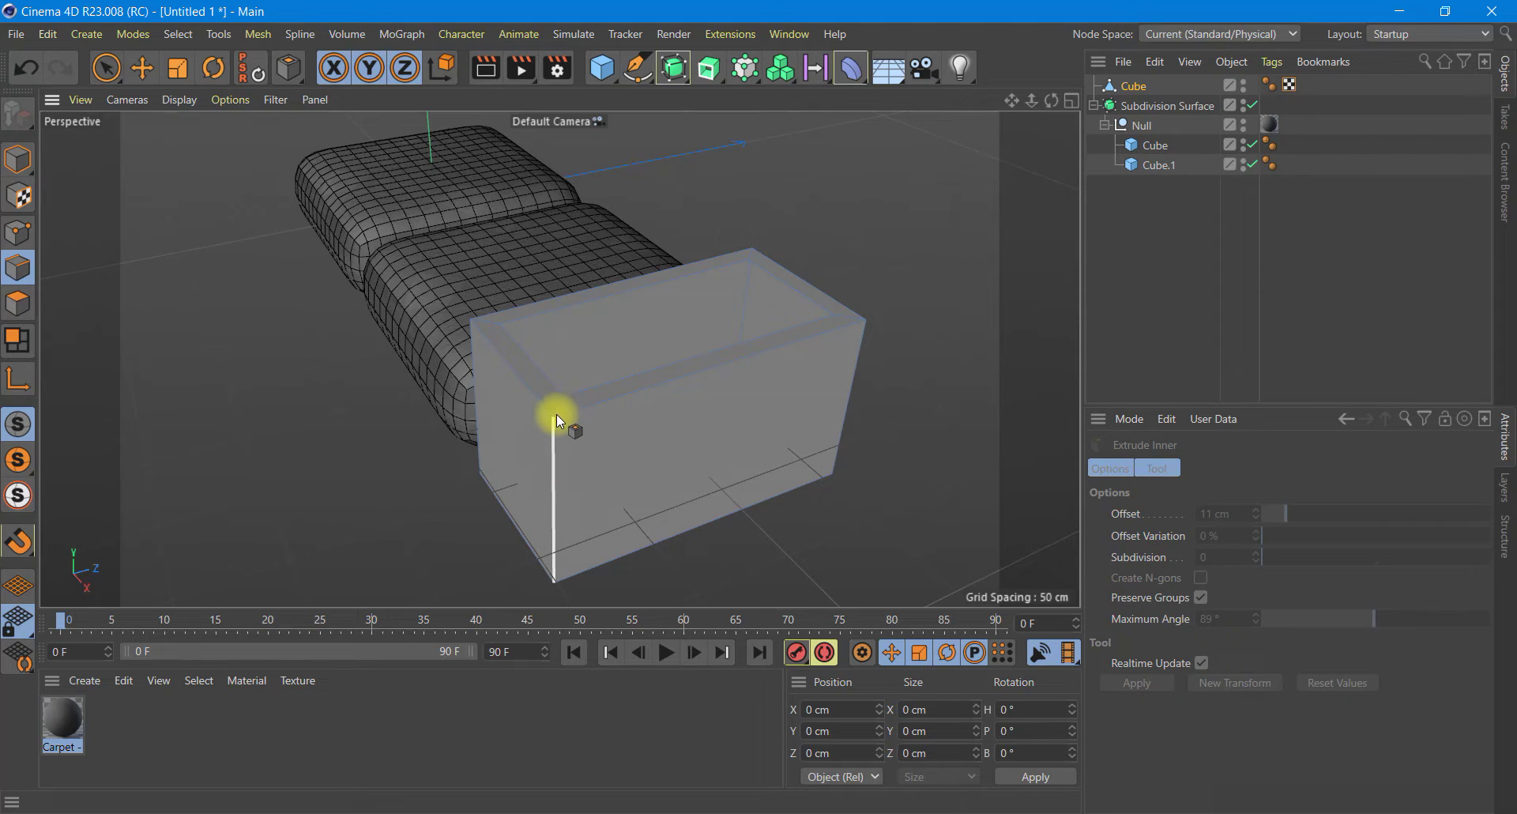
click(22, 71)
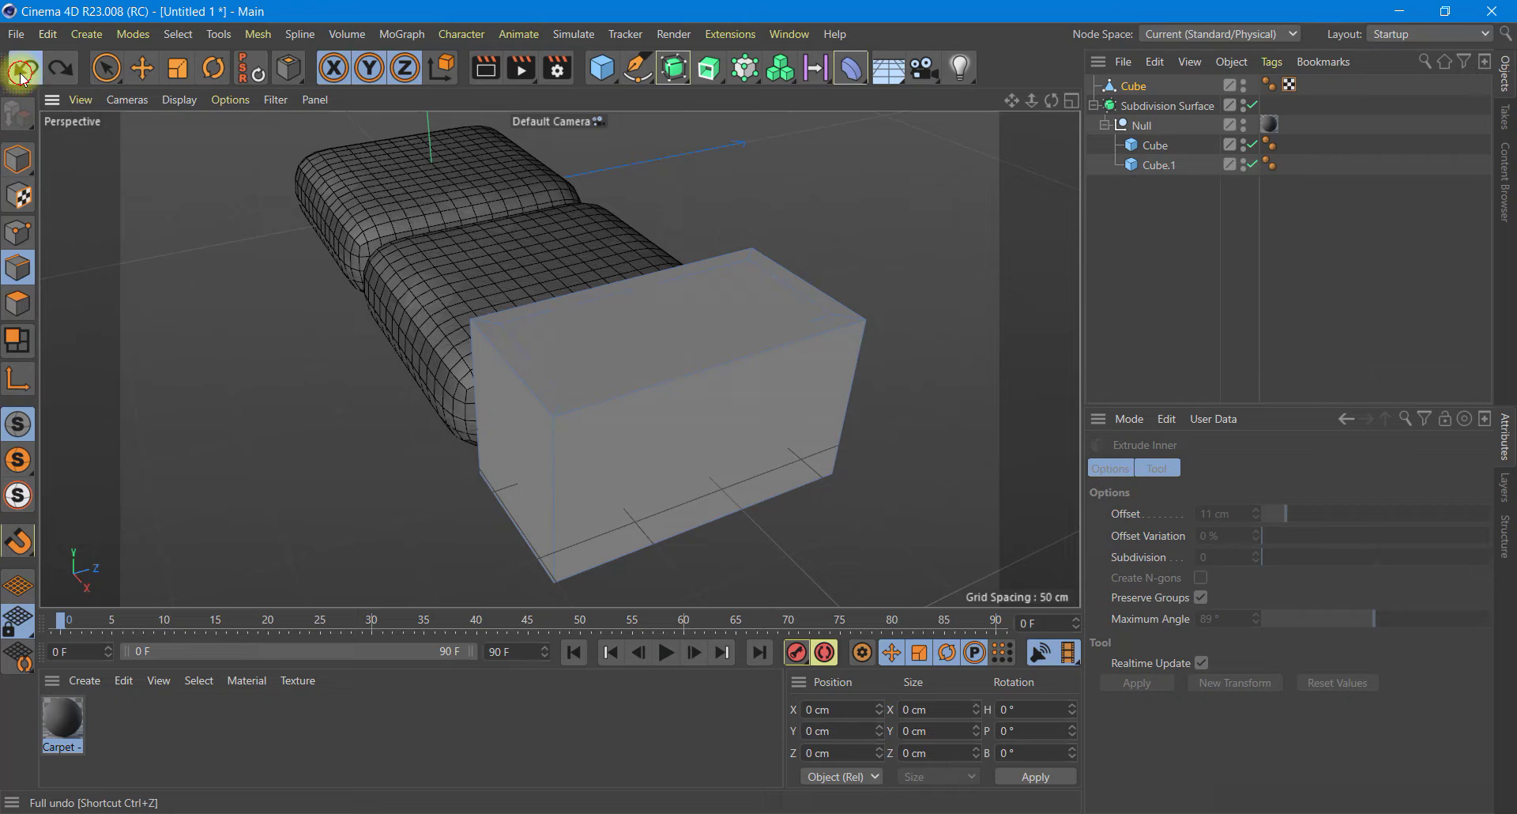
click(18, 303)
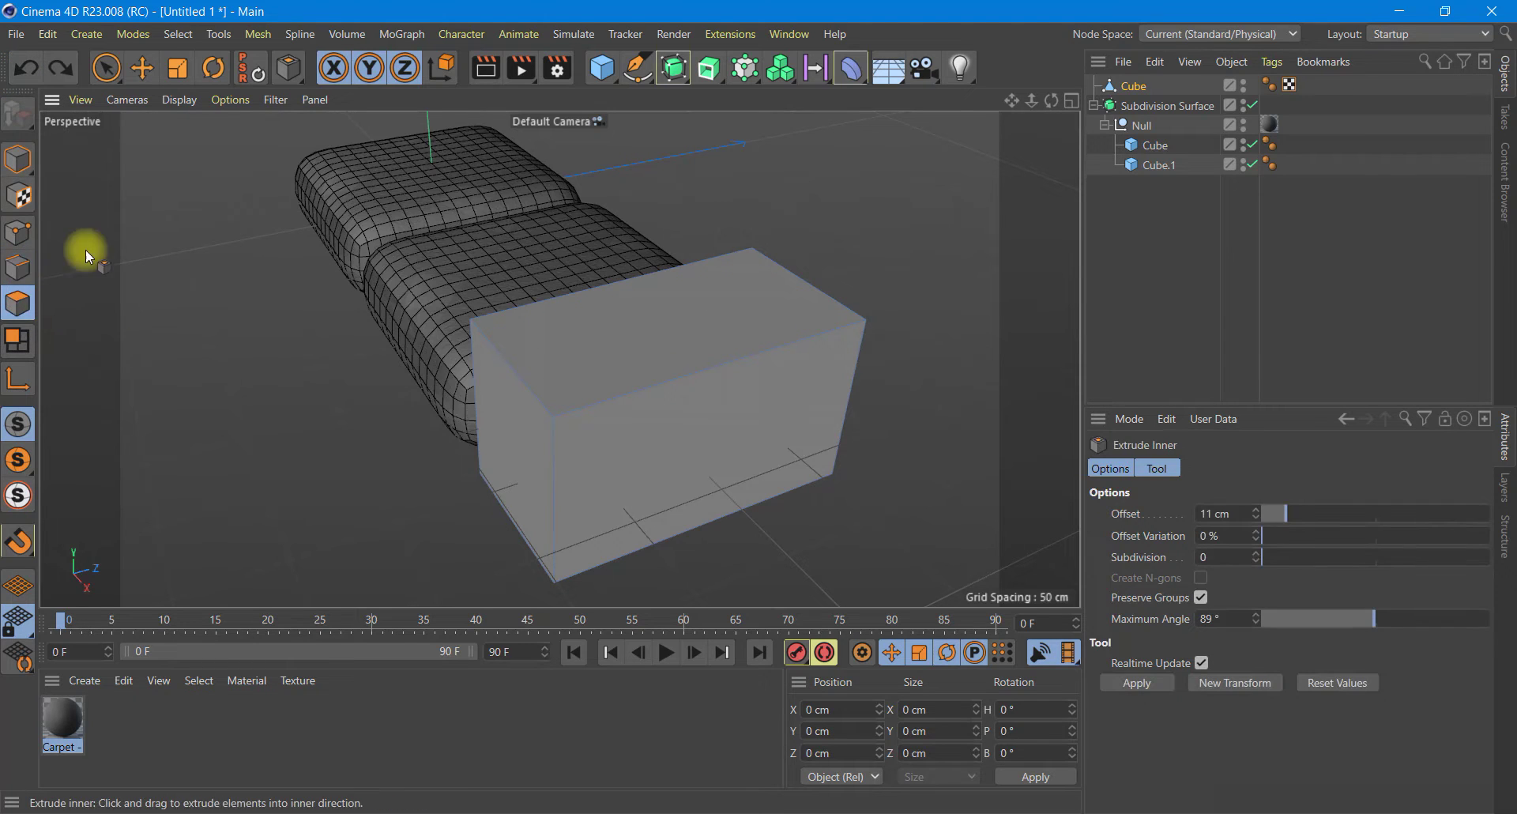
click(17, 267)
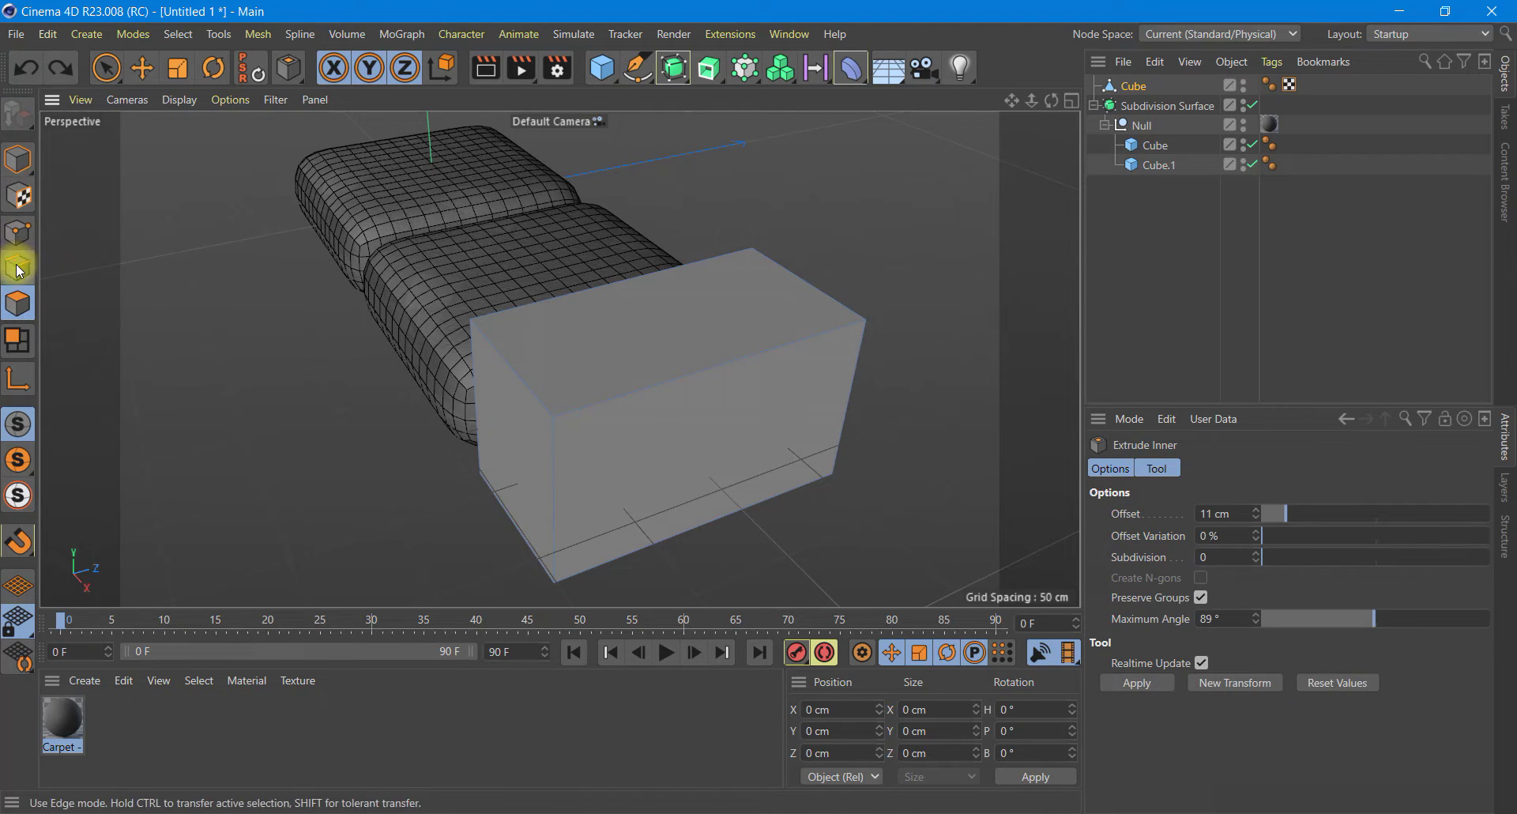
Step: Select the box's four vertical edges and bevel them with 10 cm offset and 5 subdivisions
click(142, 68)
click(557, 424)
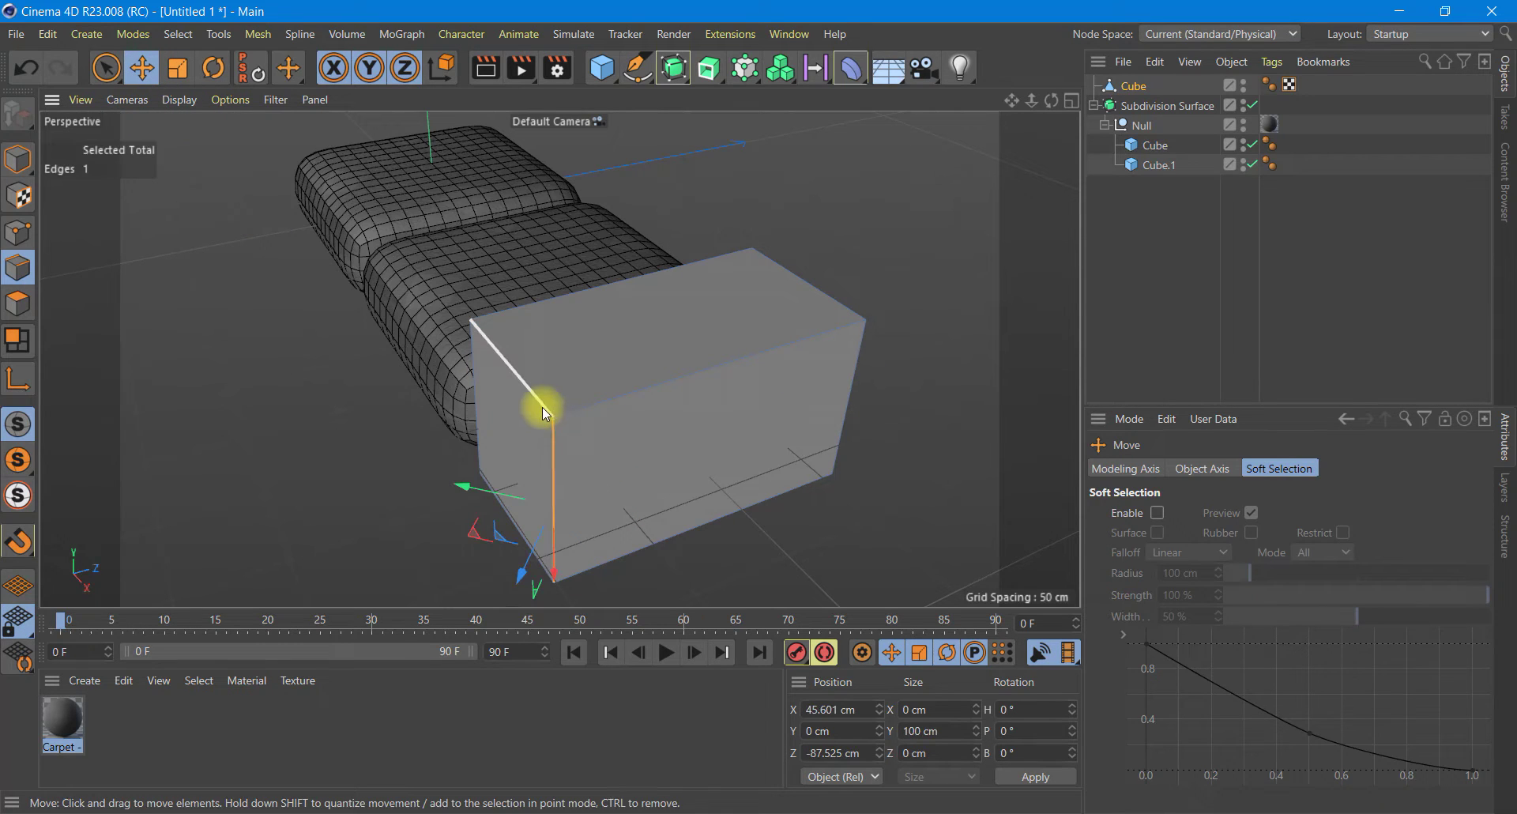
shift+click(859, 373)
mouse_move(1050, 101)
mouse_down()
mouse_move(943, 383)
mouse_move(514, 493)
mouse_up()
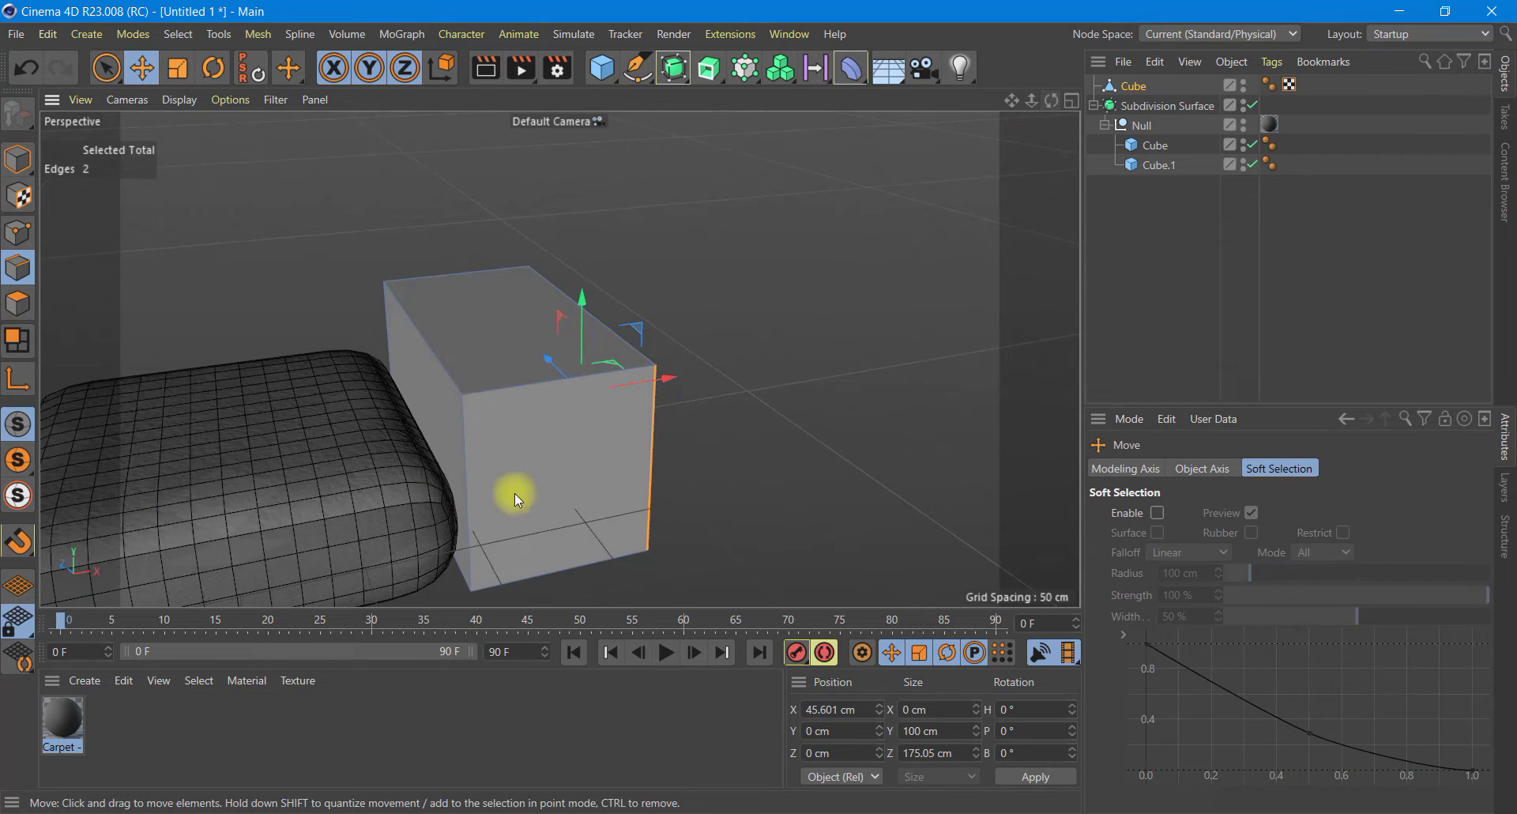
shift+click(460, 464)
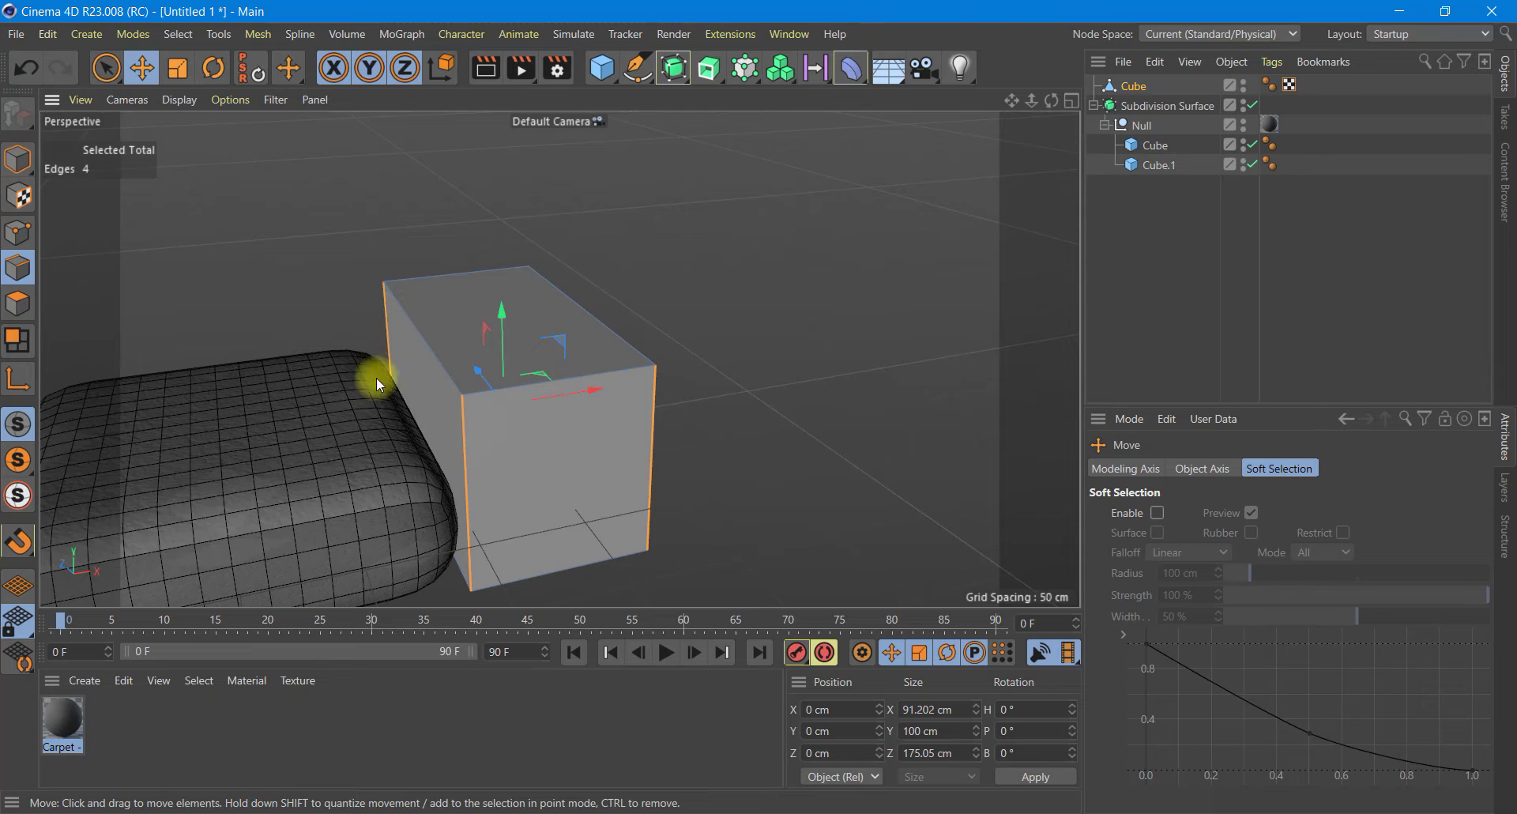
right_click(382, 334)
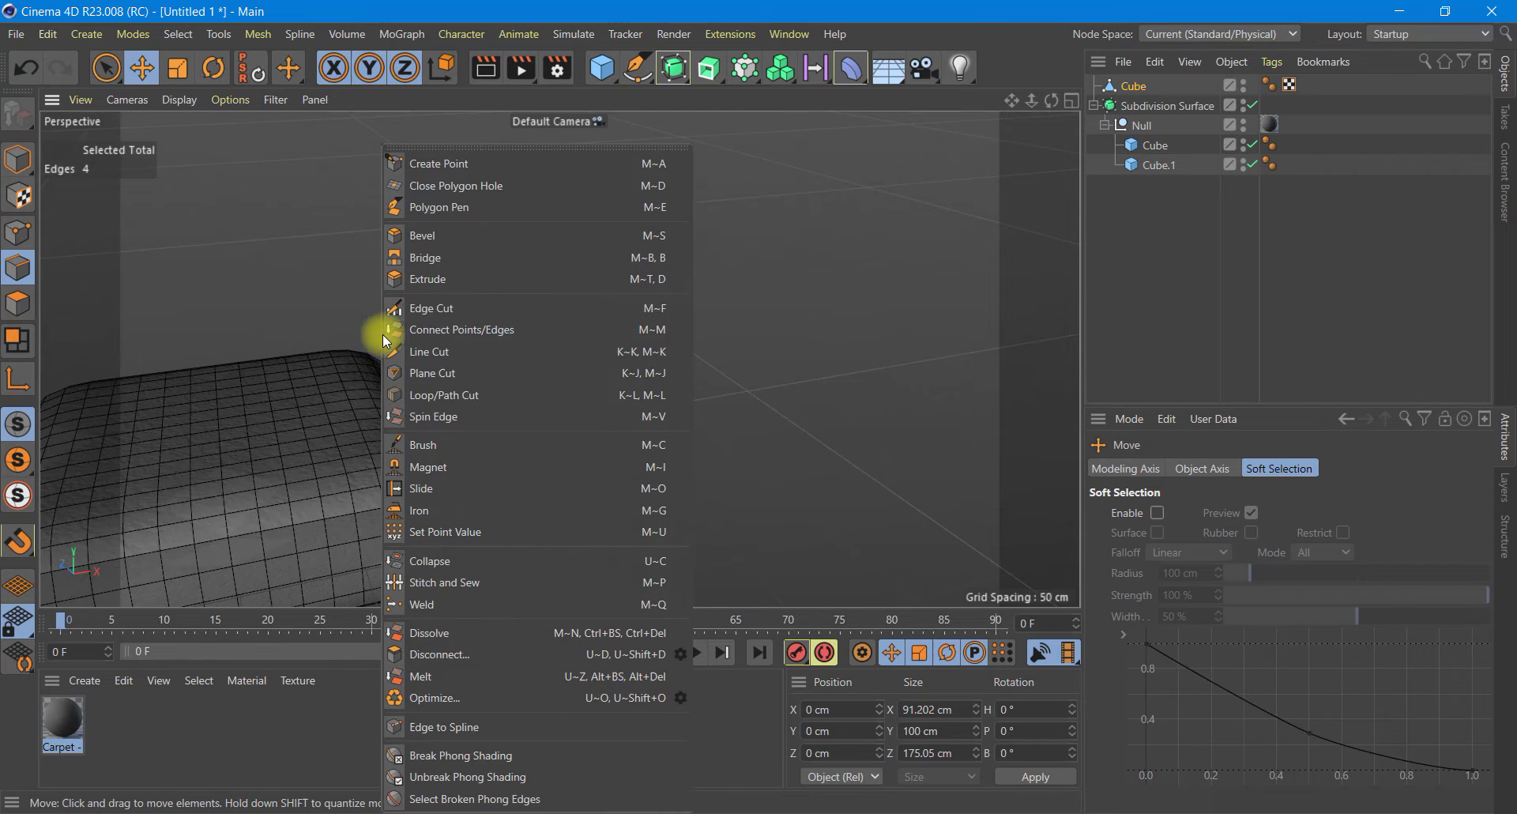
click(427, 235)
text(5)
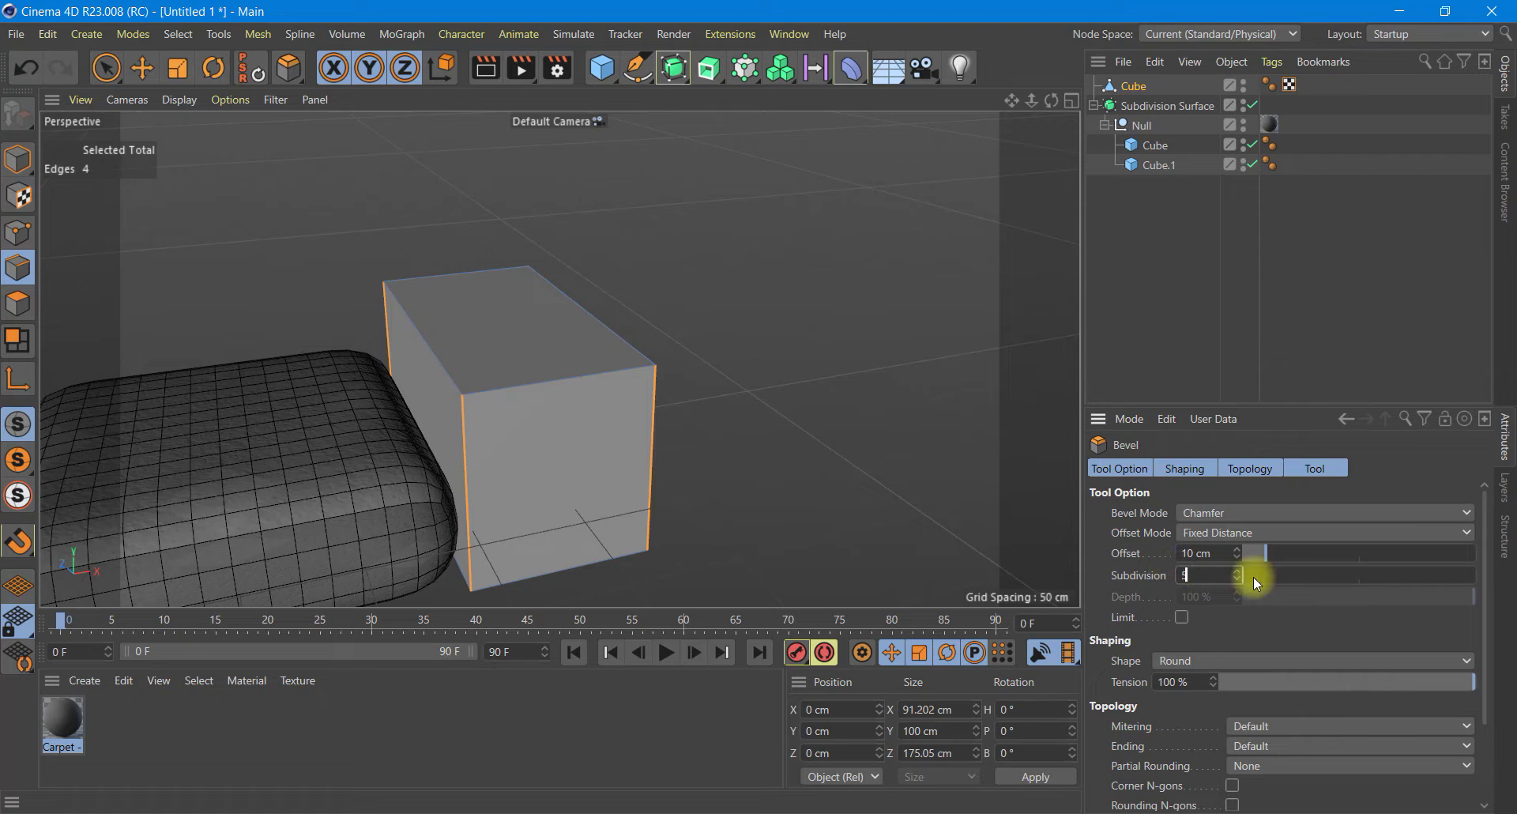
key(Return)
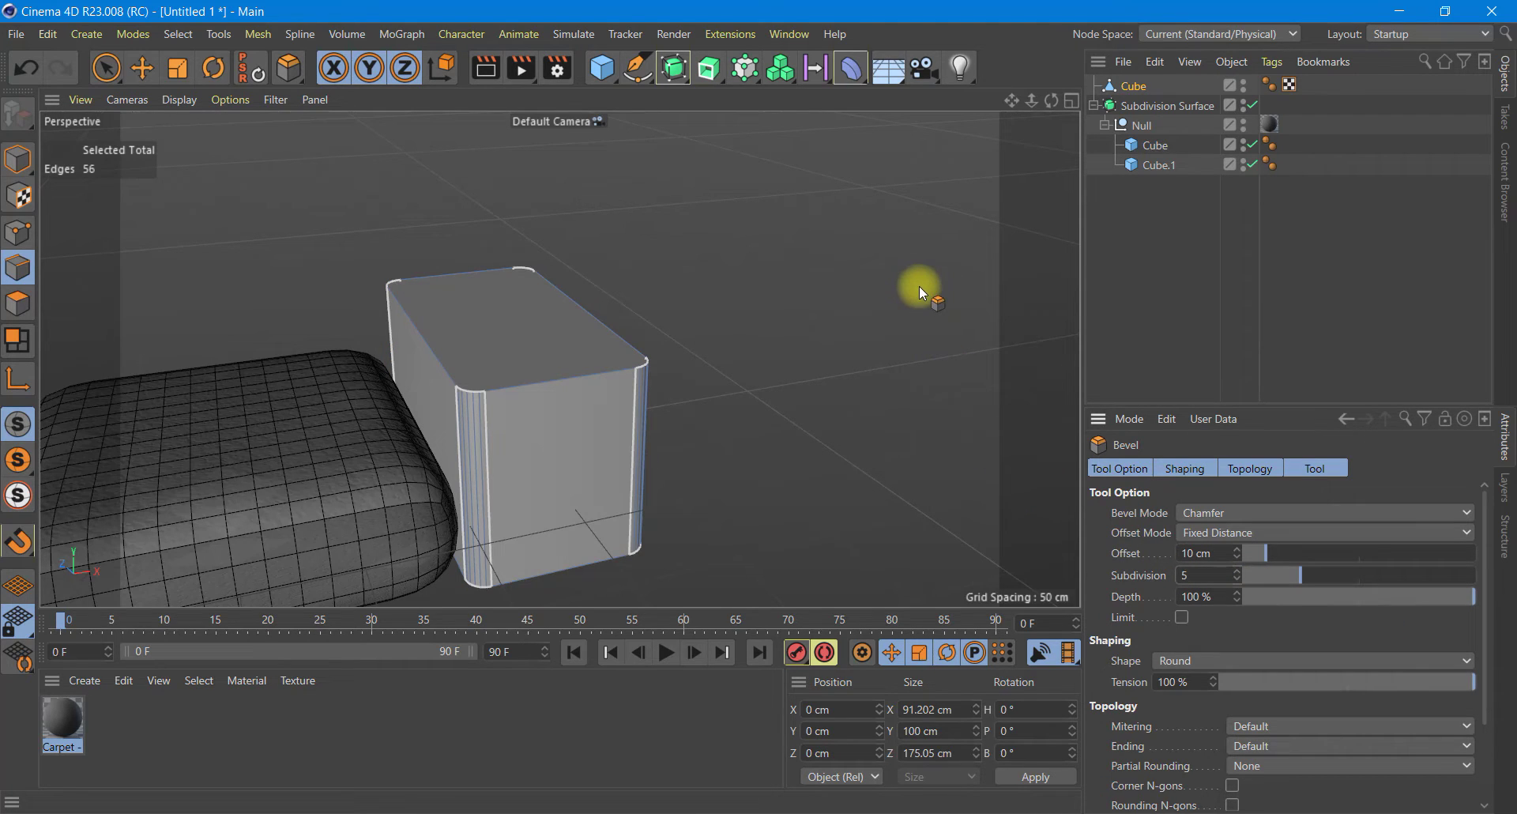
Step: Inset the box's top face (about 11 cm) to form the wall border
click(18, 303)
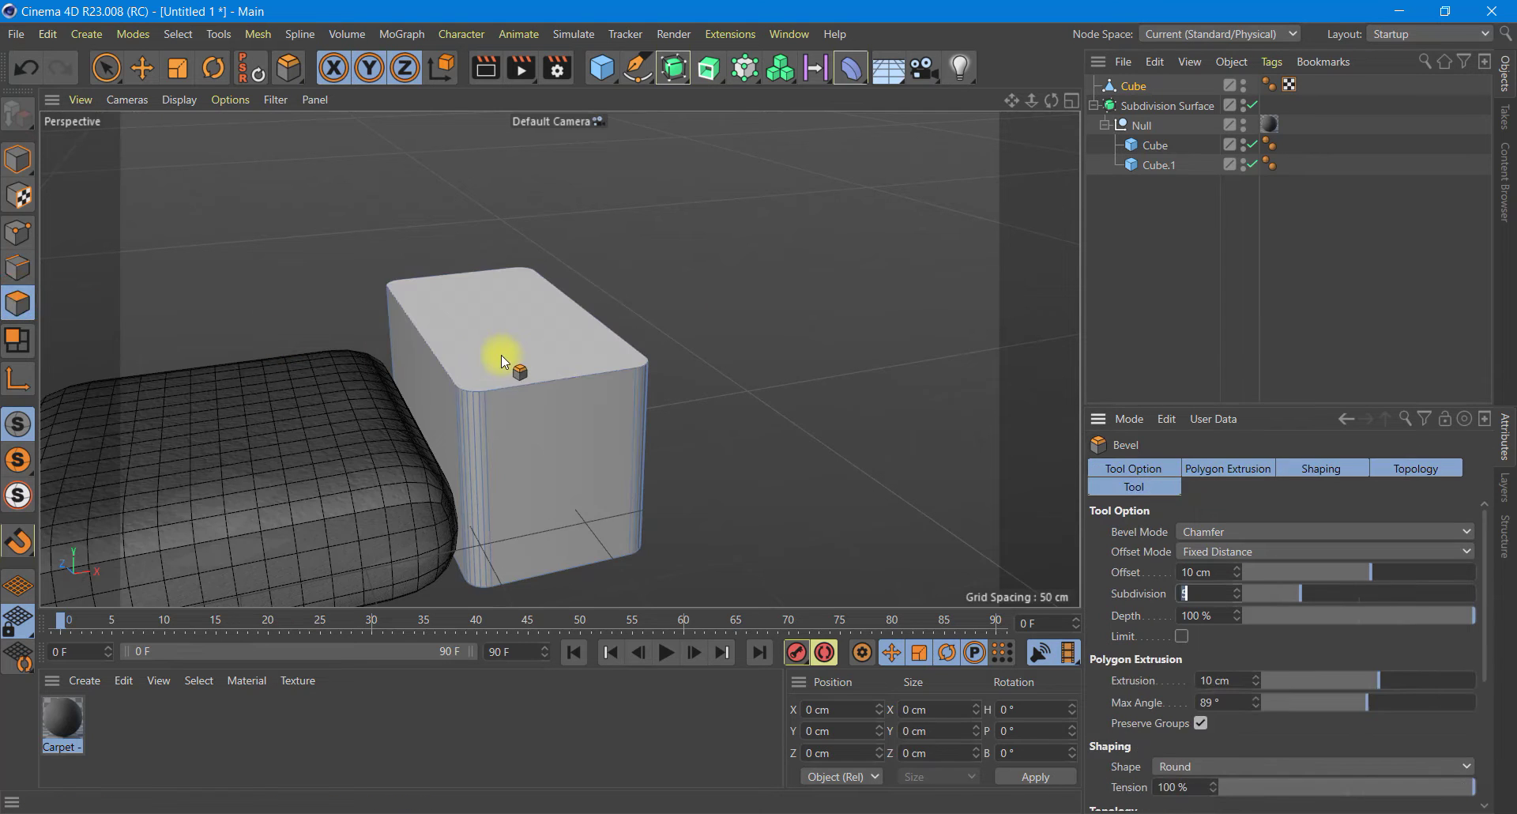
click(501, 354)
right_click(501, 354)
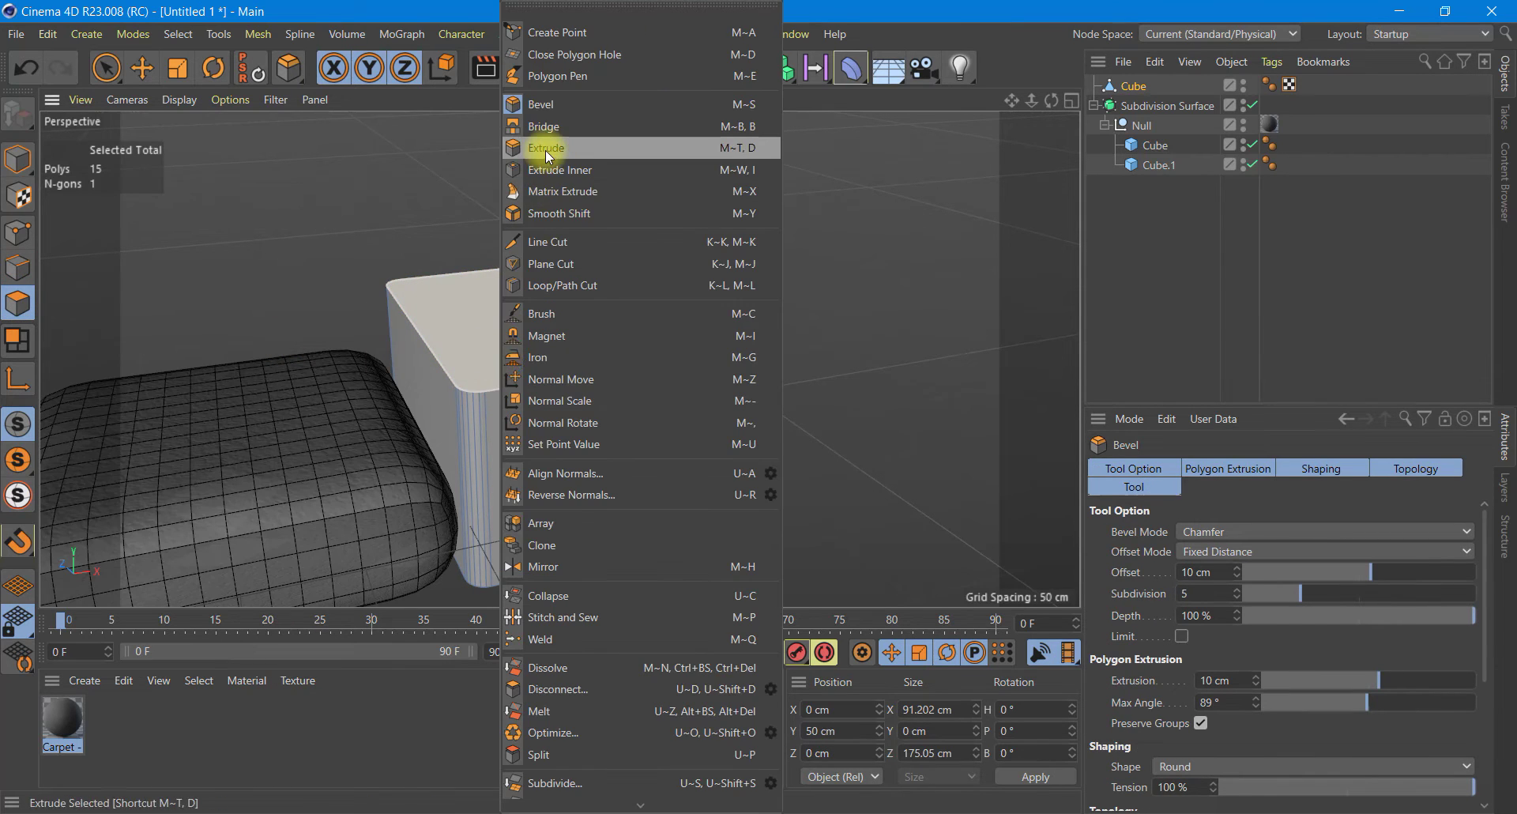
click(553, 170)
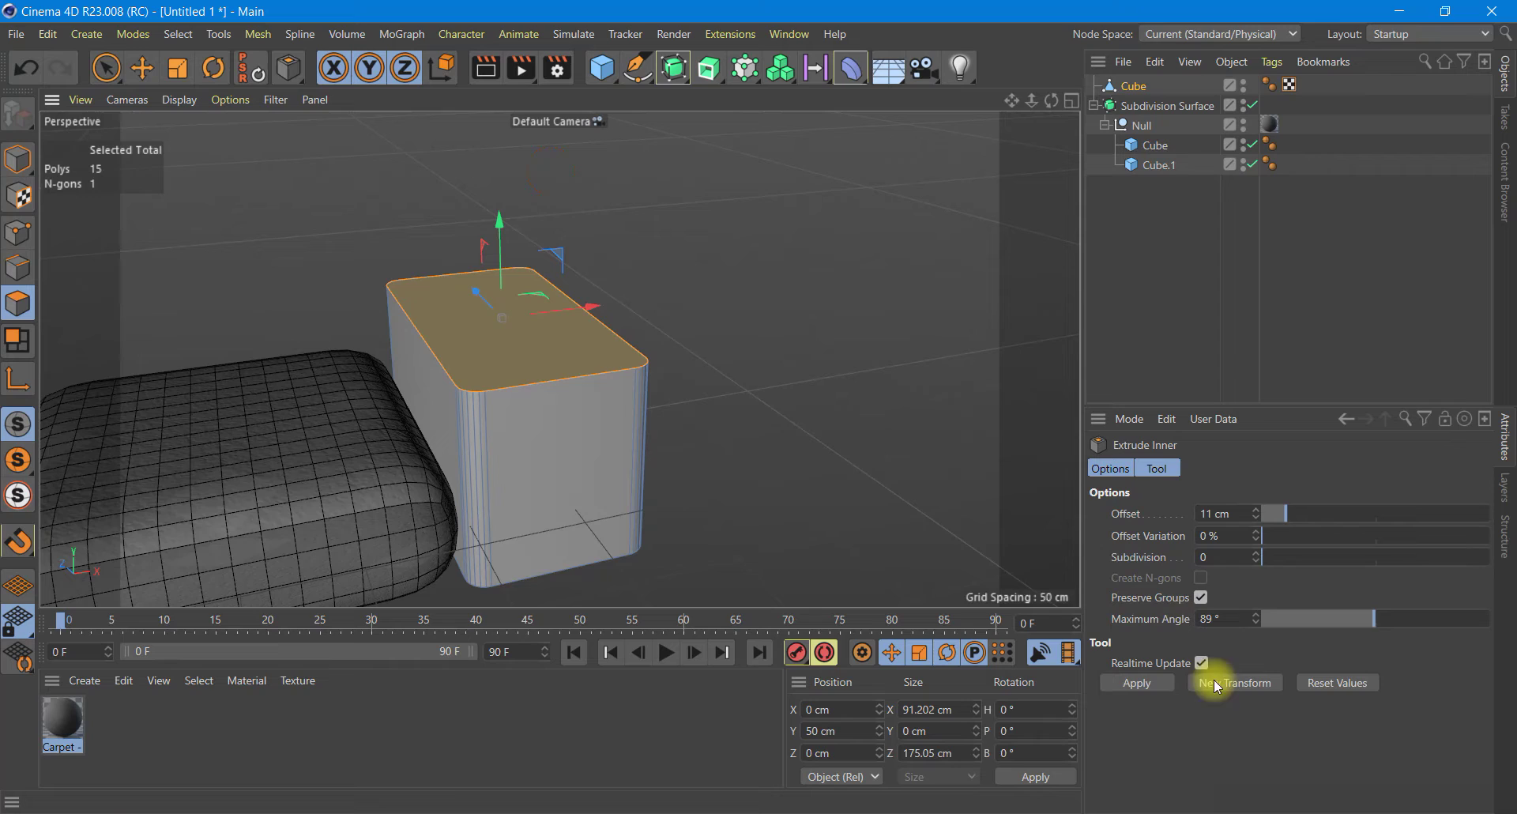
click(1153, 683)
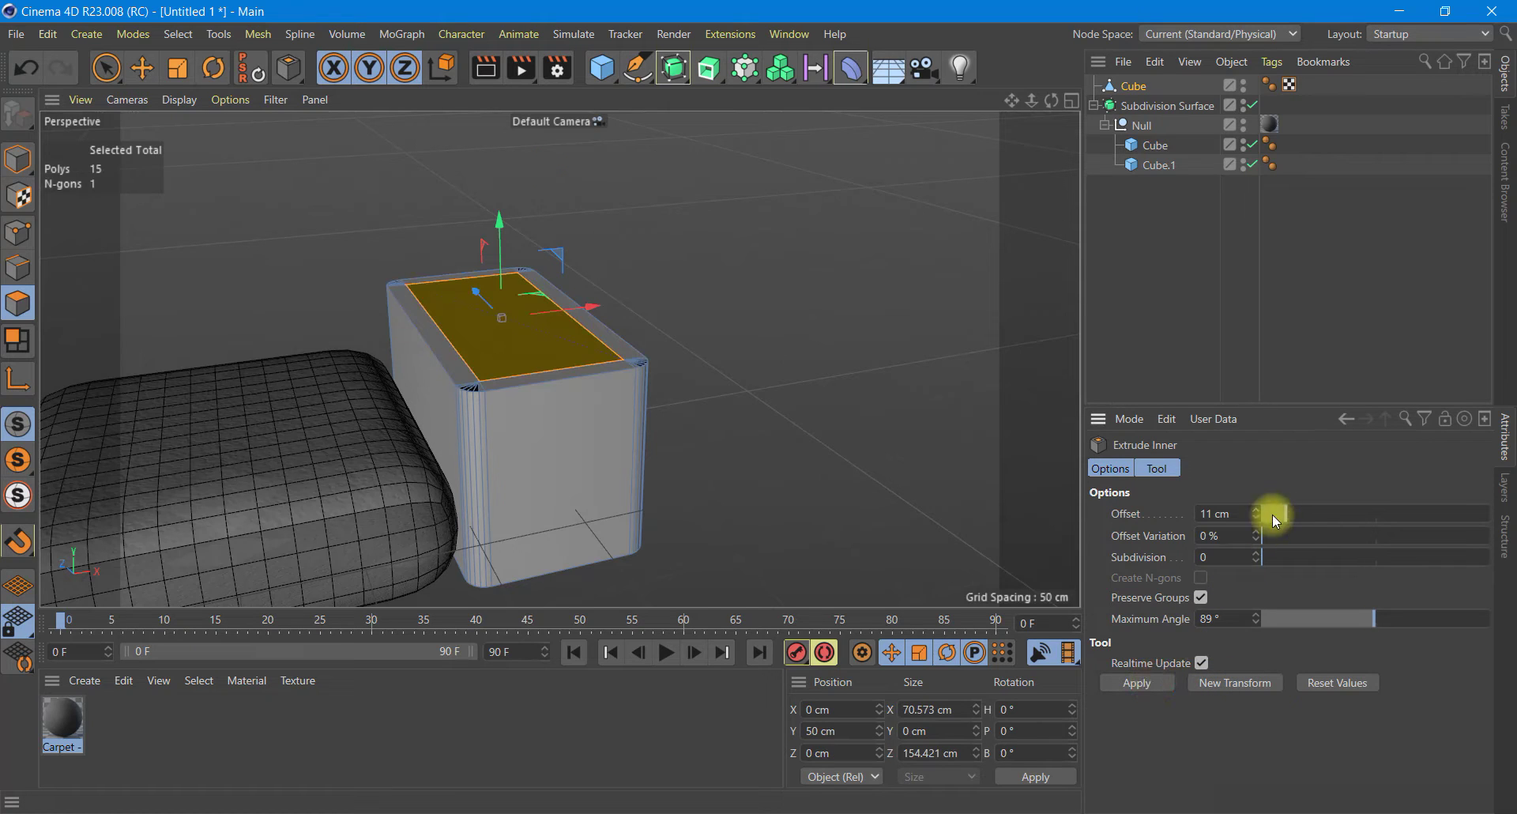
drag(1287, 514, 1283, 513)
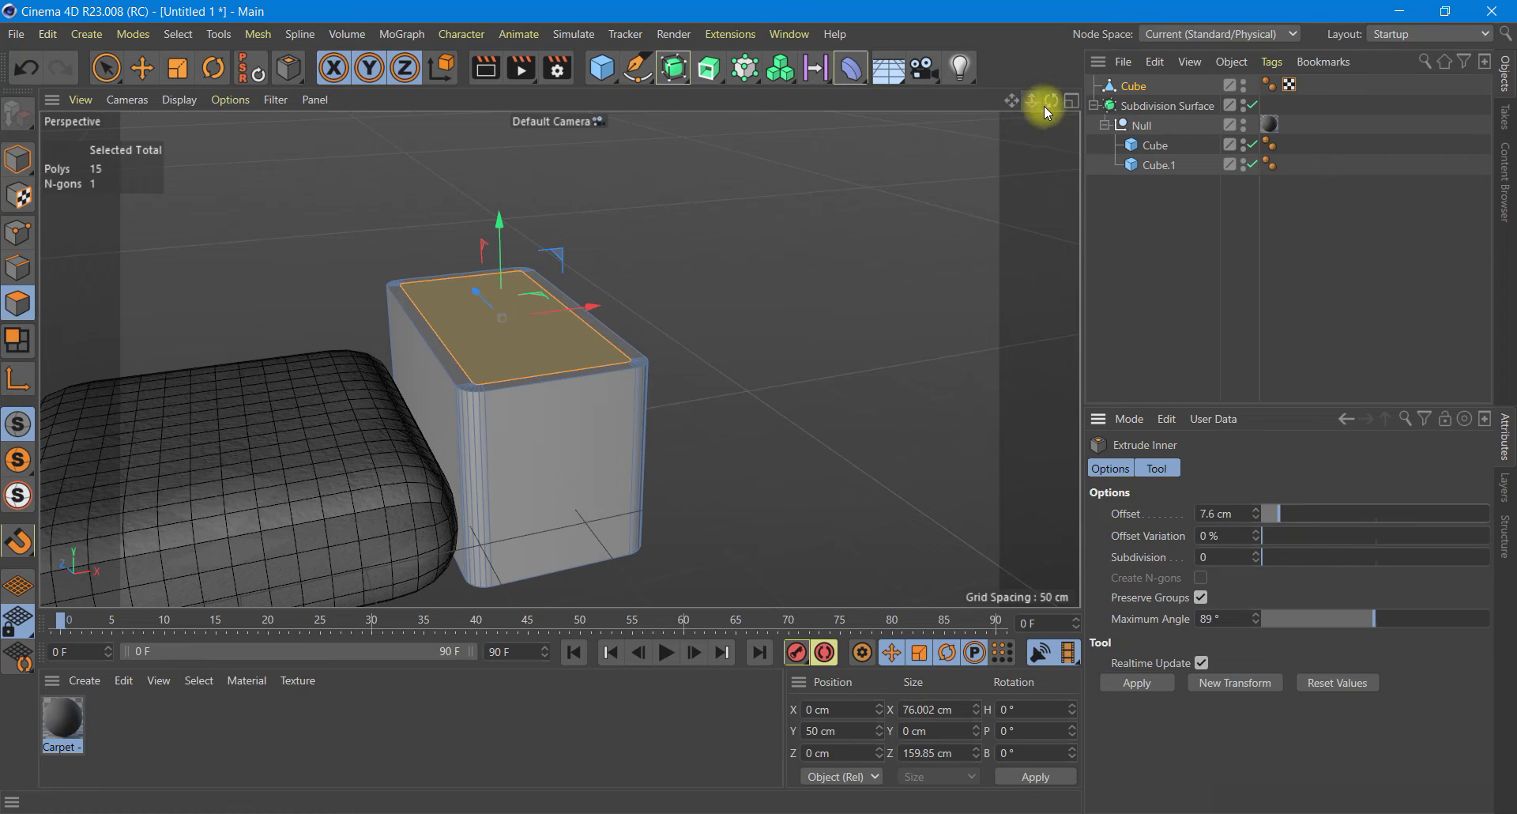
Step: Extrude the inset top face down into the box to hollow it, then select both seat cushions
drag(1046, 106, 515, 395)
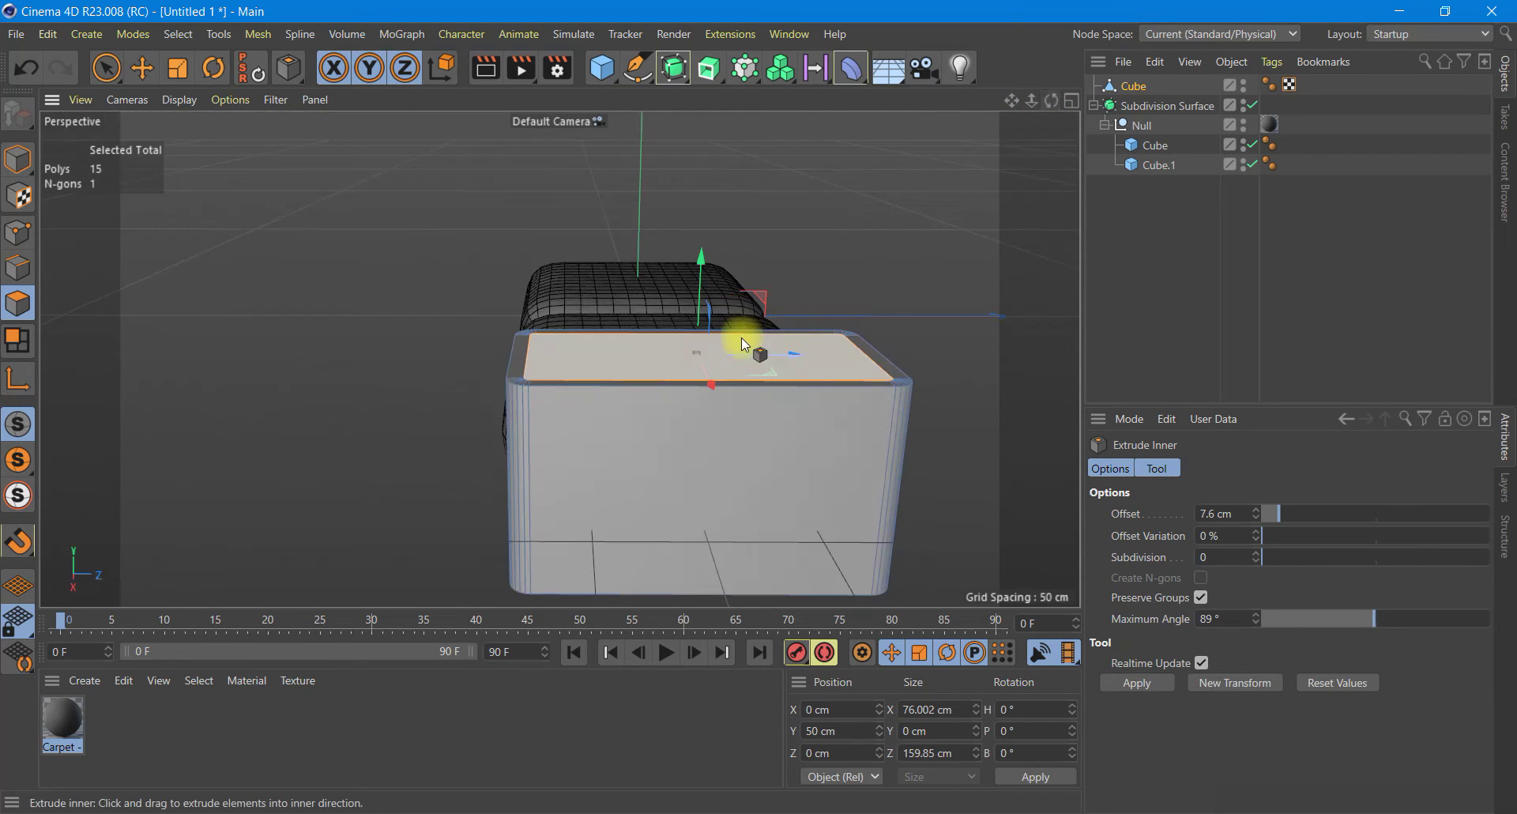
right_click(741, 343)
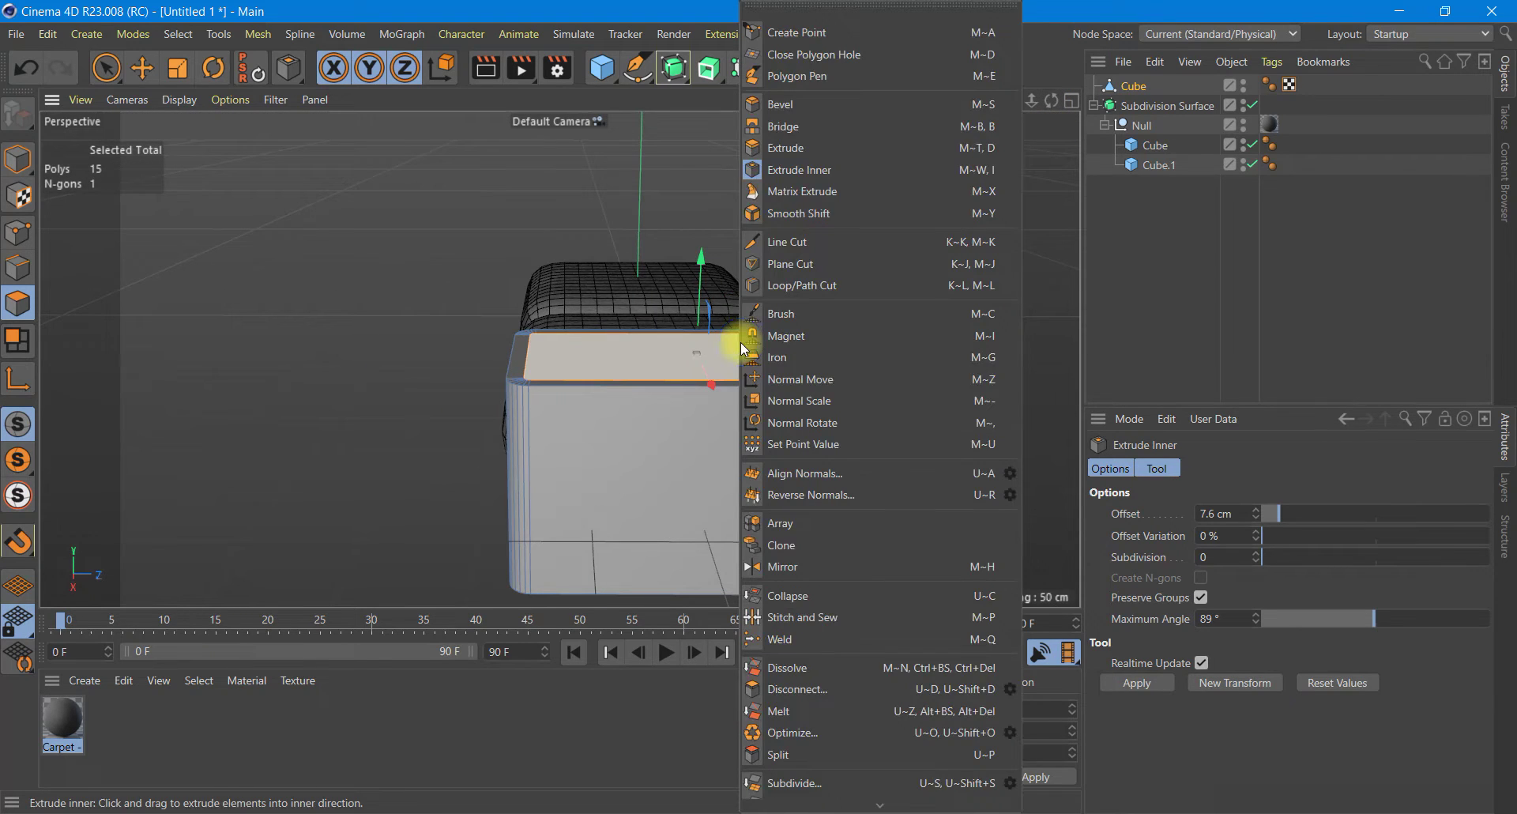
click(806, 150)
click(1230, 513)
drag(1245, 513, 1126, 512)
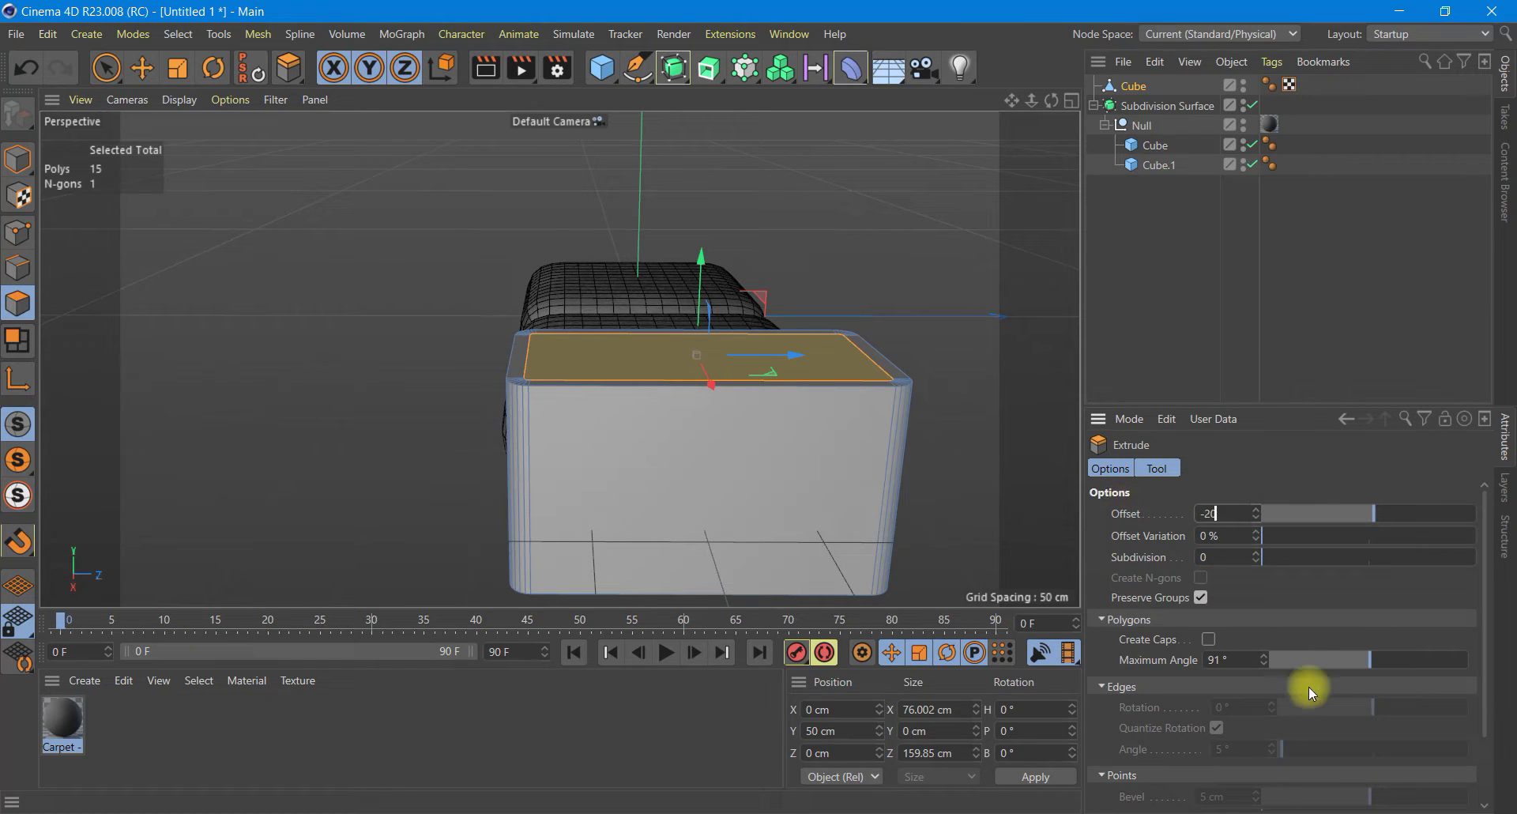
scroll(1486, 632, down, 3)
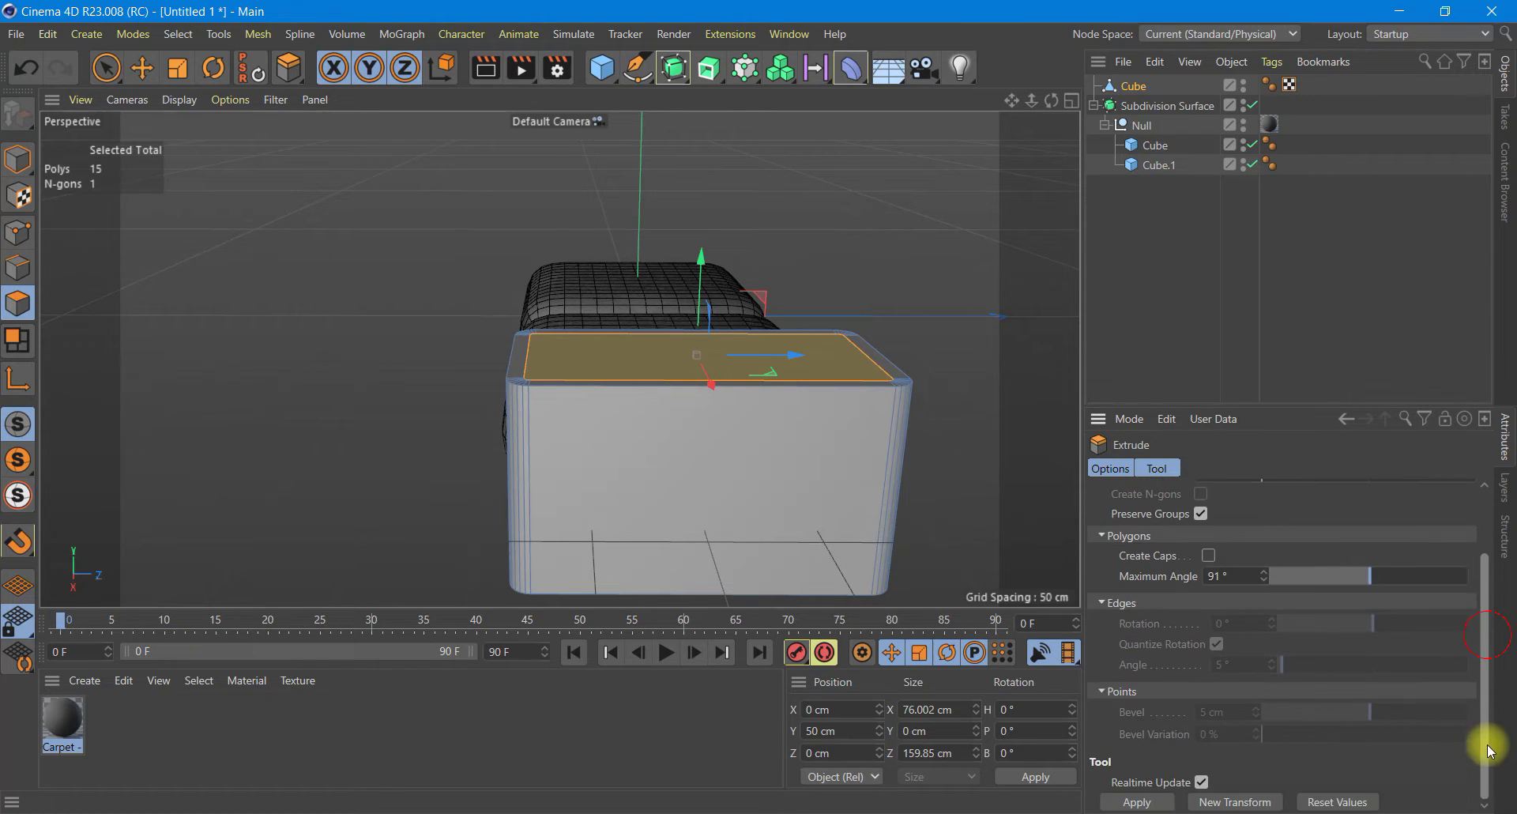
click(1150, 802)
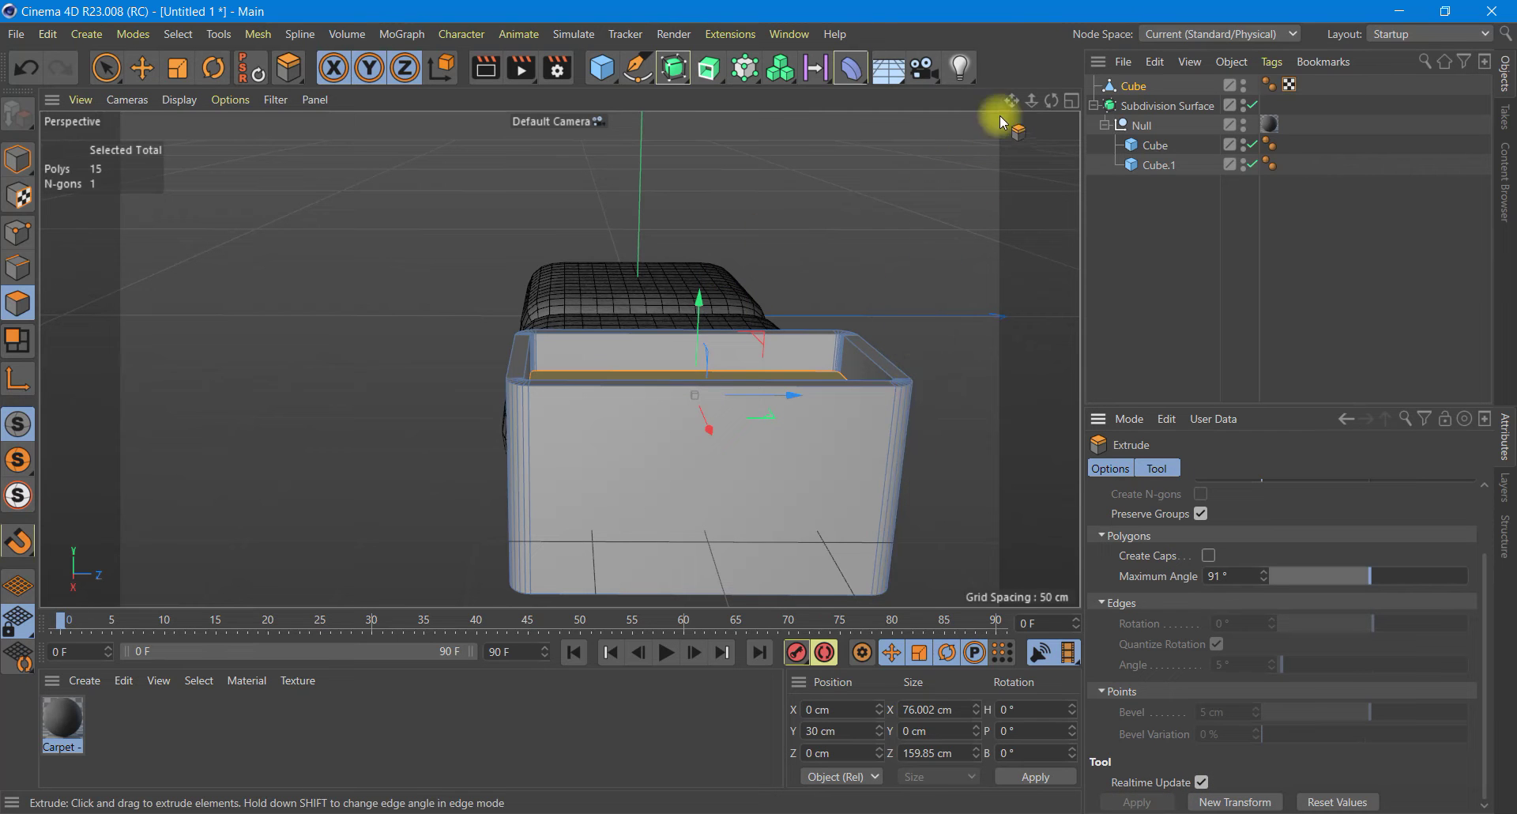
mouse_move(1051, 111)
mouse_down()
mouse_move(880, 473)
mouse_move(948, 423)
mouse_move(854, 210)
mouse_up()
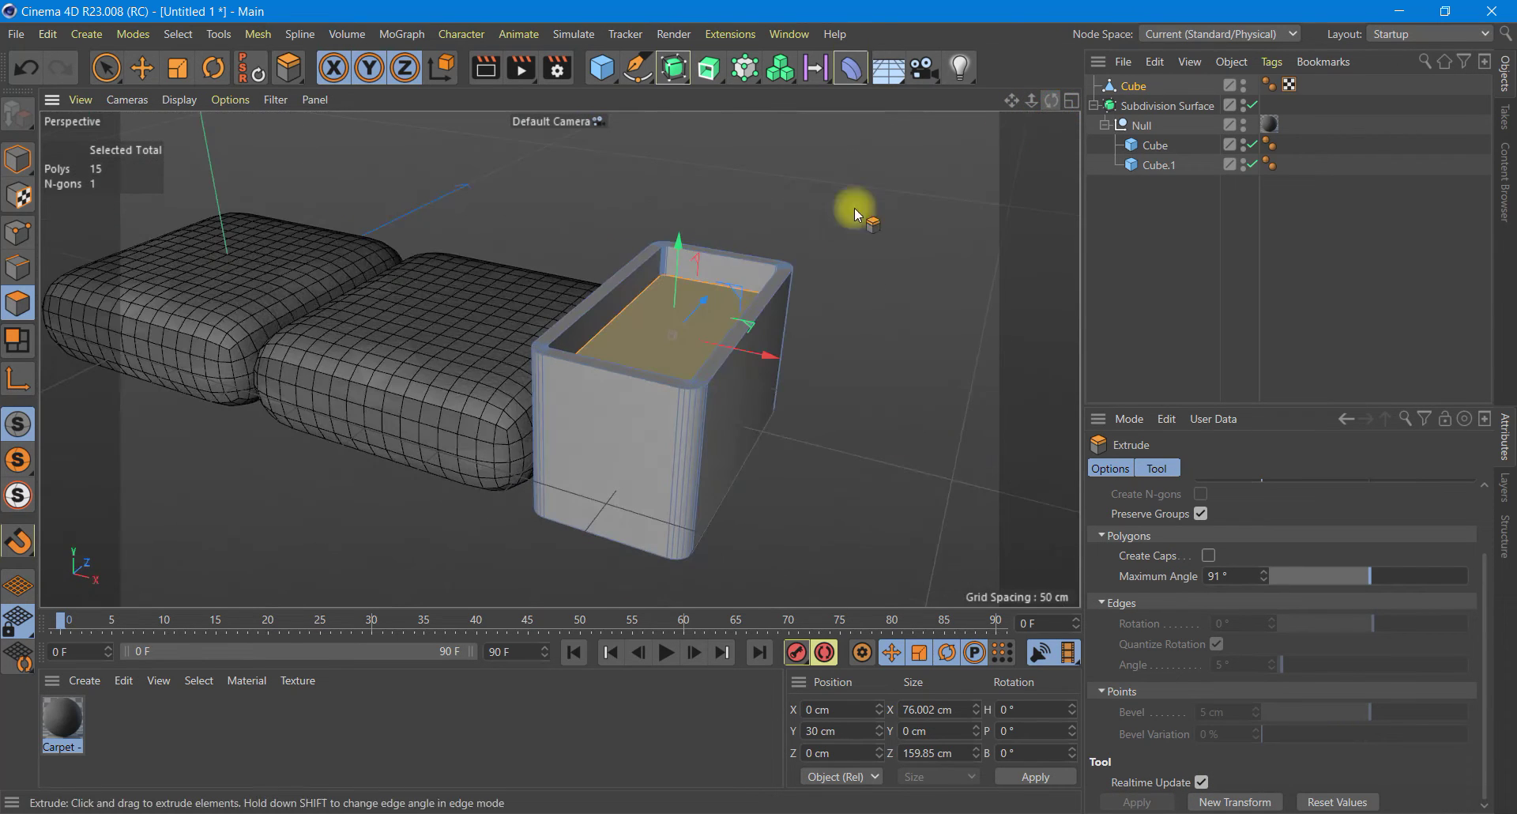
drag(681, 246, 687, 273)
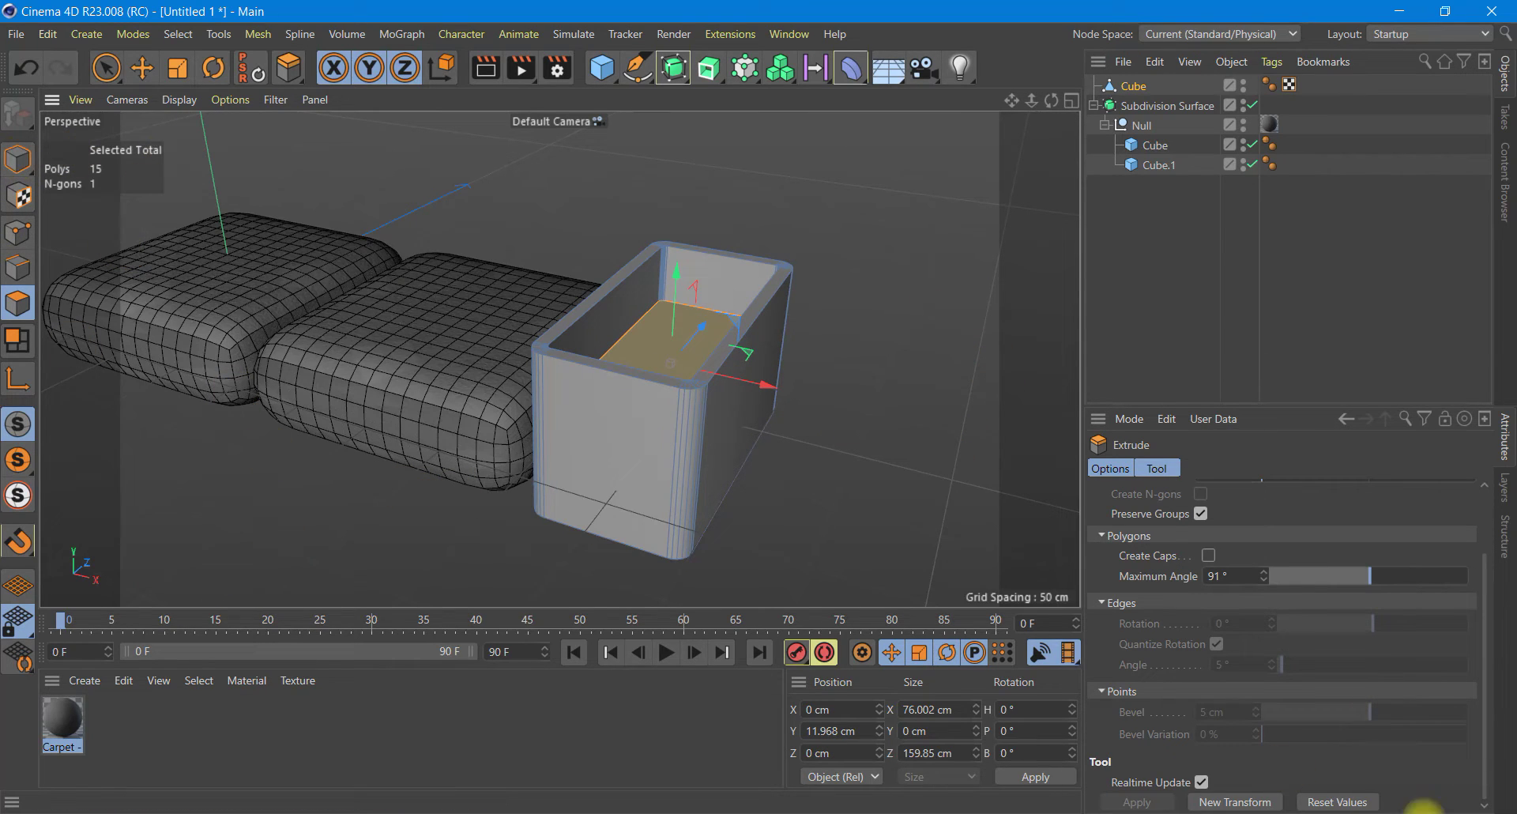
click(1426, 794)
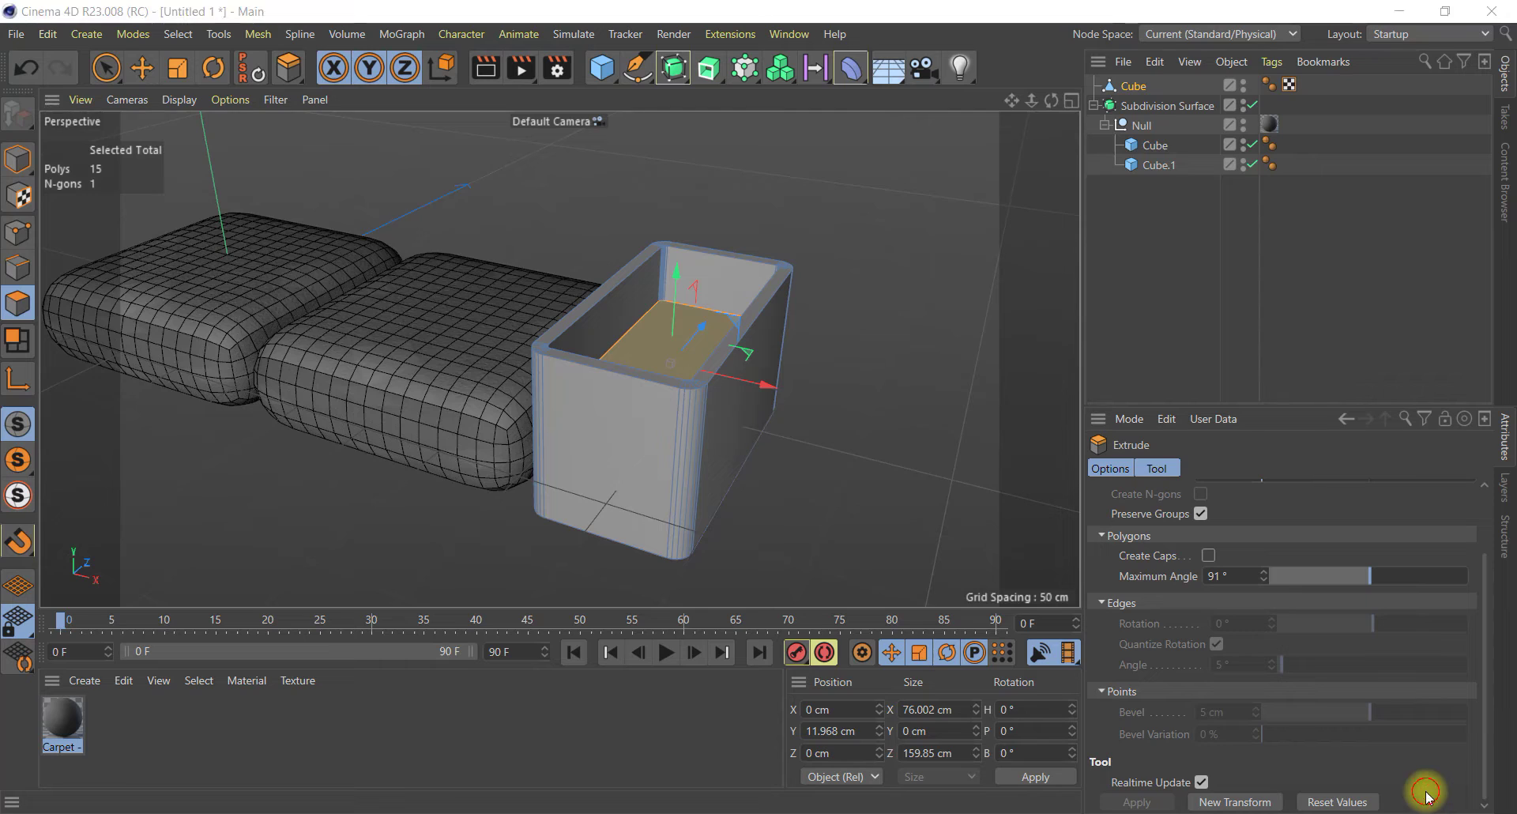
click(1147, 147)
ctrl+click(1159, 166)
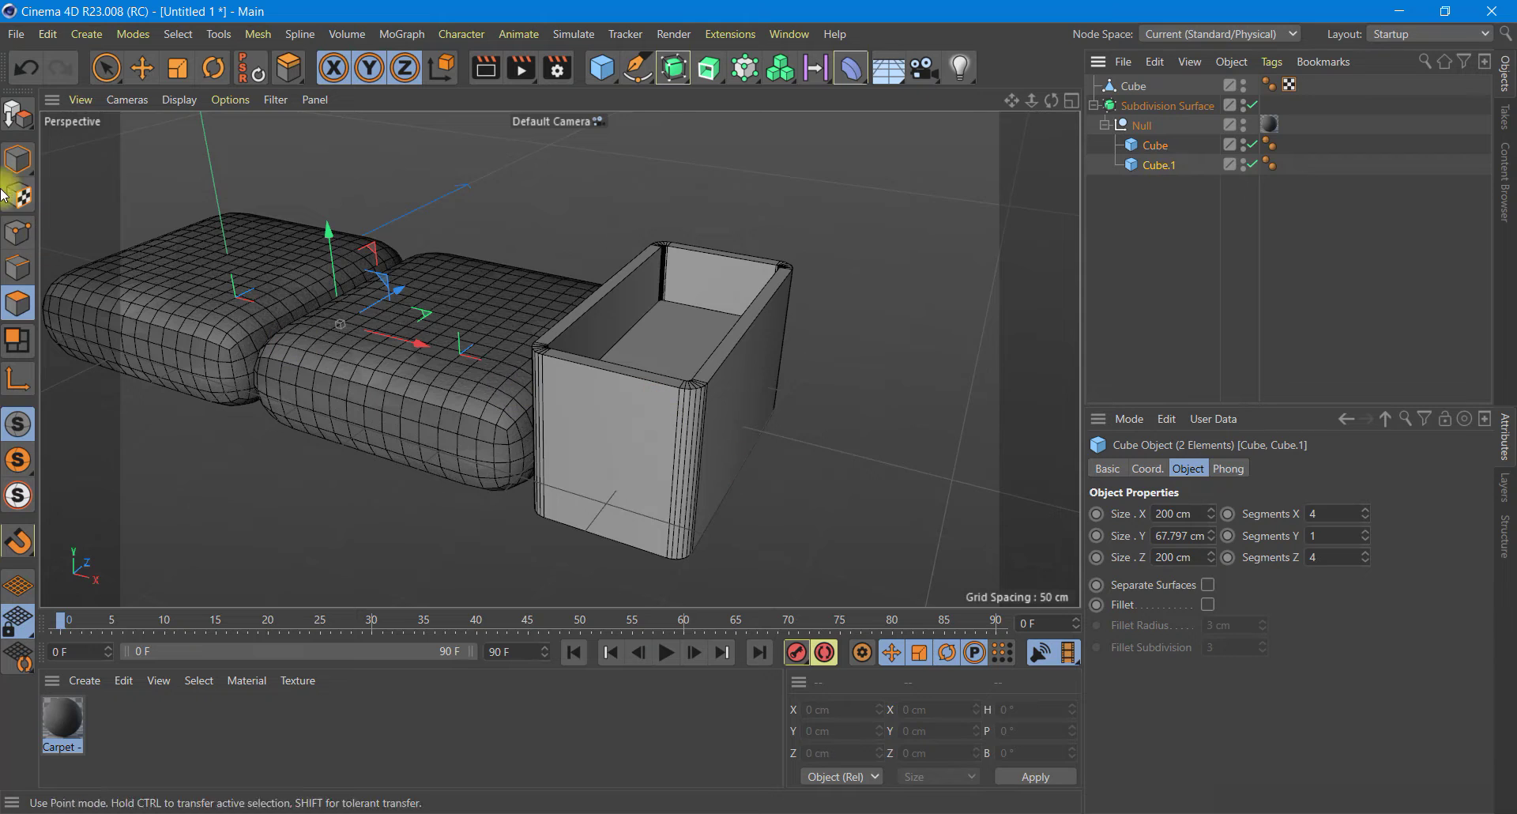
Step: Ctrl-drag both seat cushions along X to create Cube.2 and Cube.3 right of the box
click(18, 158)
click(143, 79)
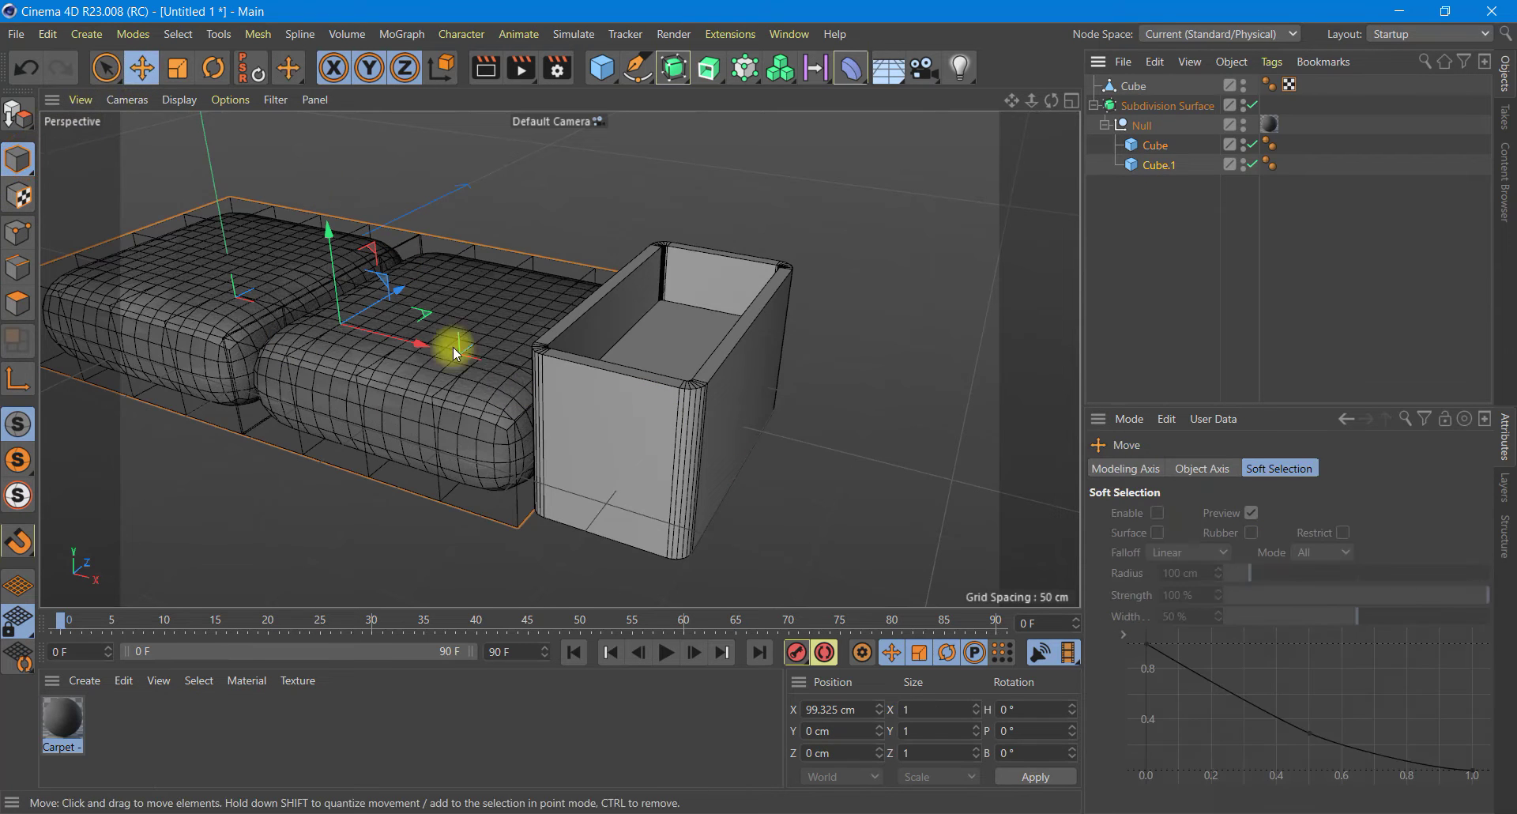
mouse_move(404, 335)
mouse_down()
mouse_move(1047, 481)
mouse_move(758, 406)
mouse_up()
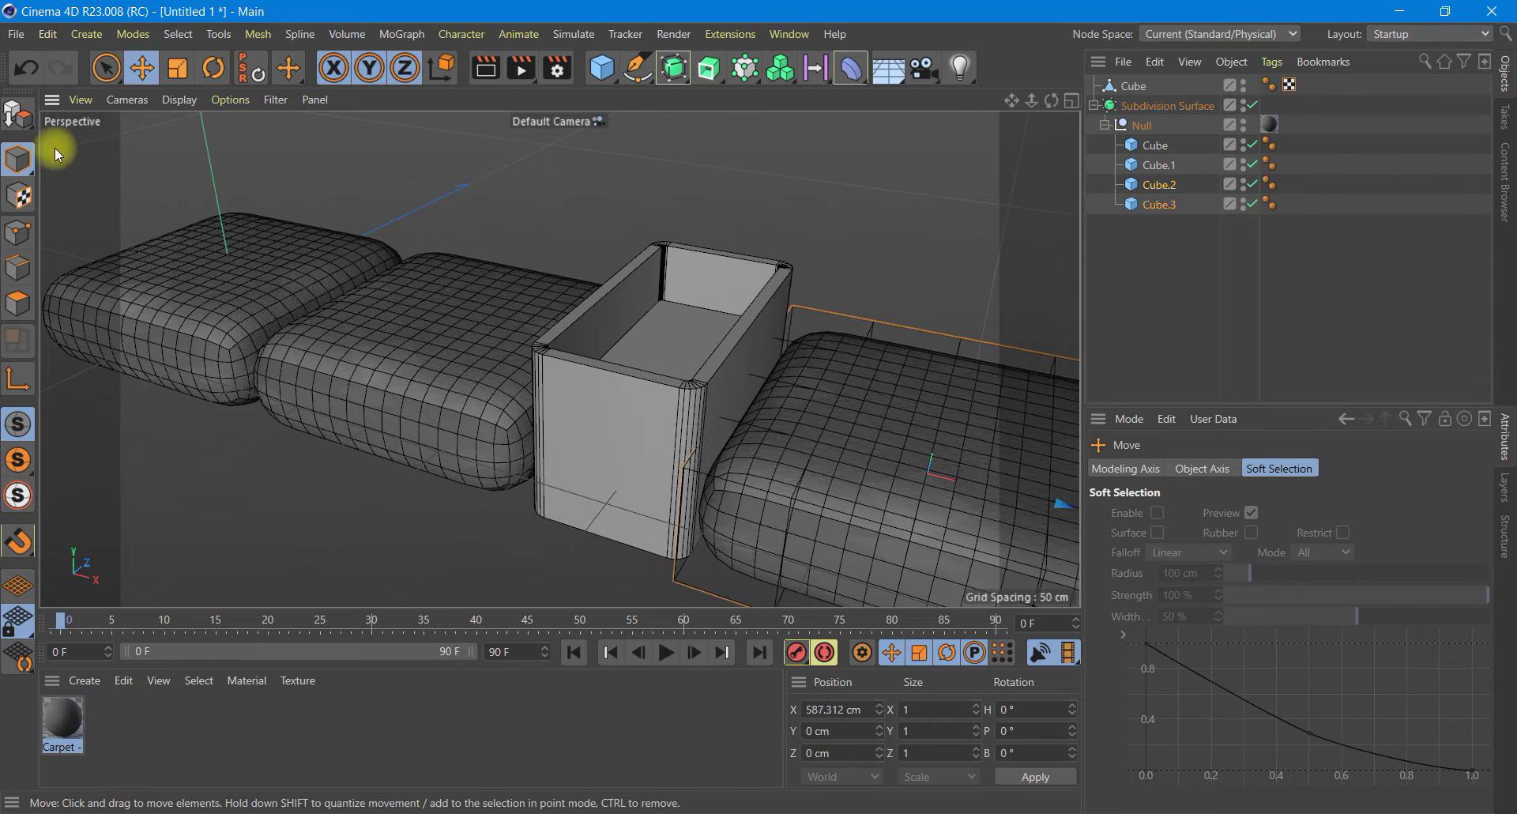
scroll(44, 132, down, 5)
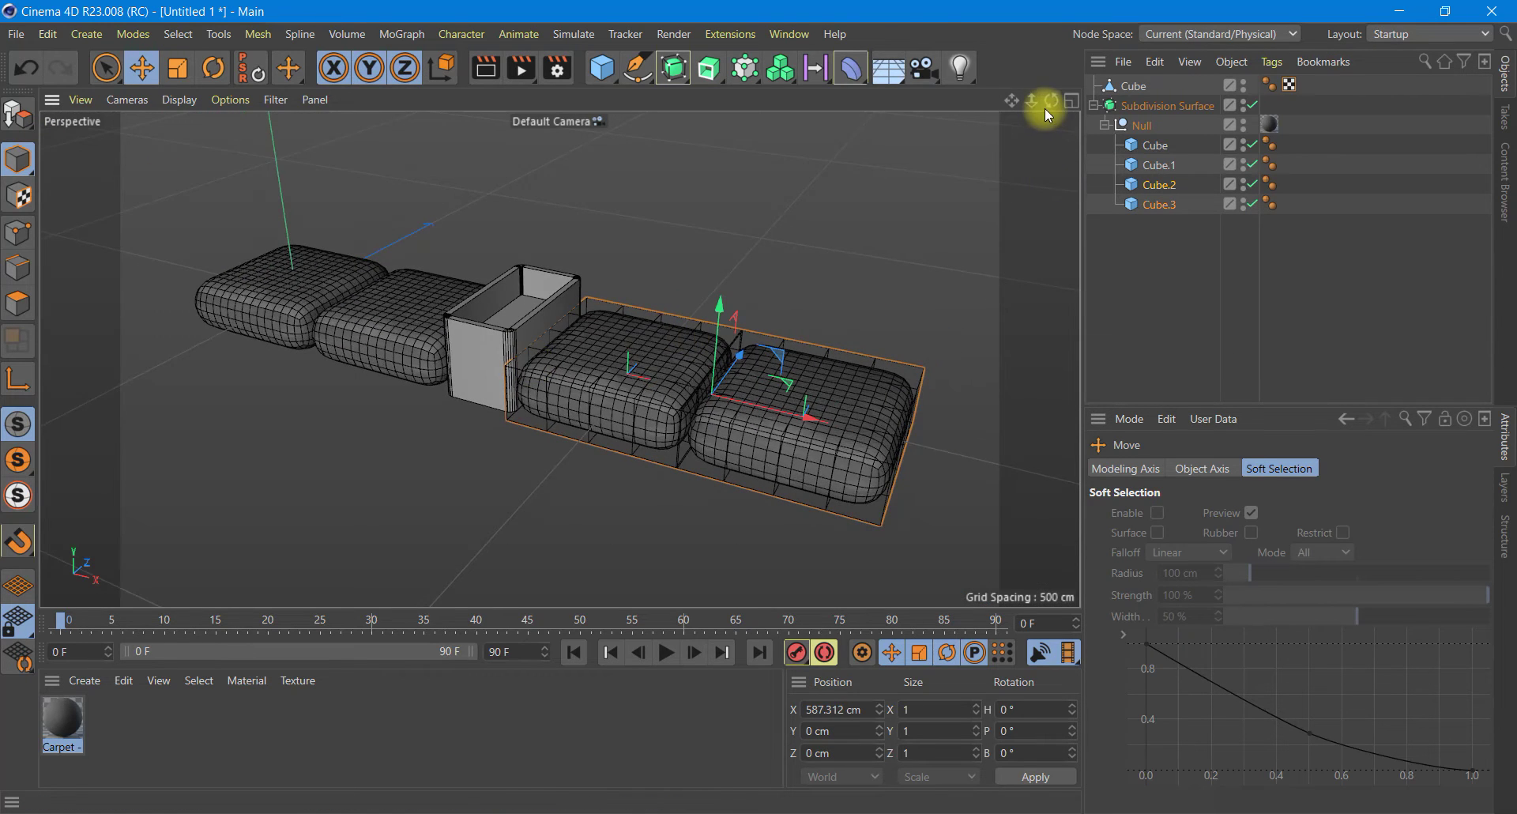
alt+drag(763, 406, 808, 383)
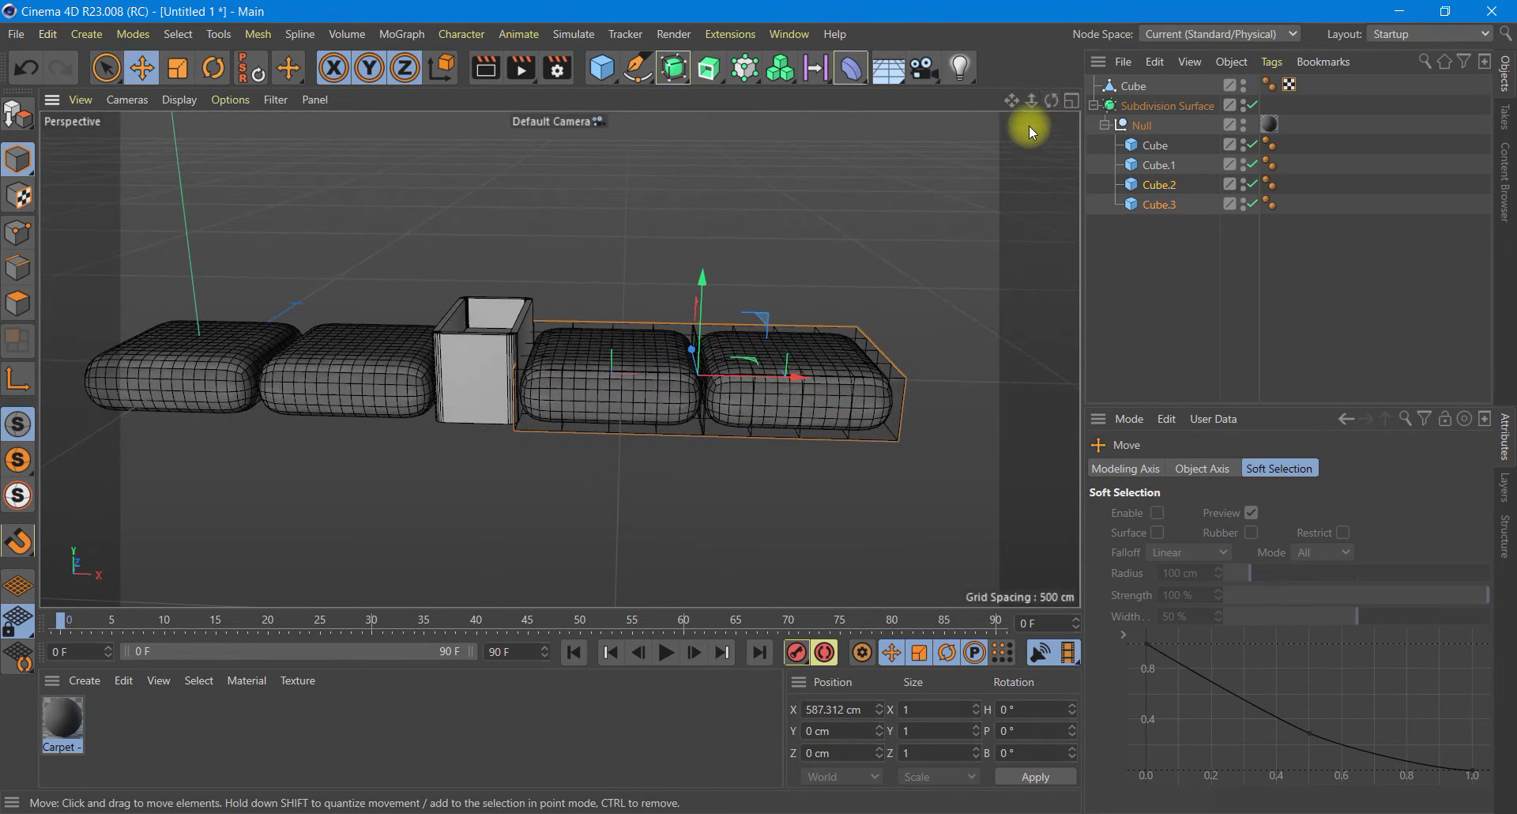
alt+middle_drag(789, 413, 1006, 108)
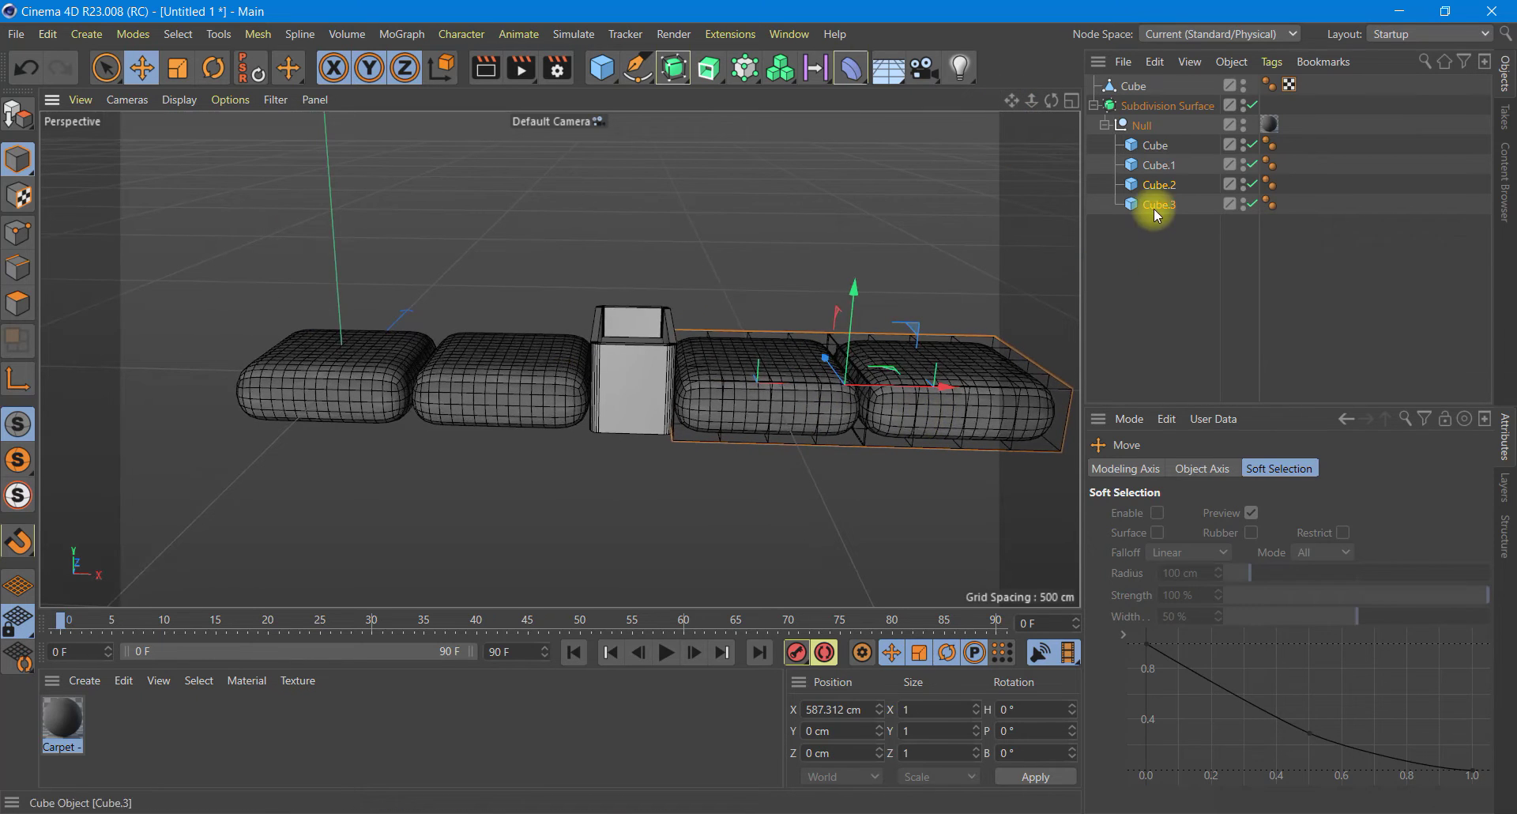
Step: Duplicate the leftmost seat cushion further left as Cube.4
click(1156, 206)
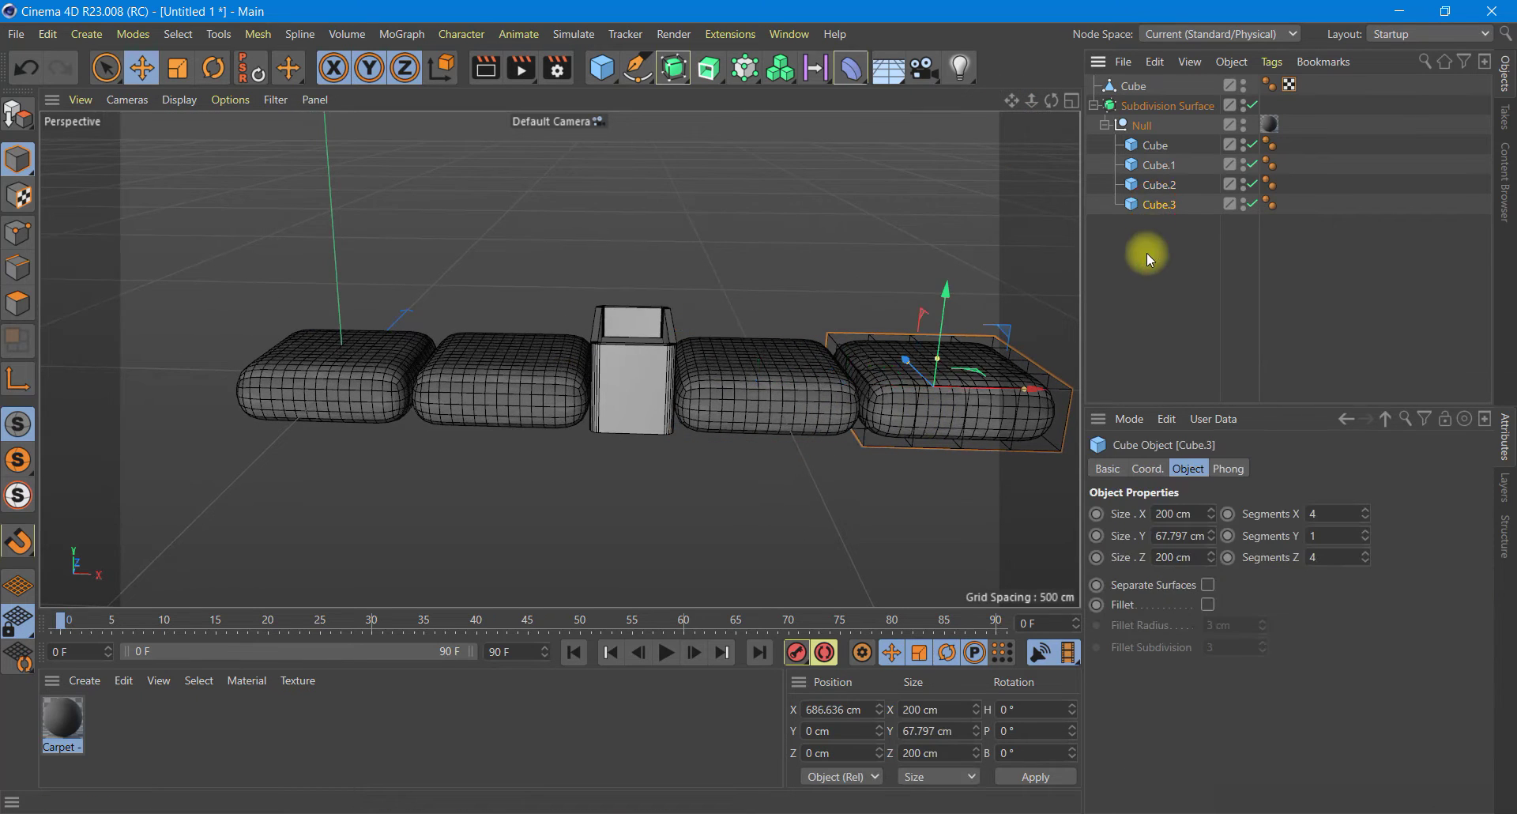
click(1153, 148)
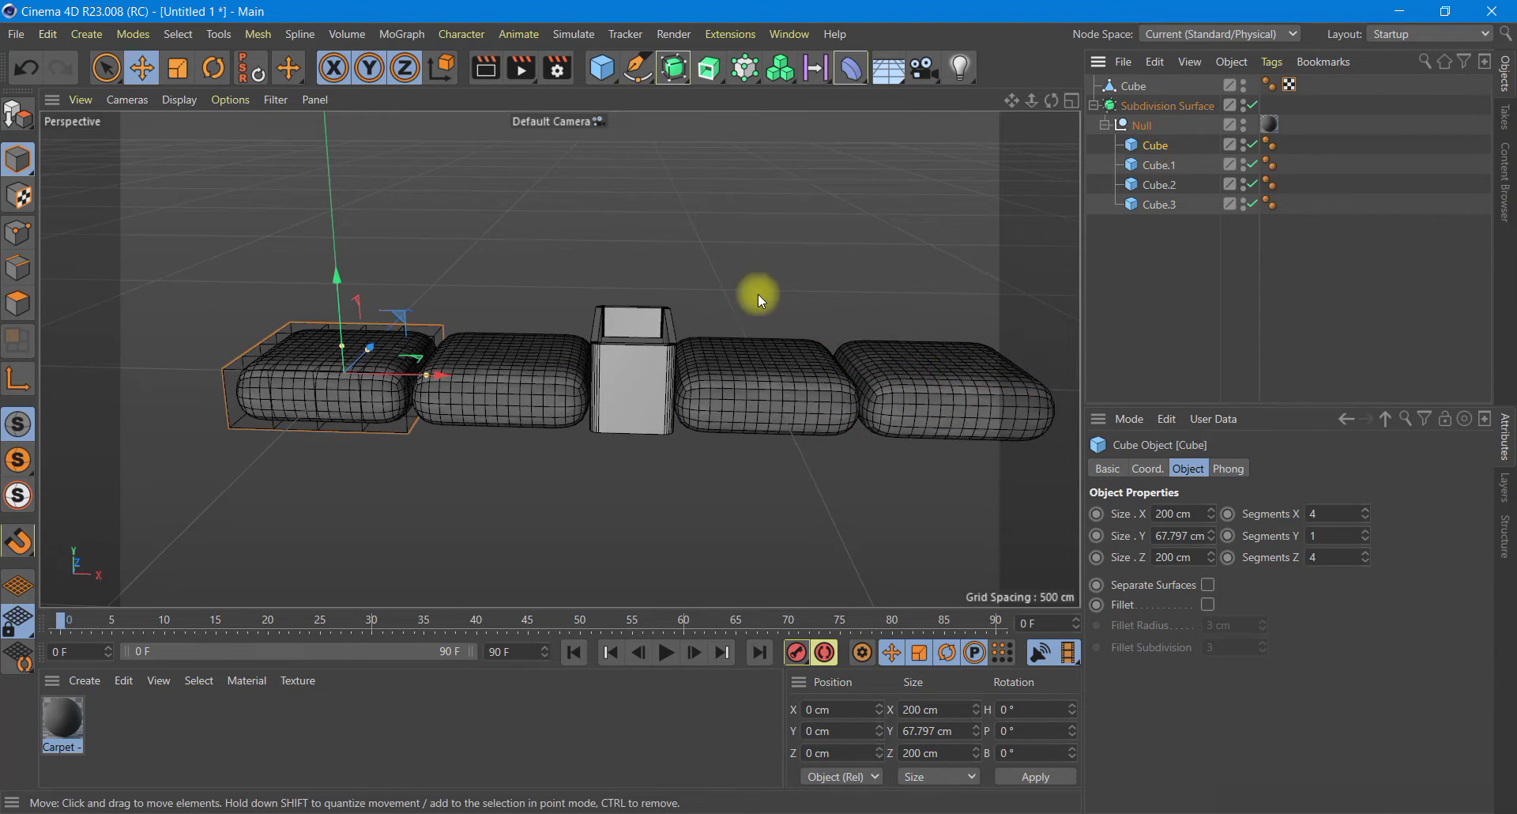
ctrl+drag(403, 375, 219, 366)
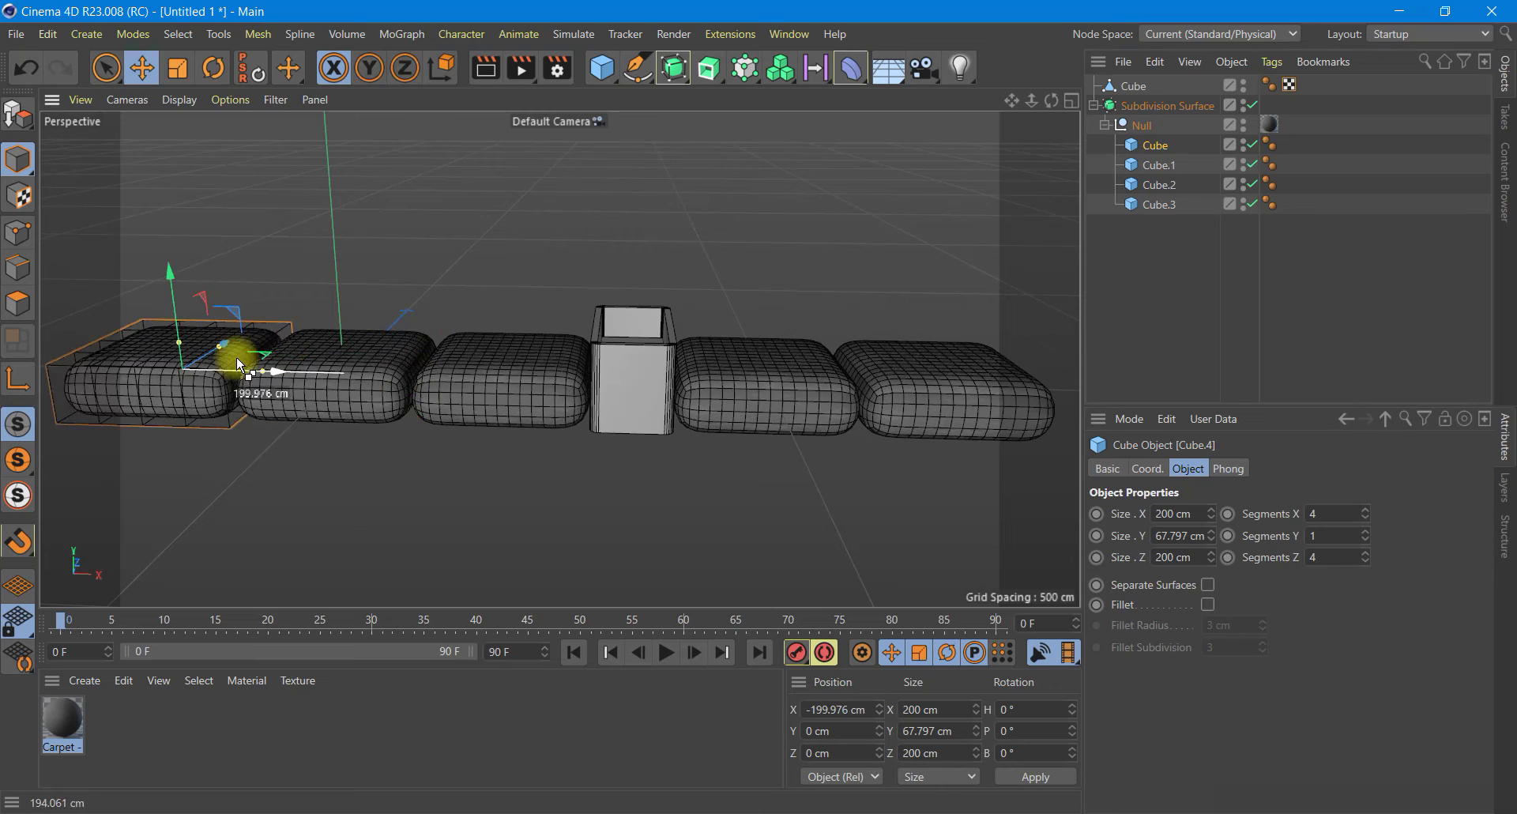
Step: Stand Cube.4 upright by setting its rotation to P 90° and H 90°
click(1147, 468)
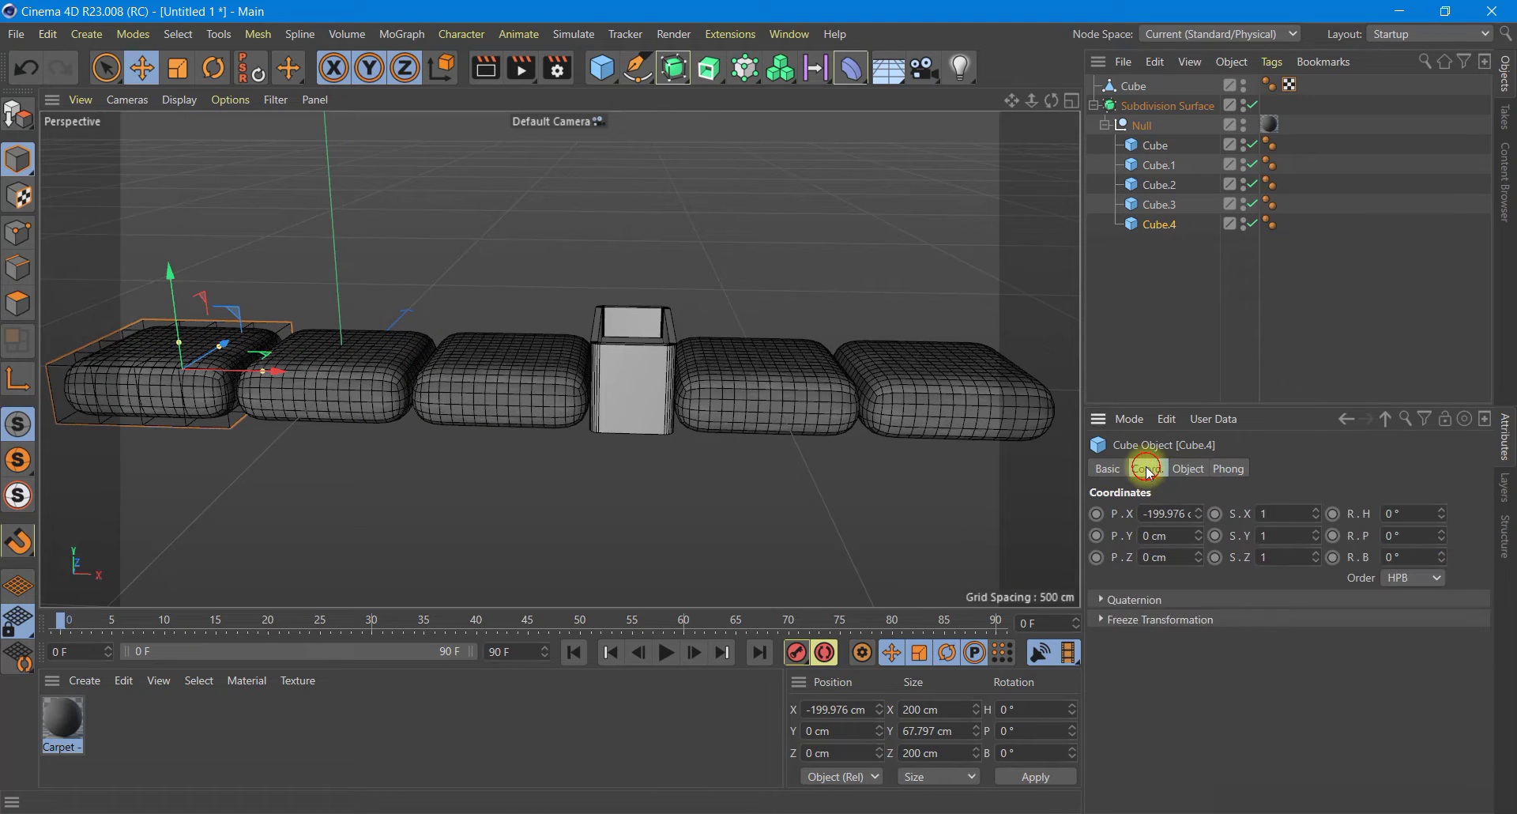
click(1422, 542)
text(90)
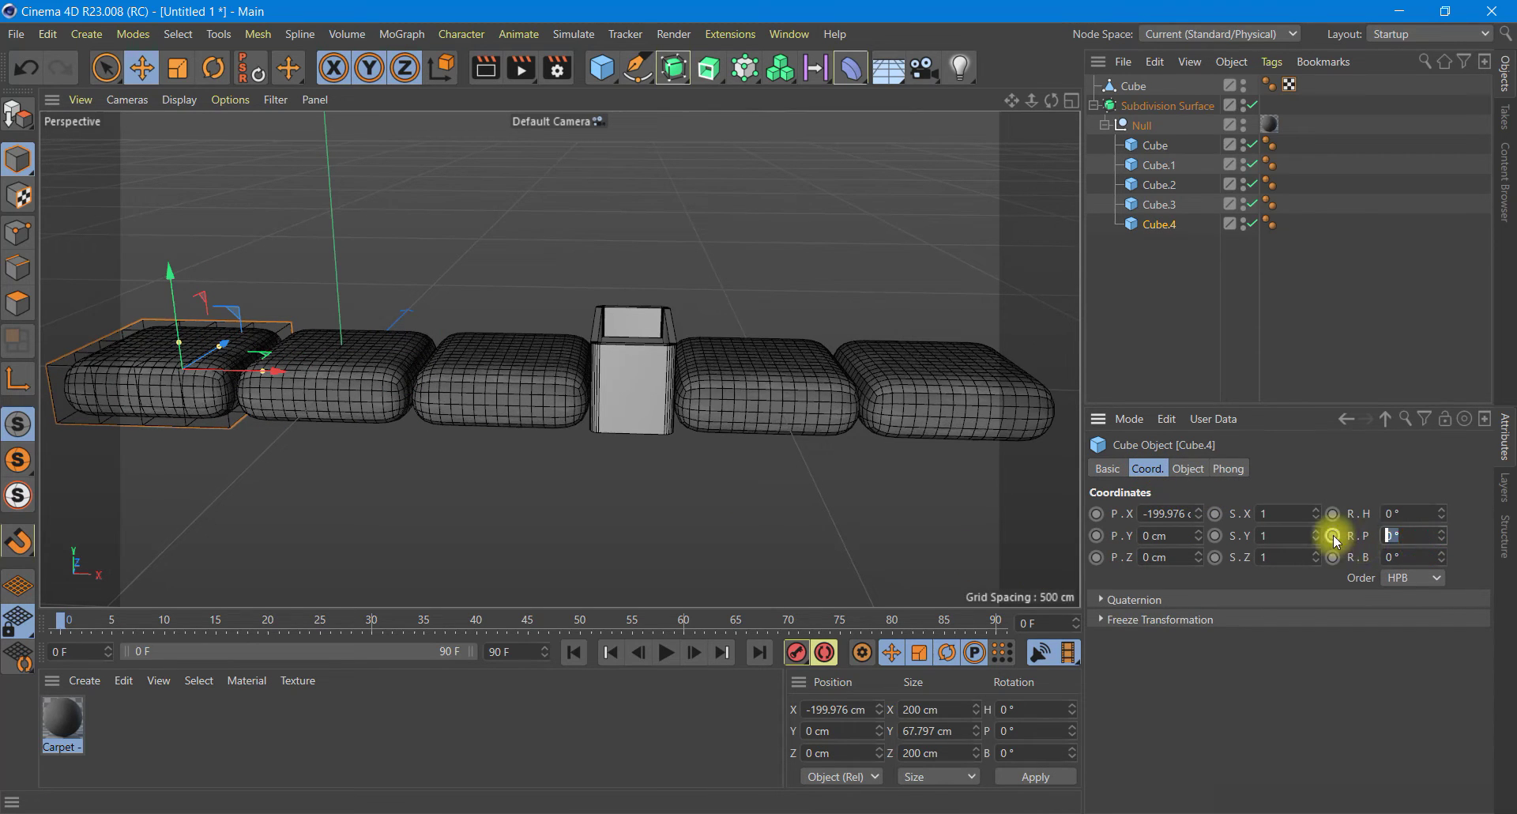
click(1284, 697)
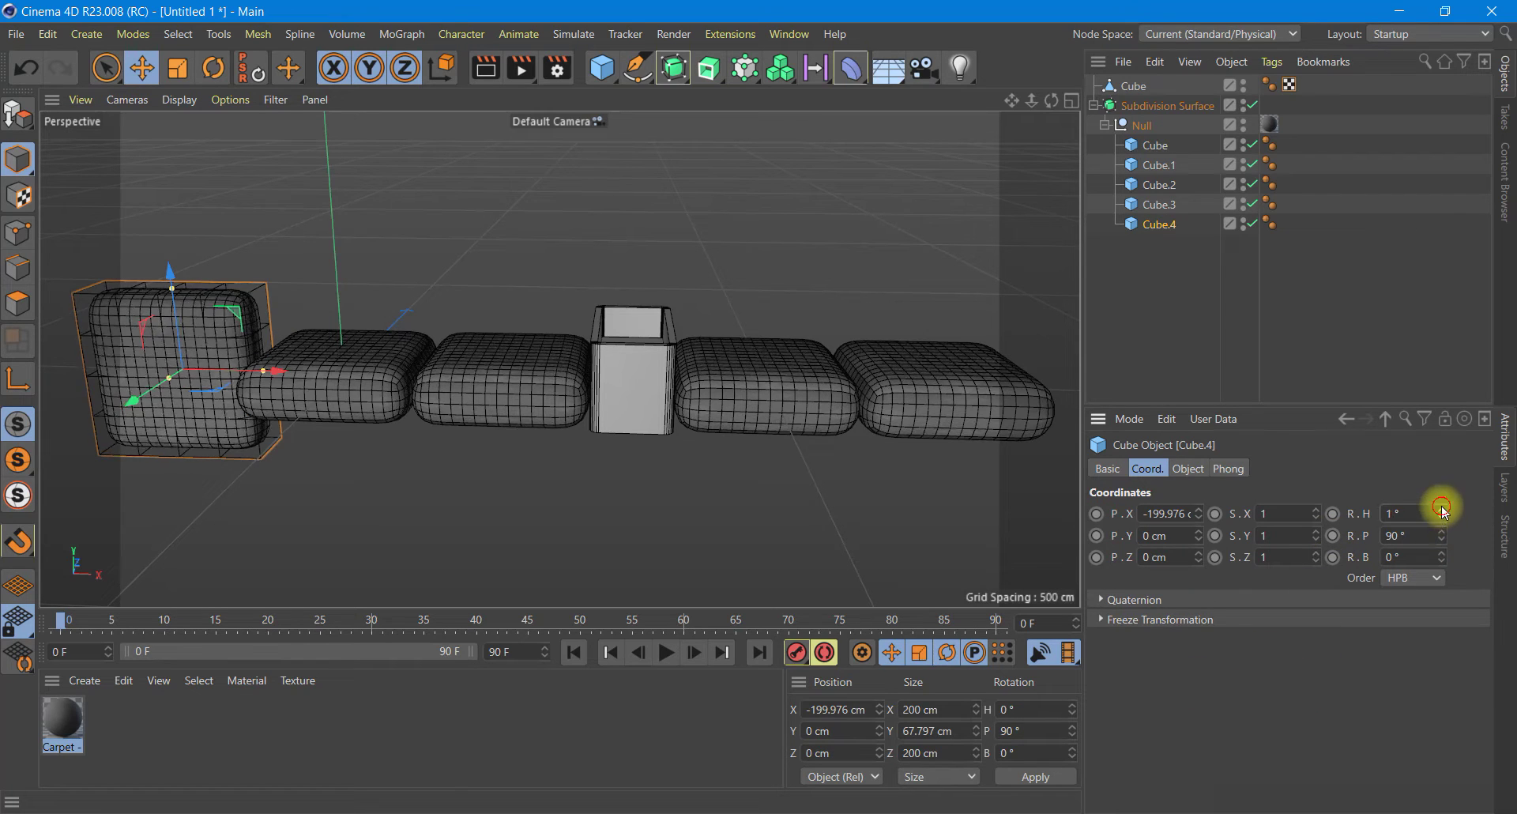
drag(1441, 515, 1441, 510)
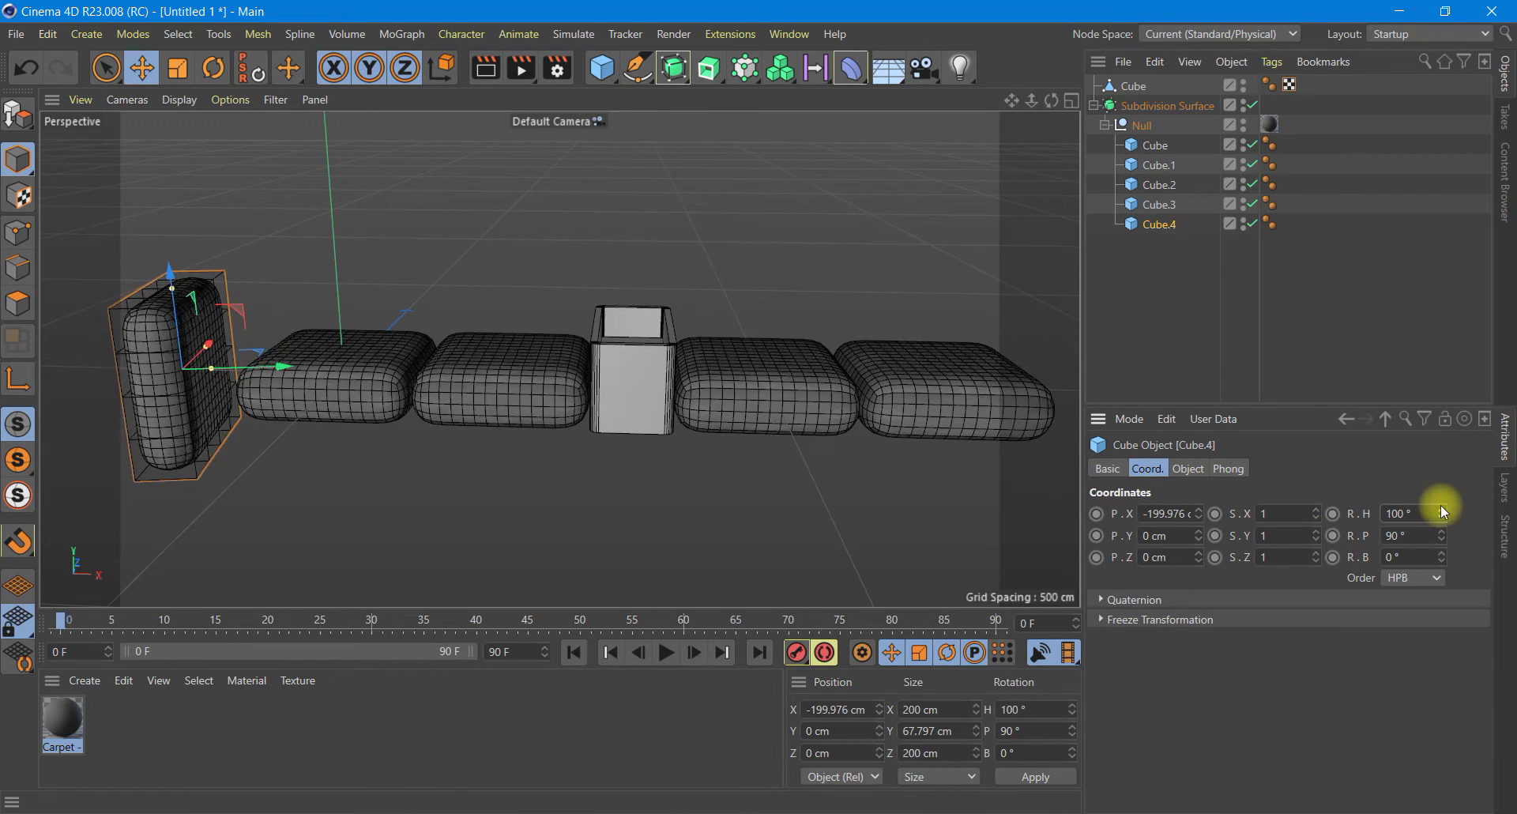
click(1402, 513)
text(180)
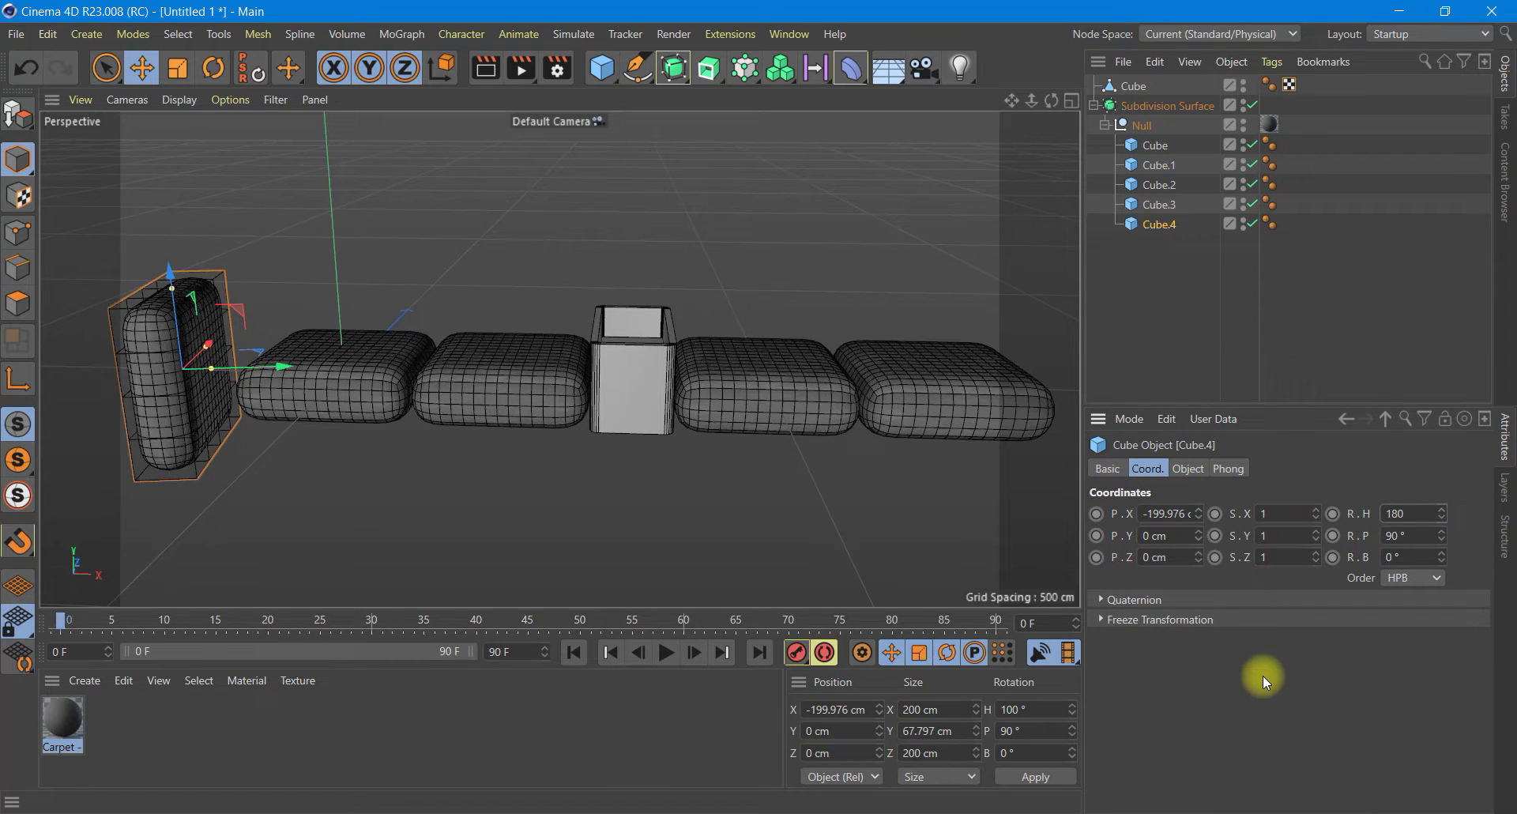
click(1260, 680)
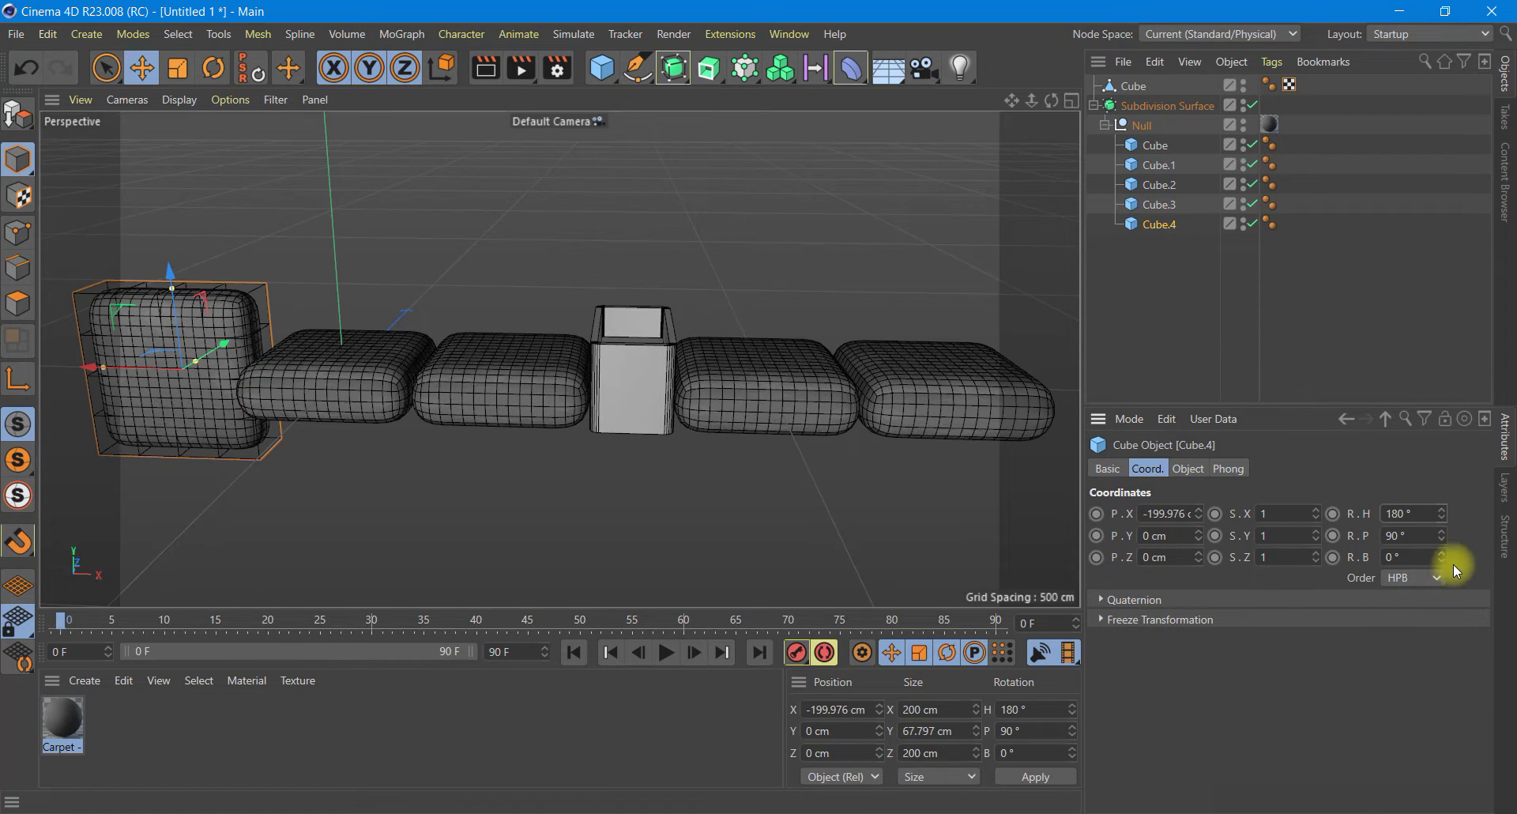
click(1420, 513)
text(90)
key(Return)
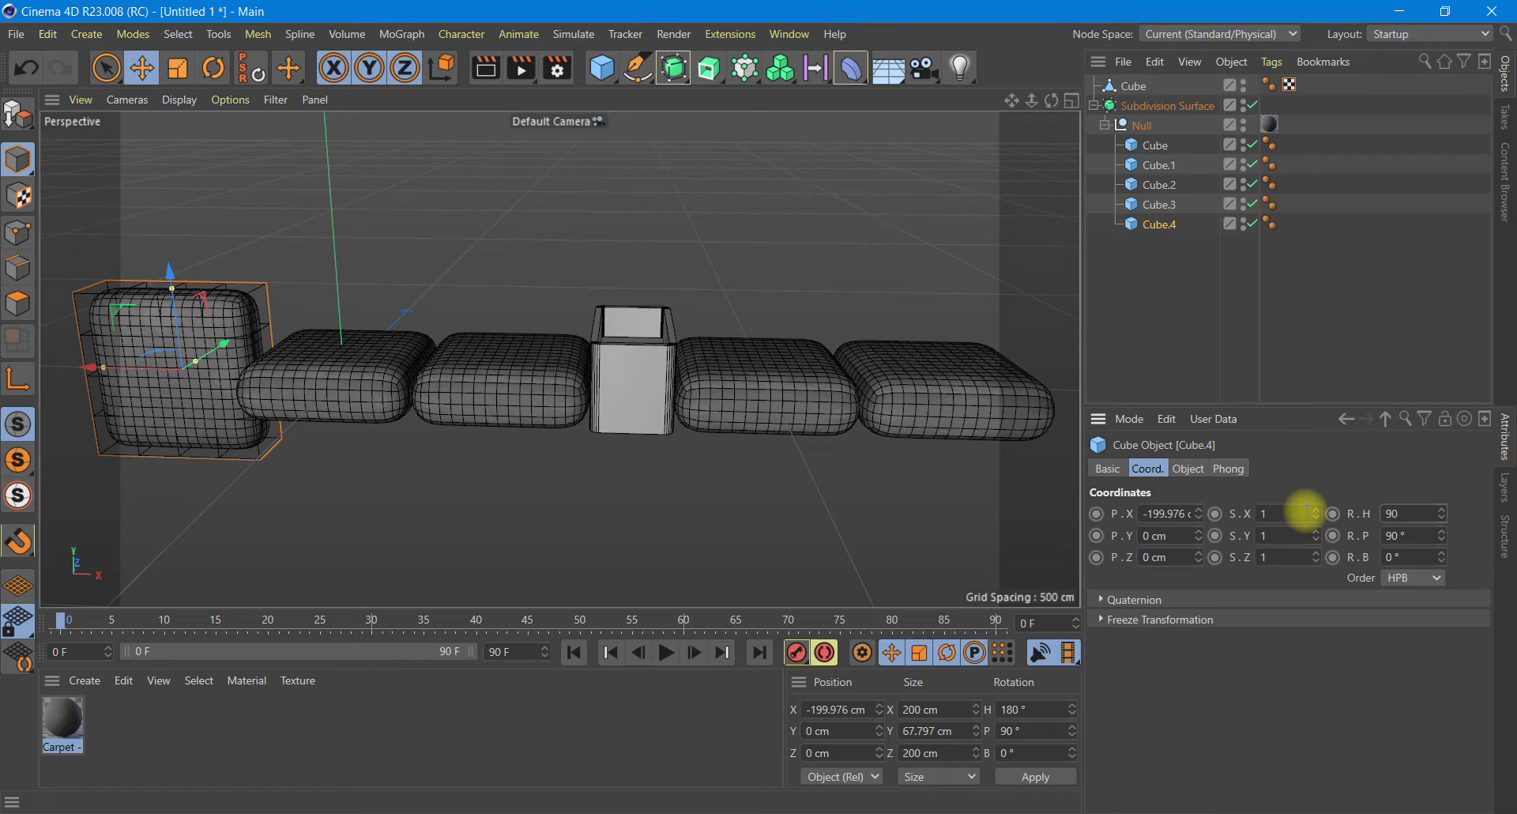
click(1299, 650)
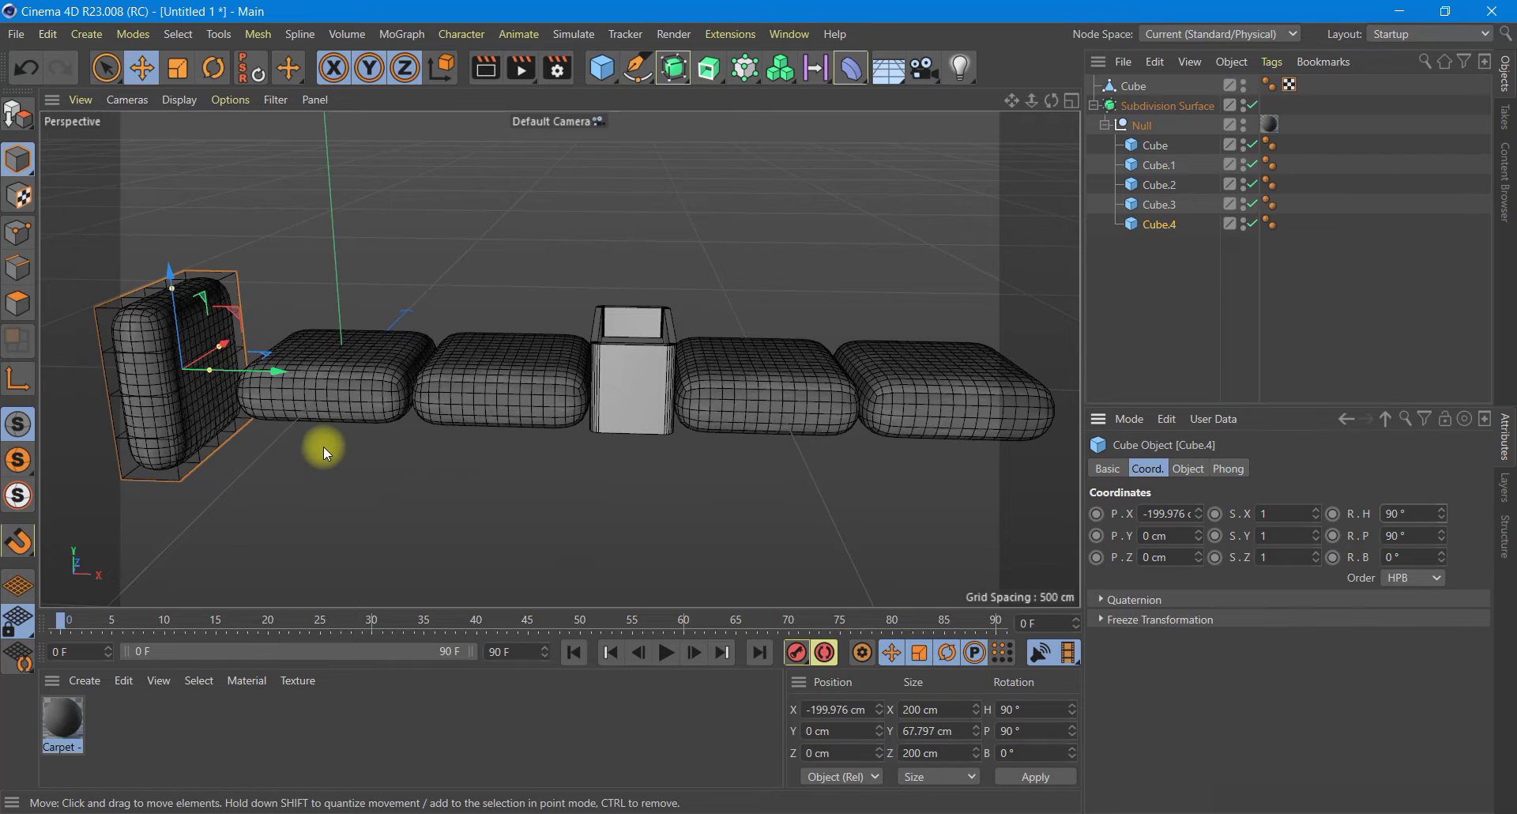
Step: In Front view, tuck Cube.4 against the left seat and shorten it to 131.044 cm
click(1072, 100)
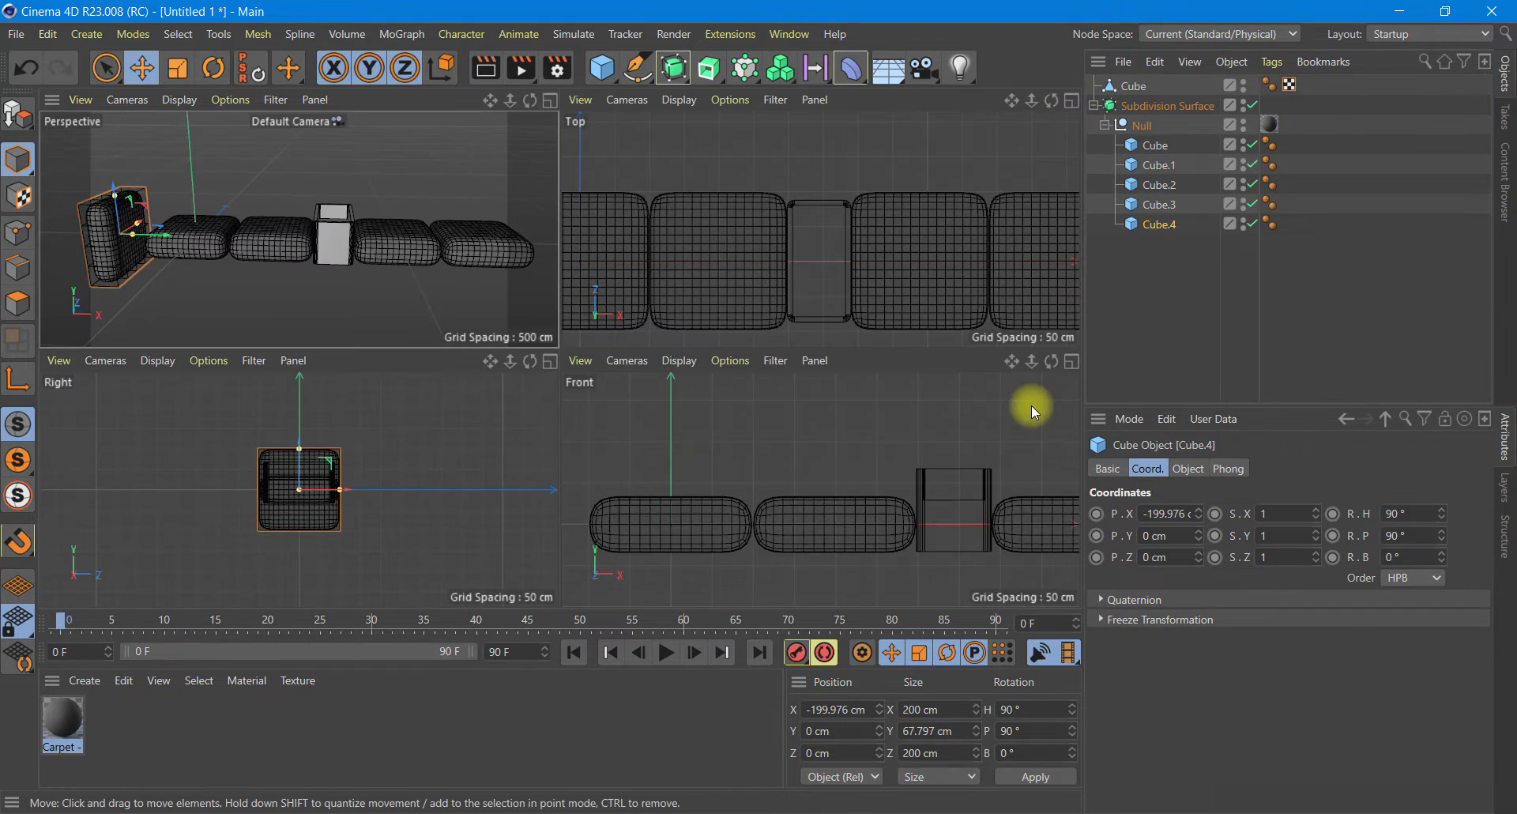
scroll(766, 461, down, 2)
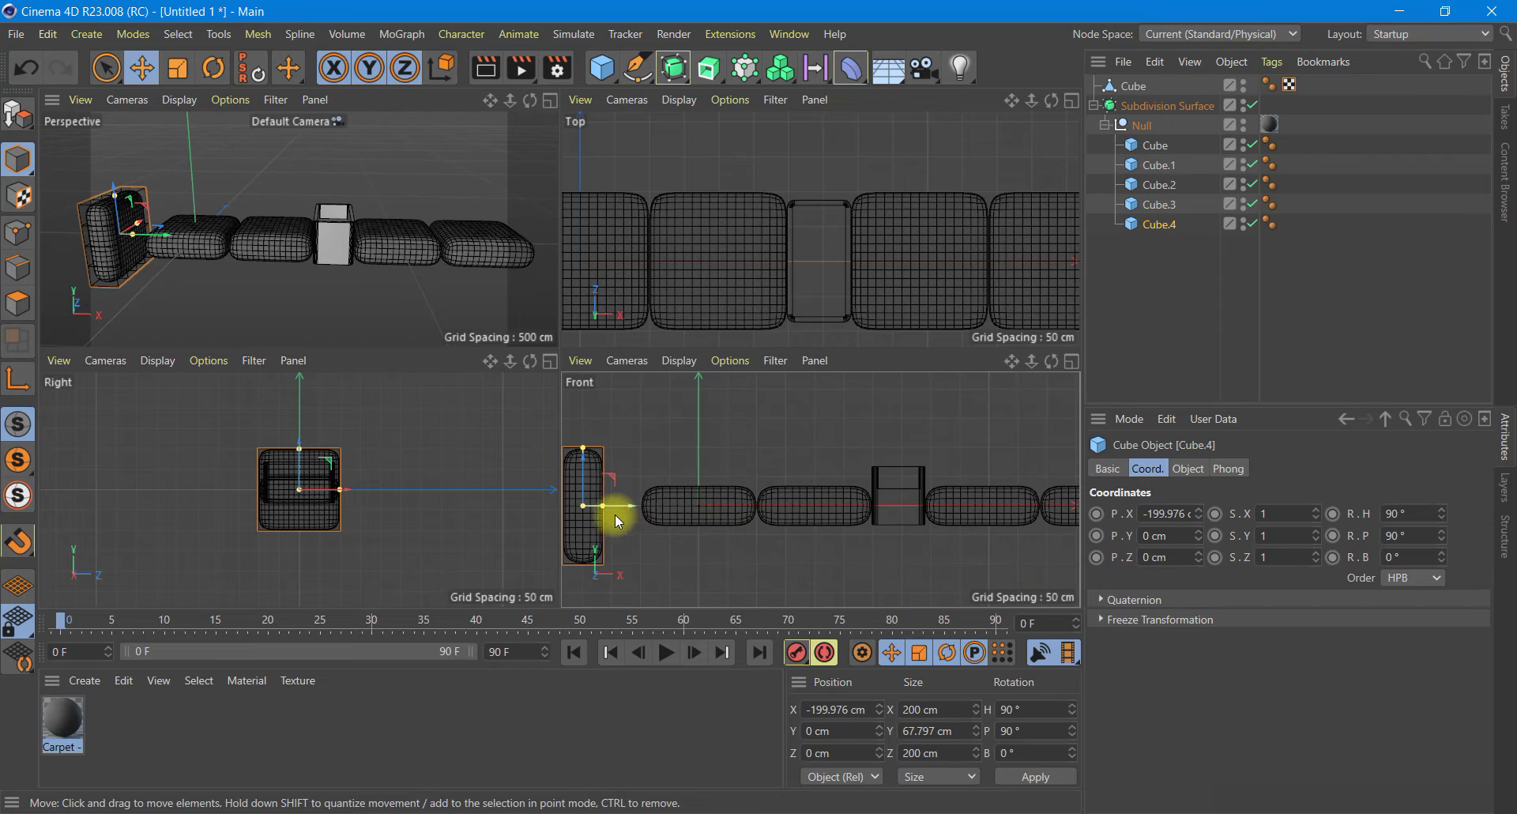
mouse_move(624, 509)
mouse_down()
mouse_move(660, 511)
mouse_move(624, 454)
mouse_up()
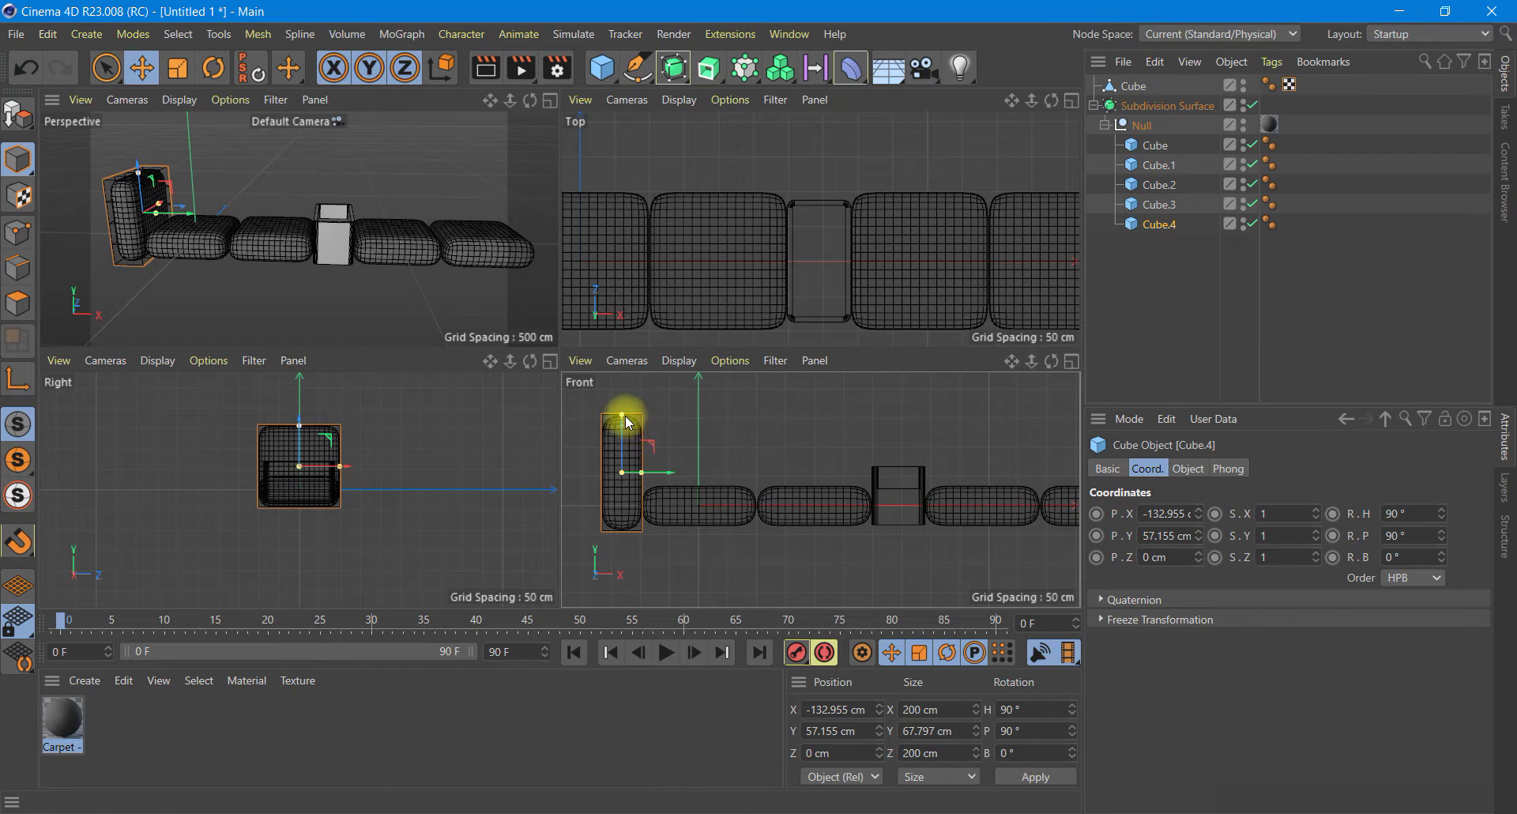
drag(624, 414, 631, 477)
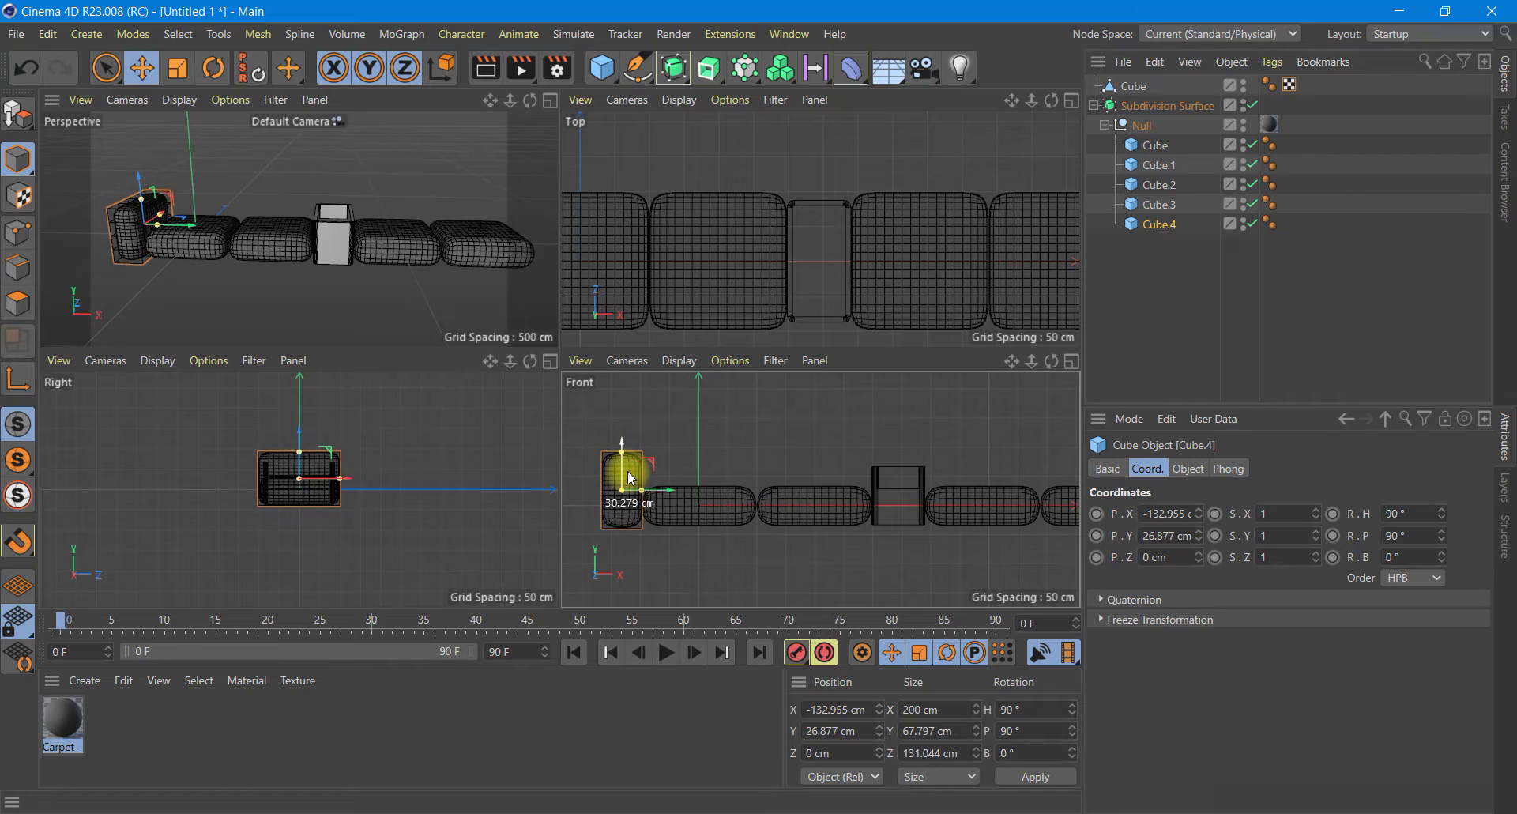
click(547, 112)
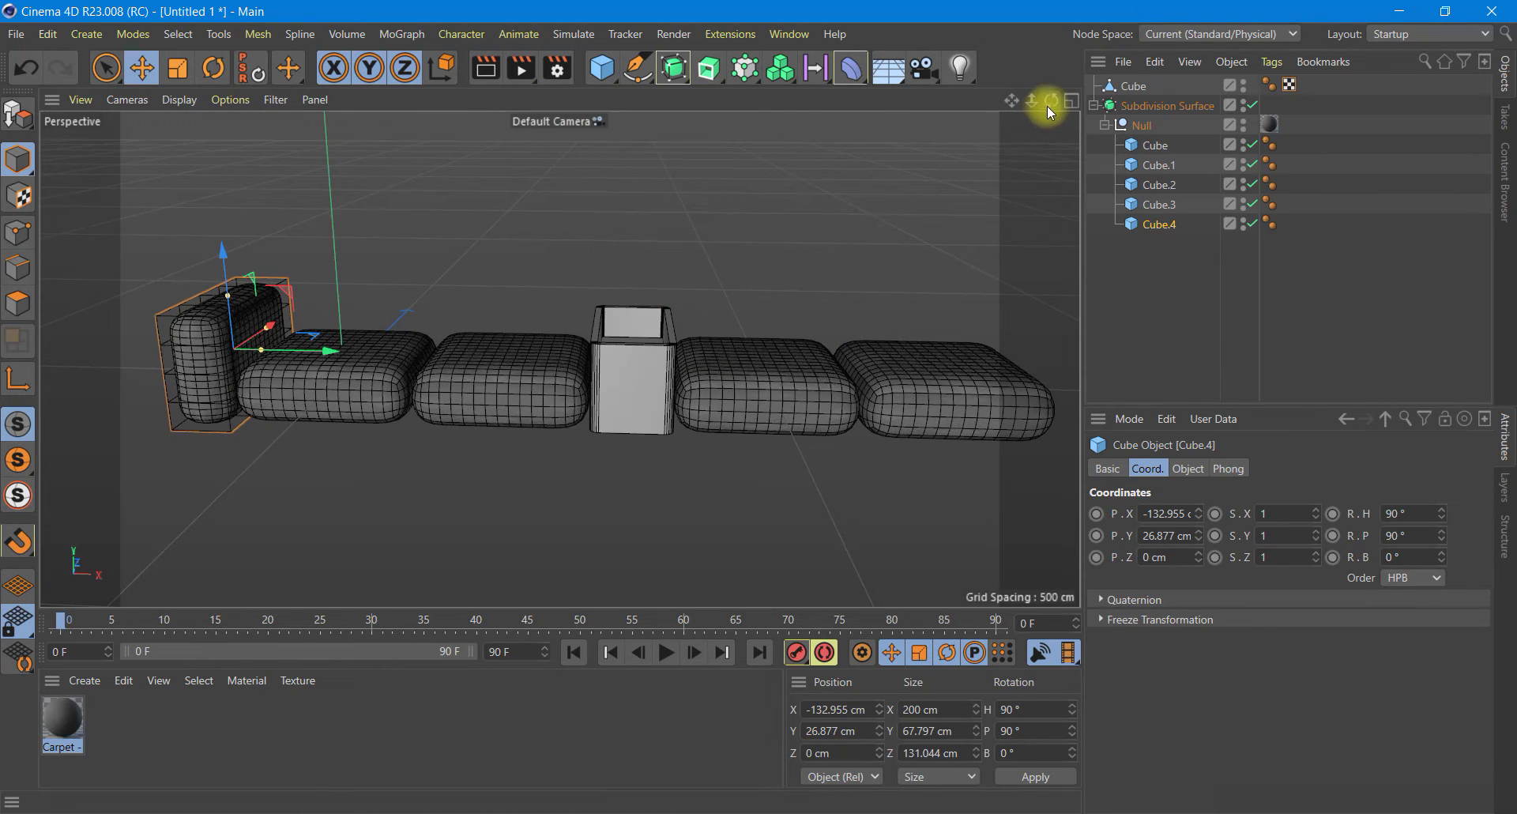
Step: Copy Cube.4 as Cube.5 and lay it sideways with B 90° and heading -90°
mouse_move(1051, 100)
mouse_down()
mouse_move(580, 452)
mouse_move(864, 400)
mouse_up()
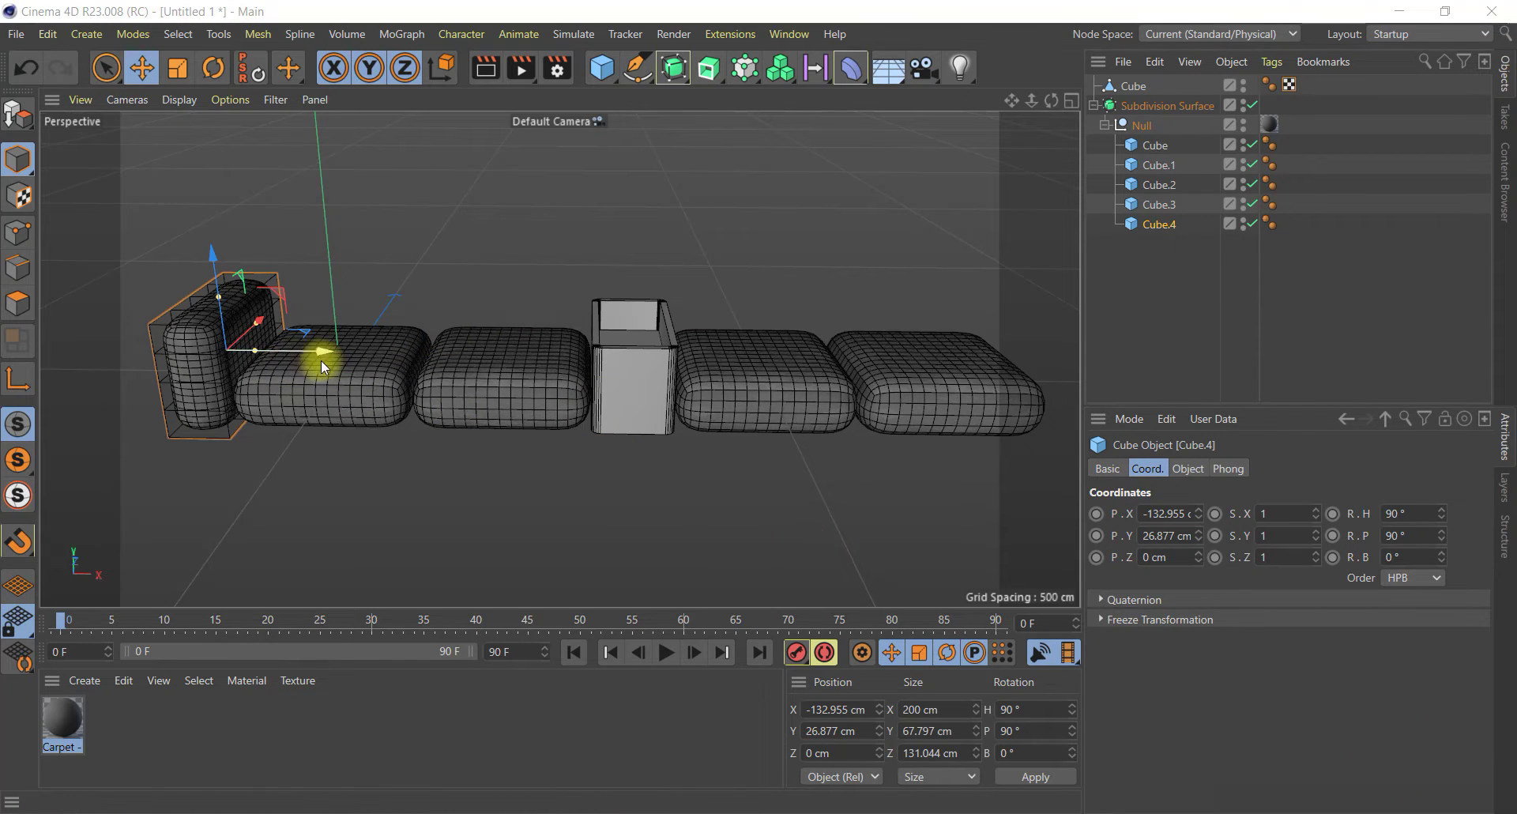
ctrl+drag(318, 354, 411, 350)
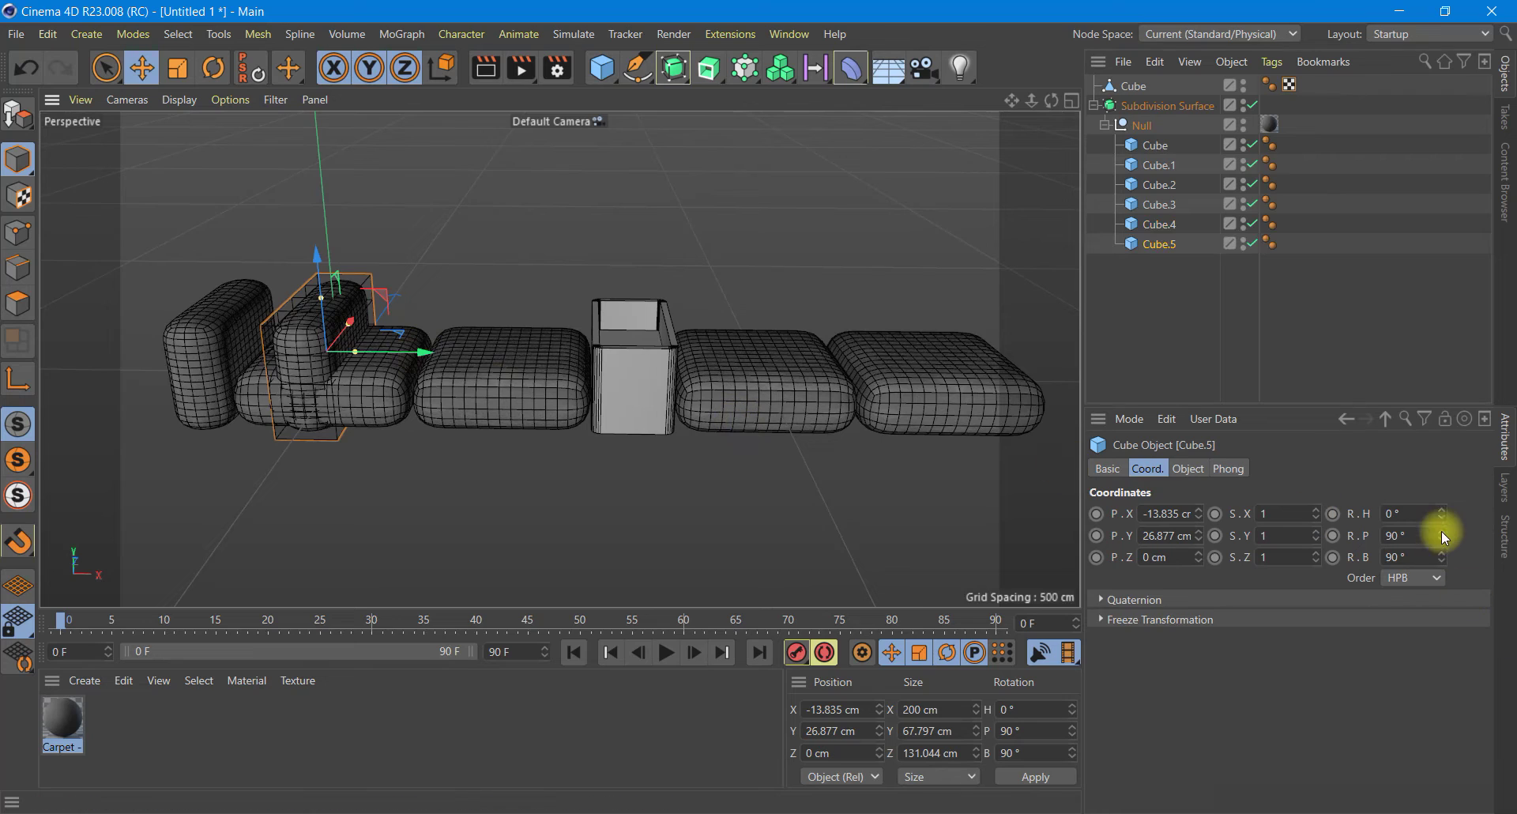
drag(1441, 518, 1424, 505)
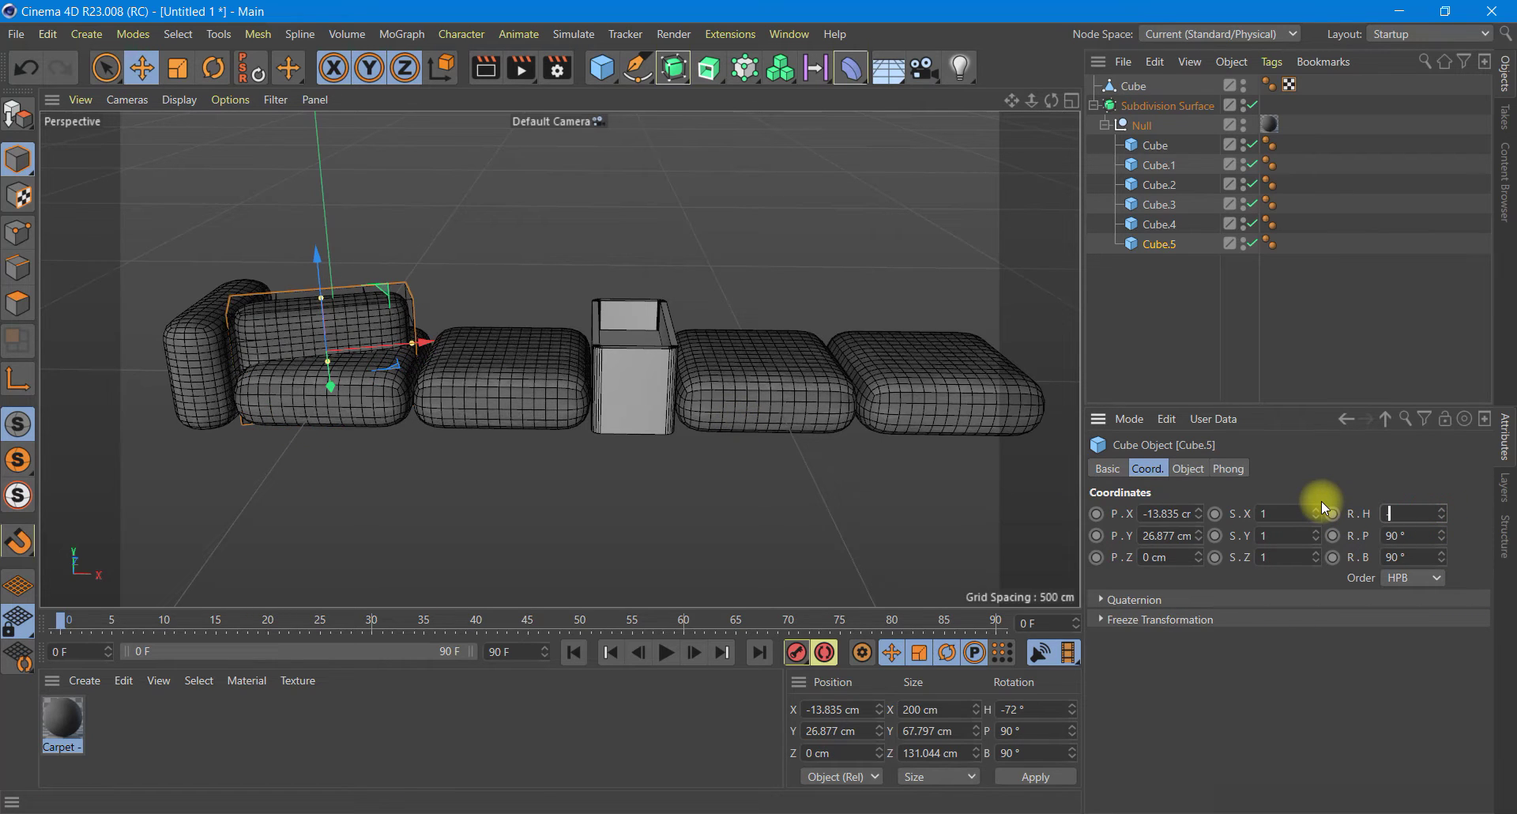
text(-90)
key(Return)
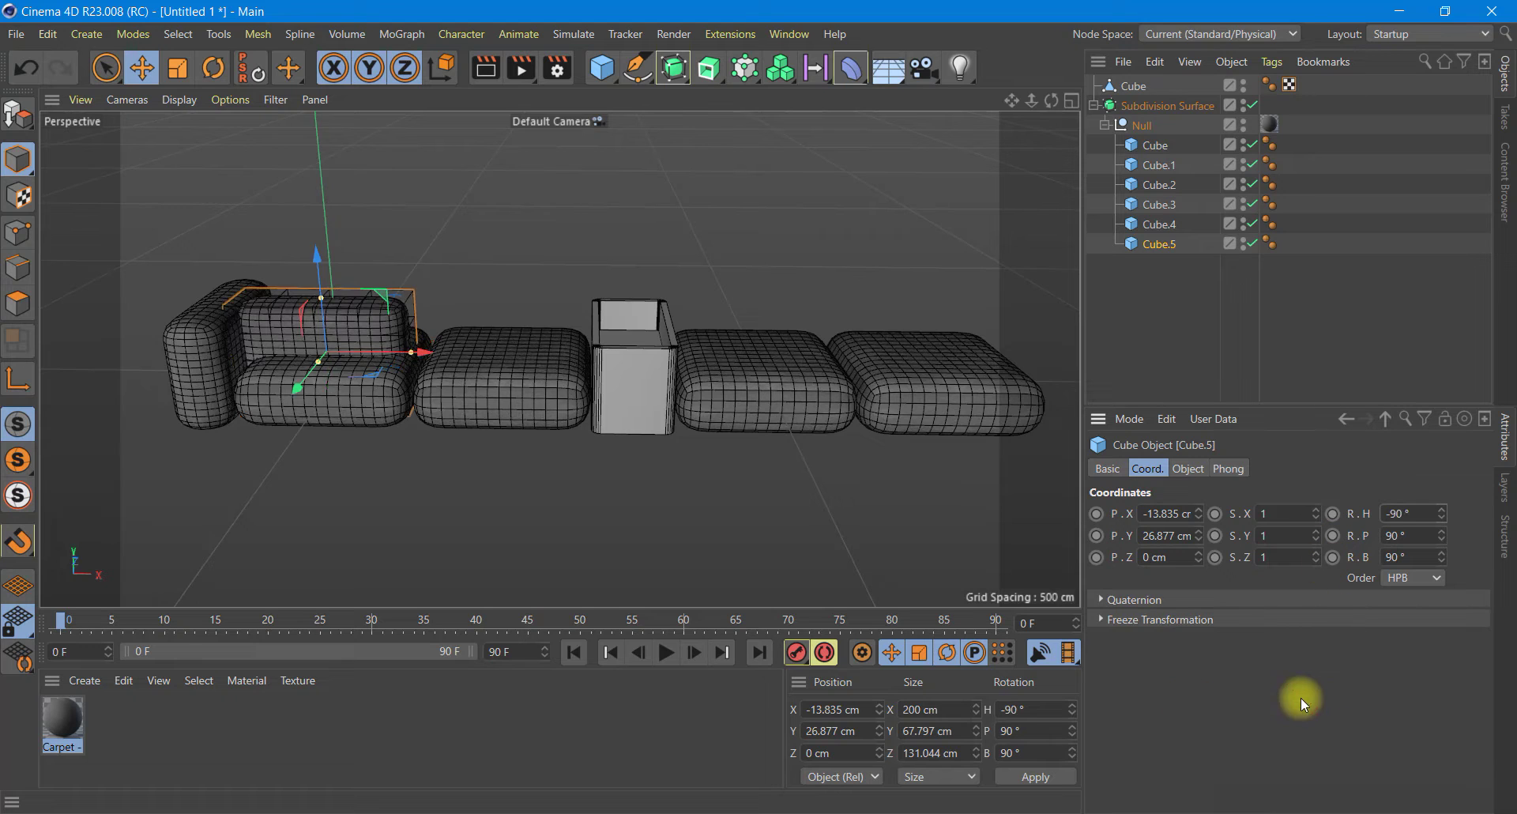
drag(1049, 101, 525, 425)
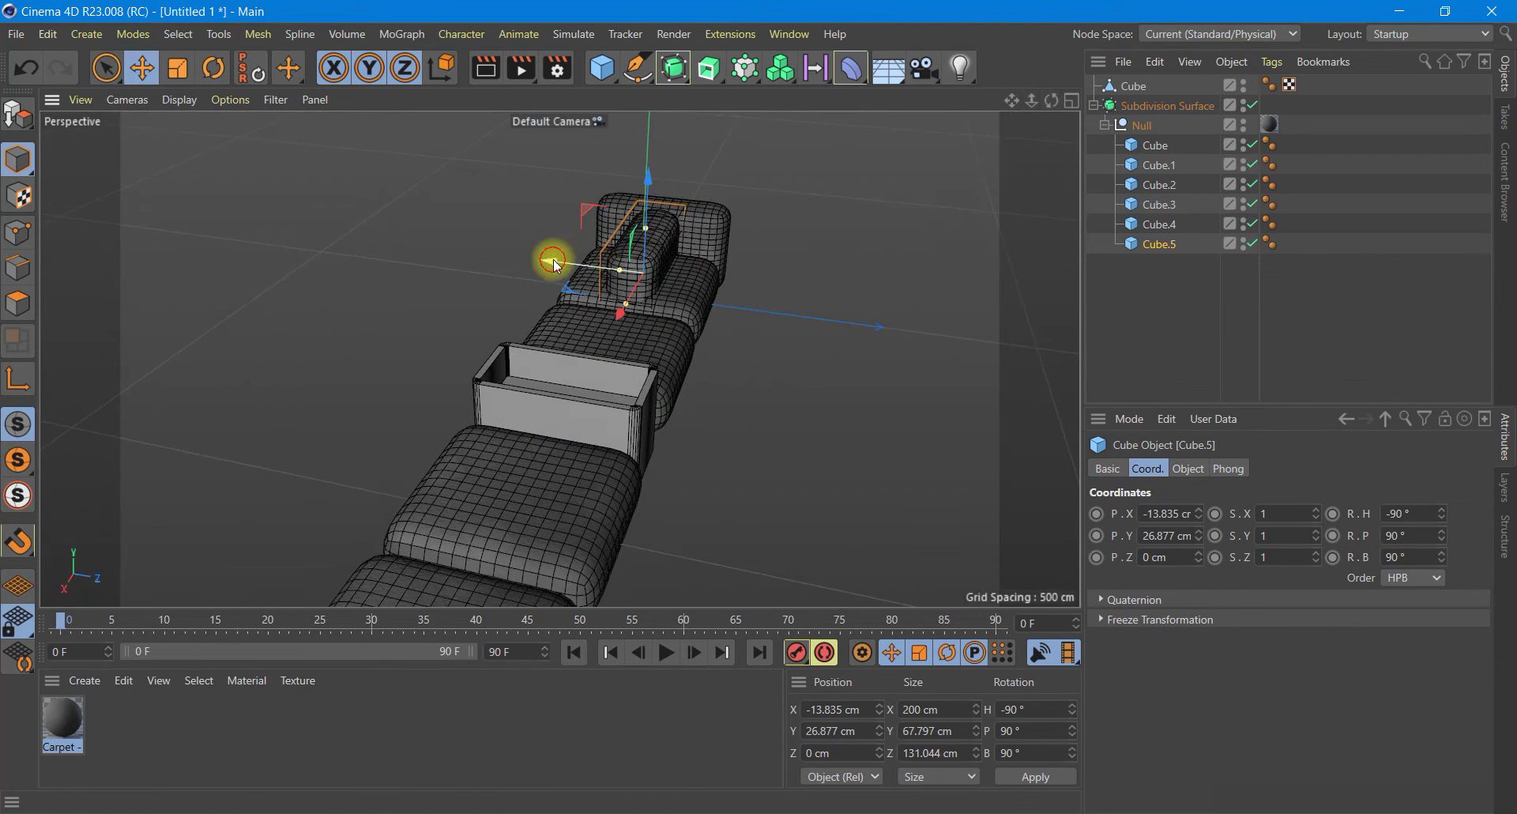
Step: Raise Cube.5 behind the left seat as a backrest, then copy it as Cube.6 over the right seat
drag(552, 258, 632, 272)
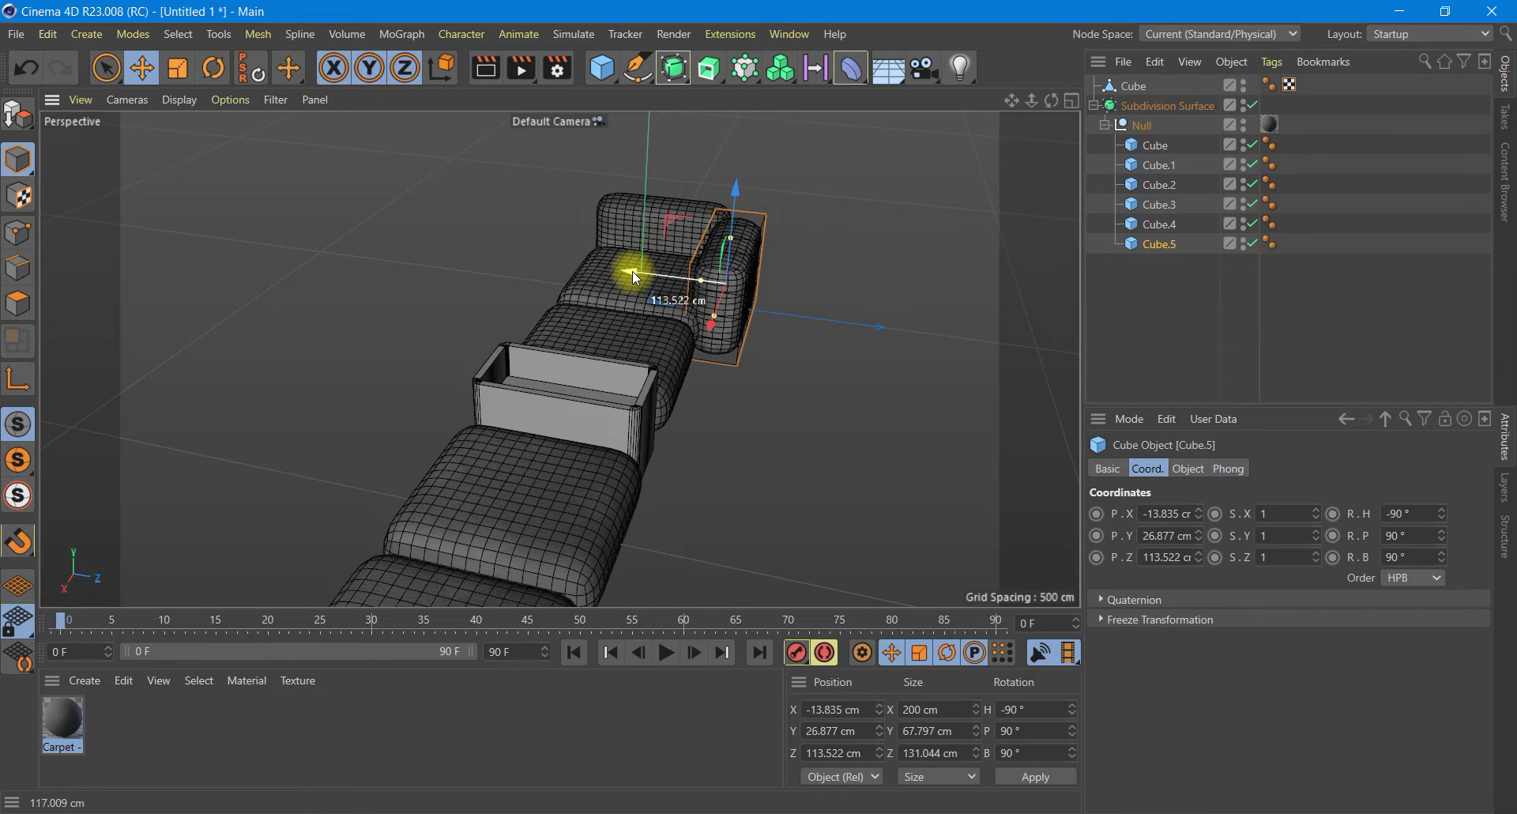
mouse_move(733, 223)
mouse_down()
mouse_move(733, 198)
mouse_move(729, 245)
mouse_up()
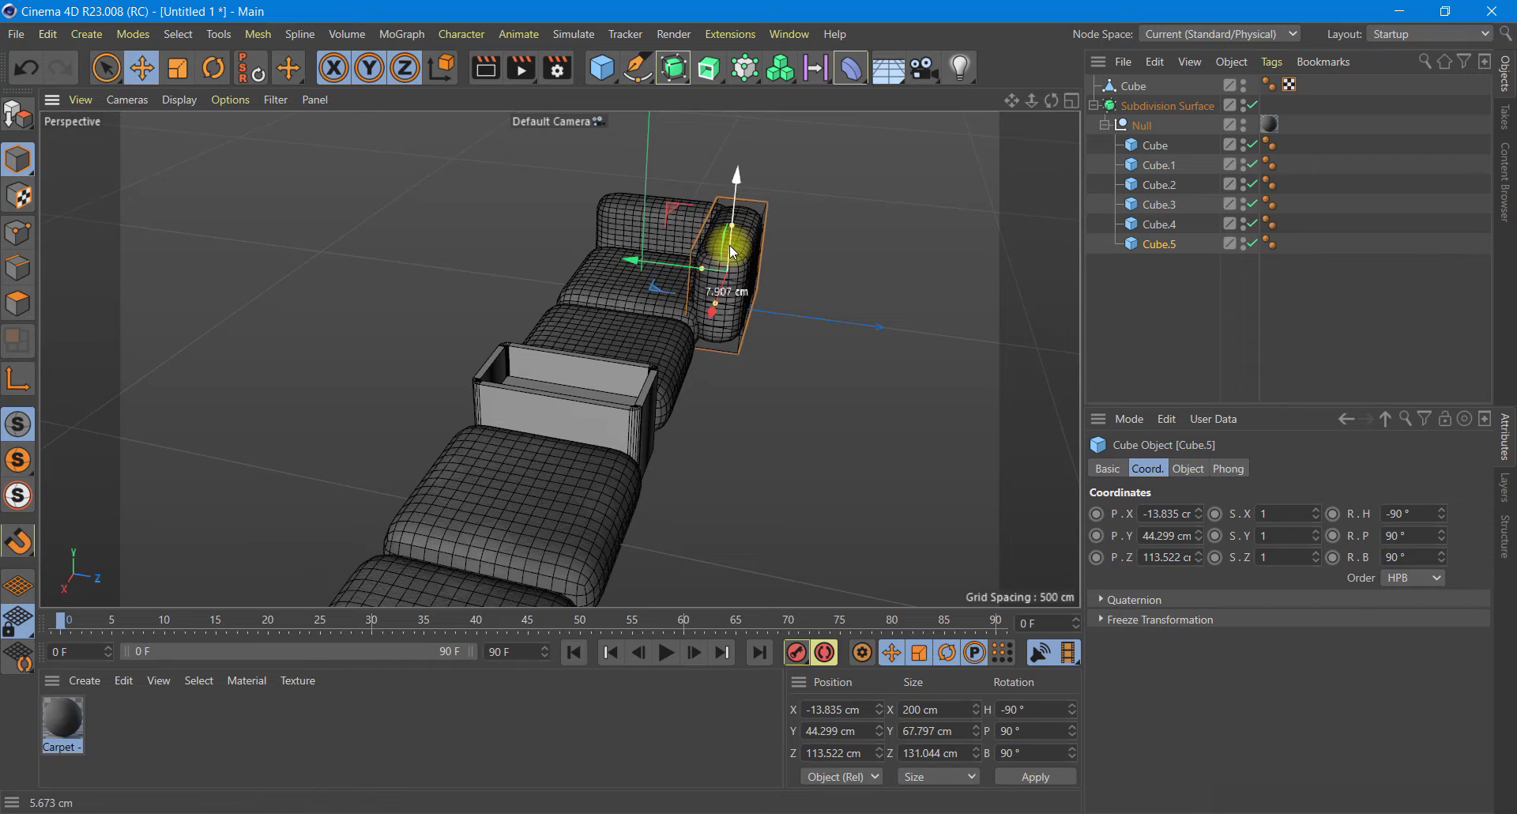
mouse_move(1030, 125)
alt+mouse_down()
mouse_move(772, 413)
mouse_move(1077, 355)
mouse_move(1003, 383)
alt+mouse_up()
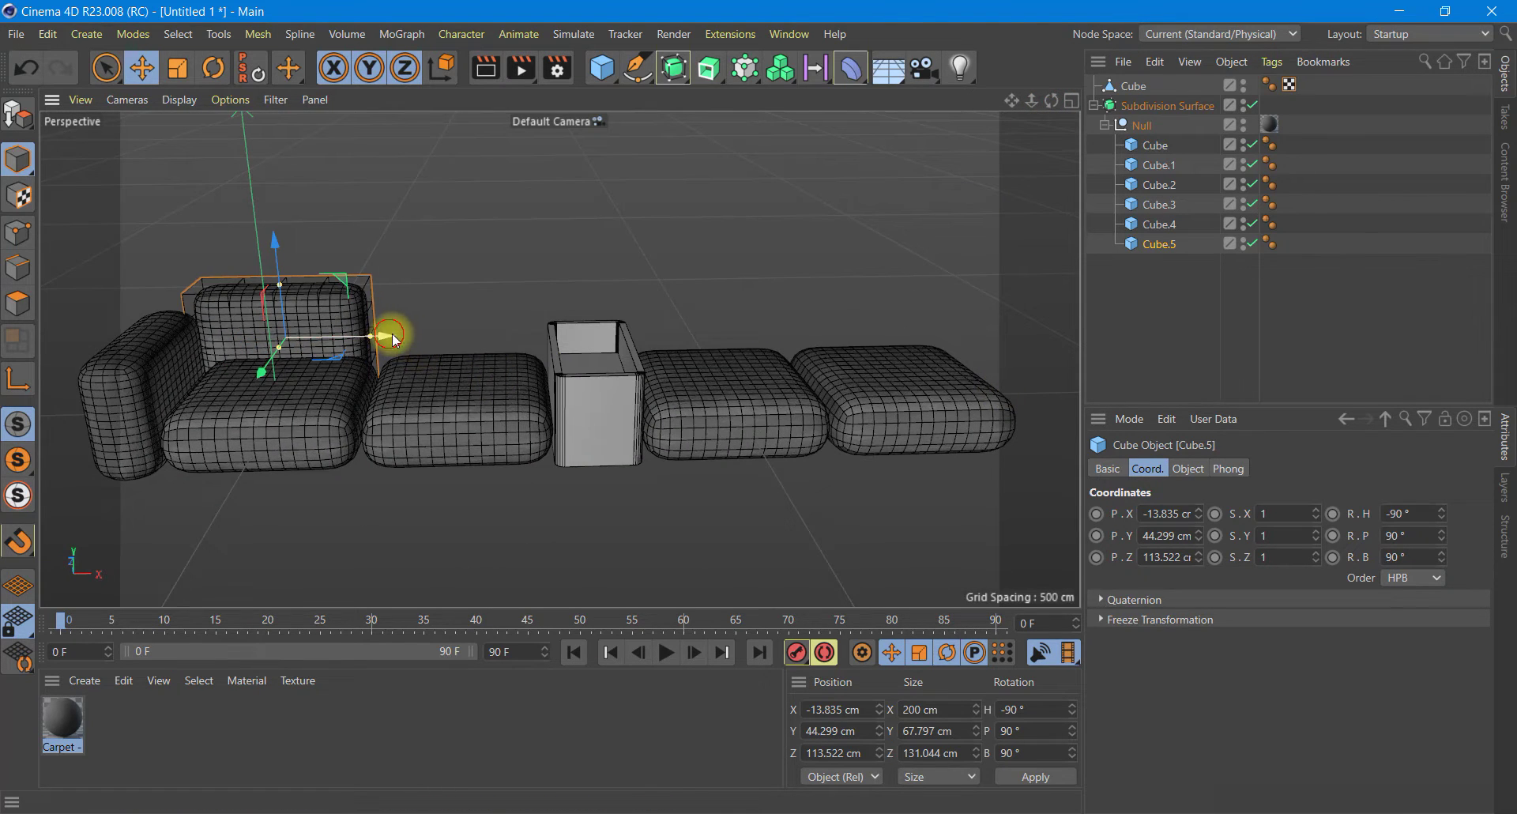
drag(393, 339, 424, 300)
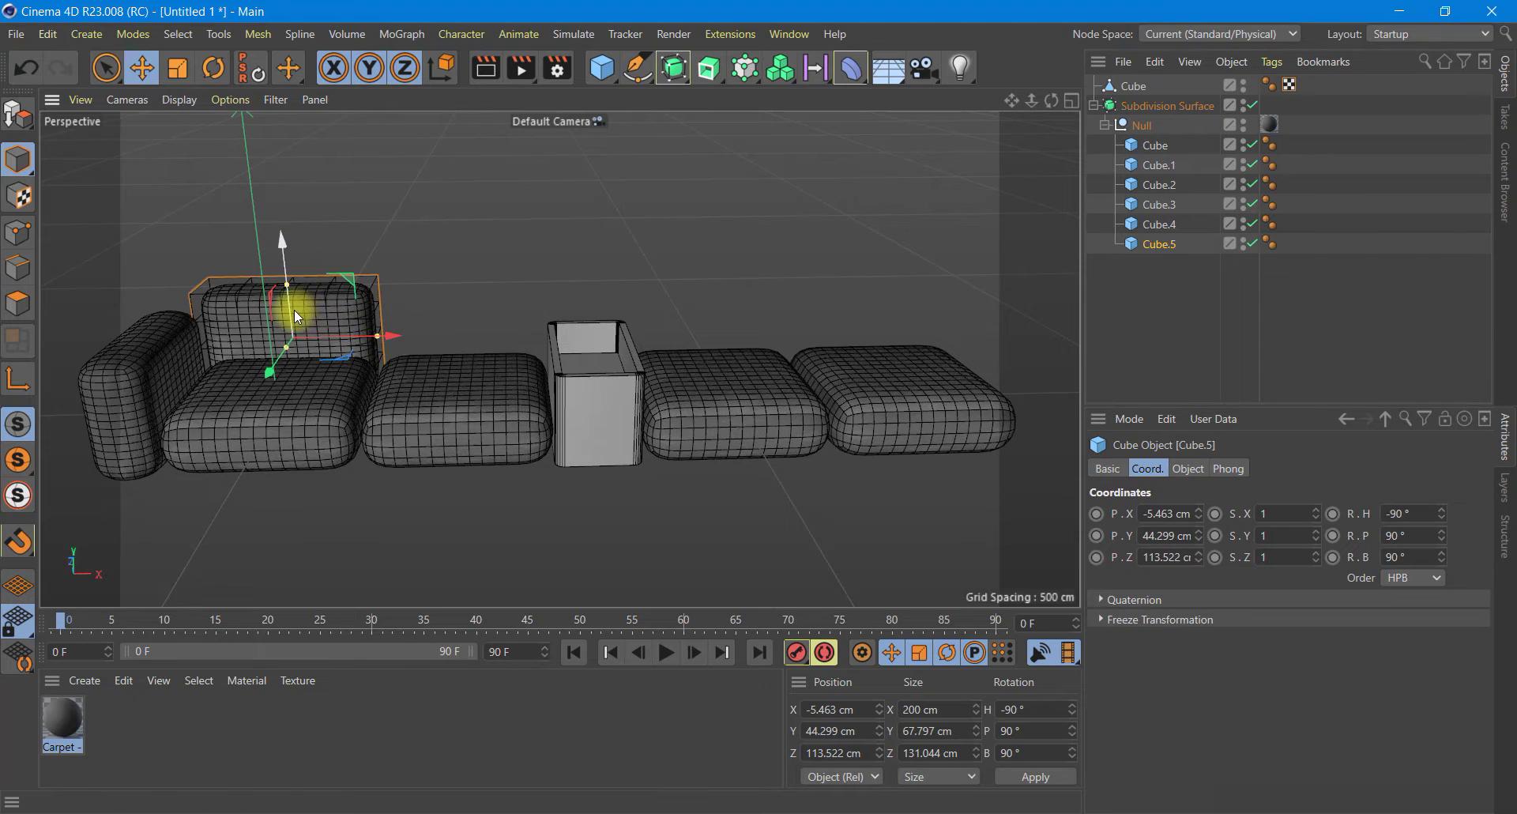
drag(294, 310, 293, 296)
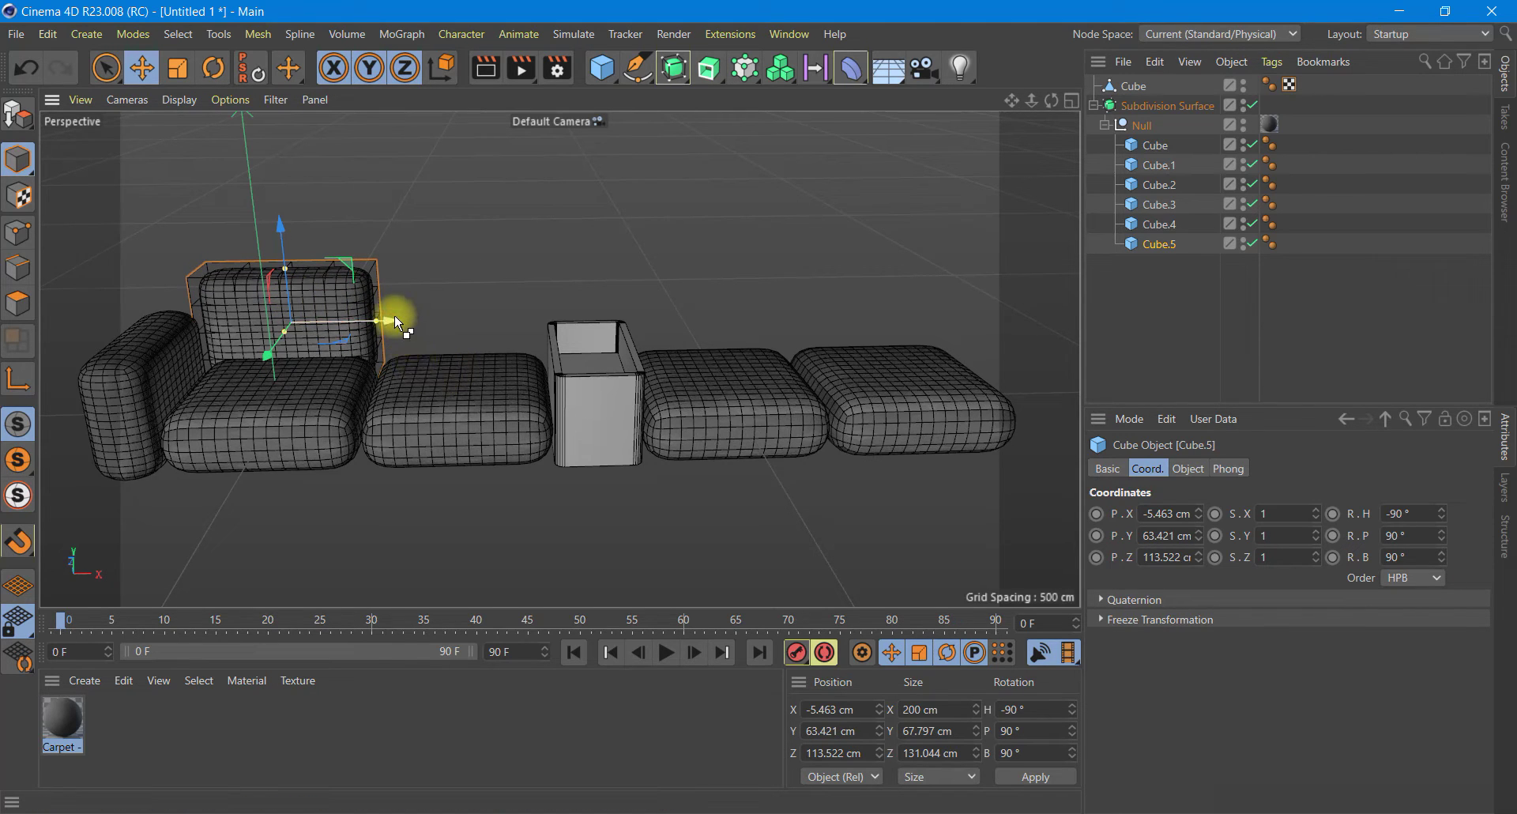
ctrl+drag(395, 314, 803, 314)
mouse_move(1051, 100)
mouse_down()
mouse_move(688, 399)
mouse_move(758, 406)
mouse_move(743, 416)
mouse_up()
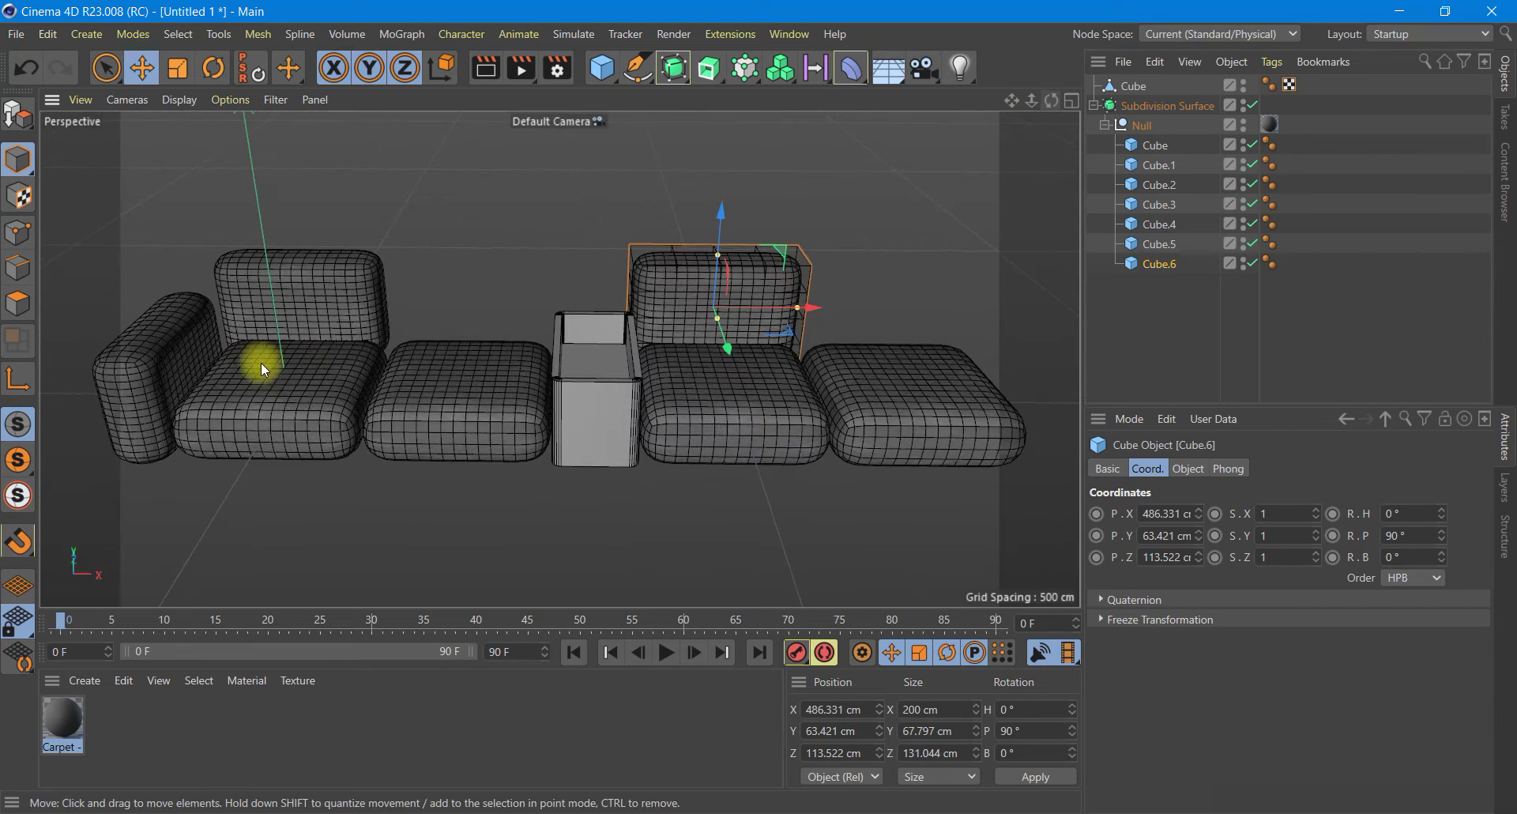
Step: Select the left armrest Cube.4 in the Object Manager
click(181, 352)
click(507, 551)
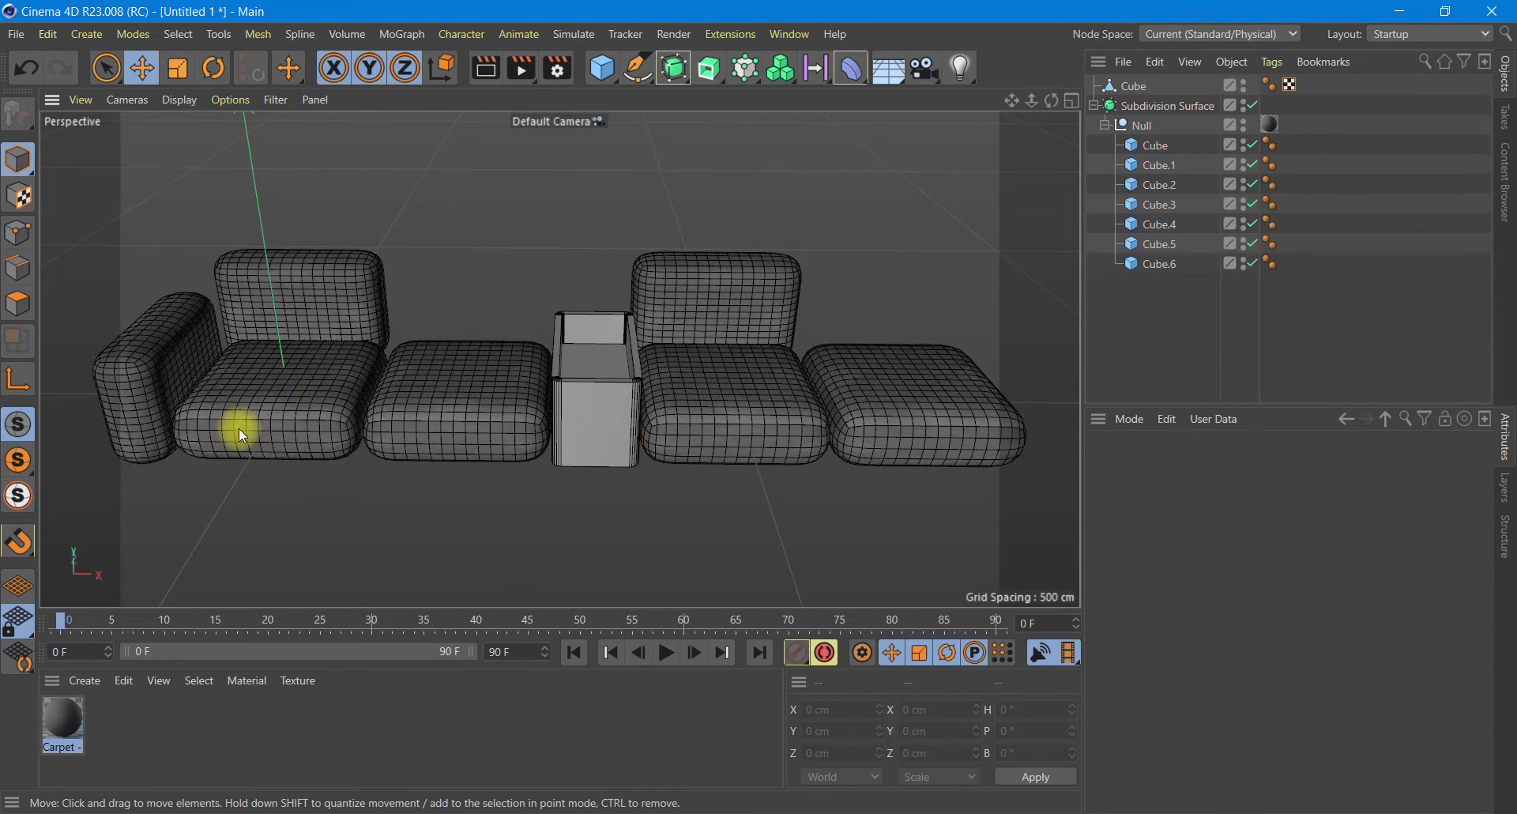
click(153, 379)
click(207, 519)
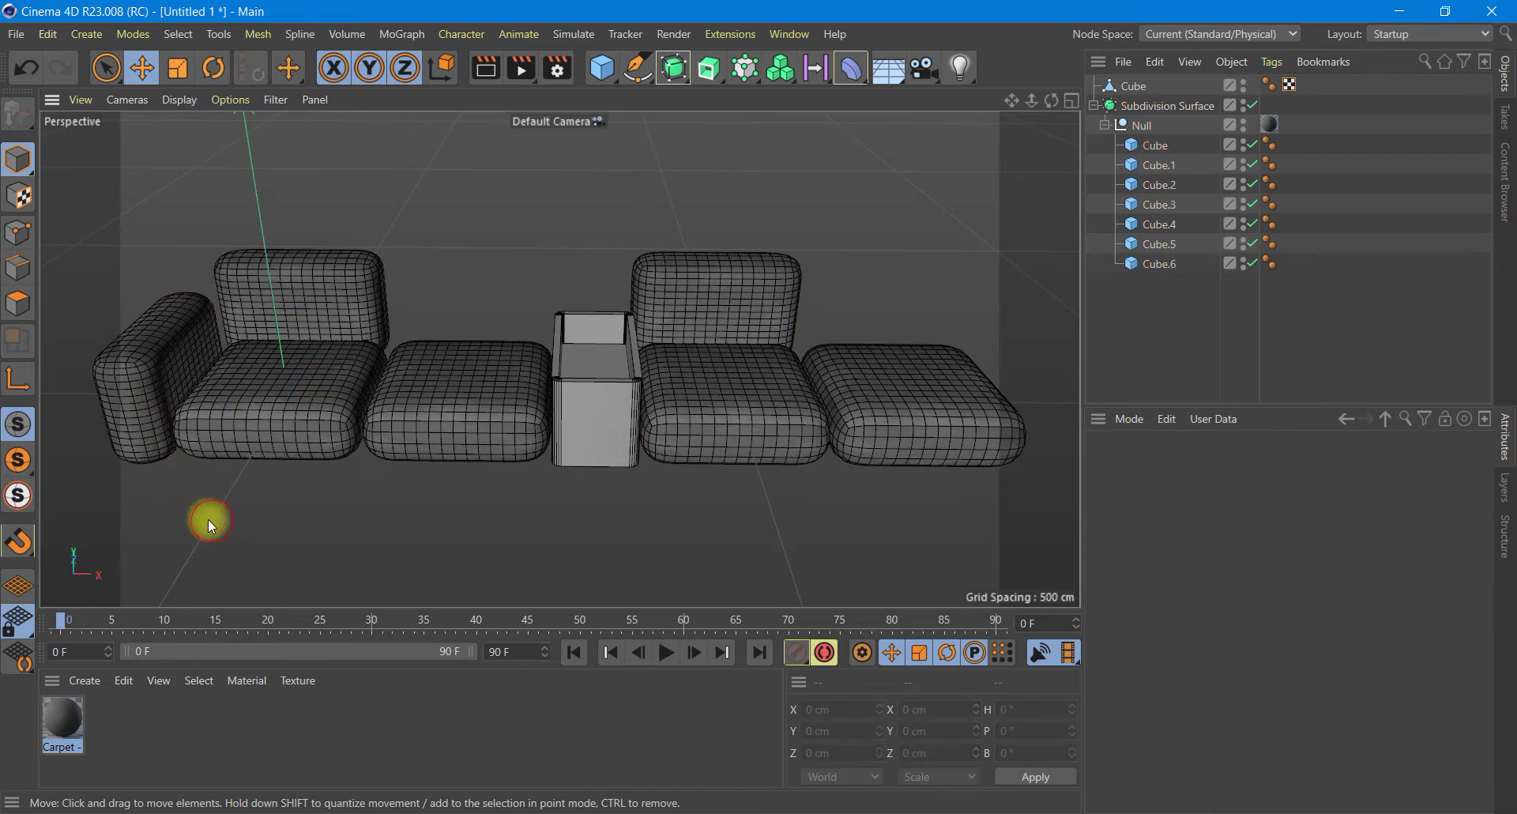
click(149, 452)
click(1155, 146)
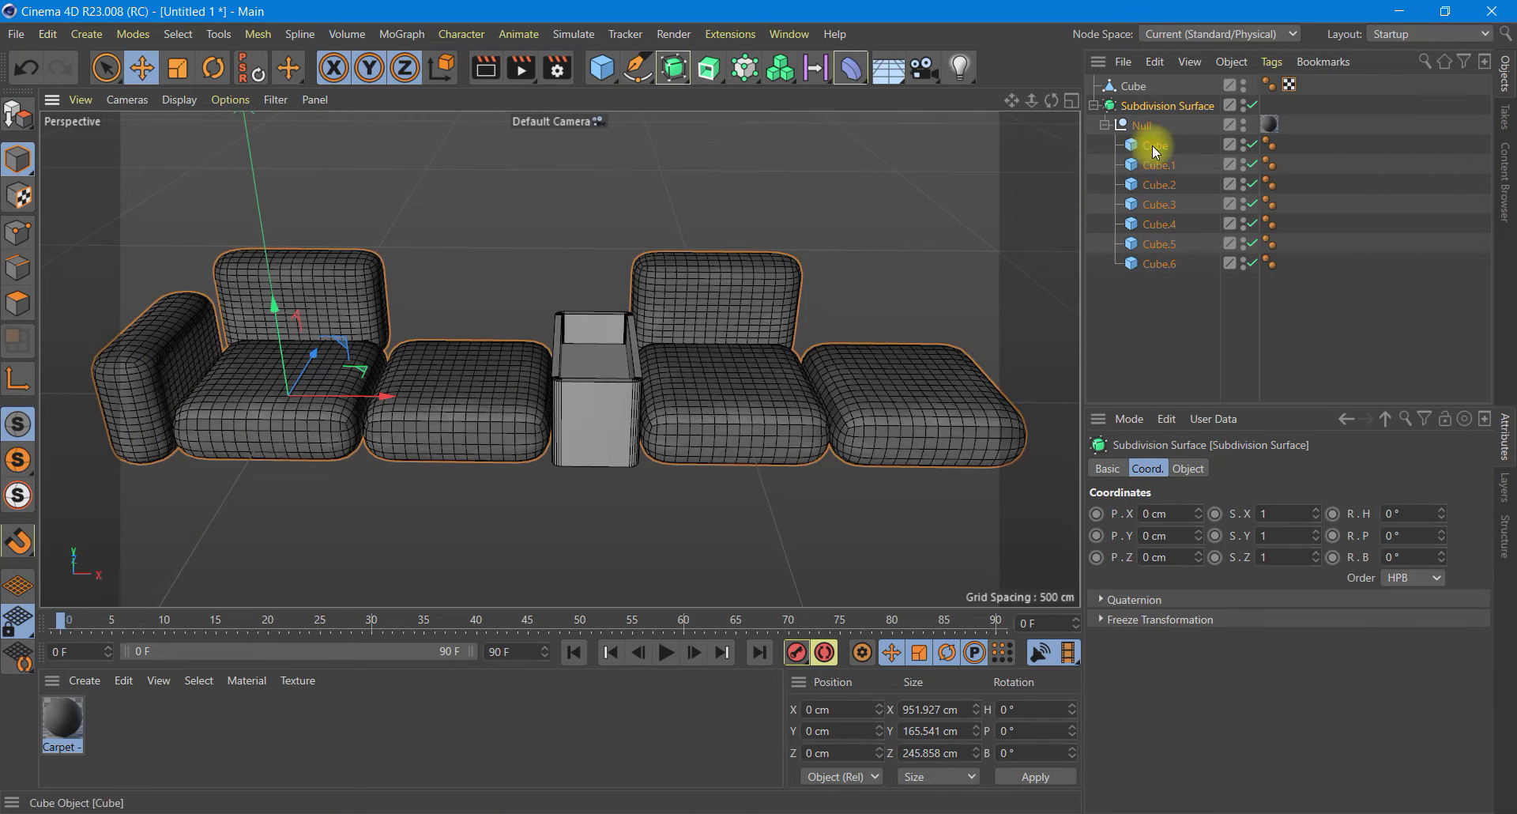
click(1160, 276)
click(1160, 244)
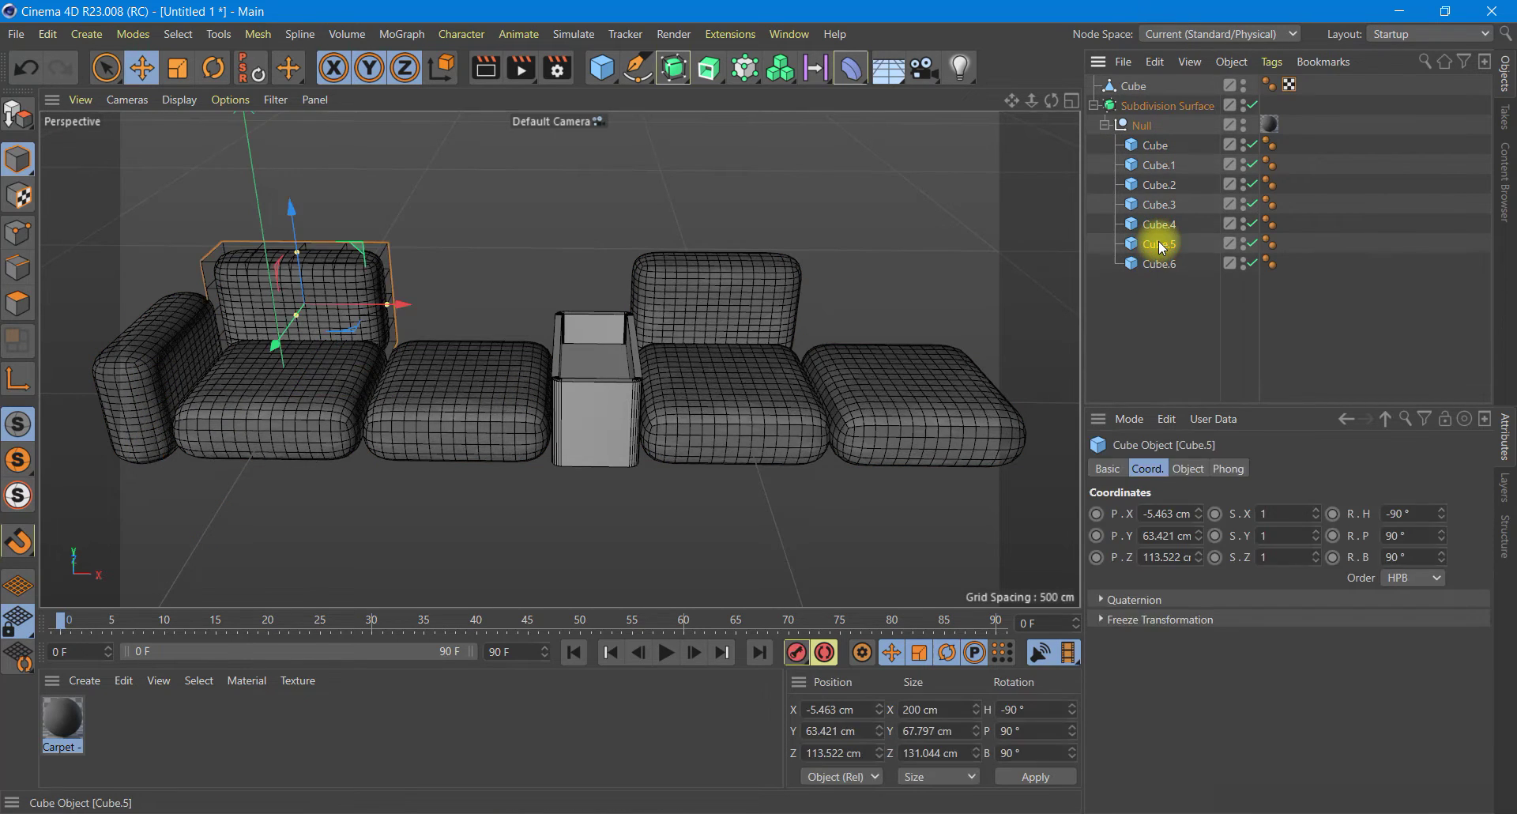
click(1160, 224)
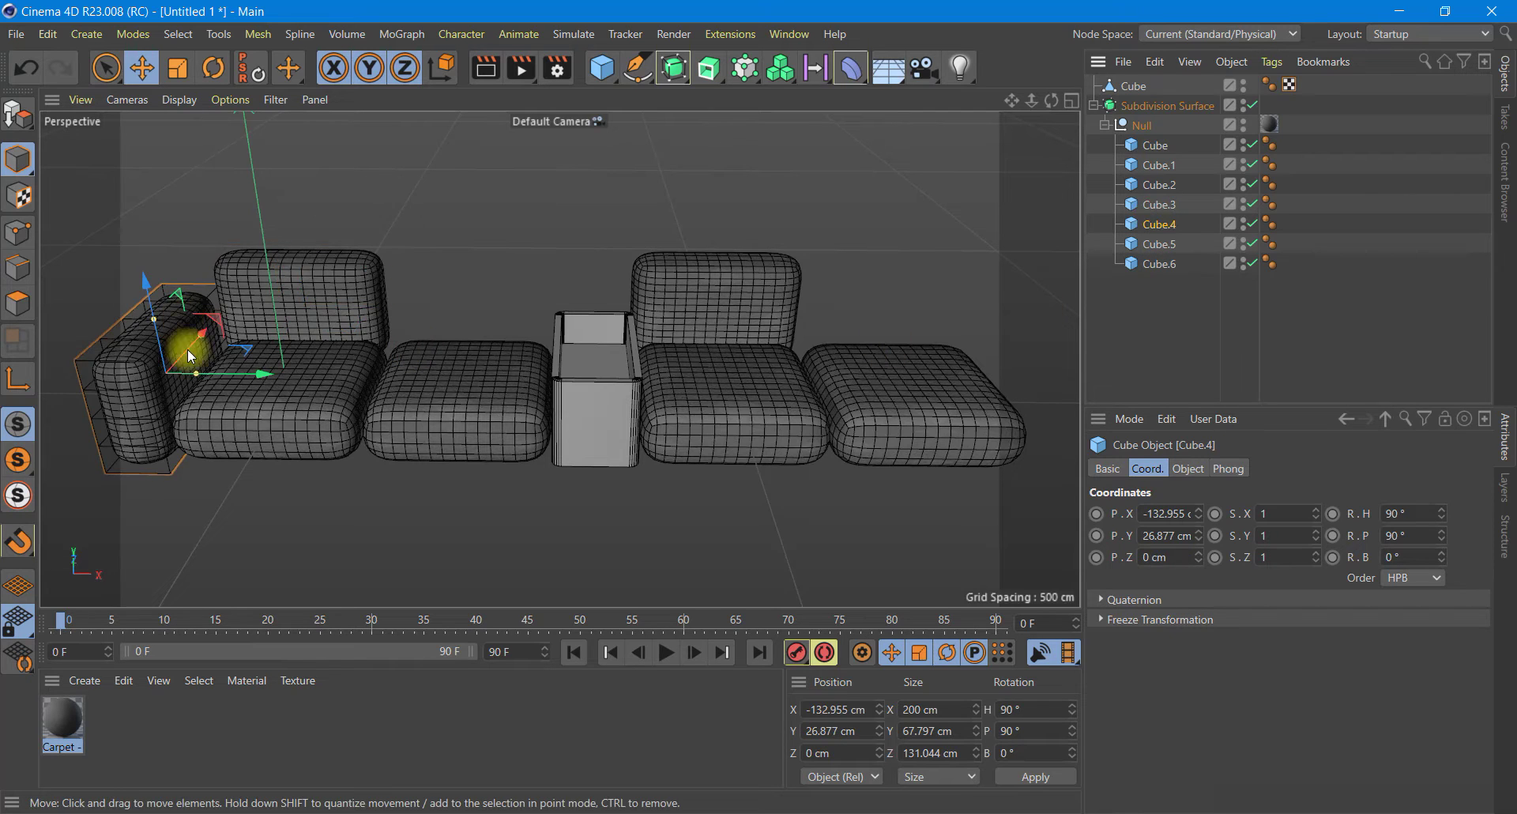
Step: Slim the left armrest to about 41 cm along Y and raise it slightly
drag(195, 373, 261, 388)
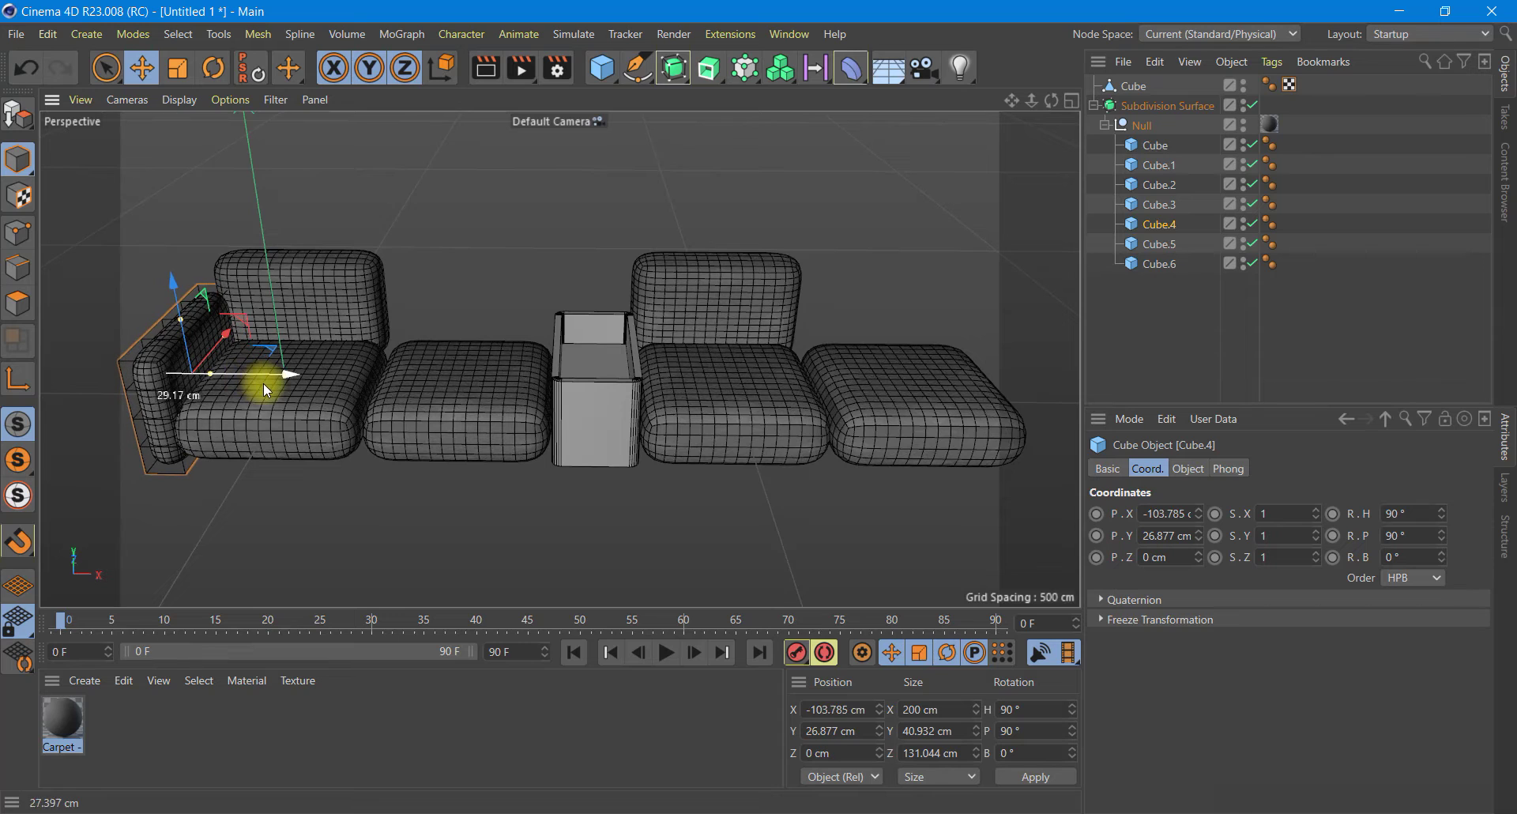
drag(188, 353, 190, 349)
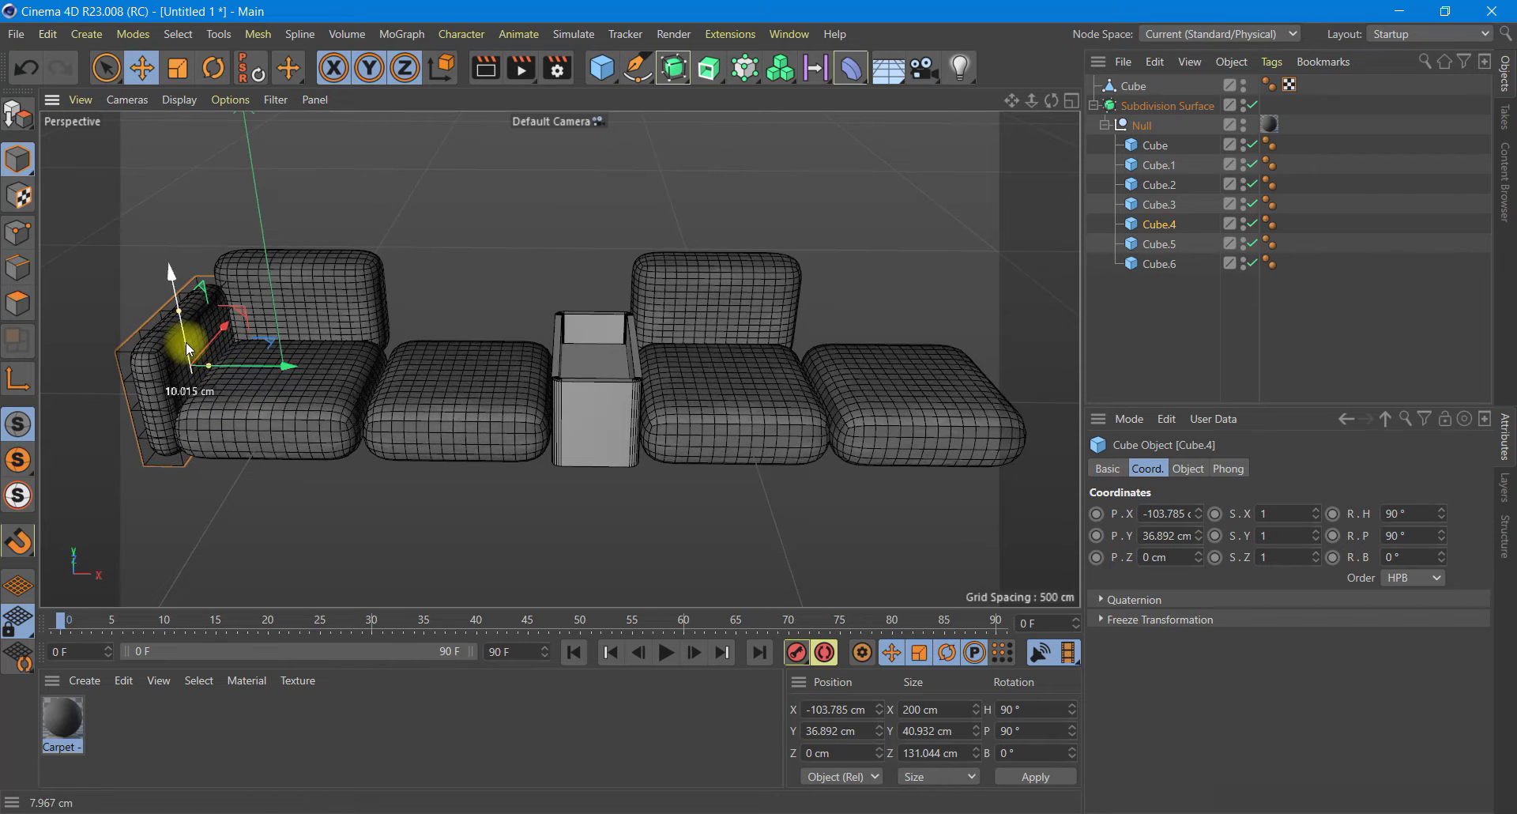
click(292, 506)
click(191, 349)
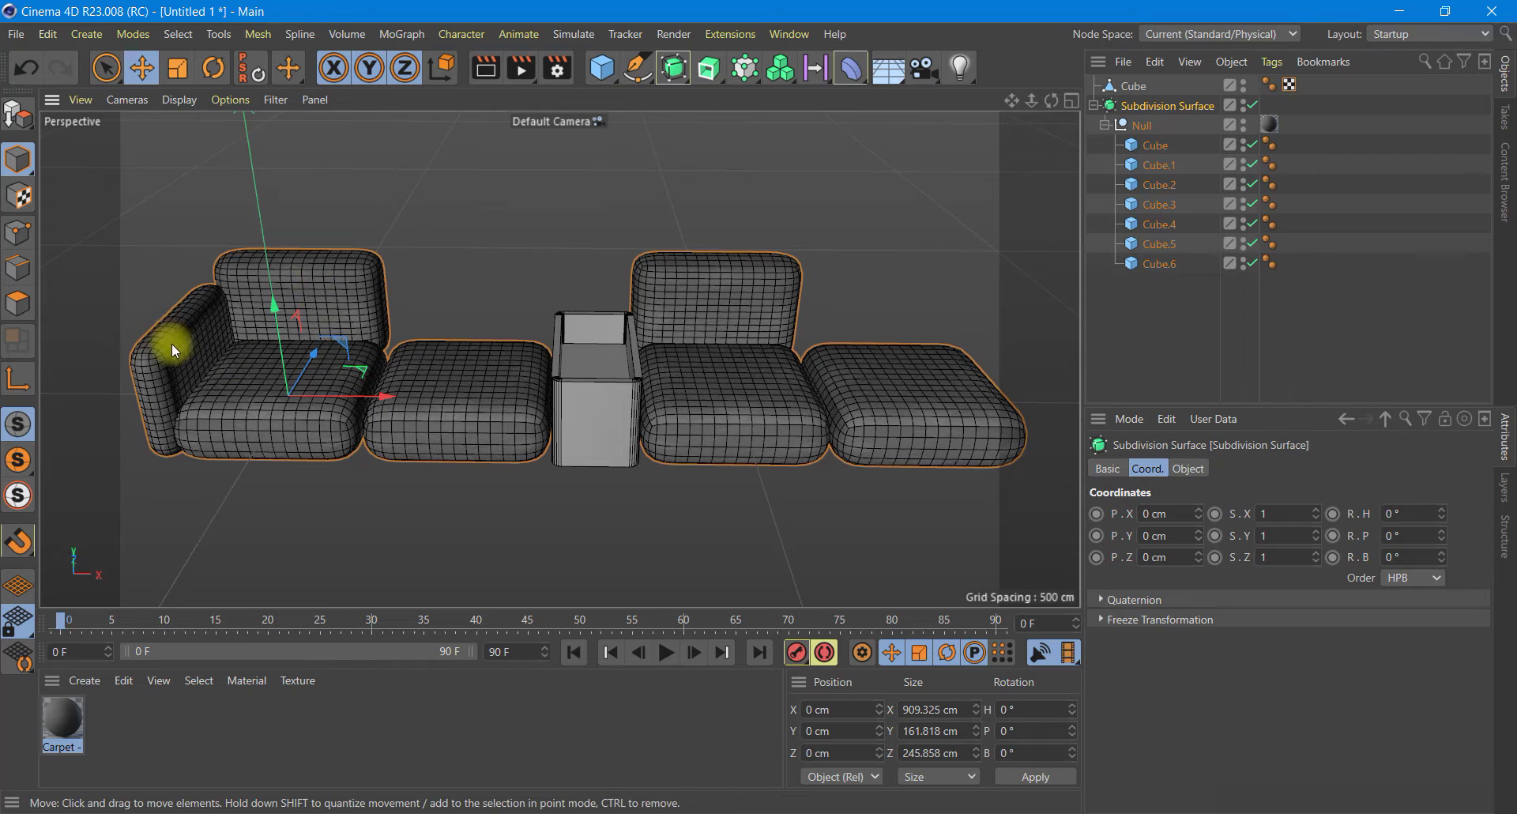
click(359, 512)
alt+drag(359, 512, 386, 421)
scroll(385, 418, down, 2)
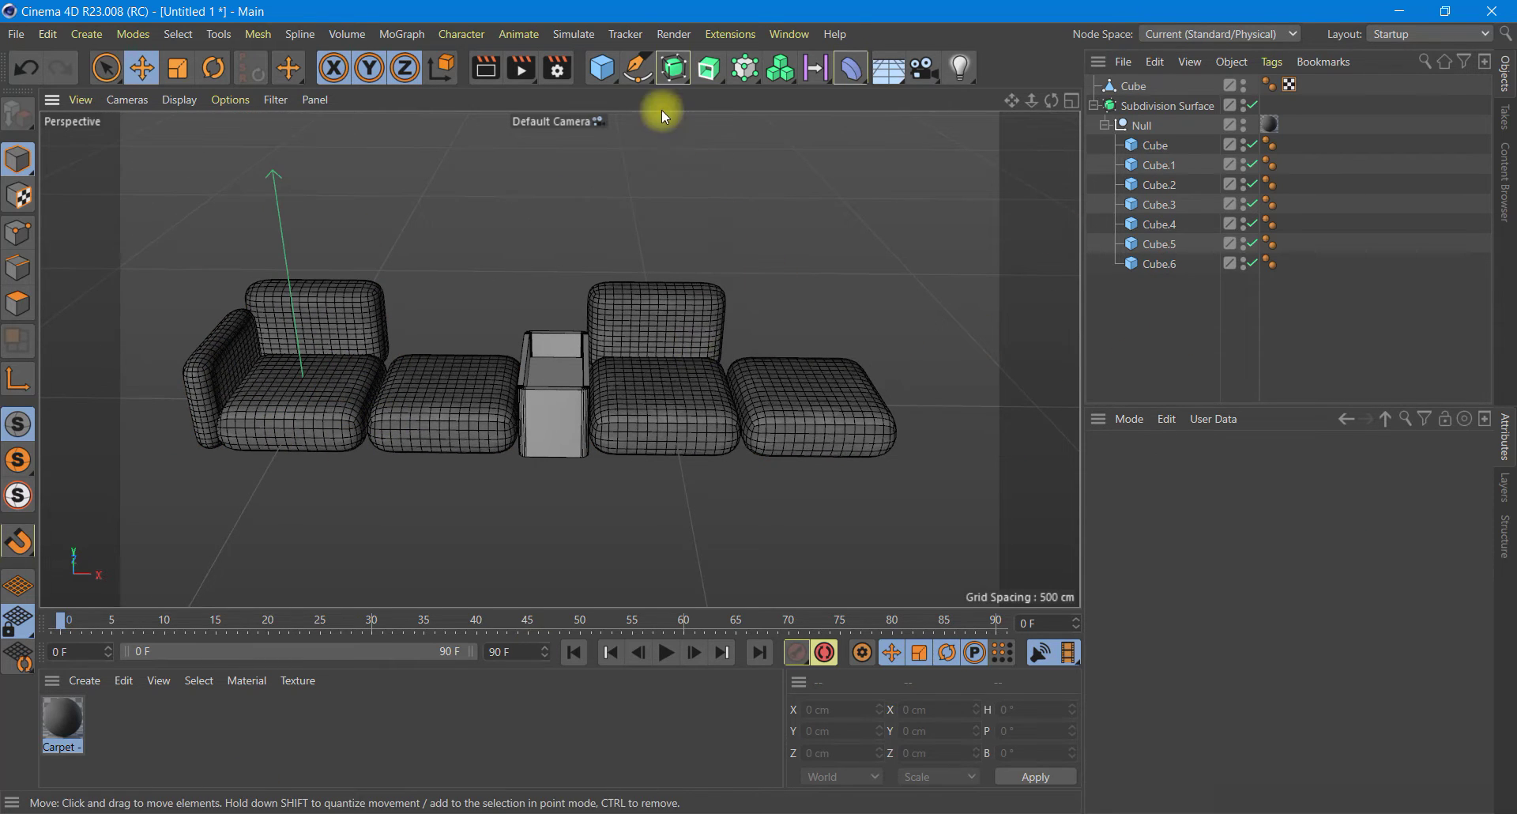
Step: Add a Rectangle spline lying flat on the XZ plane
click(638, 70)
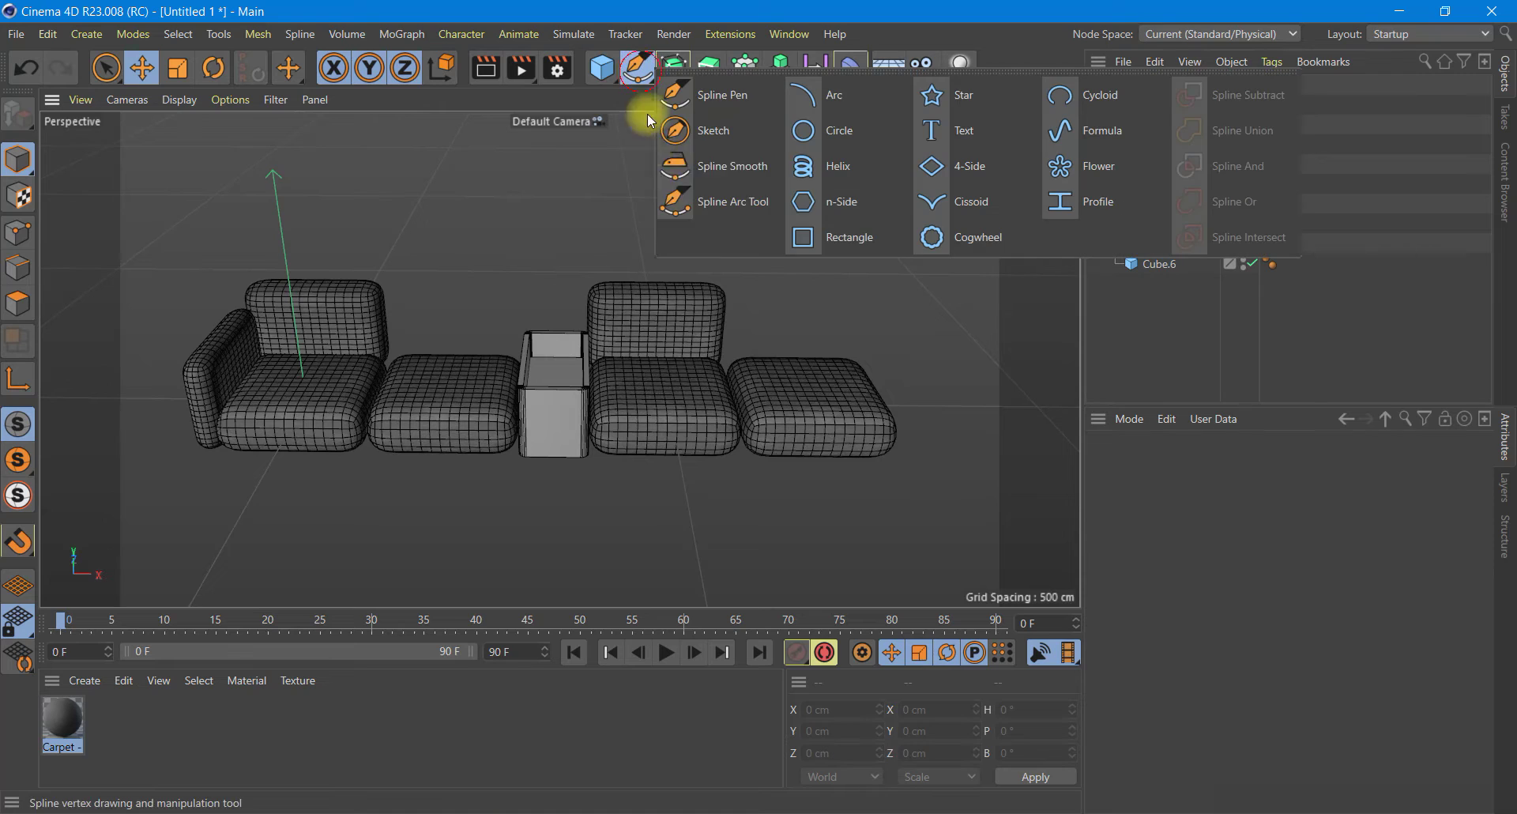
click(871, 239)
click(1190, 470)
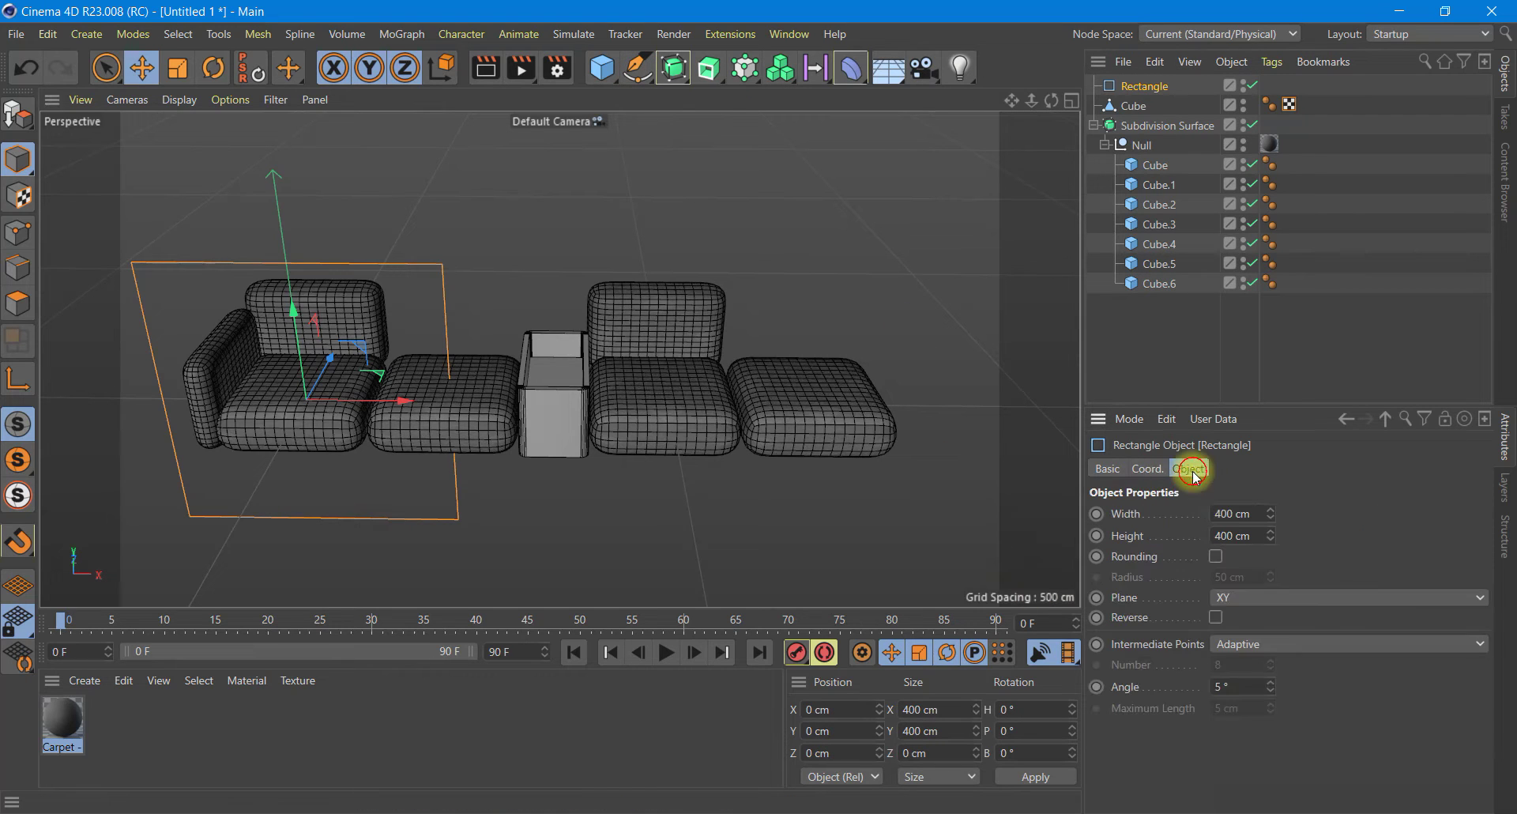
click(1256, 599)
click(1248, 659)
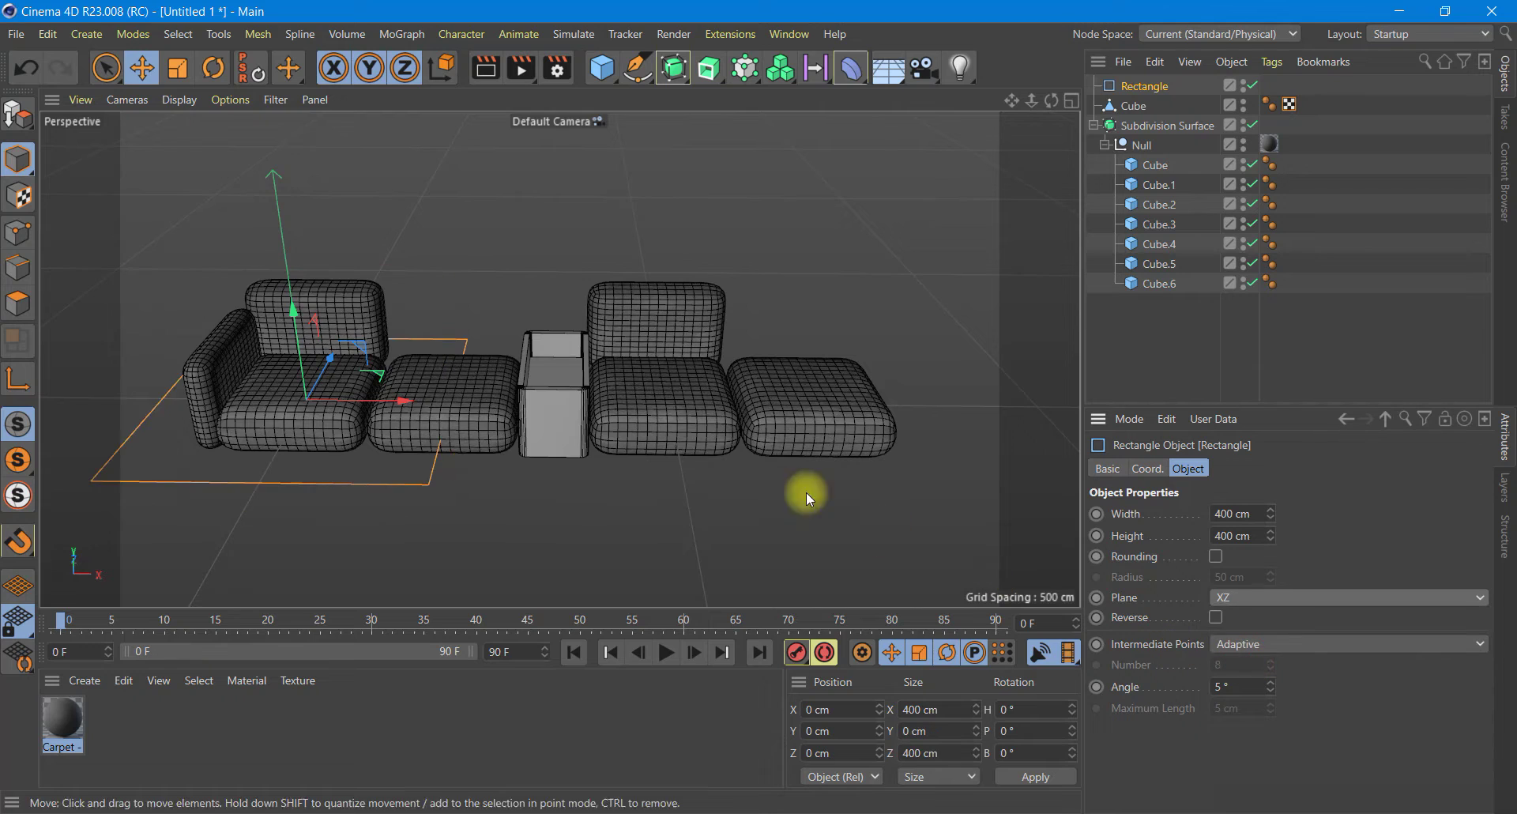
Step: Widen the rectangle to 895 cm and centre it under the sofa along X
mouse_move(363, 405)
mouse_down()
mouse_move(634, 420)
mouse_move(609, 416)
mouse_up()
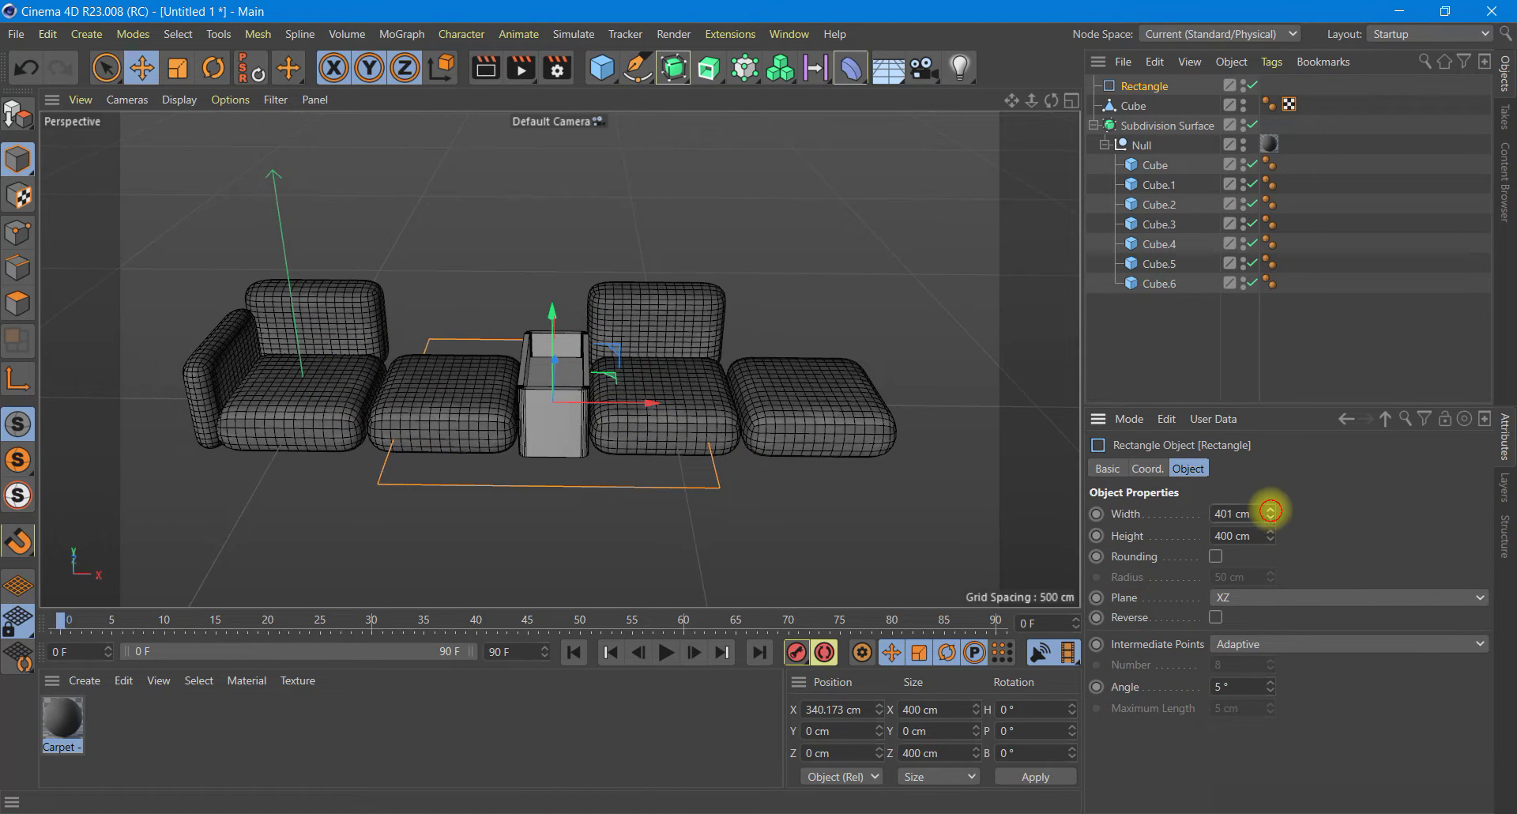
drag(1270, 512, 1272, 510)
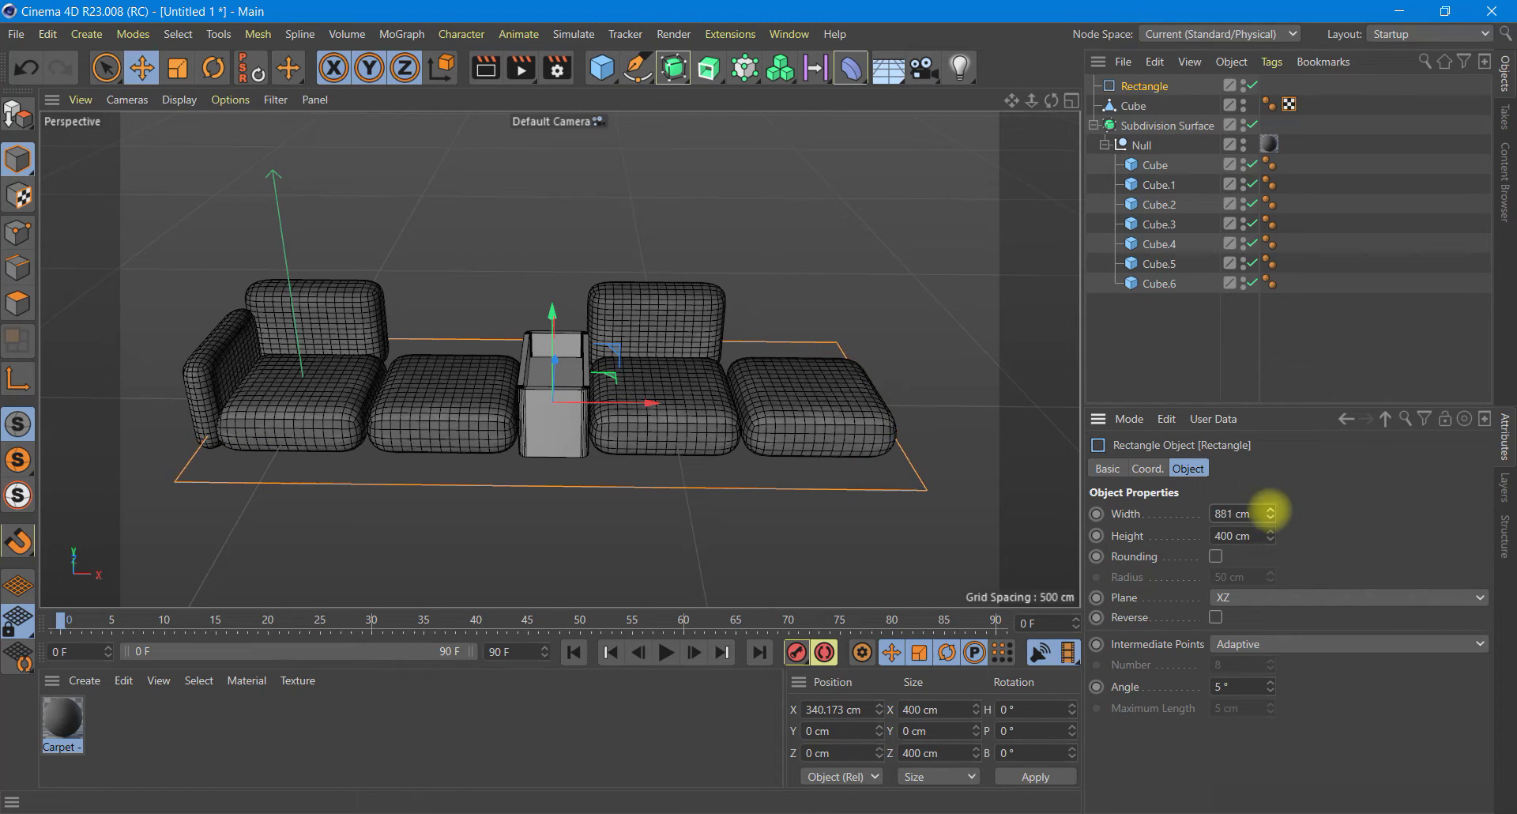
drag(1270, 512, 1269, 514)
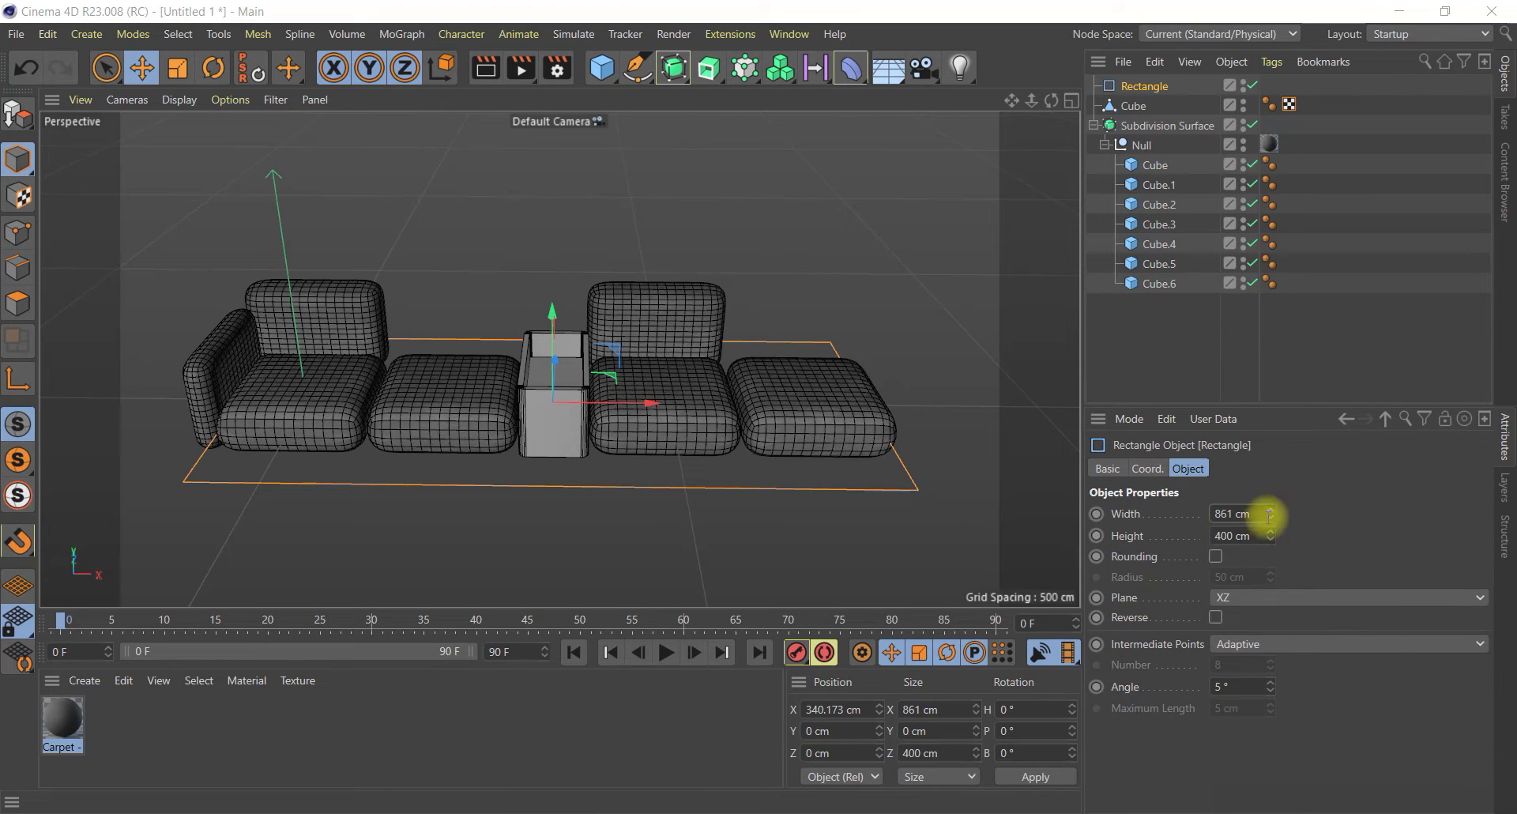
click(1269, 516)
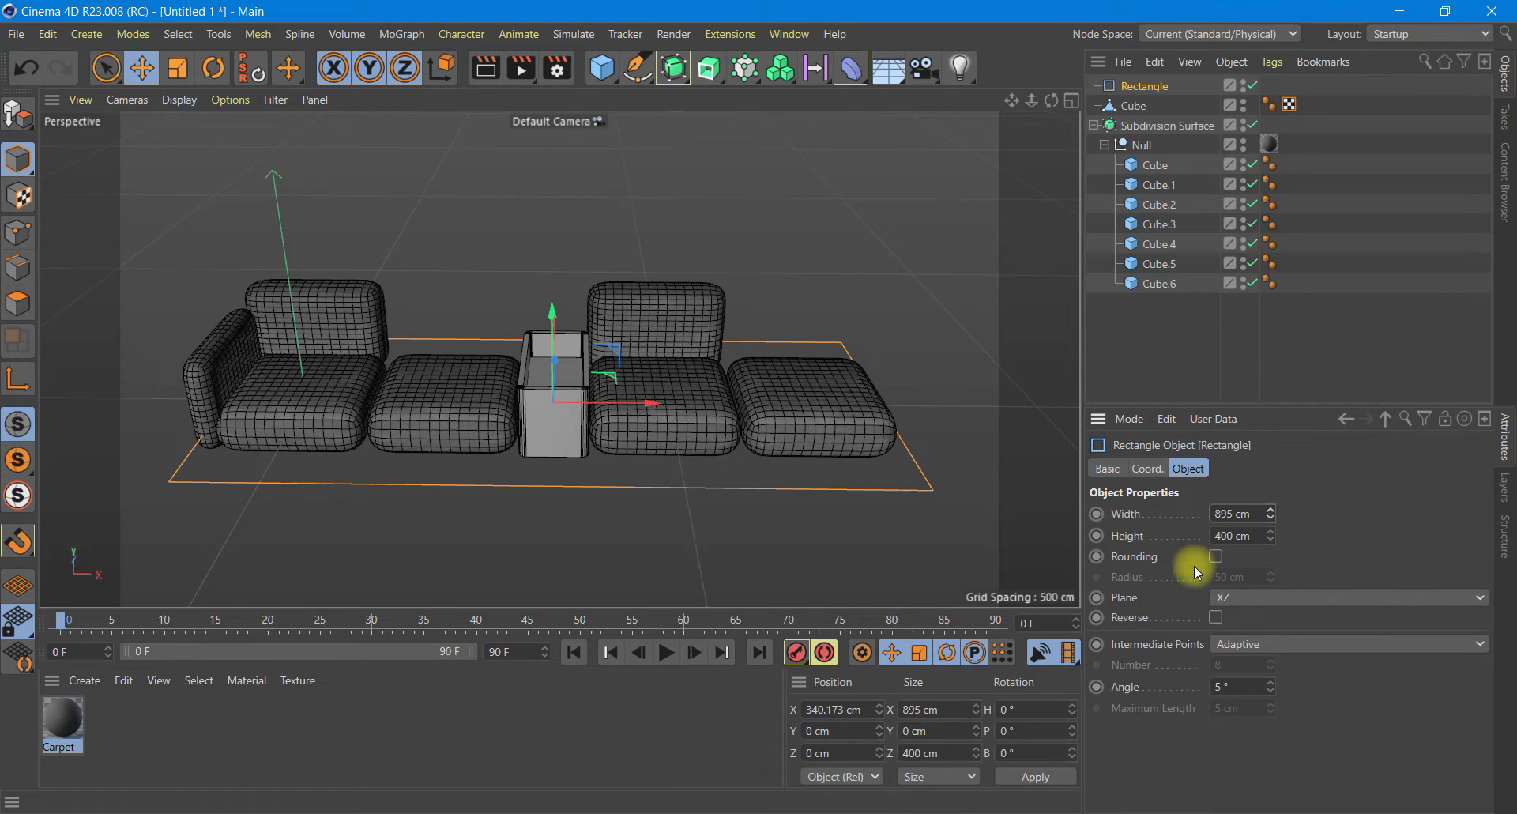
drag(662, 408, 648, 414)
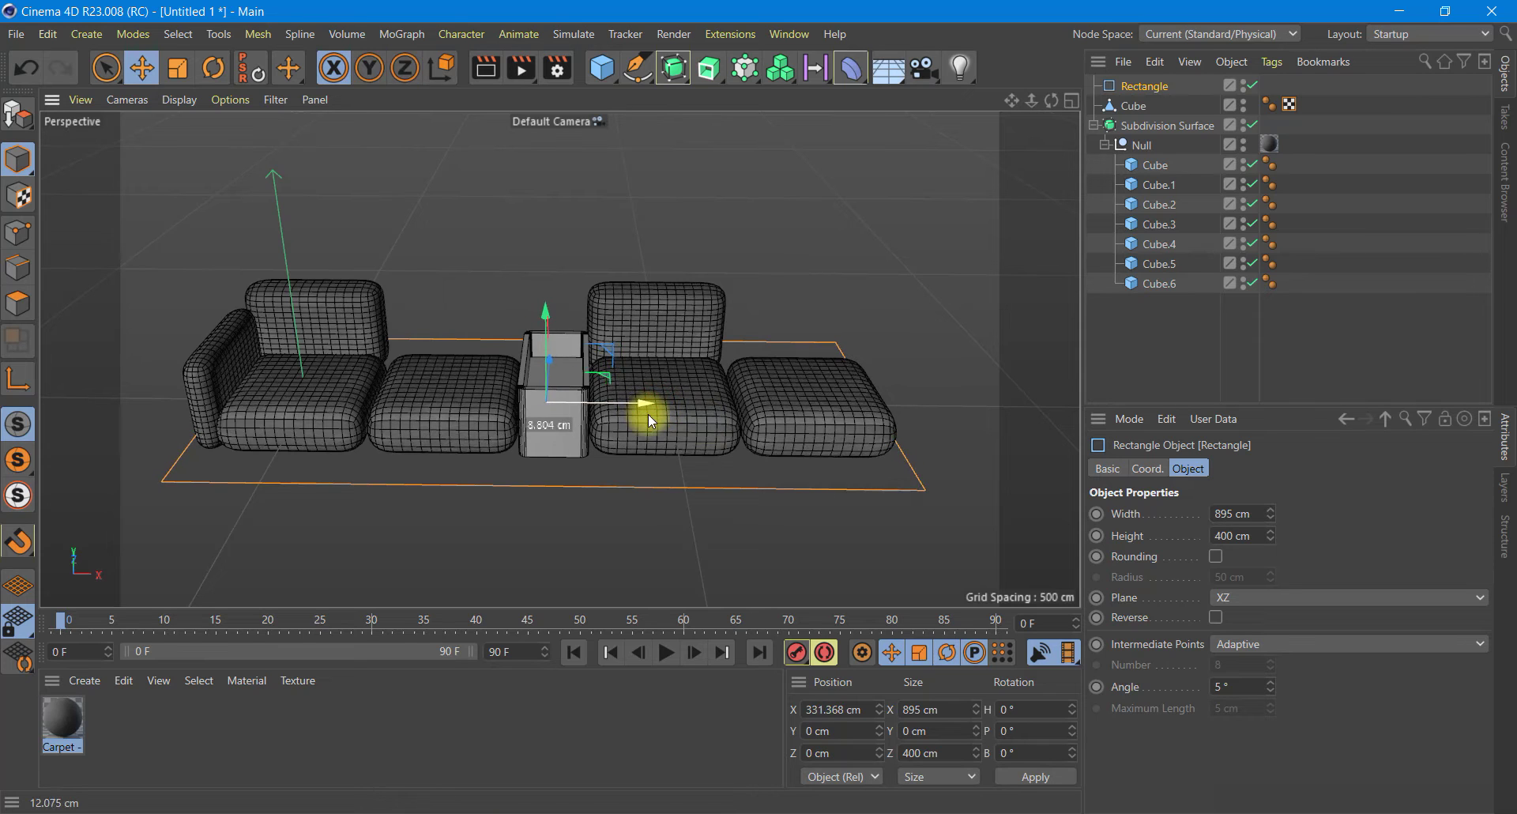
Step: Resize the base rectangle to 915 × 216 cm with 19 cm rounded corners and lower it
click(1072, 102)
click(1070, 101)
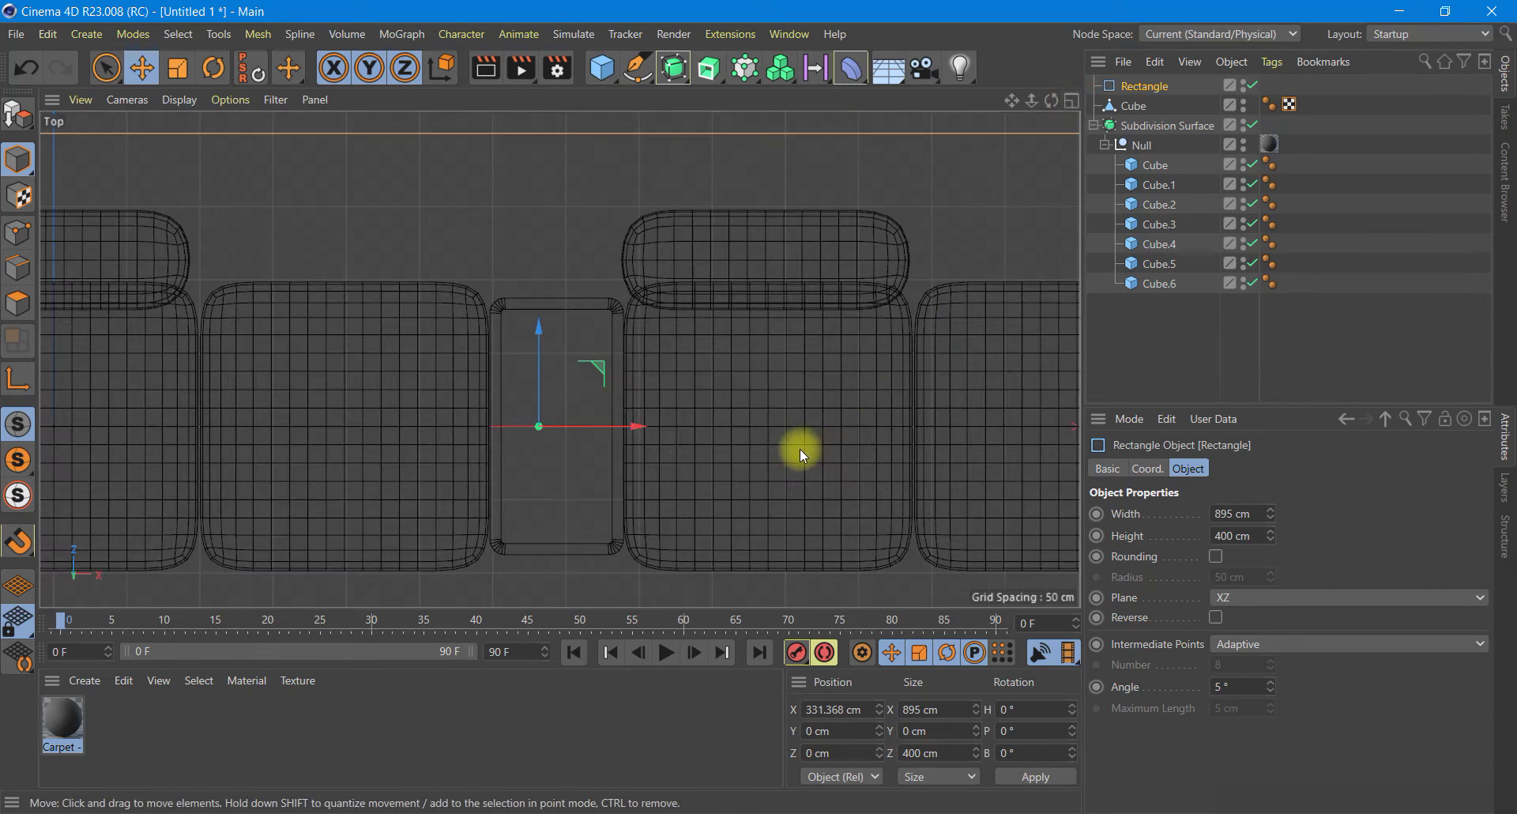
scroll(799, 448, down, 4)
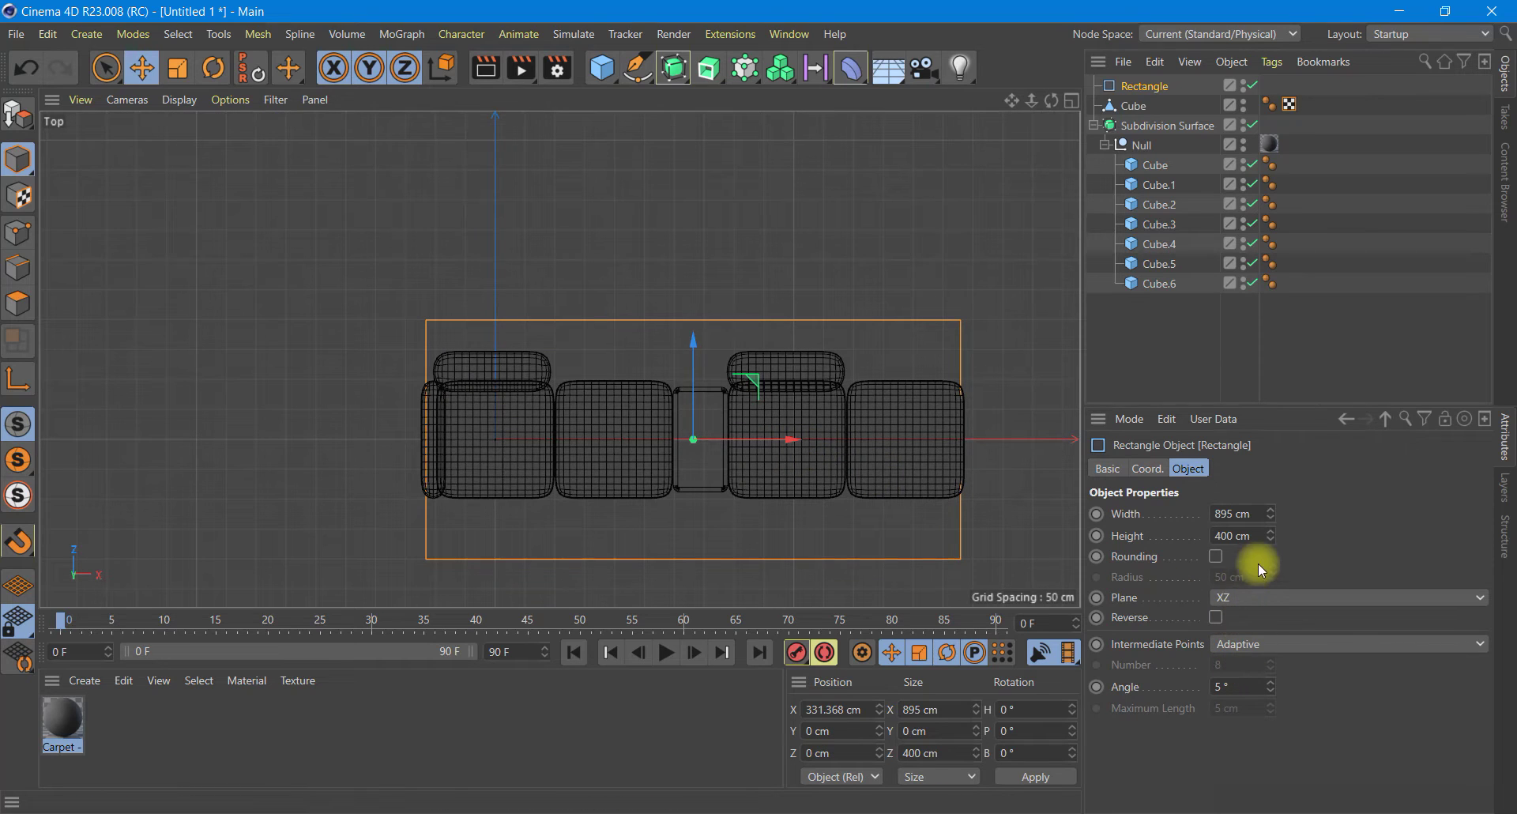
mouse_move(1273, 542)
mouse_down()
mouse_move(1288, 540)
mouse_move(1270, 535)
mouse_up()
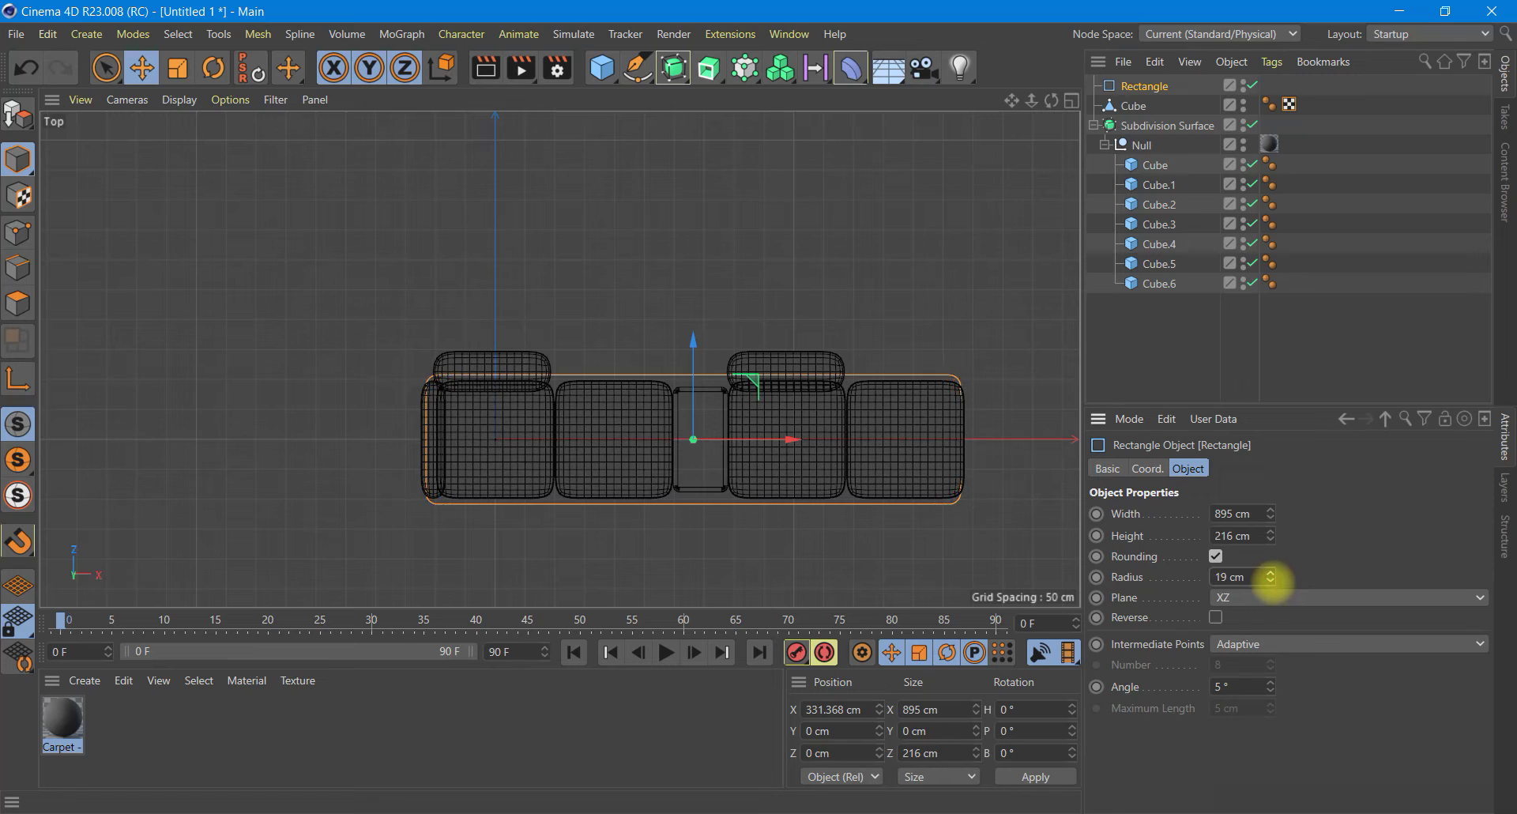
drag(1274, 510, 1274, 512)
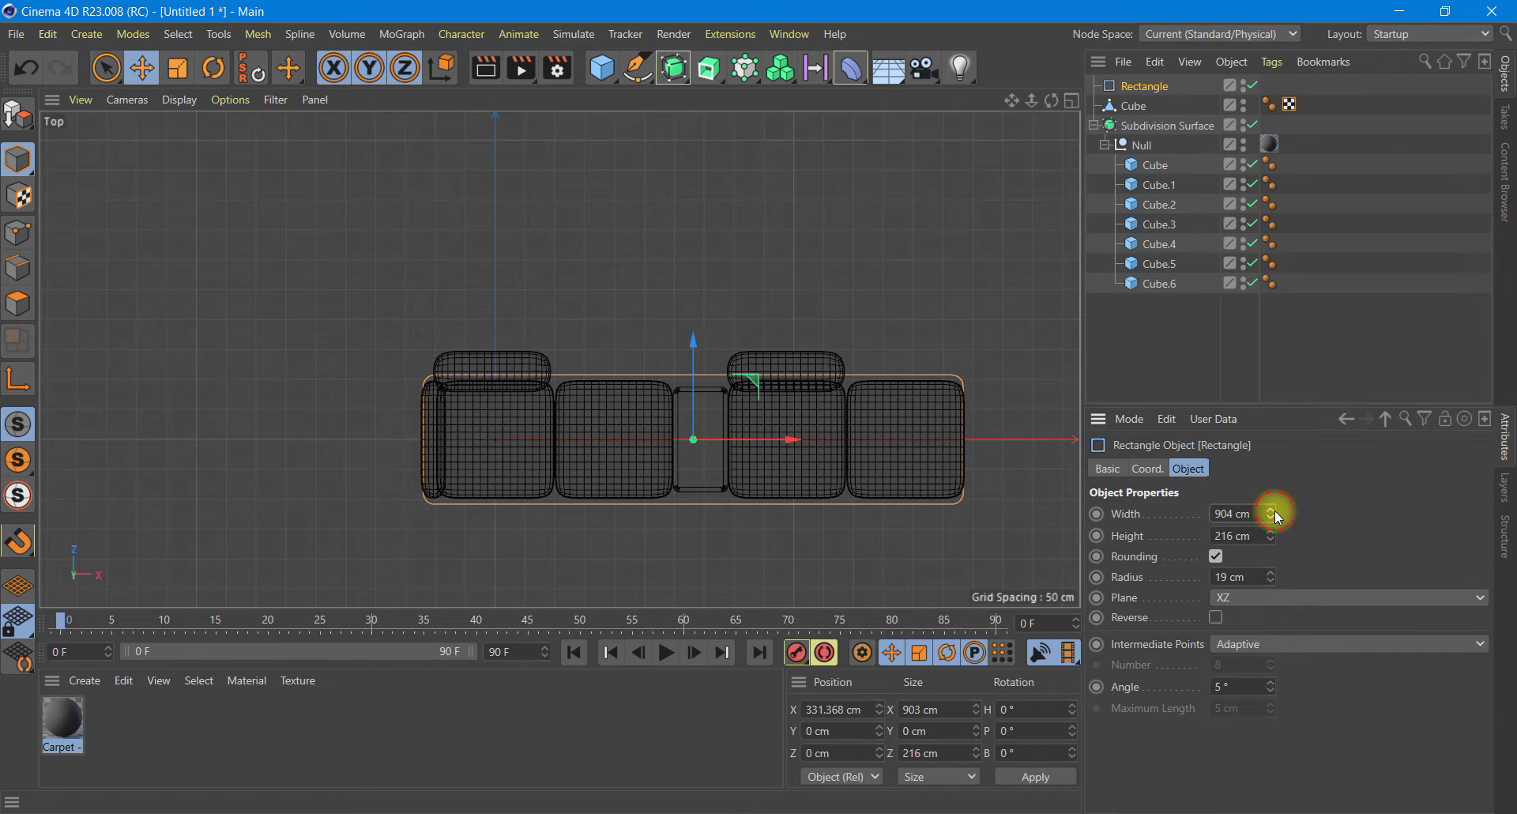
drag(1275, 512, 1275, 513)
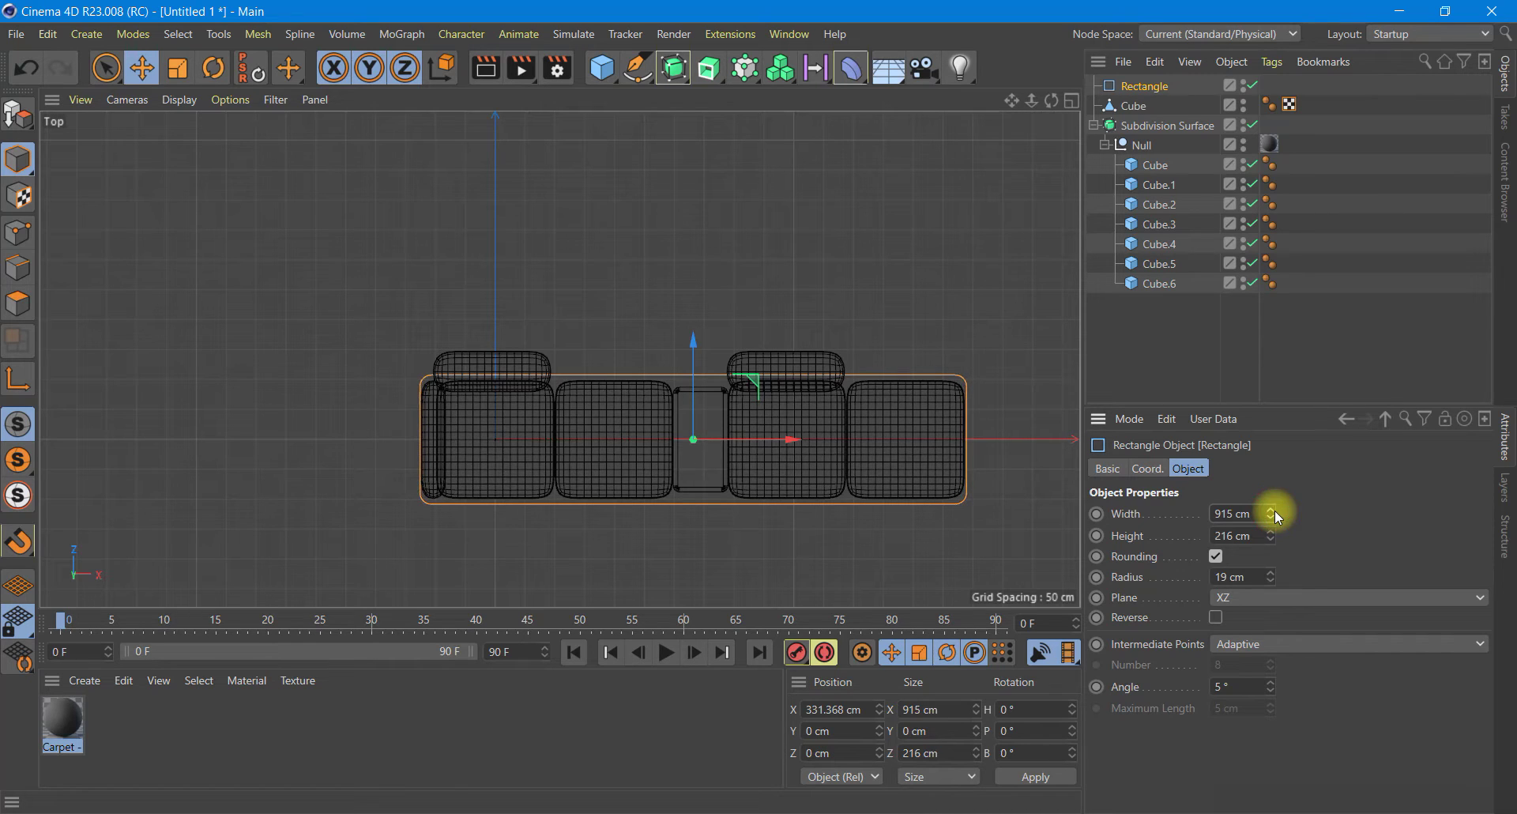
click(1069, 101)
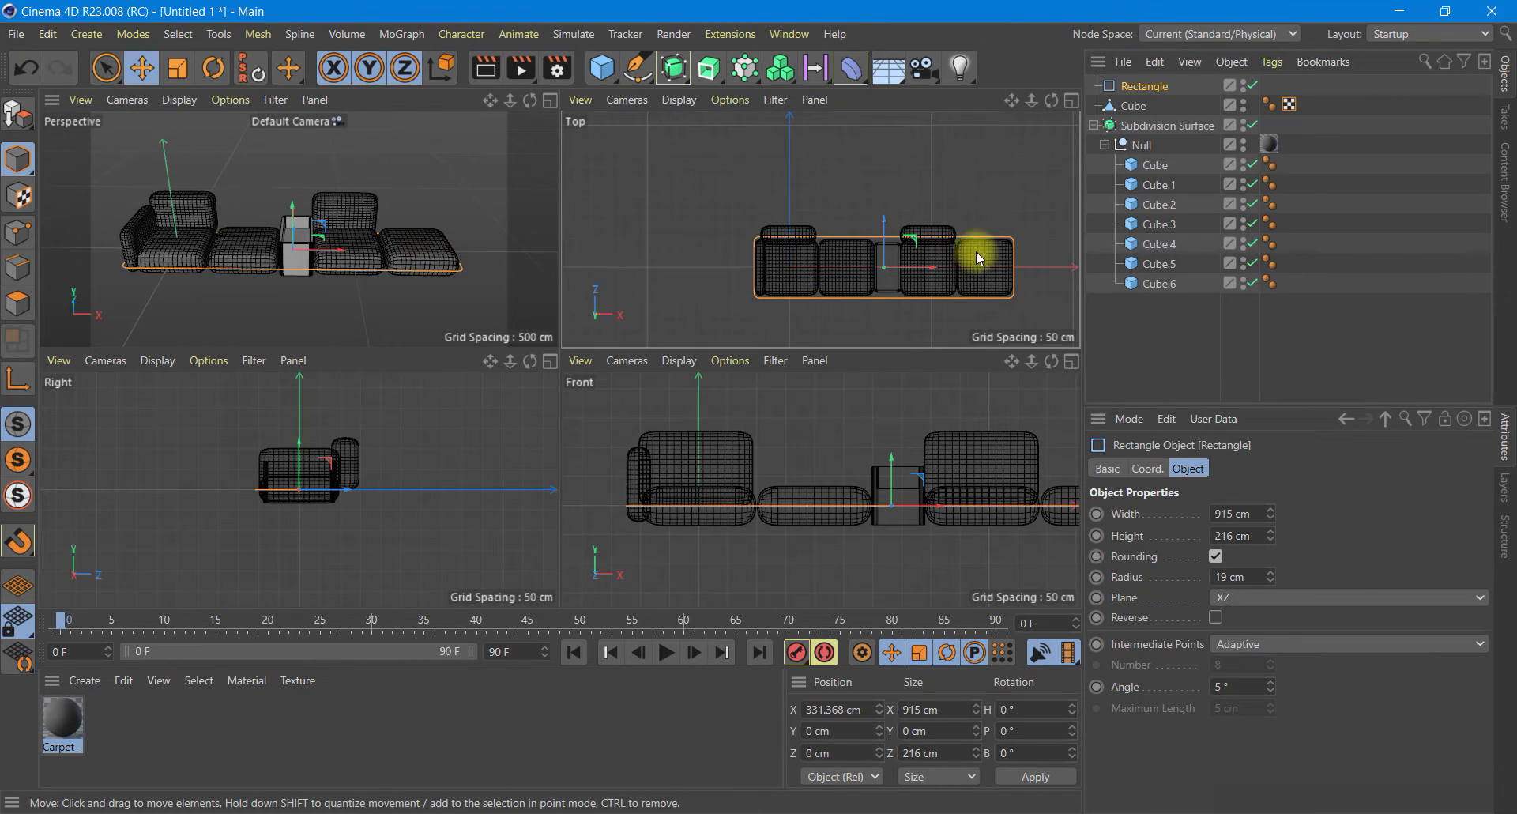
drag(890, 464, 890, 477)
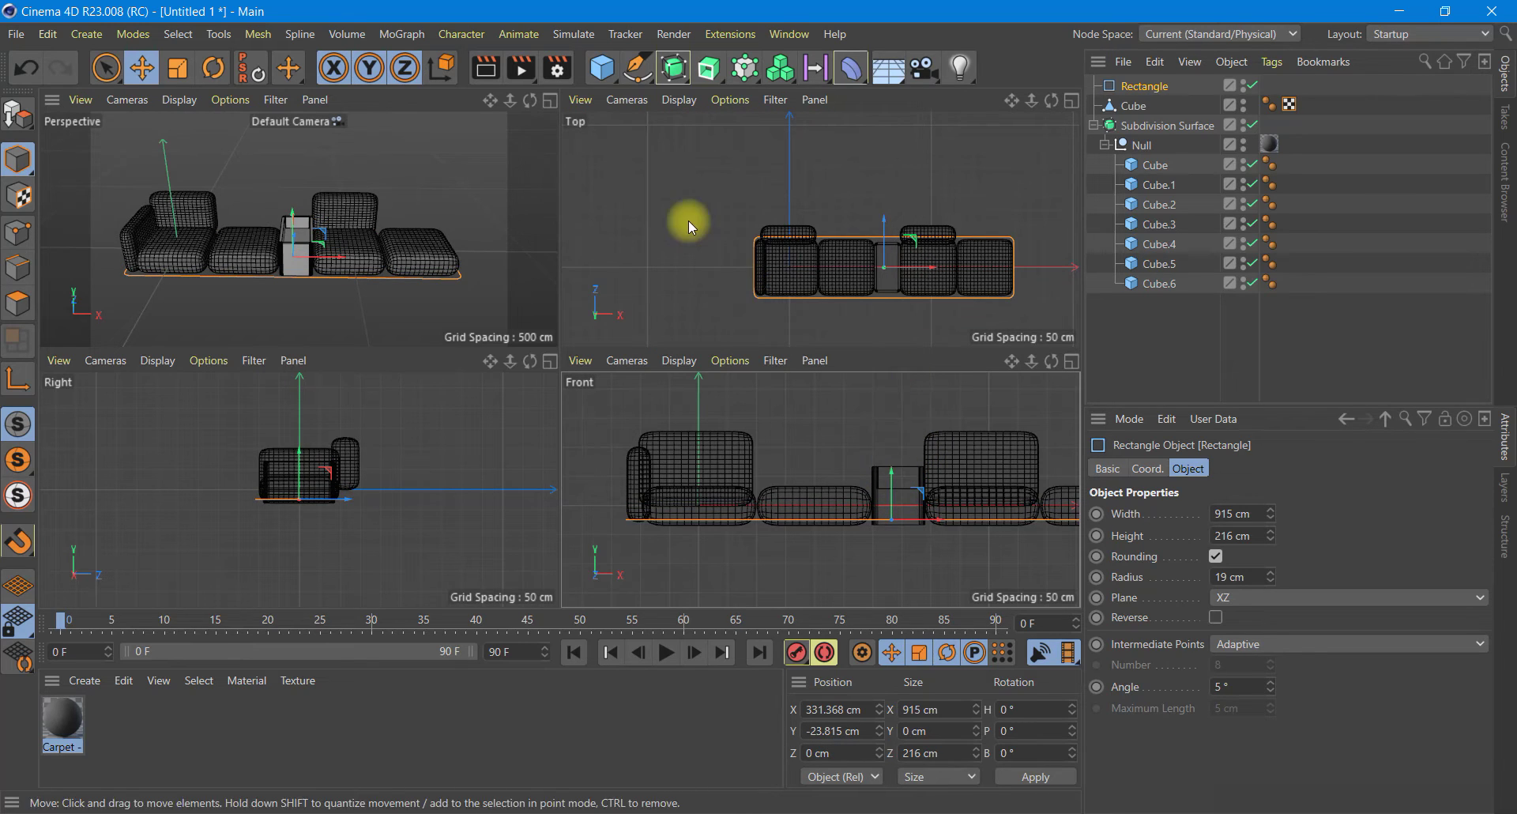
Step: Add an Extrude with Y direction and place the Rectangle inside it
click(709, 68)
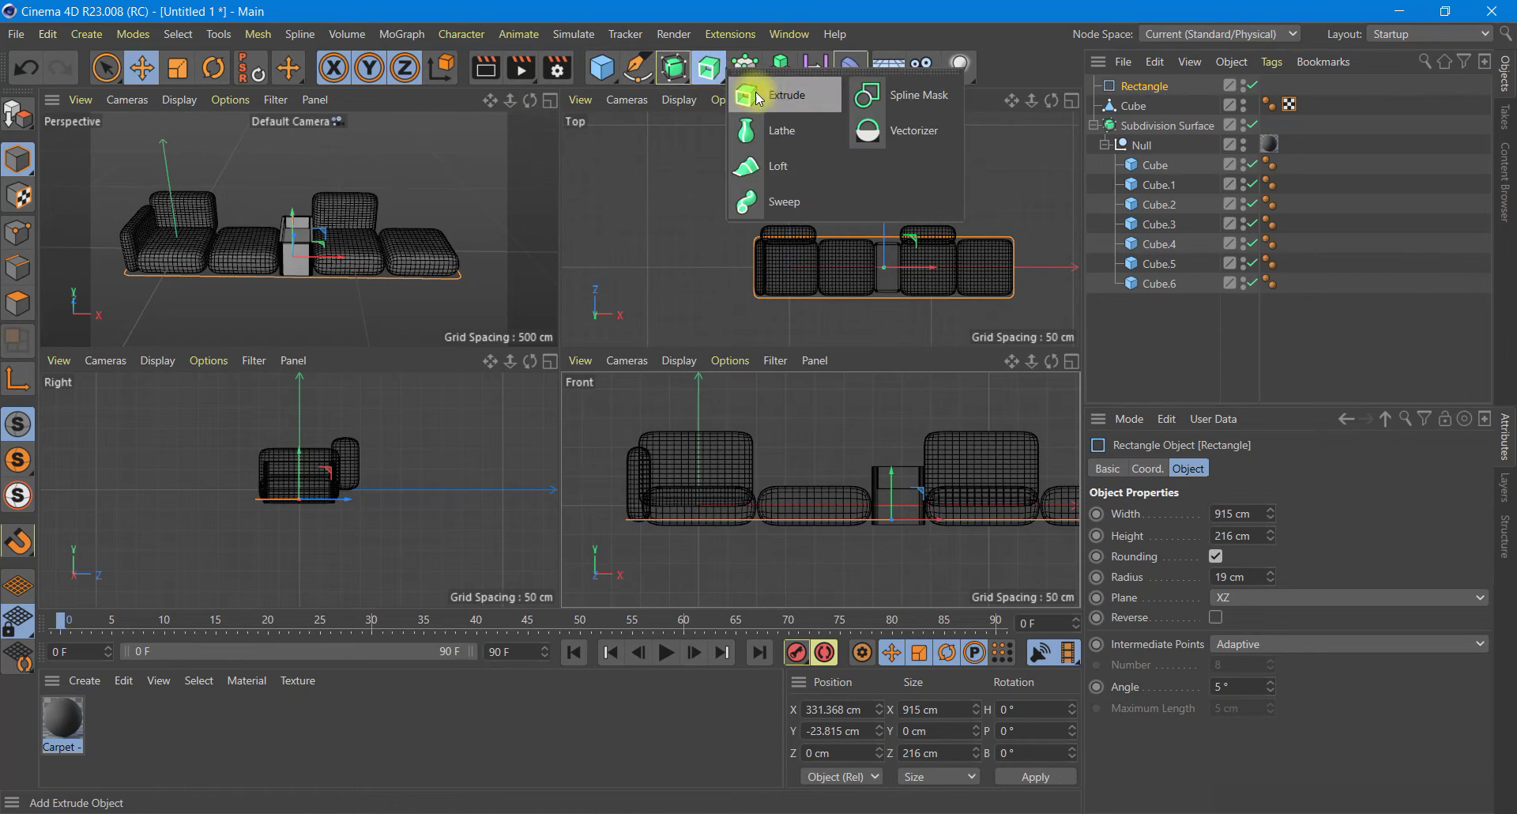
click(757, 98)
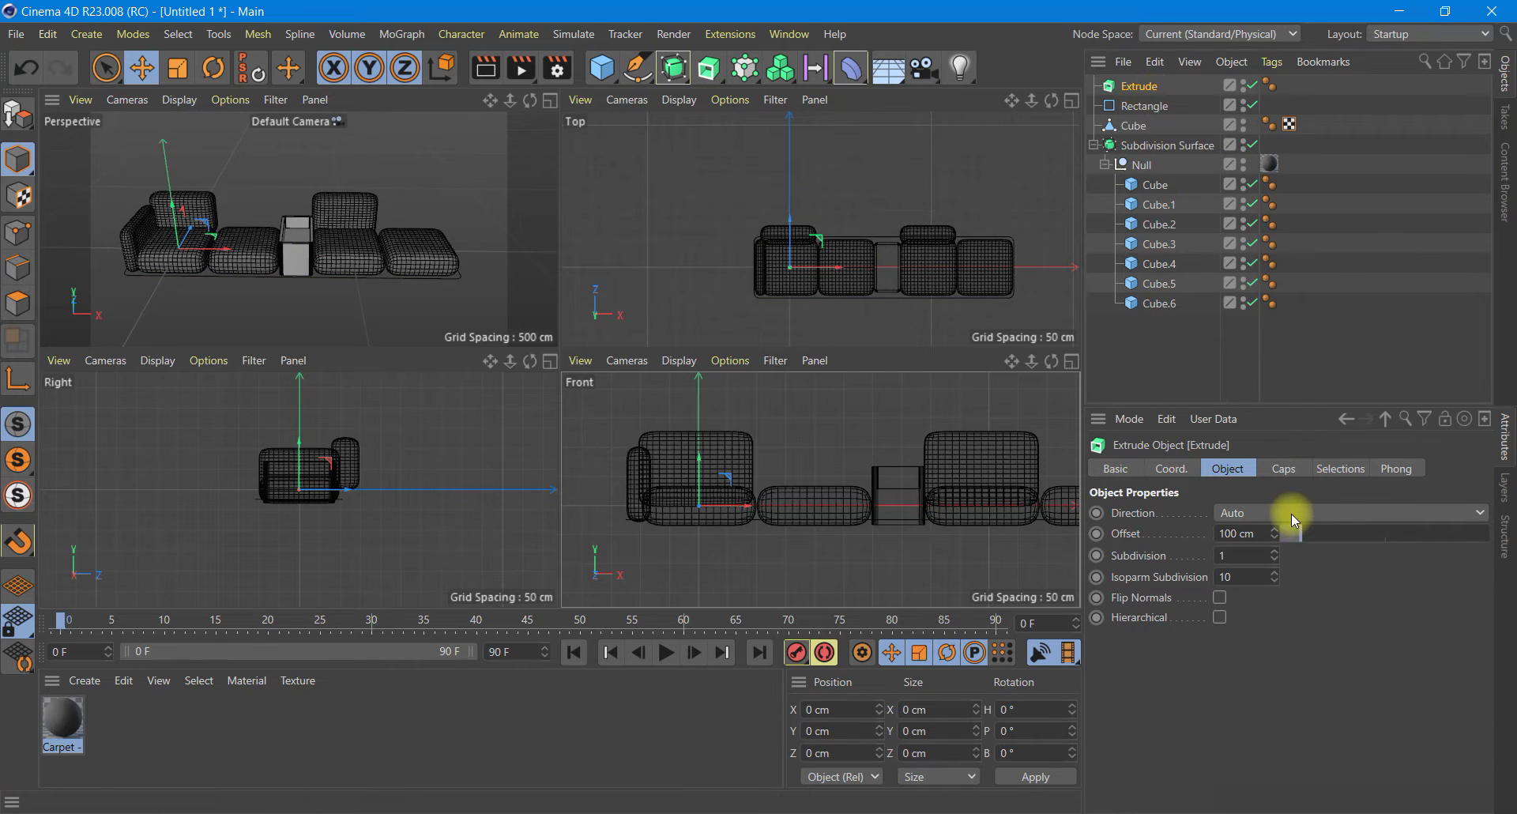
click(1293, 519)
click(1260, 575)
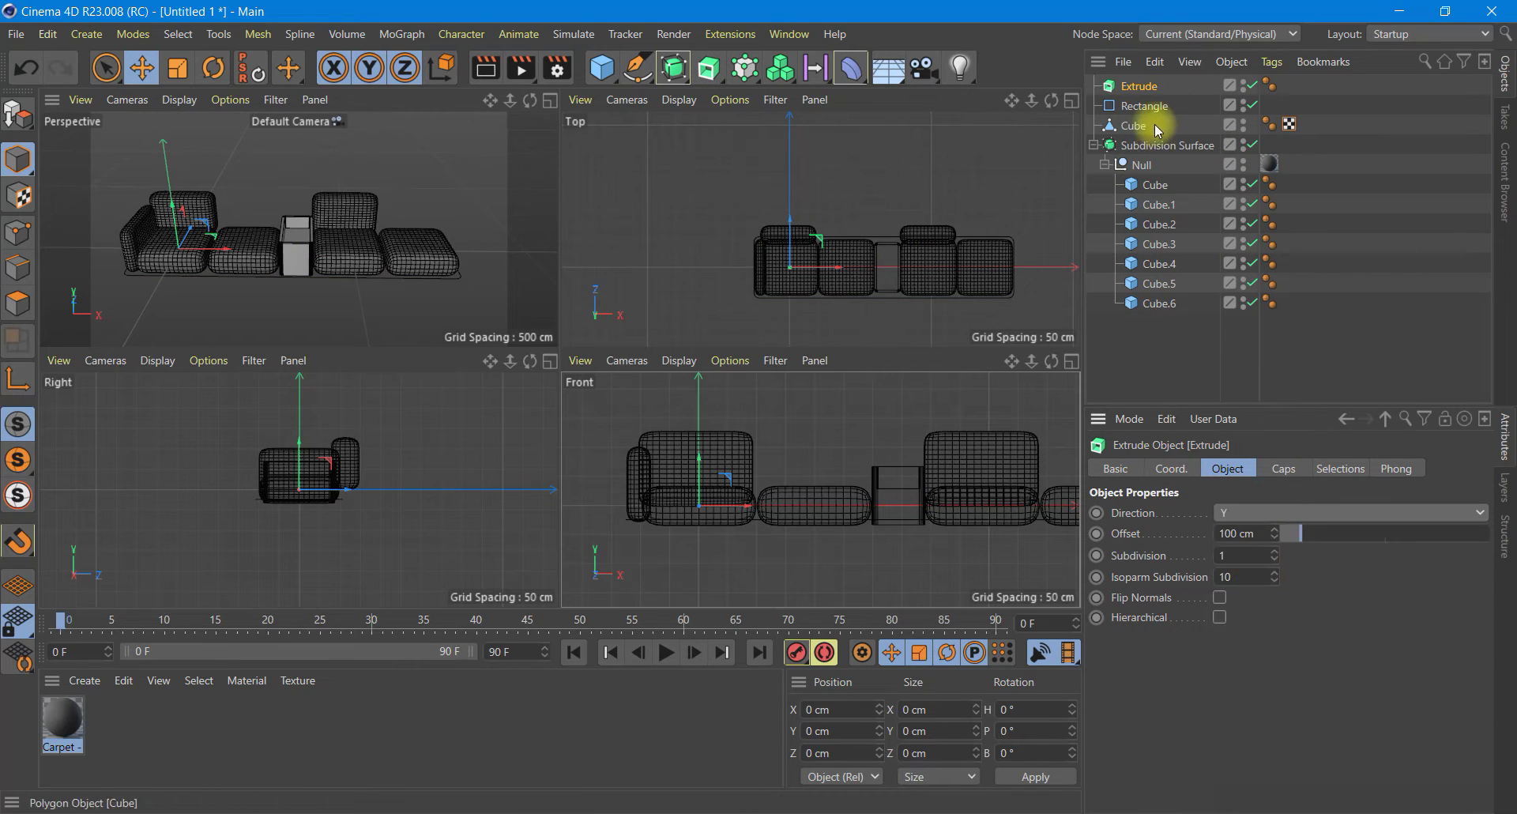
drag(1143, 105, 1139, 87)
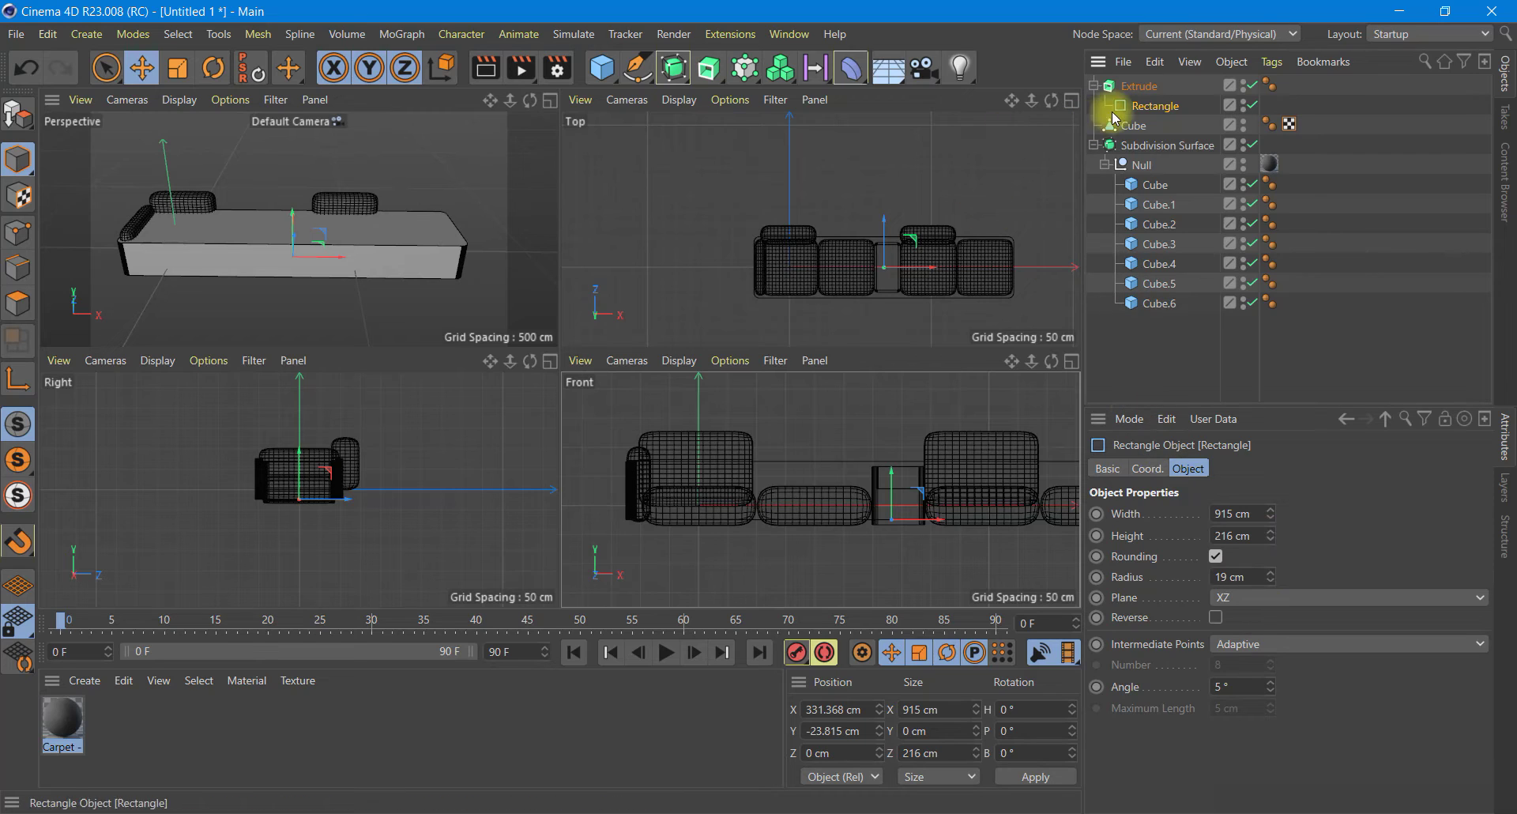
Step: Set the extruded base to 21 cm thick and position it beneath the cushions
click(1139, 85)
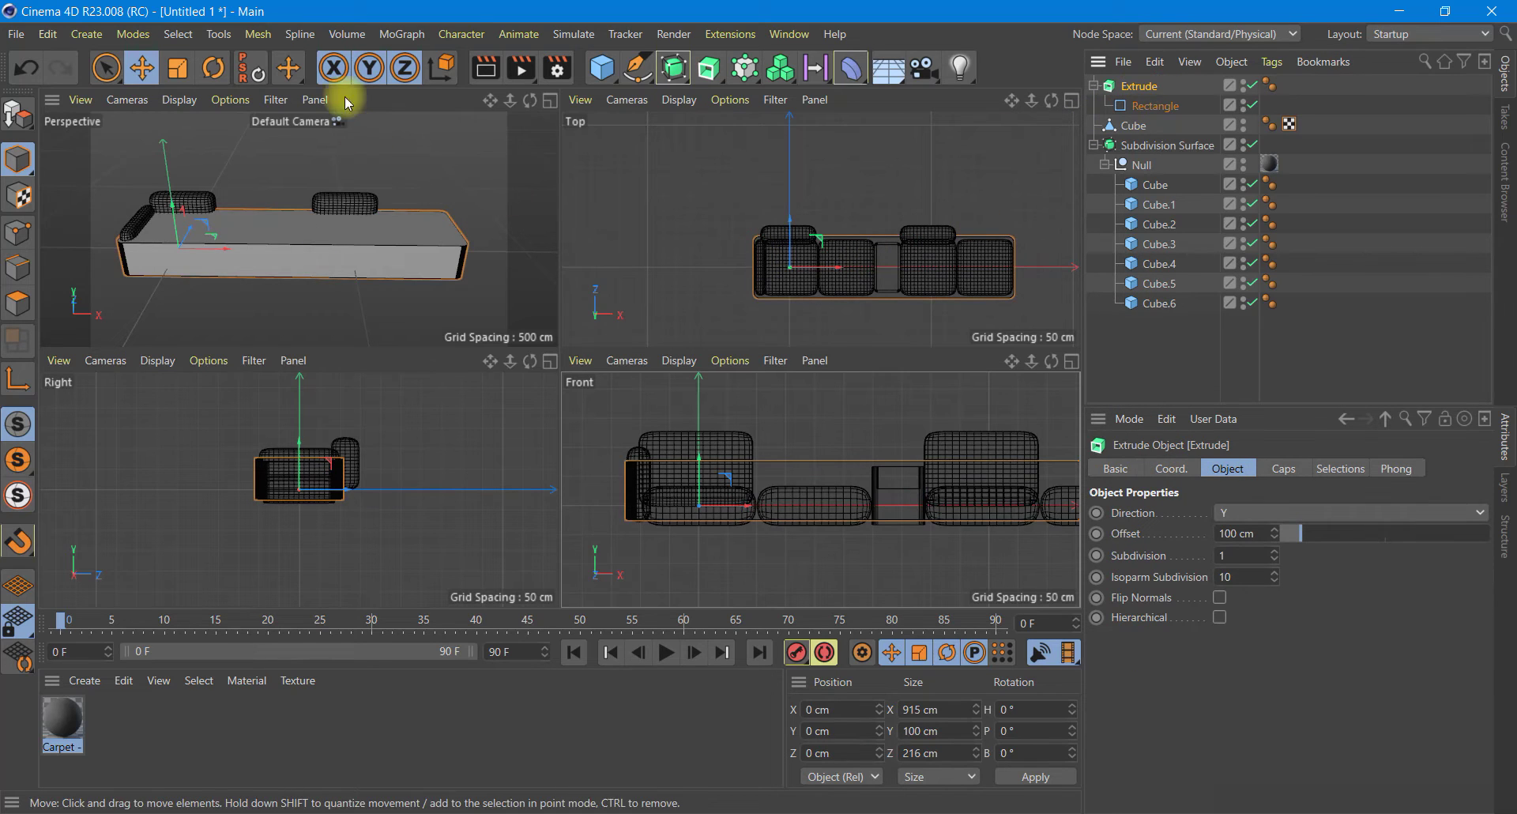
click(442, 68)
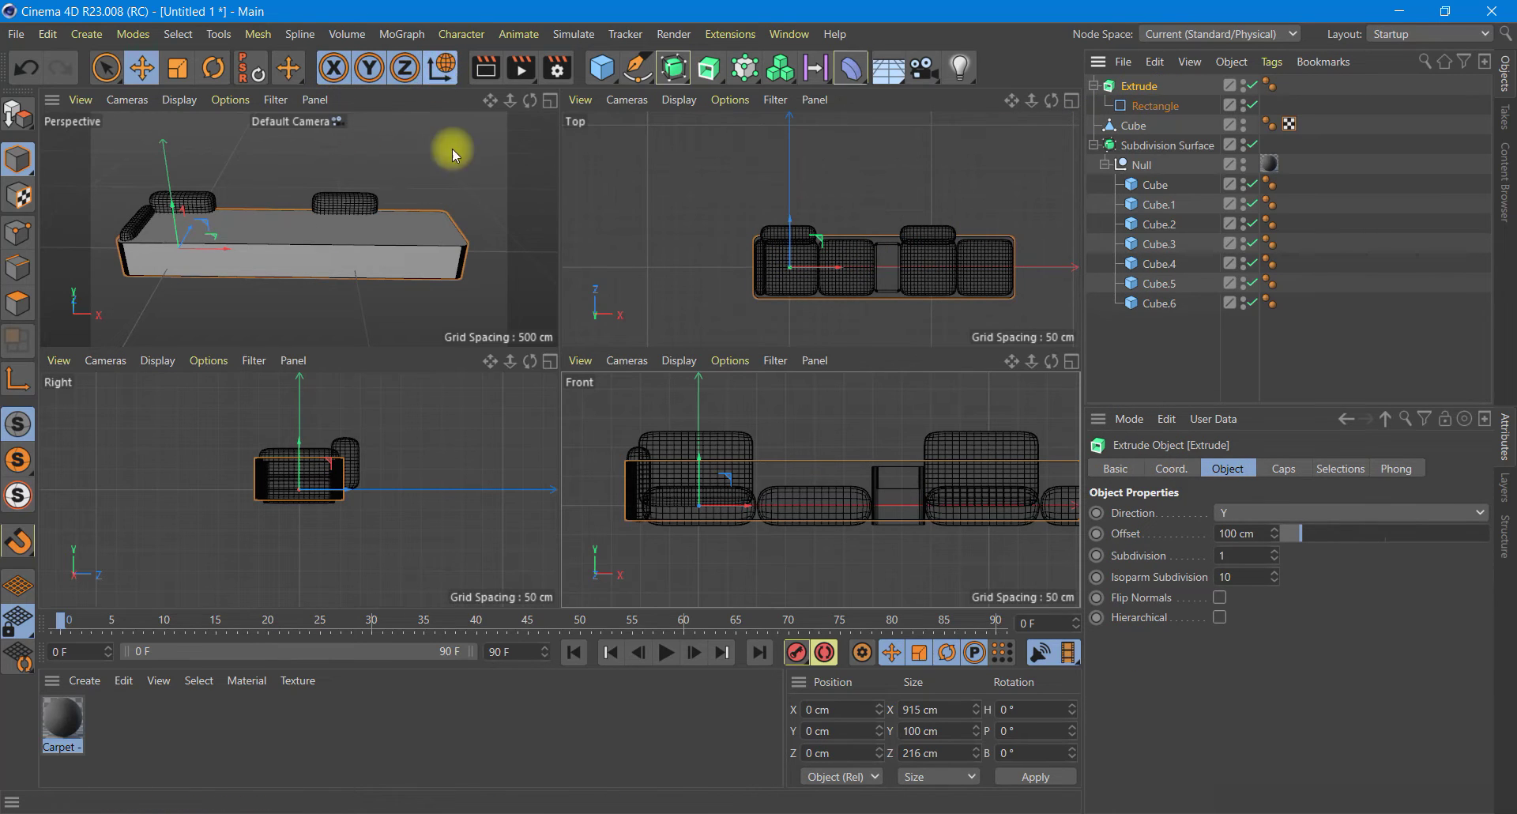
click(445, 71)
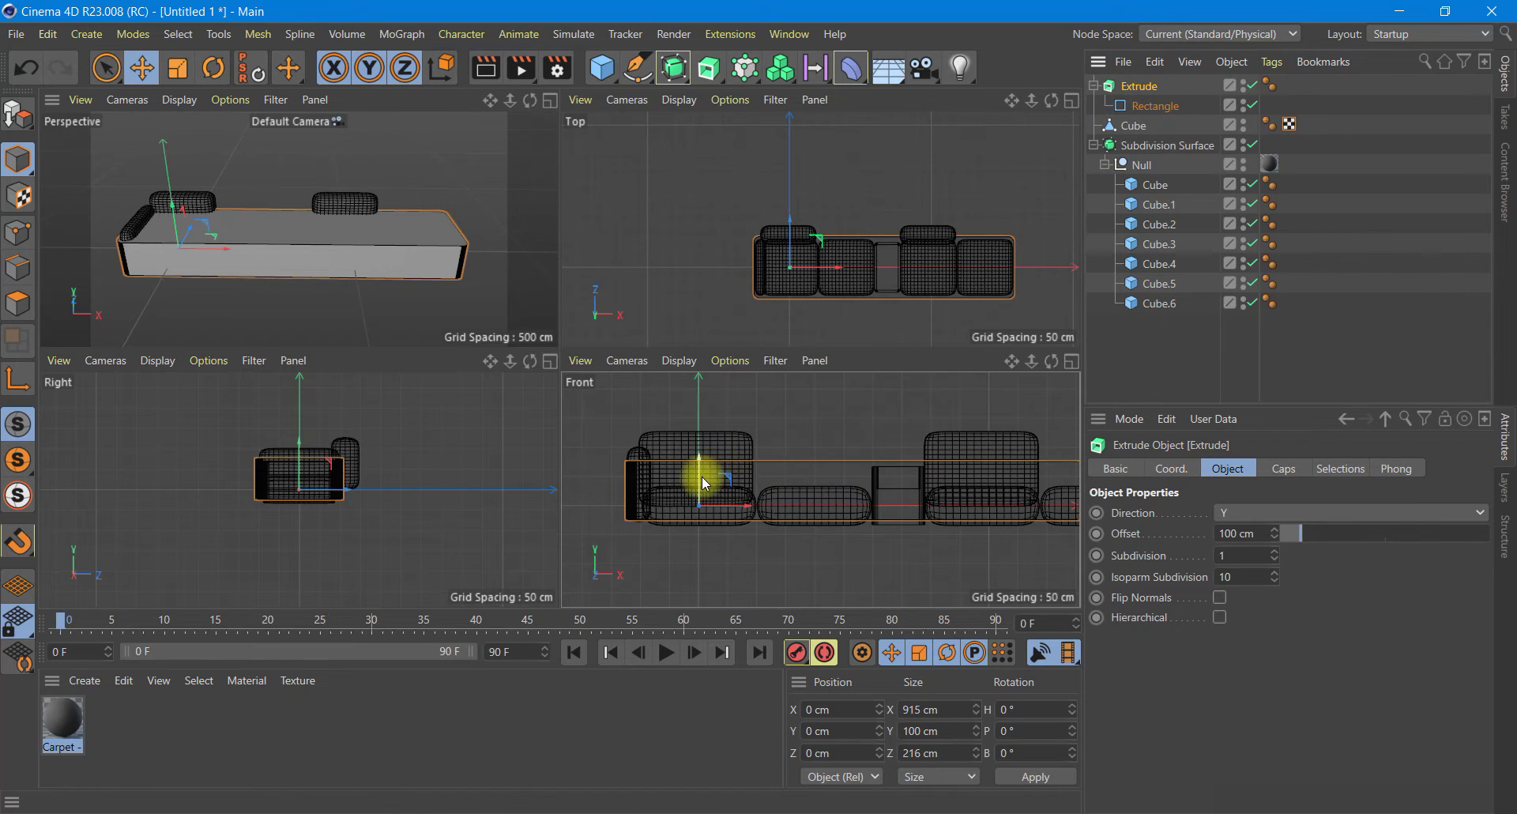
drag(706, 483, 712, 533)
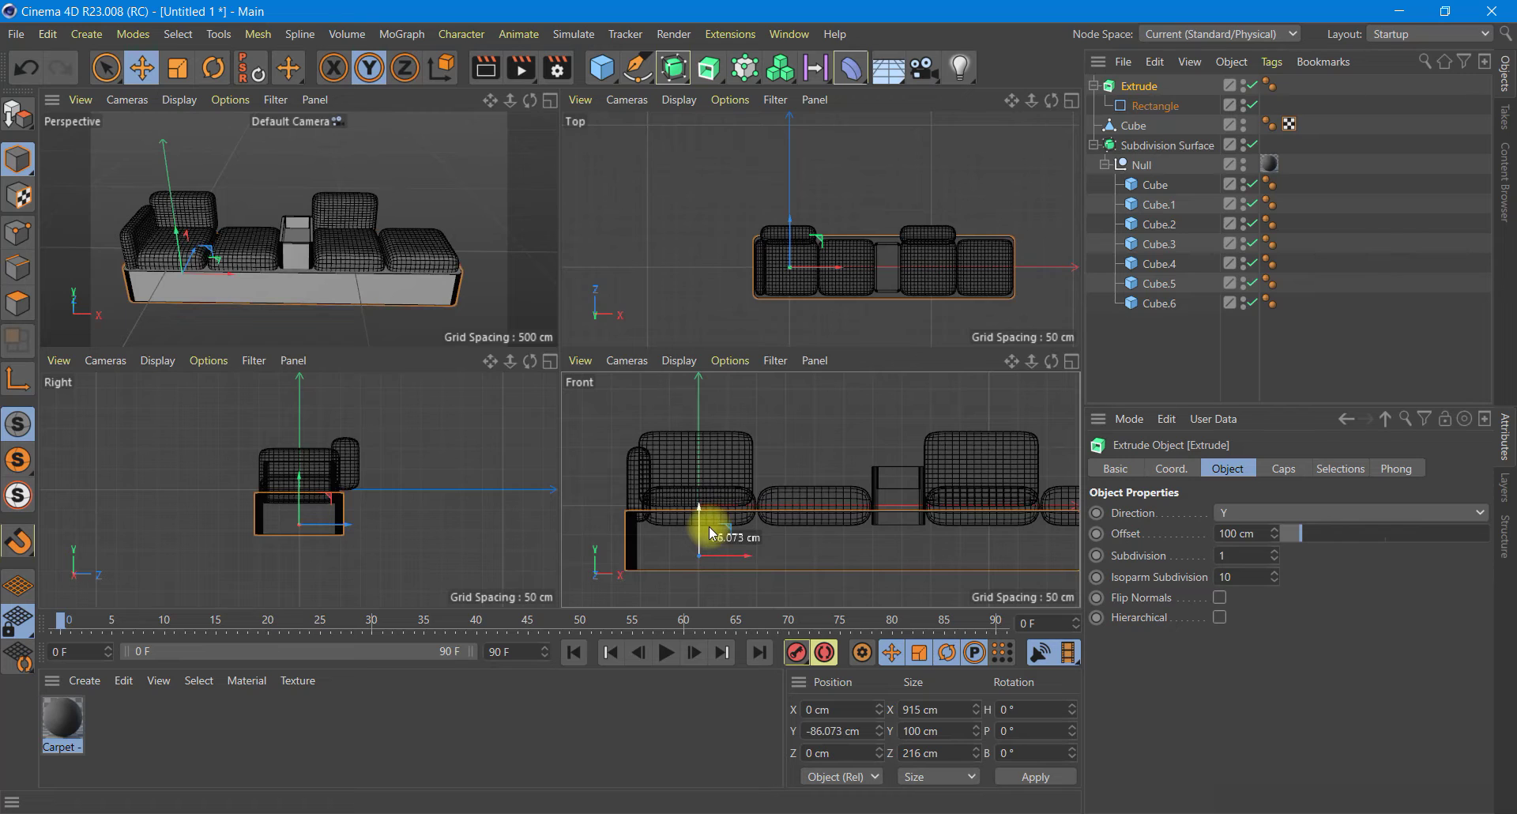
click(550, 100)
mouse_move(752, 407)
alt+mouse_down()
mouse_move(565, 396)
mouse_move(542, 362)
mouse_move(677, 366)
mouse_move(731, 395)
alt+mouse_up()
drag(1288, 536, 1287, 533)
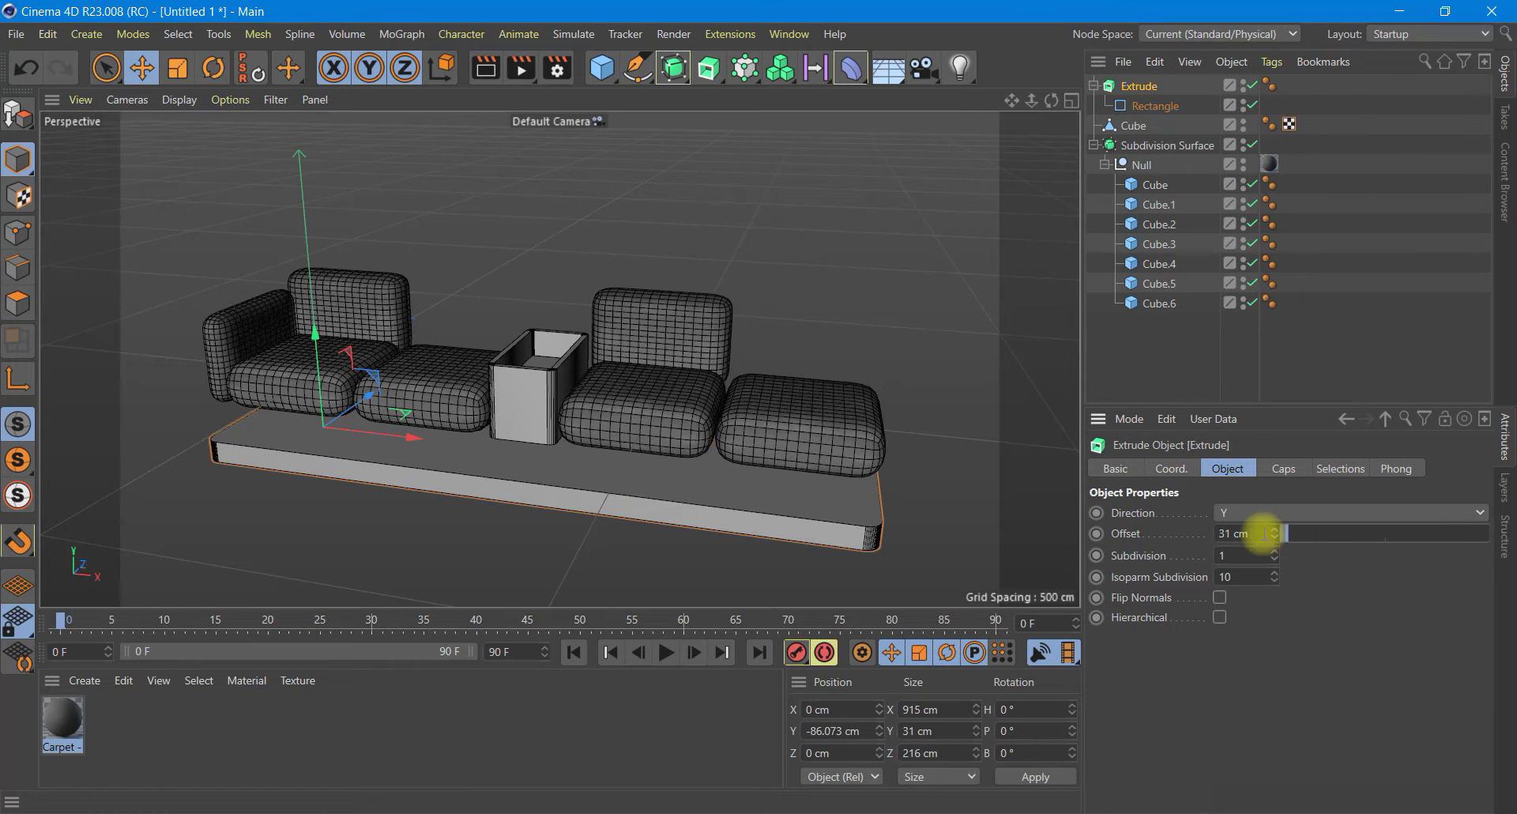
drag(315, 369, 319, 324)
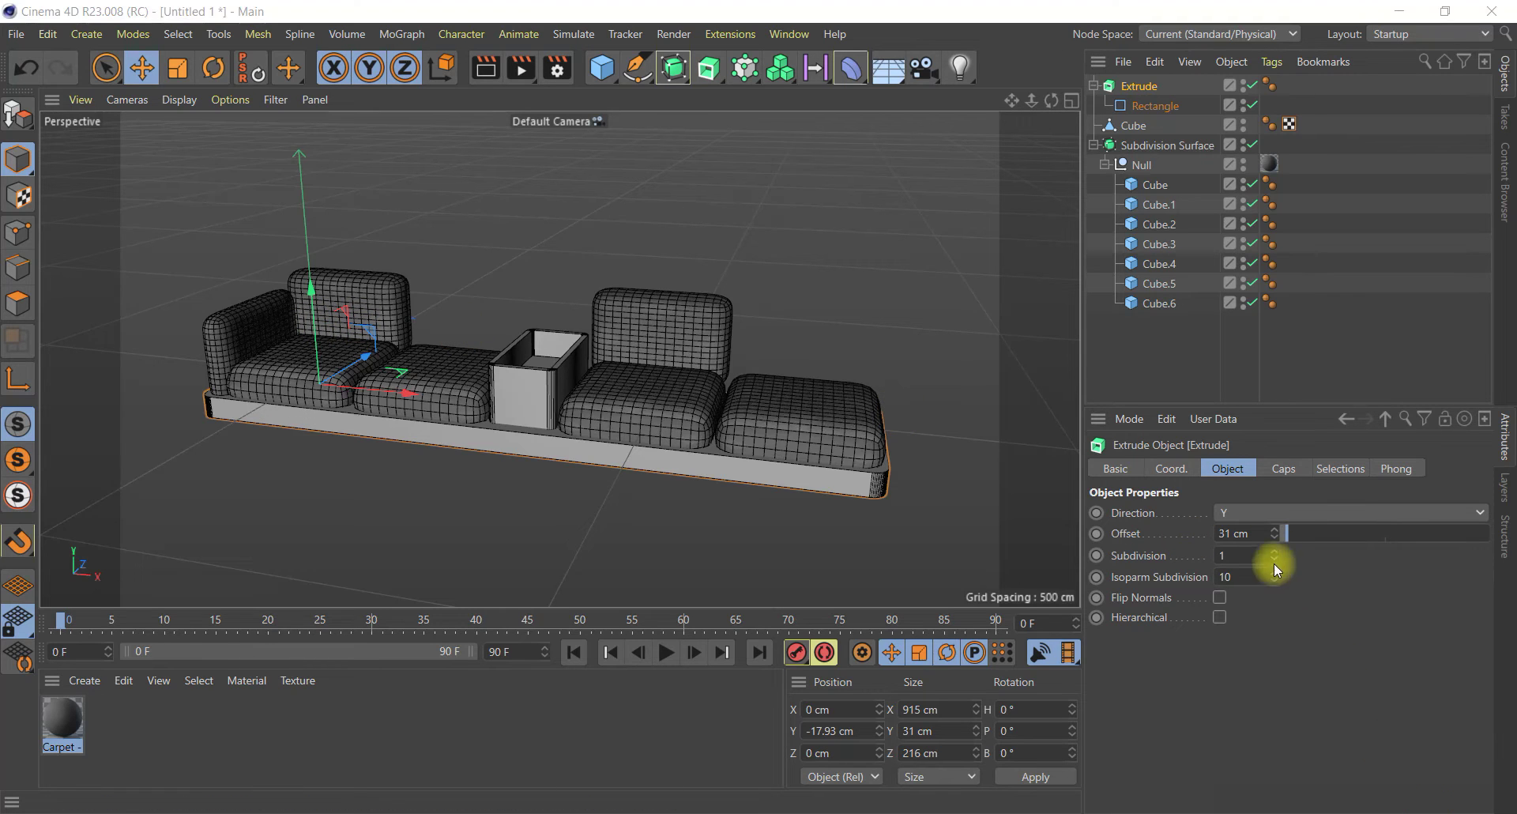
drag(1283, 537, 1280, 542)
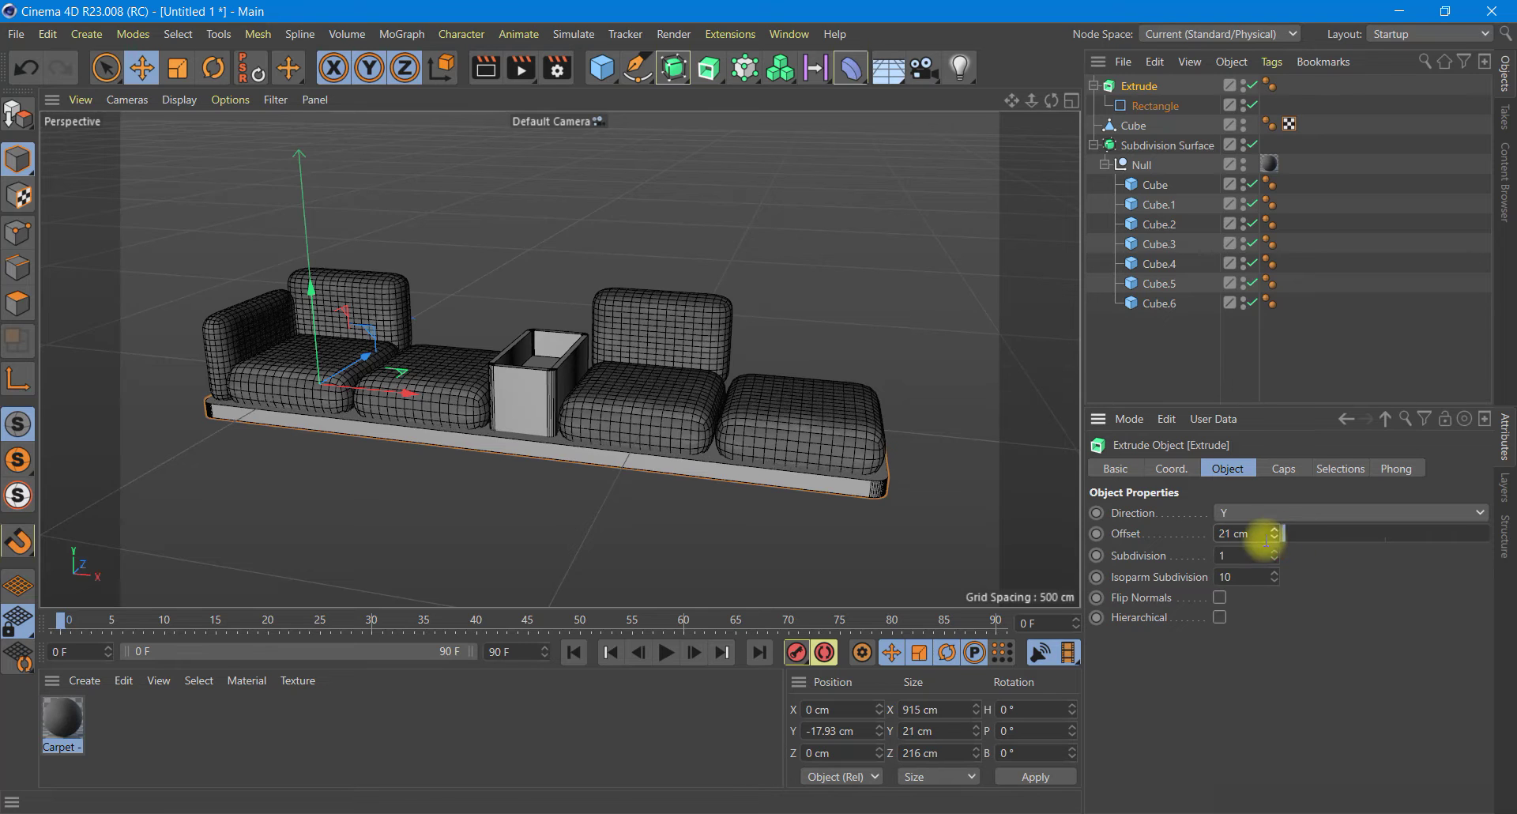
mouse_move(1051, 101)
mouse_down()
mouse_move(559, 420)
mouse_move(558, 360)
mouse_up()
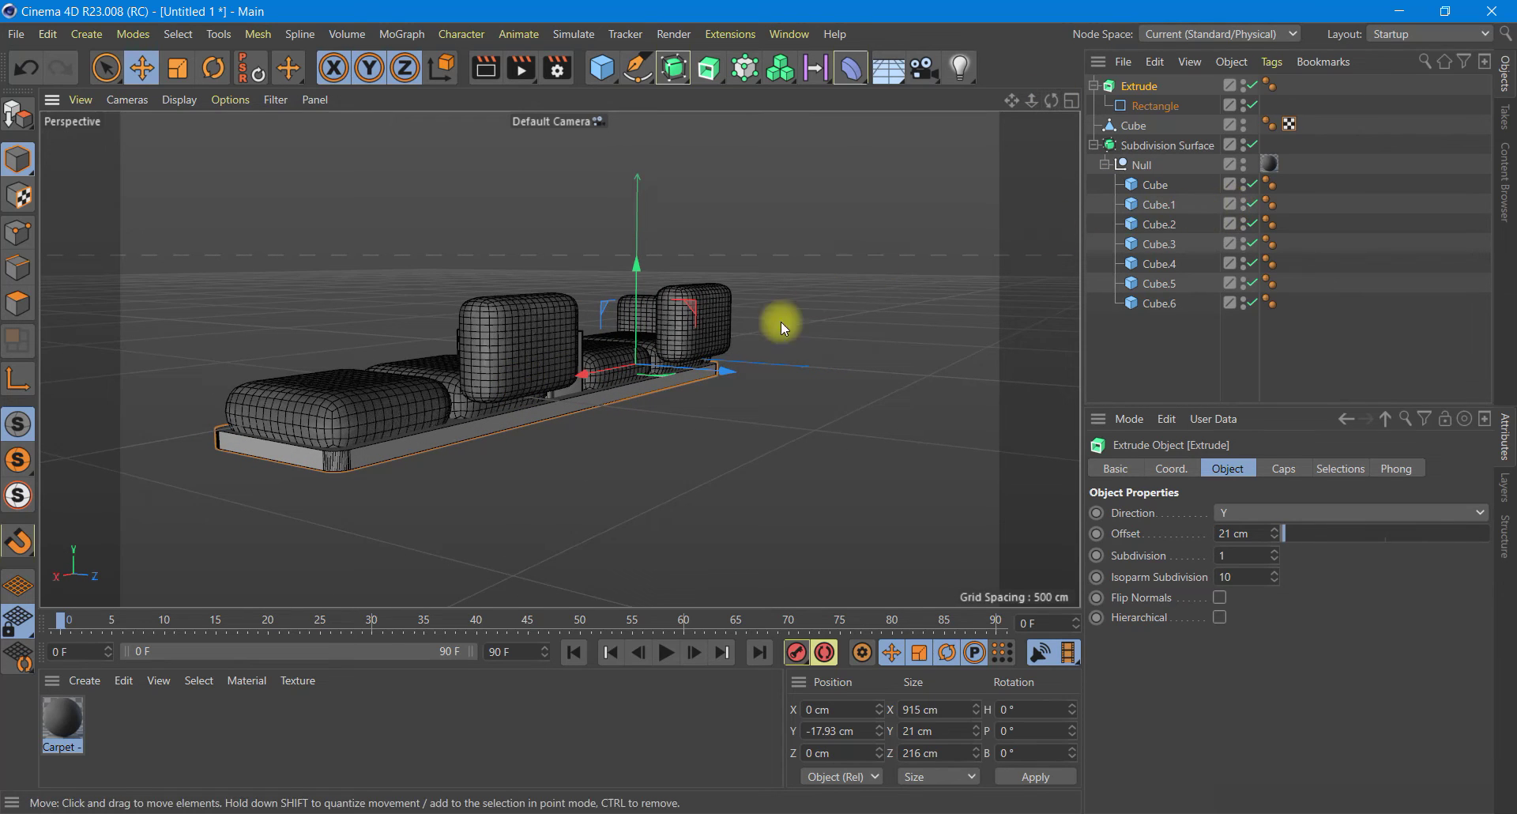
Step: Lower back cushions Cube.5 and Cube.6 and shift them along Z
click(715, 321)
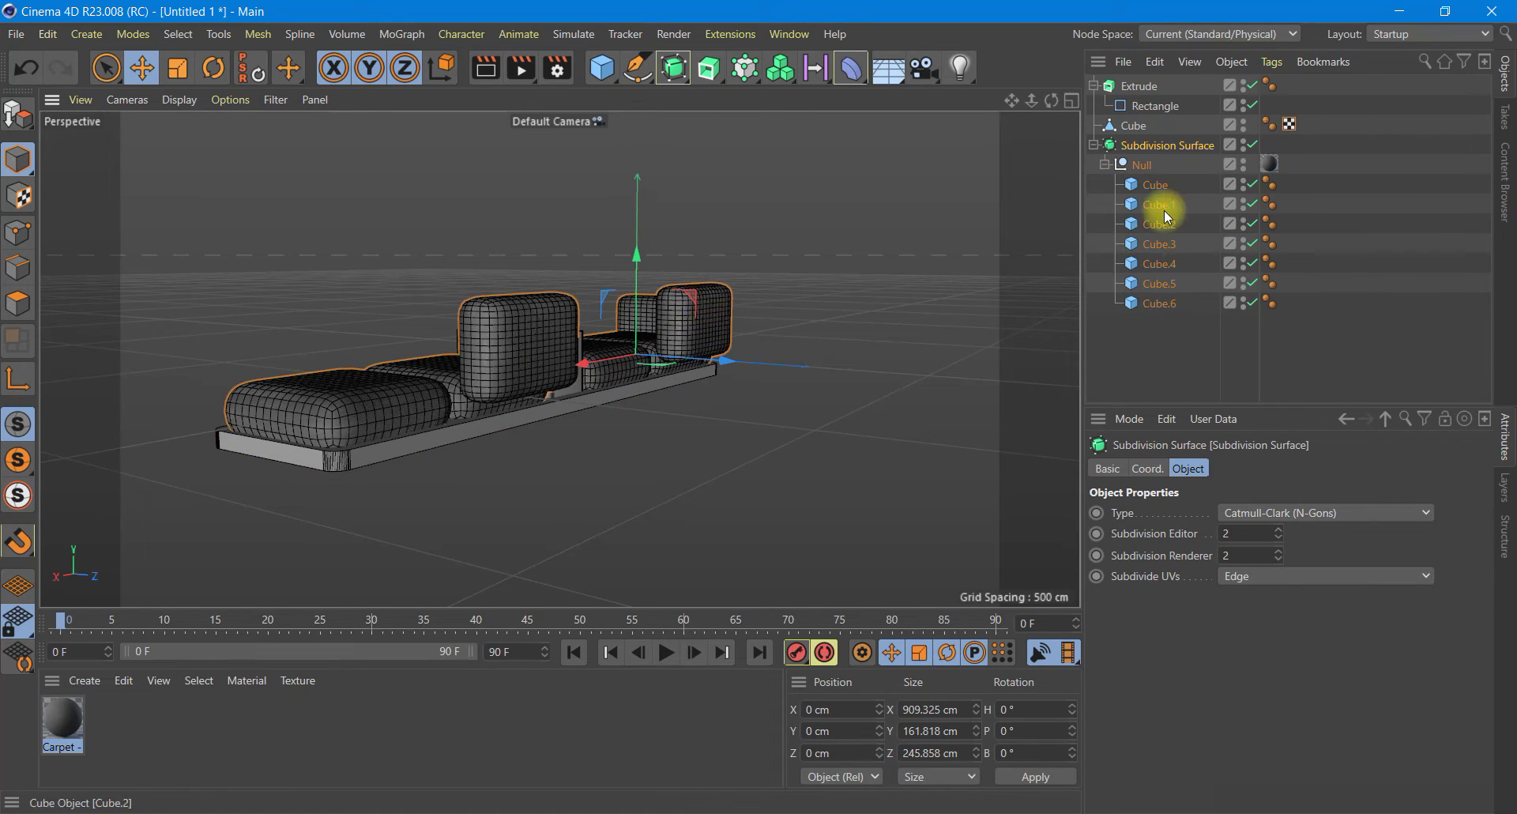
click(1160, 264)
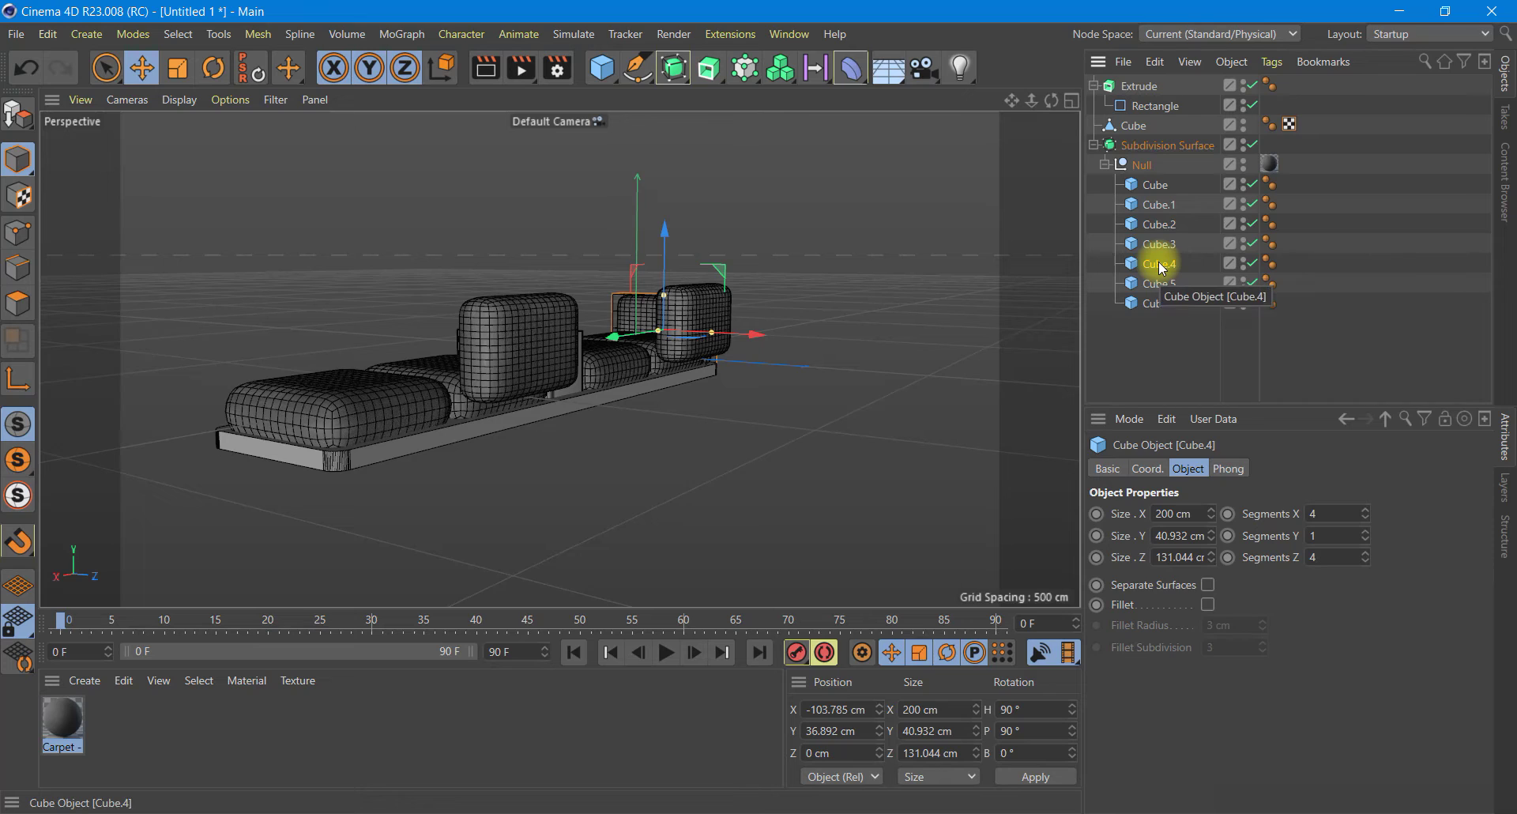
click(1158, 285)
click(1150, 307)
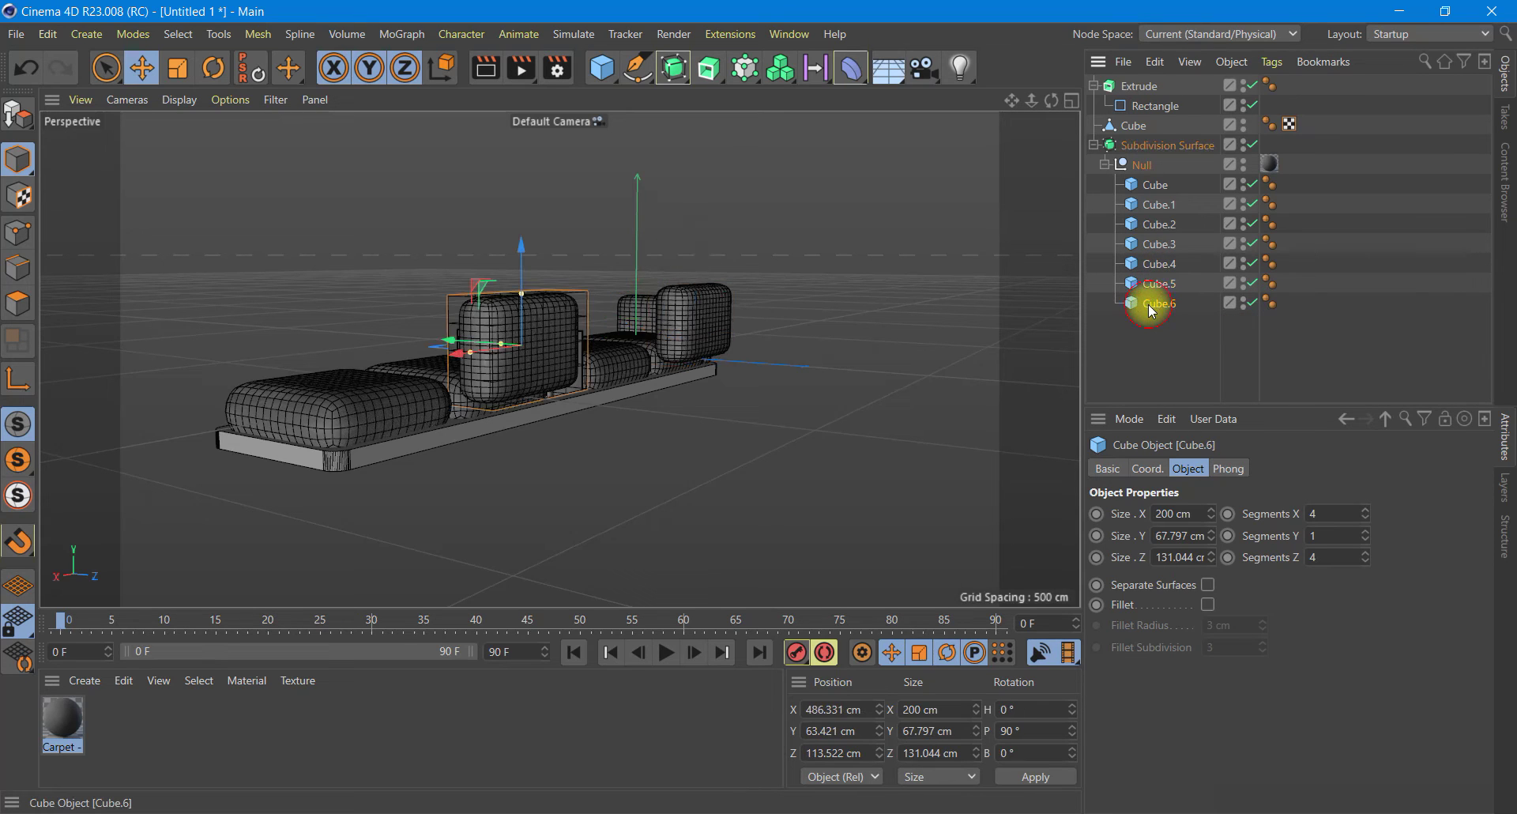
click(1155, 305)
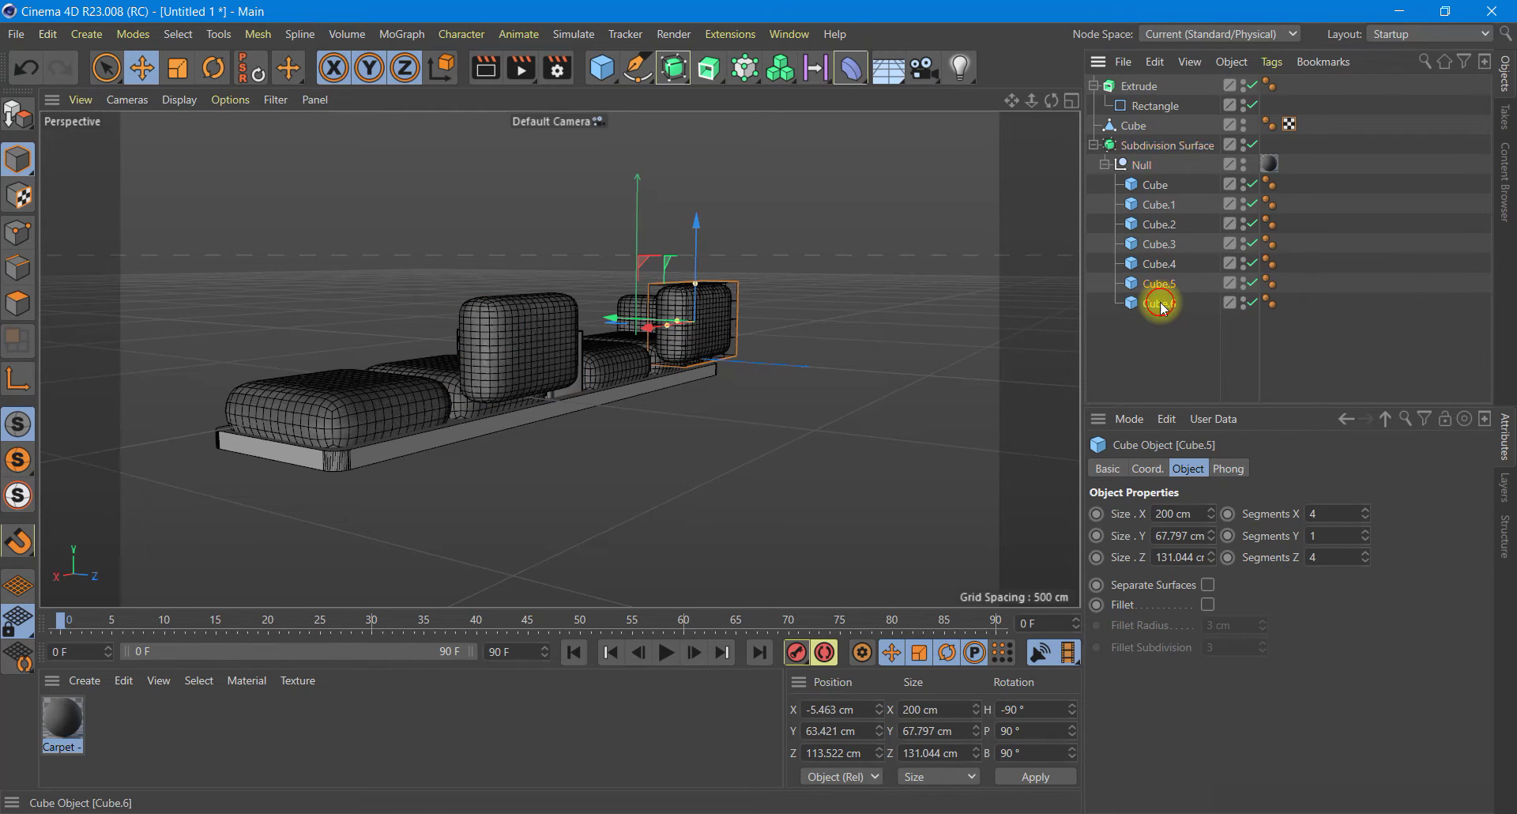
ctrl+click(1162, 307)
drag(620, 243, 623, 264)
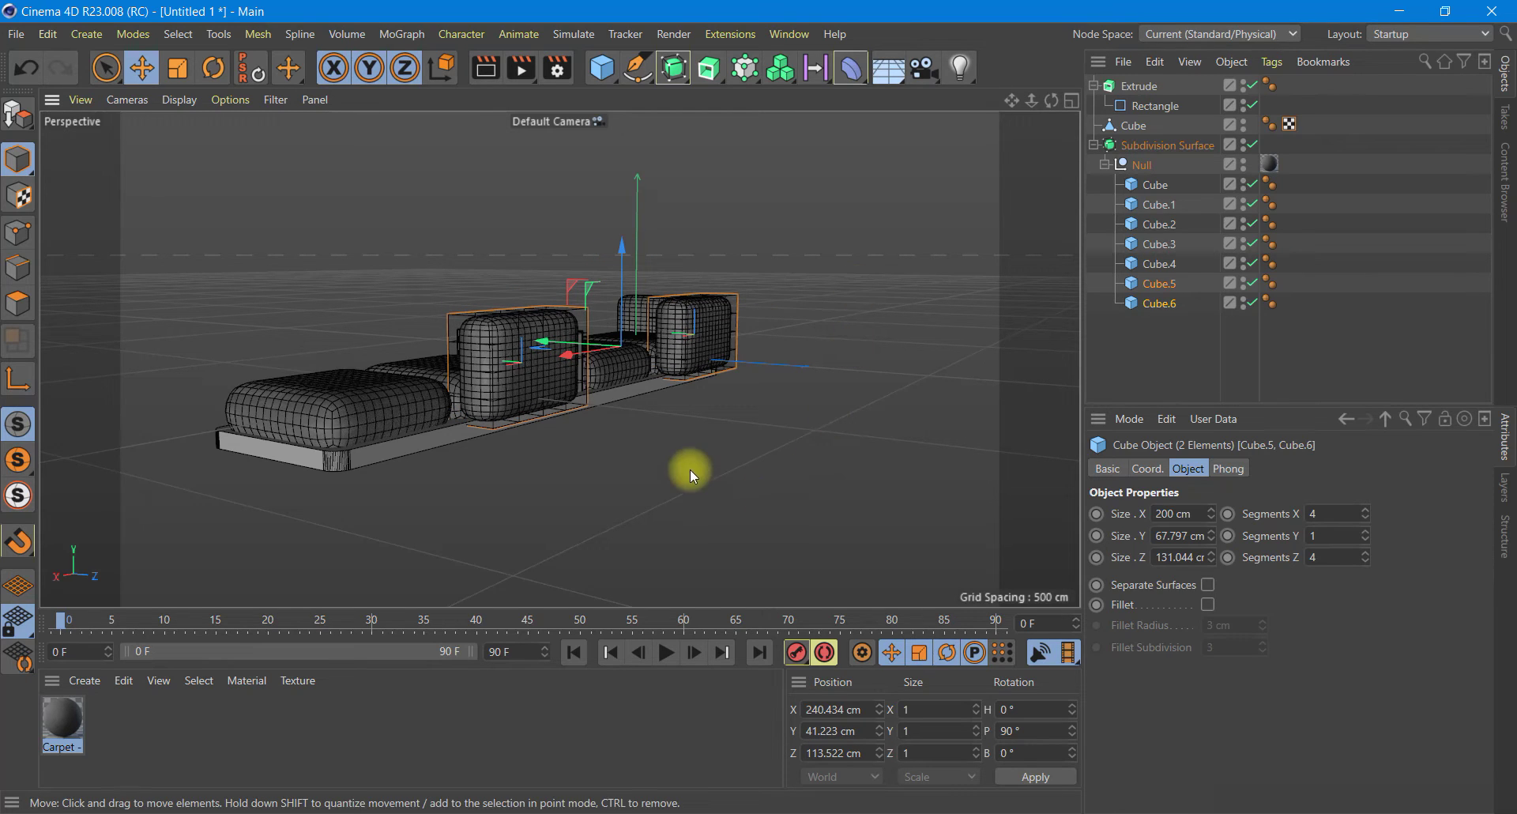
drag(527, 351, 549, 343)
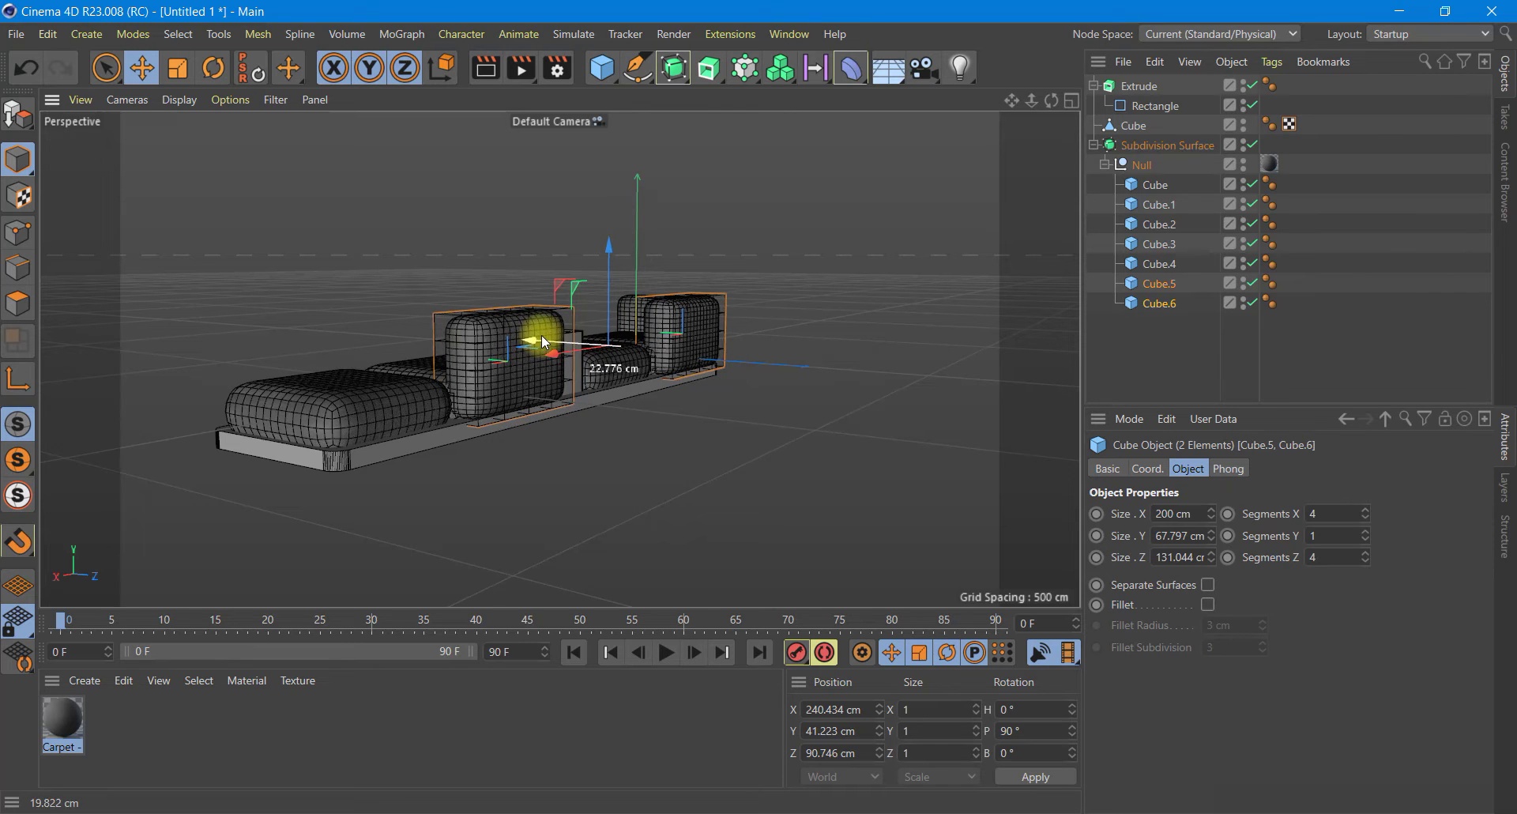
drag(547, 337, 542, 334)
drag(1042, 109, 1047, 416)
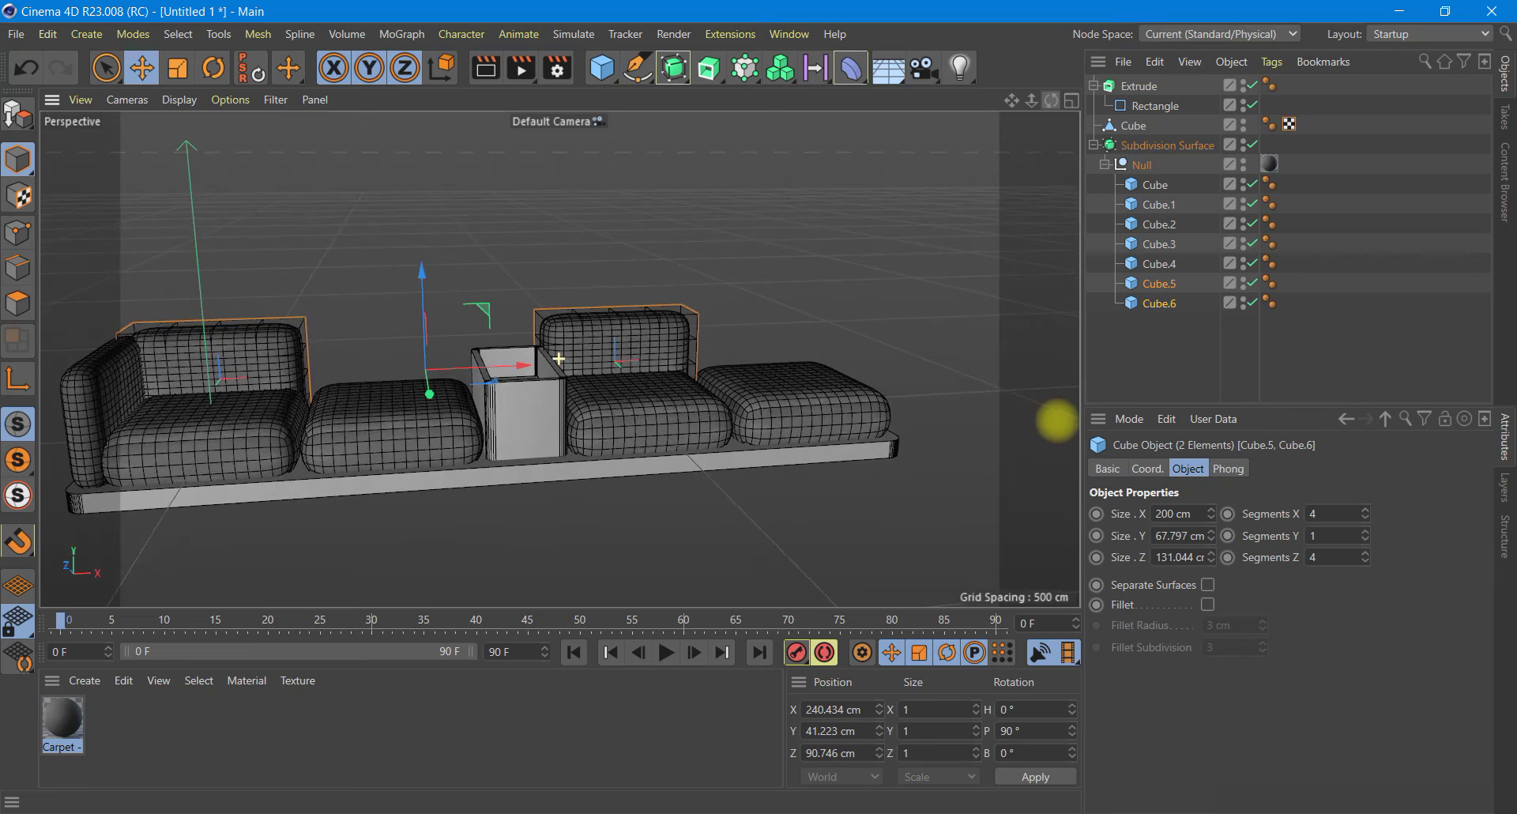
drag(1048, 416, 1059, 418)
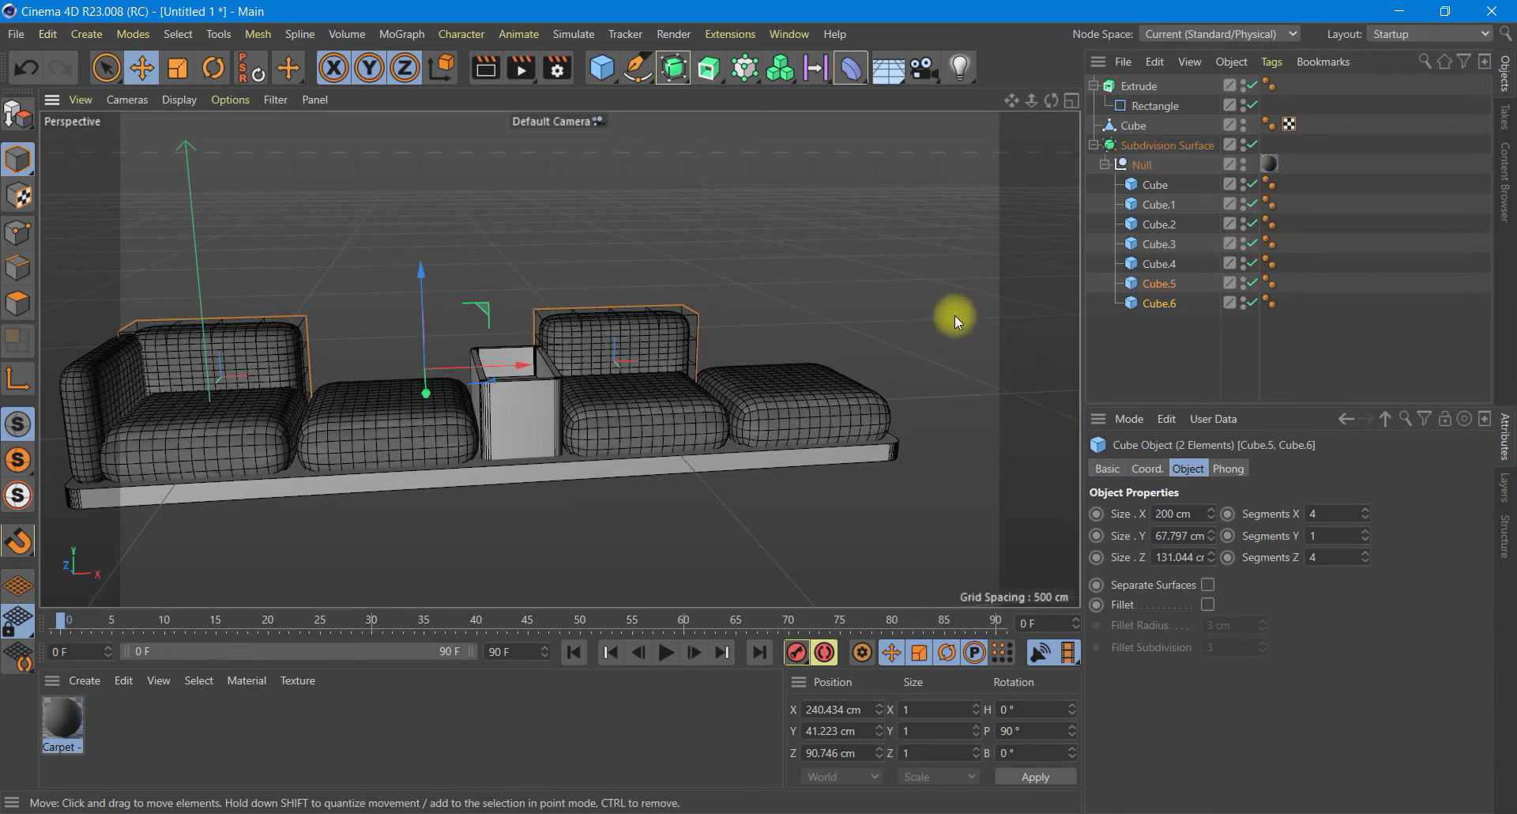
Step: Shorten the left armrest Cube.4 to 100.225 cm deep and reposition it against the base
click(1162, 266)
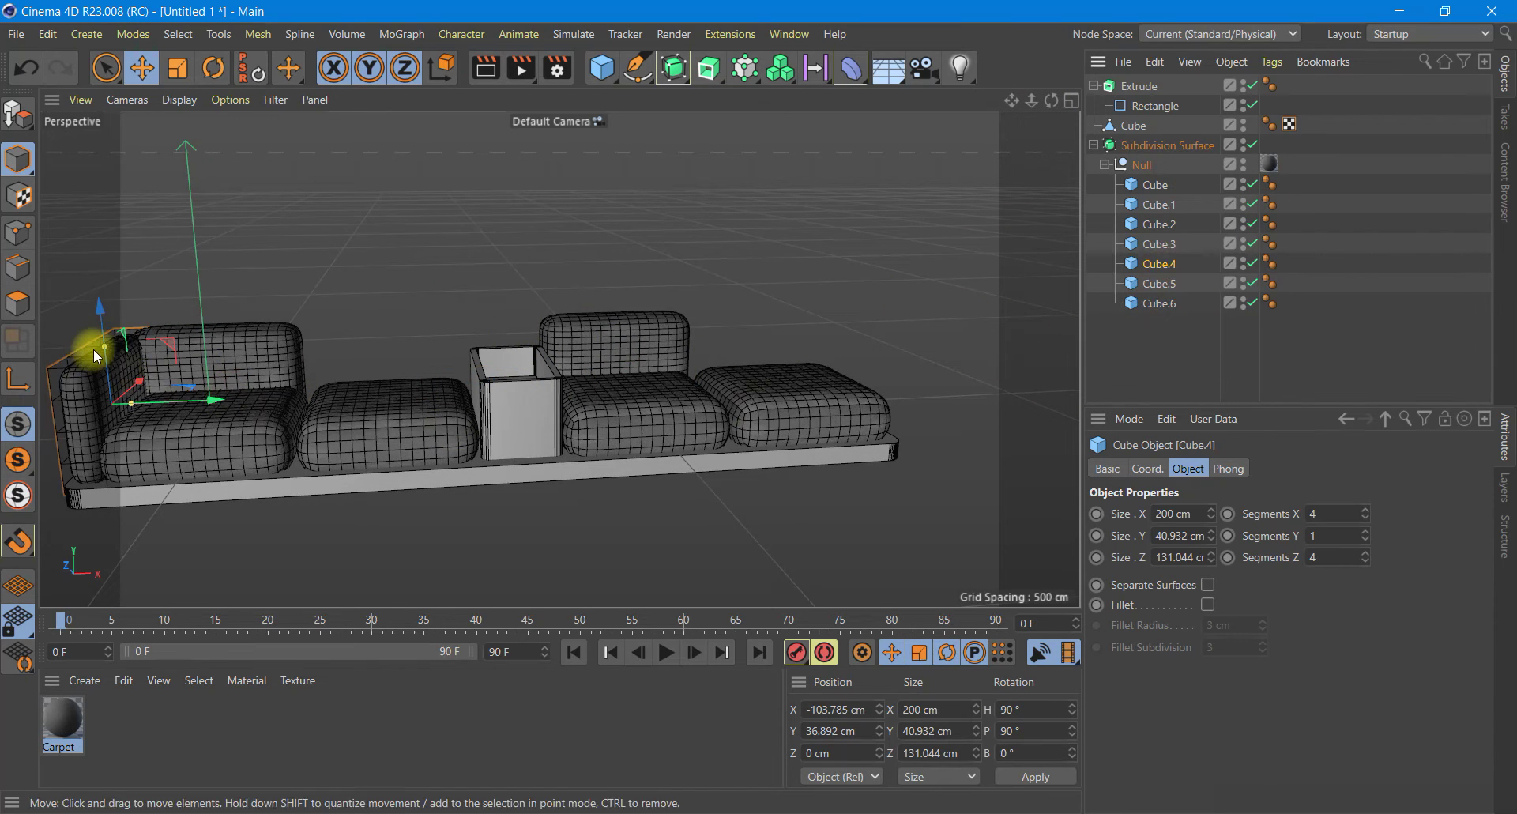
mouse_move(98, 346)
mouse_down()
mouse_move(104, 358)
mouse_move(106, 339)
mouse_up()
mouse_move(202, 414)
mouse_down()
mouse_move(198, 430)
mouse_move(220, 415)
mouse_up()
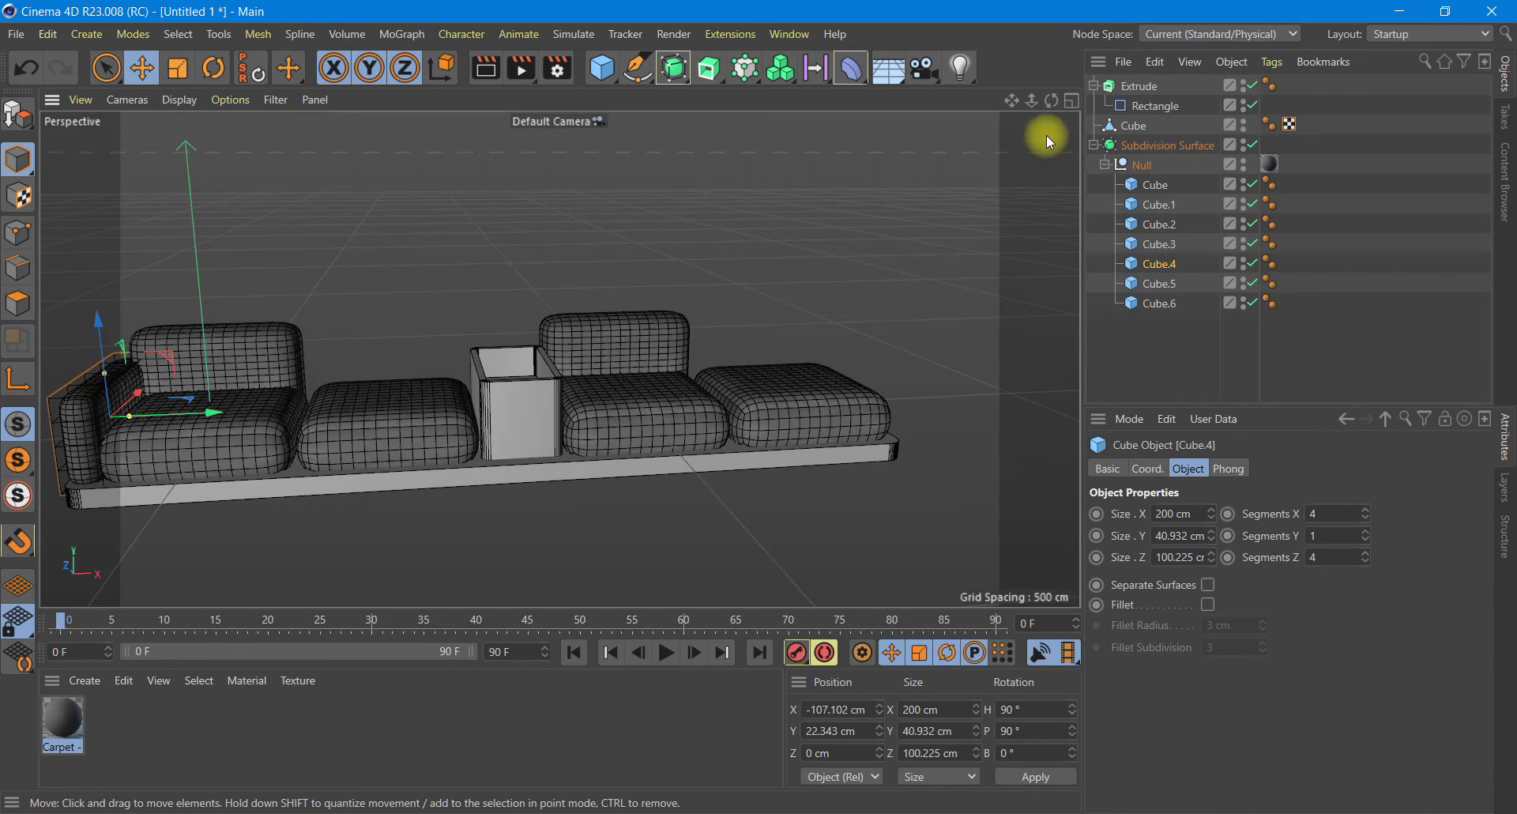
mouse_move(751, 399)
alt+mouse_down()
mouse_move(698, 428)
mouse_move(723, 429)
alt+mouse_up()
mouse_move(1041, 125)
alt+mouse_down()
mouse_move(918, 329)
mouse_move(915, 363)
alt+mouse_up()
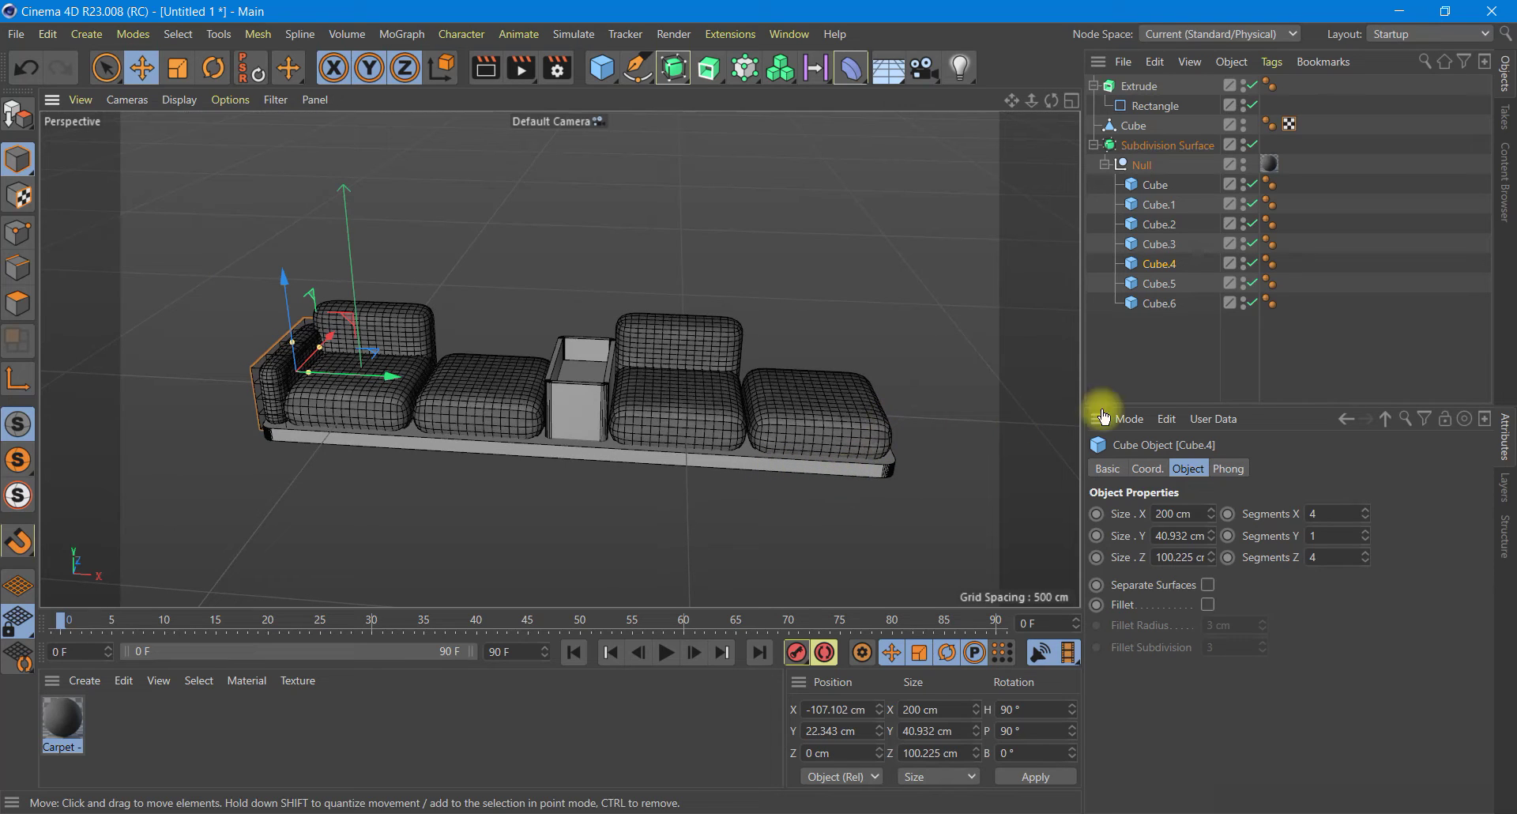
Step: Reduce the base Rectangle's Height from 216 cm to 176 cm and inspect the narrower slab
click(1155, 106)
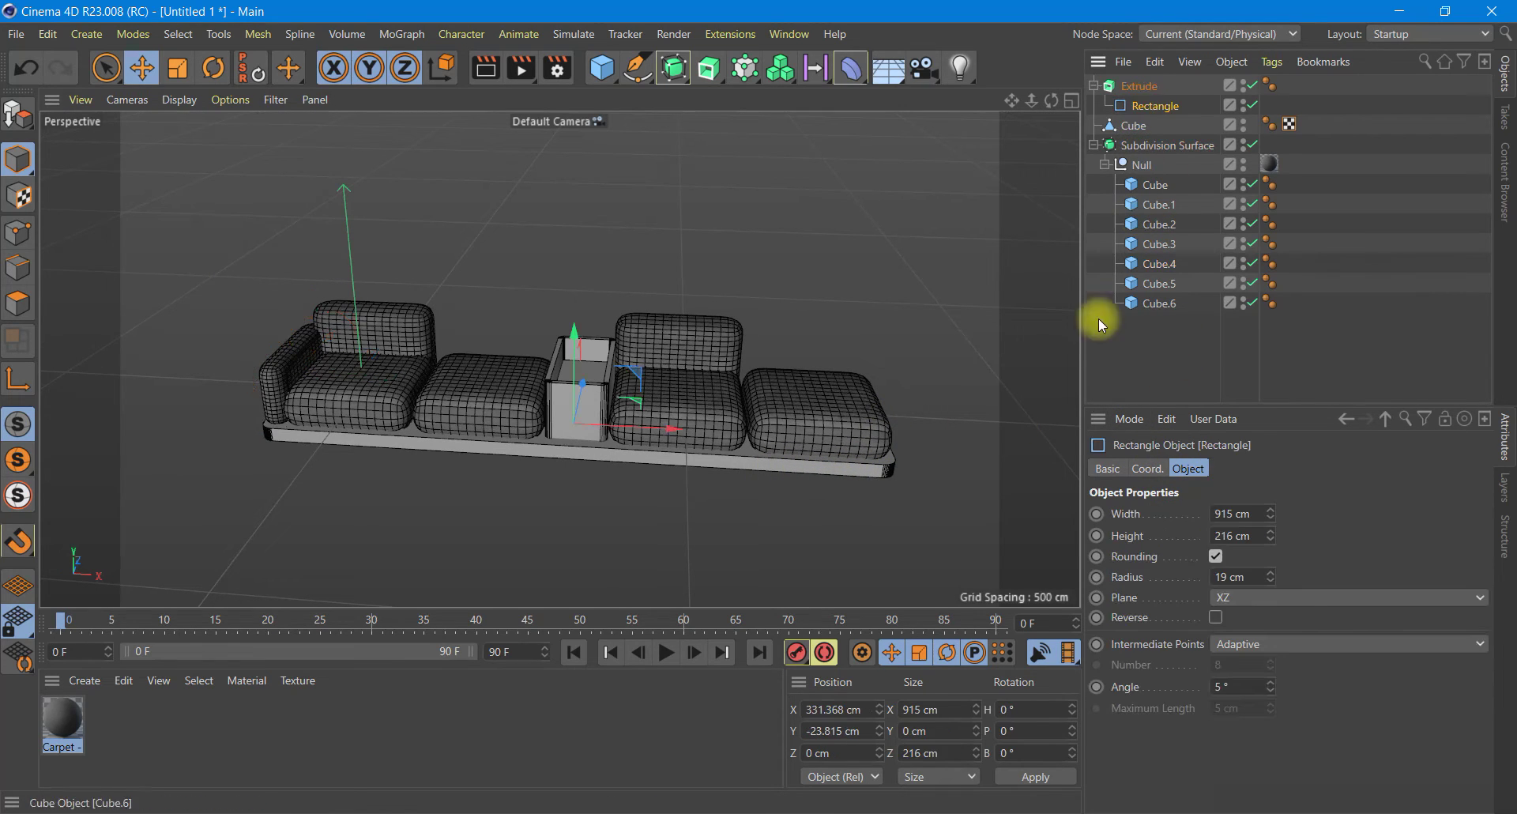
click(1071, 101)
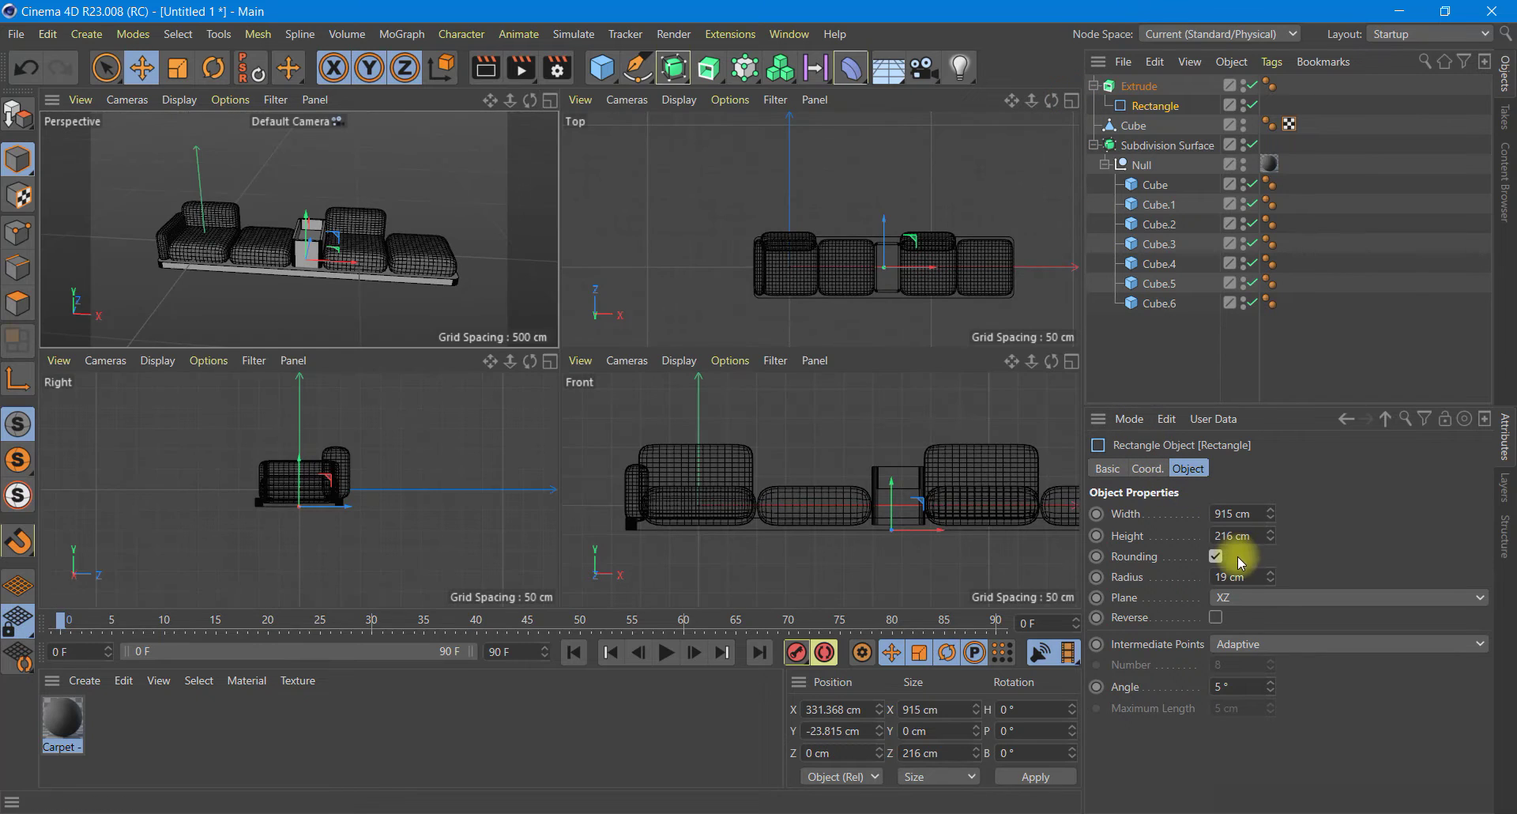
drag(1270, 542, 1272, 542)
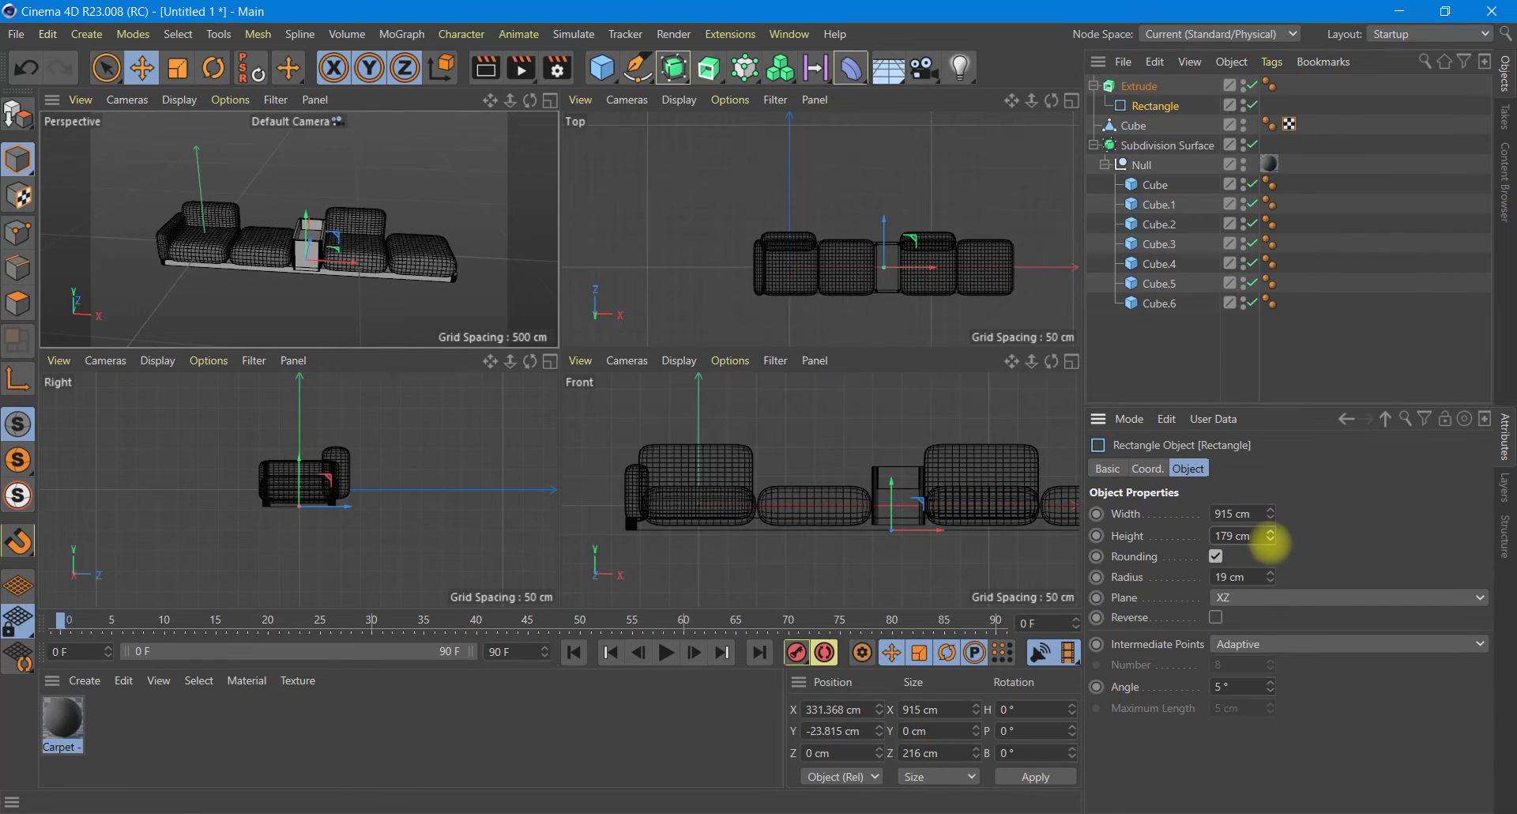
click(550, 100)
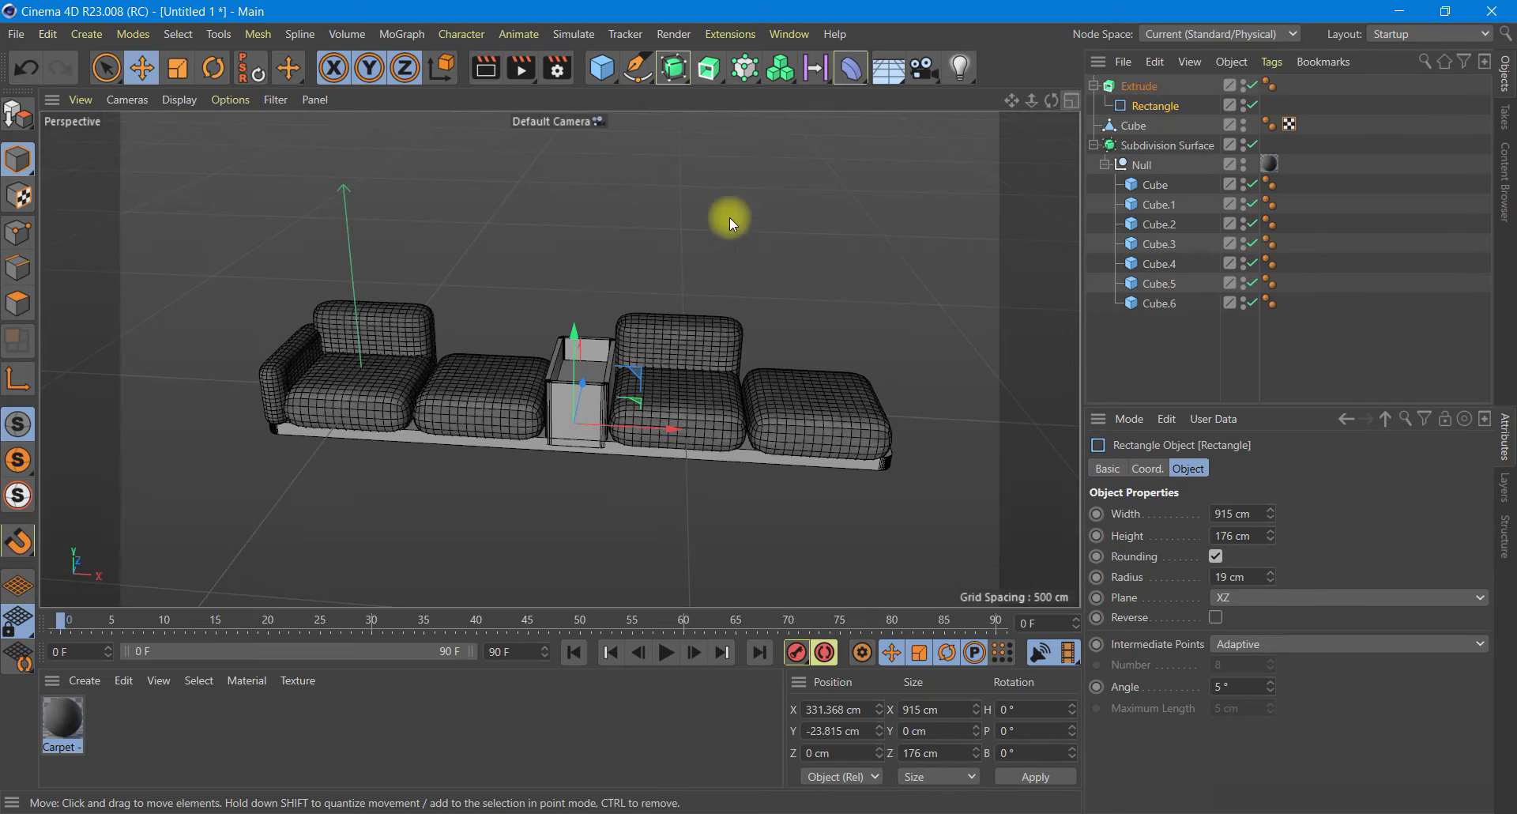
mouse_move(1049, 115)
mouse_down()
mouse_move(458, 261)
mouse_move(789, 379)
mouse_move(863, 390)
mouse_move(745, 383)
mouse_move(776, 387)
mouse_up()
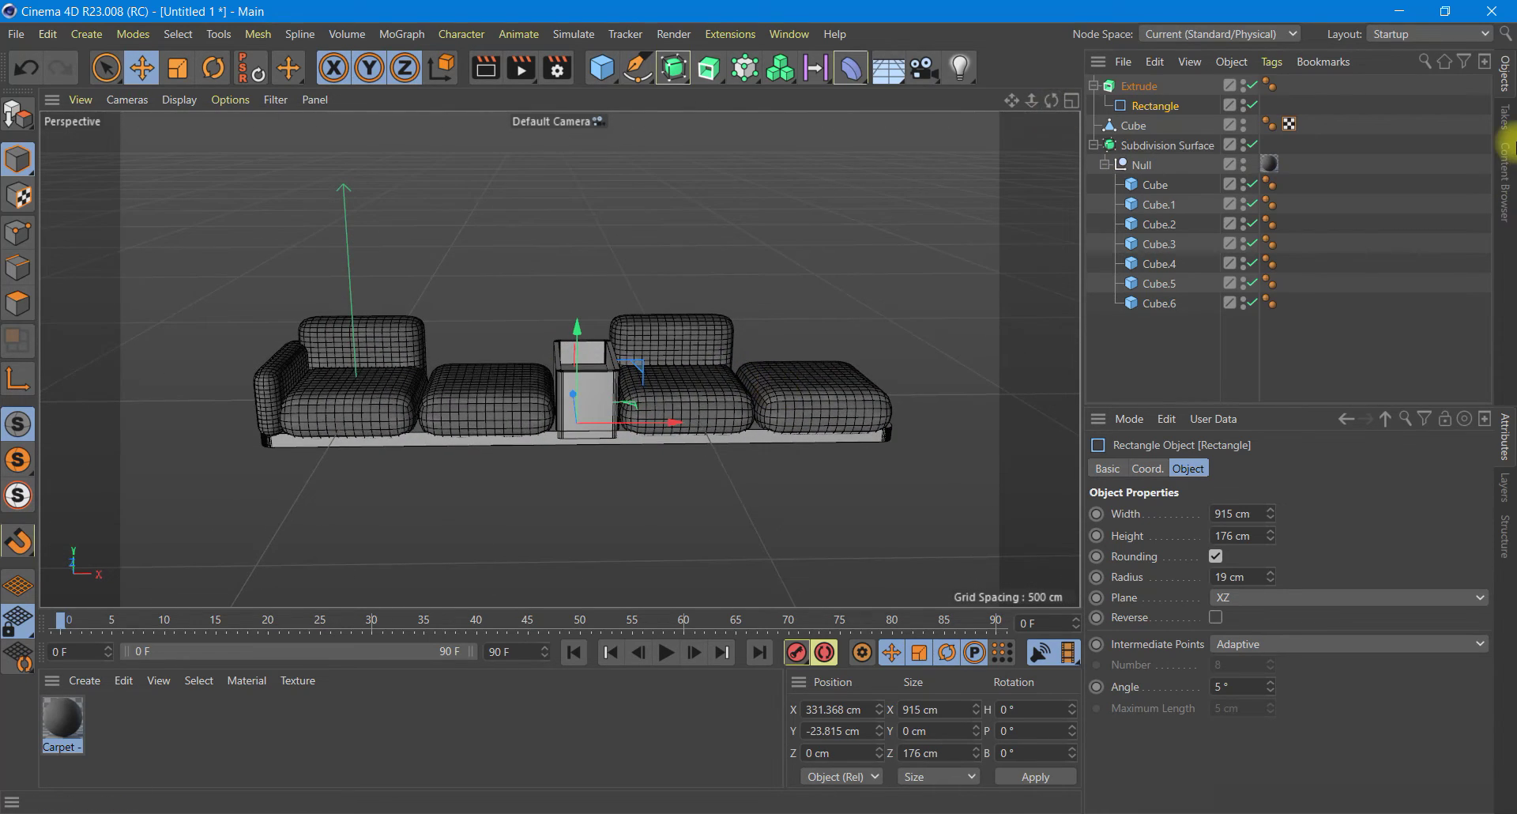
Step: Load the Oak Polished - Black material from the Content Browser's Wood folder into the scene
click(1506, 174)
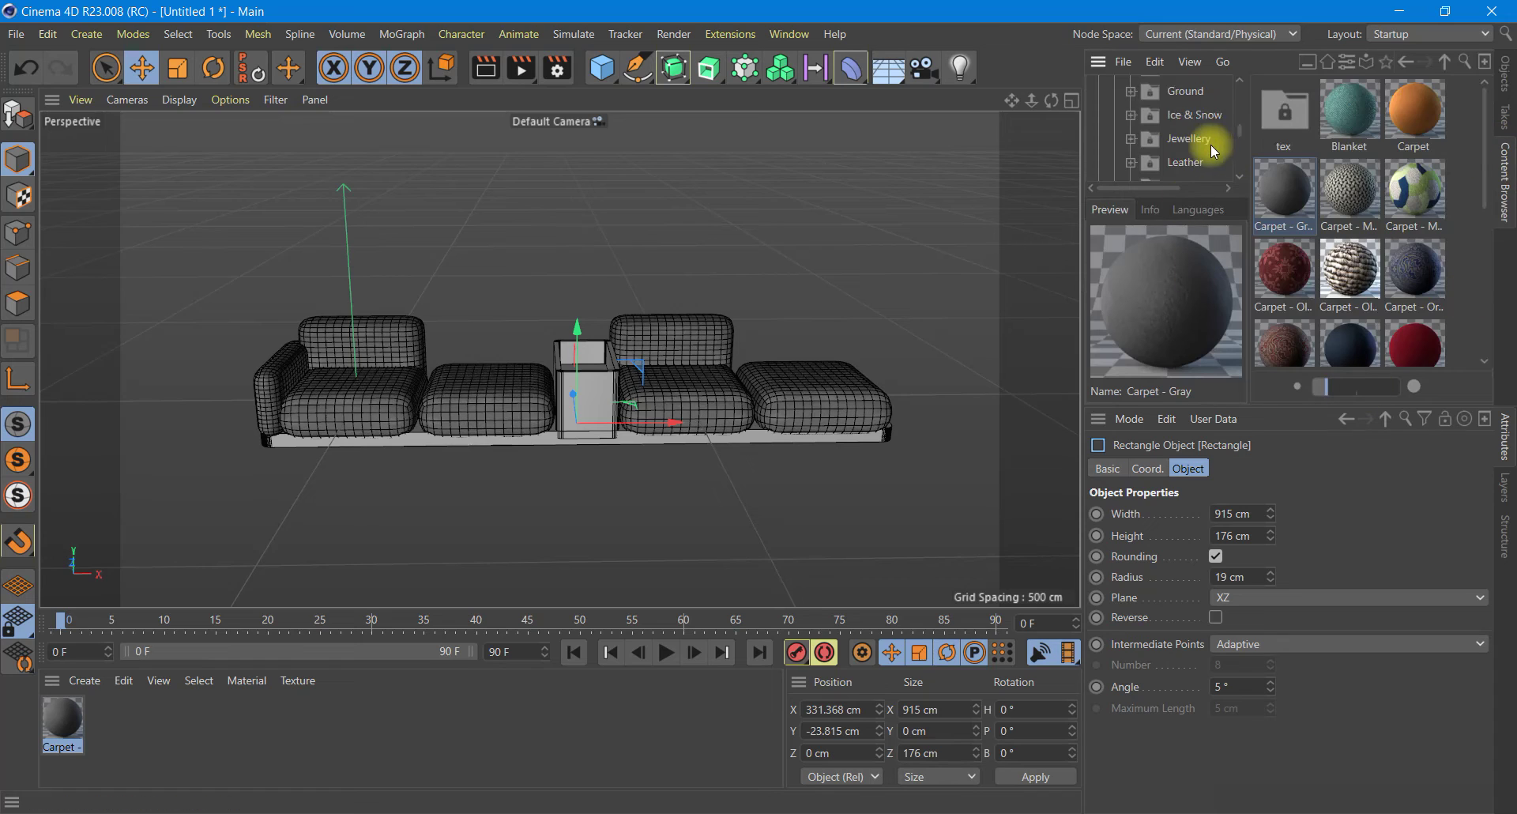
scroll(1213, 147, up, 5)
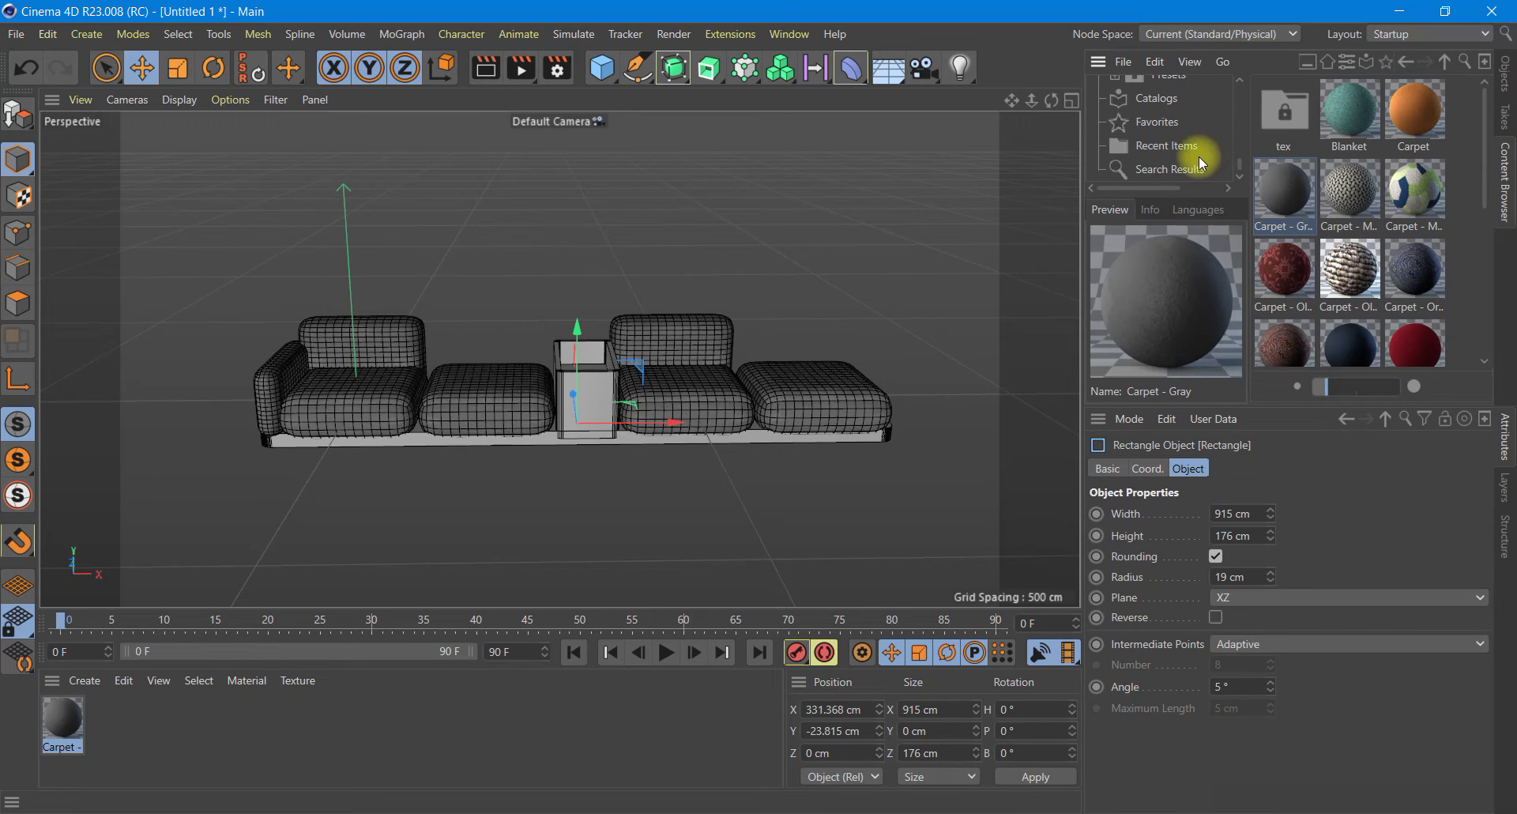
scroll(1156, 139, up, 2)
click(1171, 147)
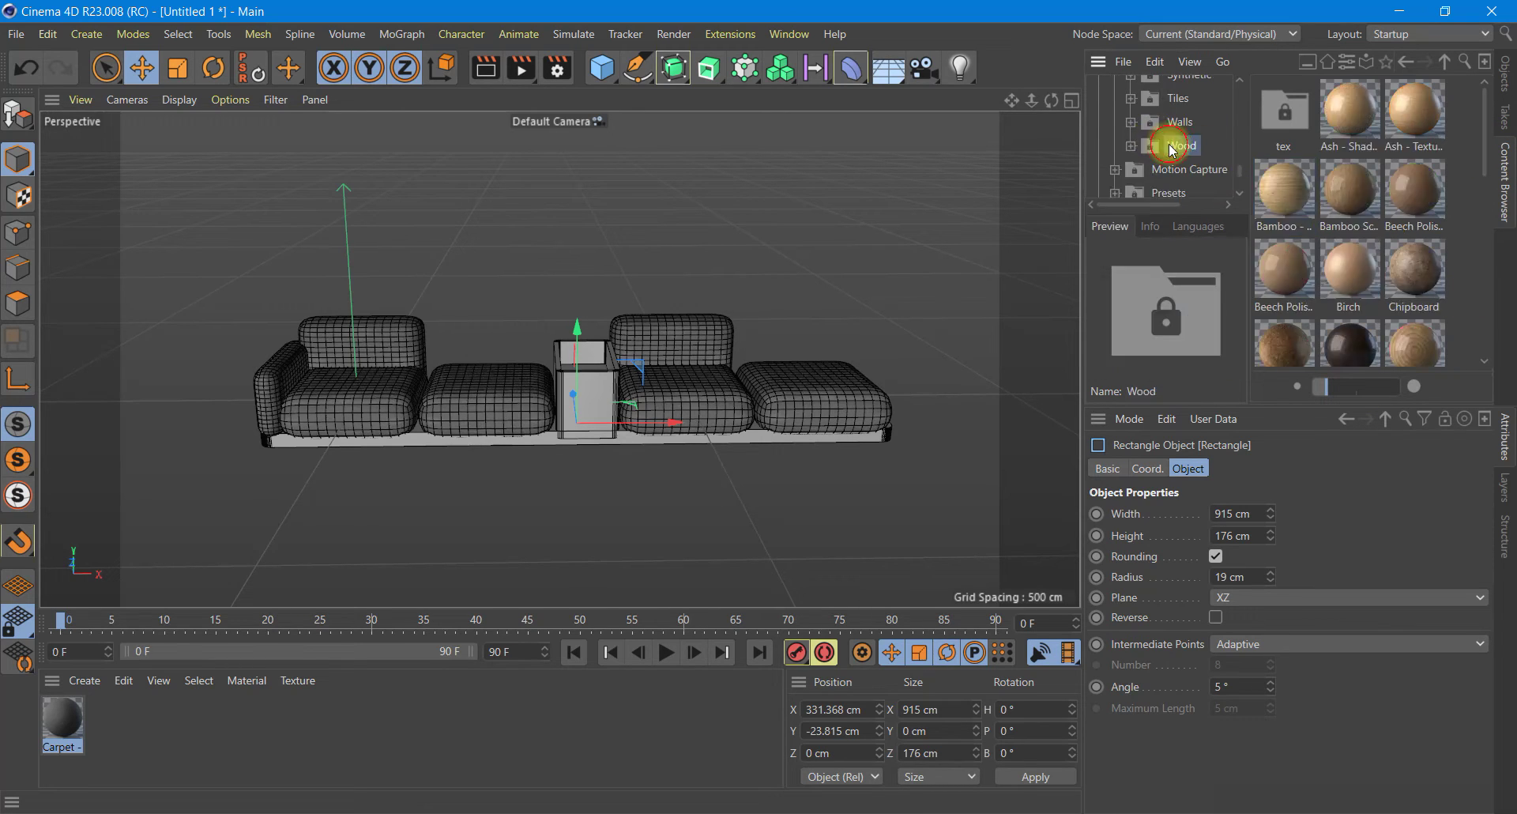
drag(1348, 355, 111, 721)
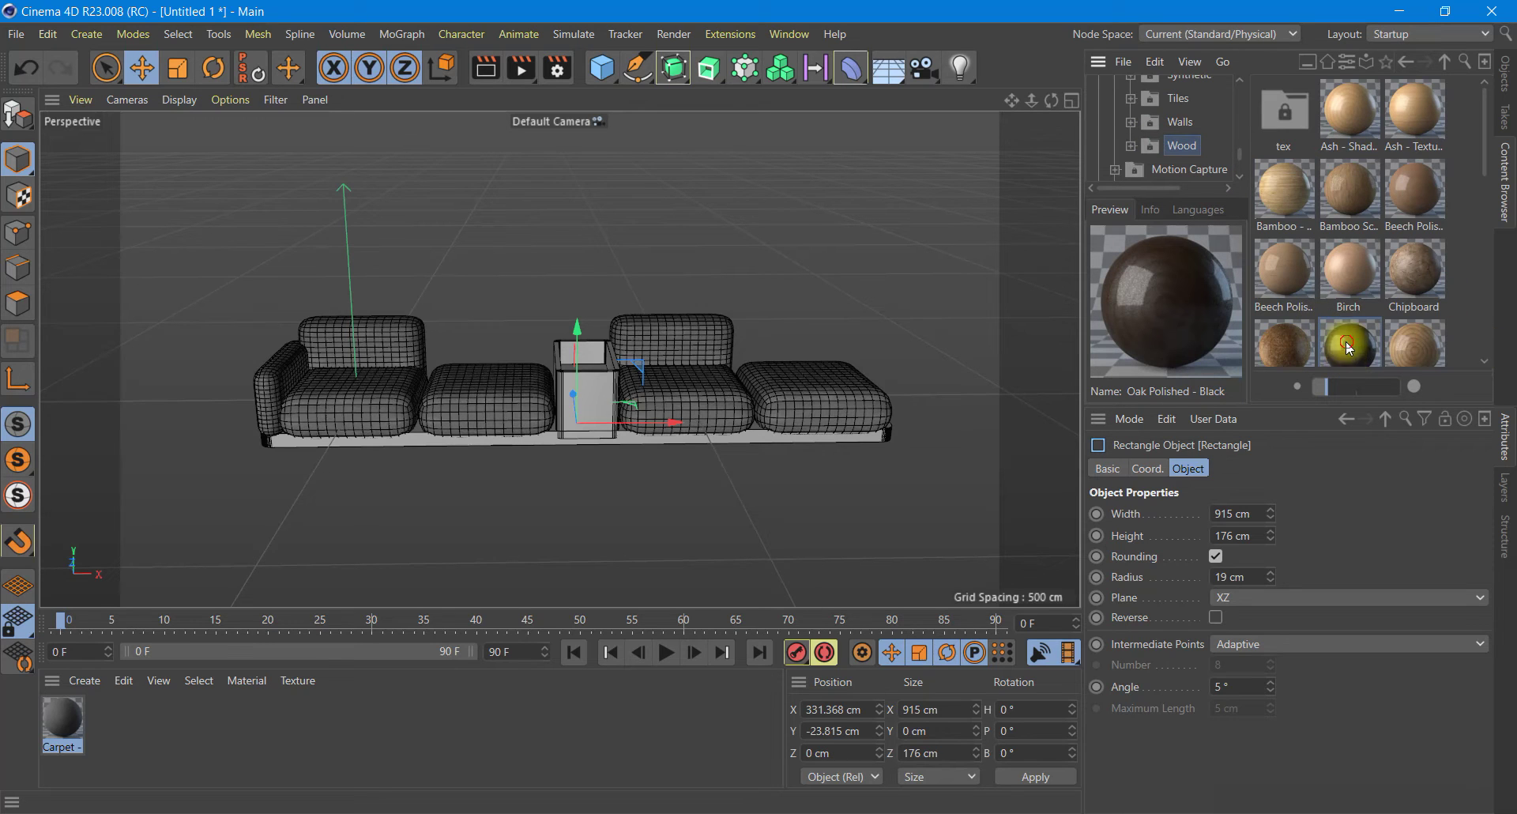
Step: Apply Oak Polished - Black to the Extrude base slab and render a preview
click(1507, 75)
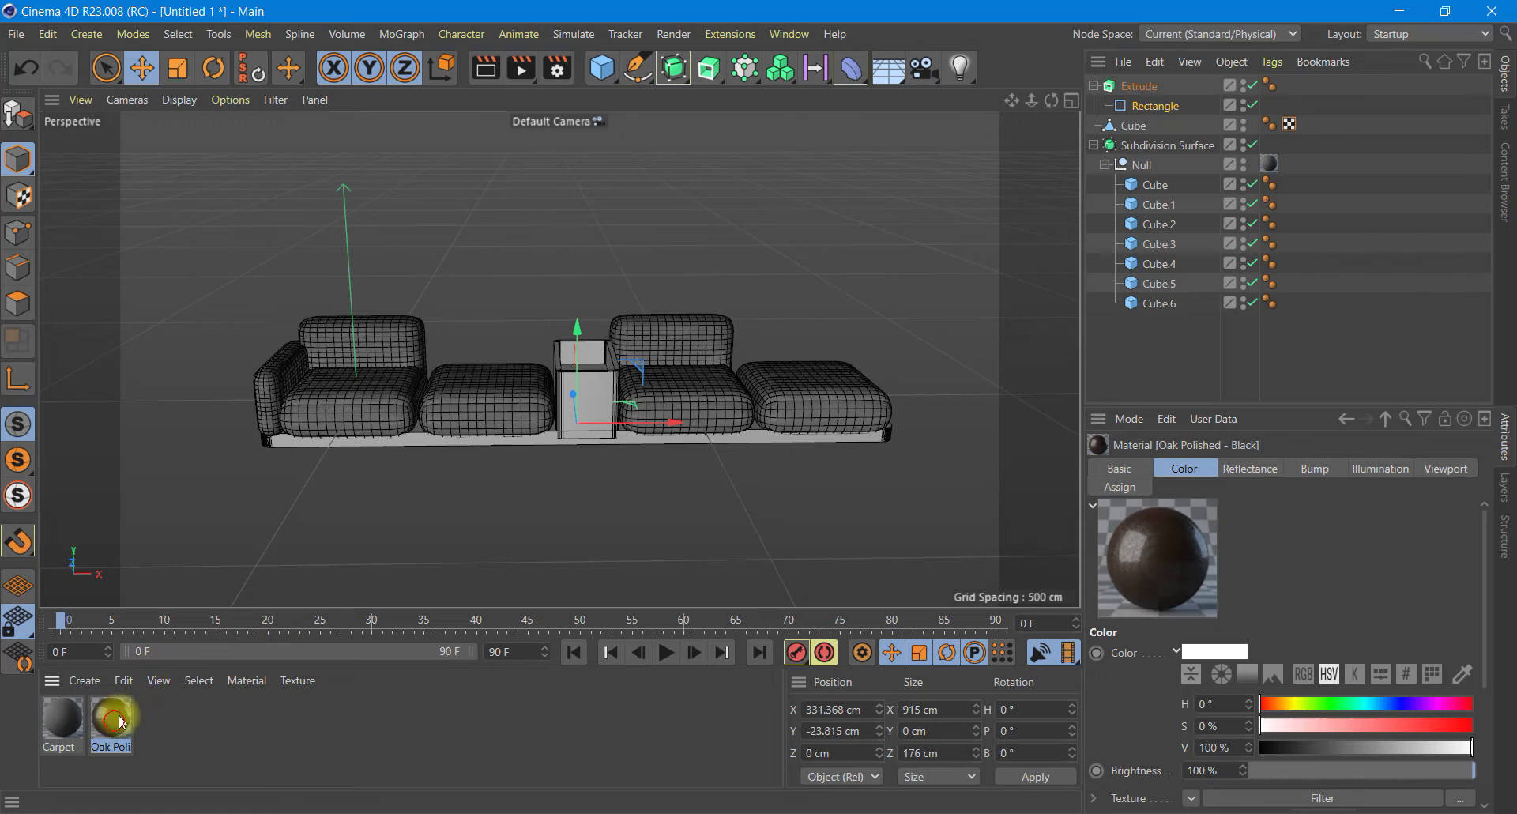
drag(120, 721, 1141, 86)
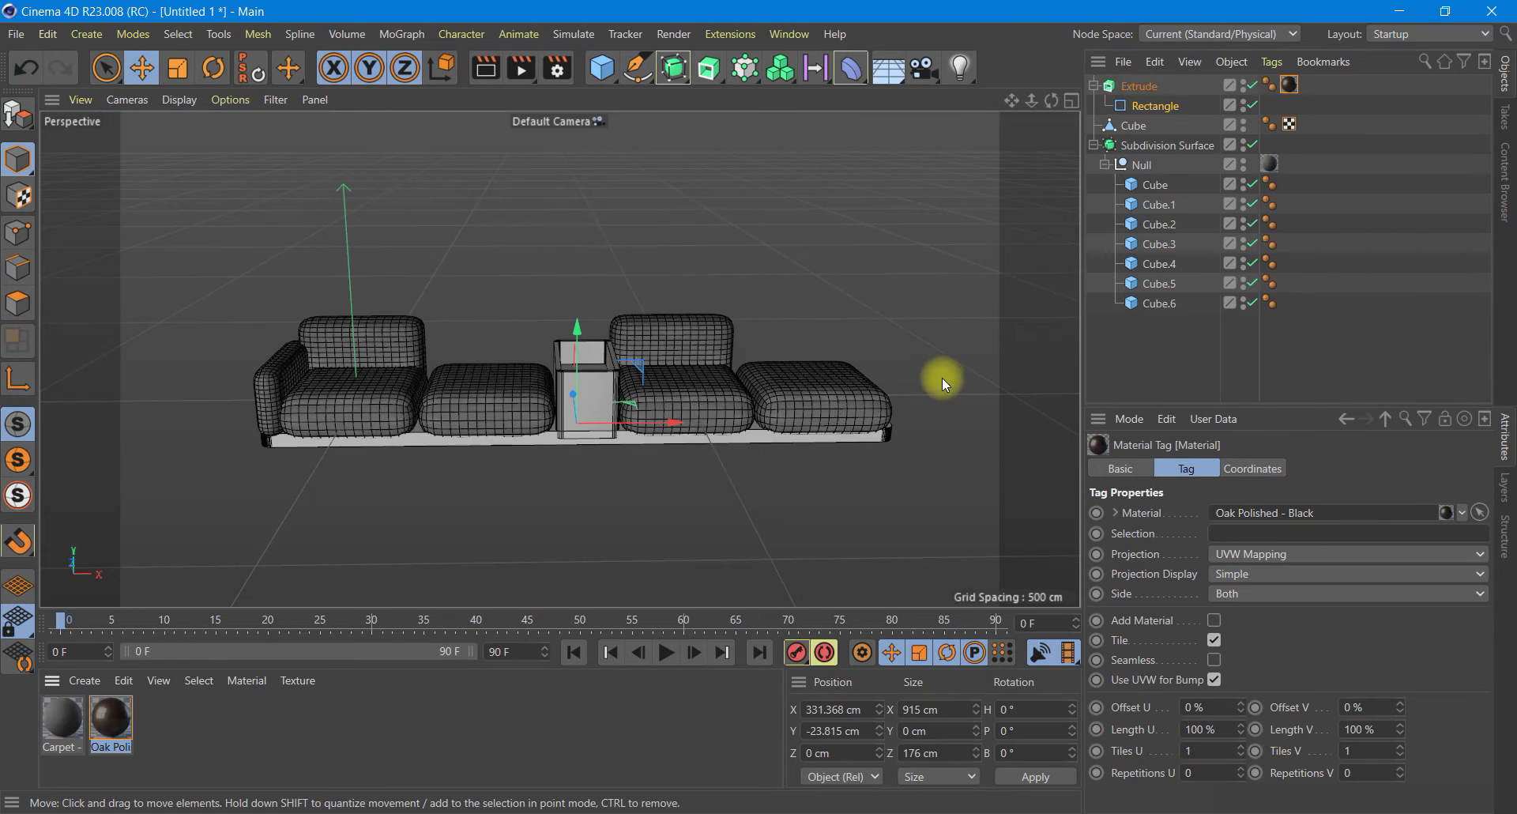
click(482, 67)
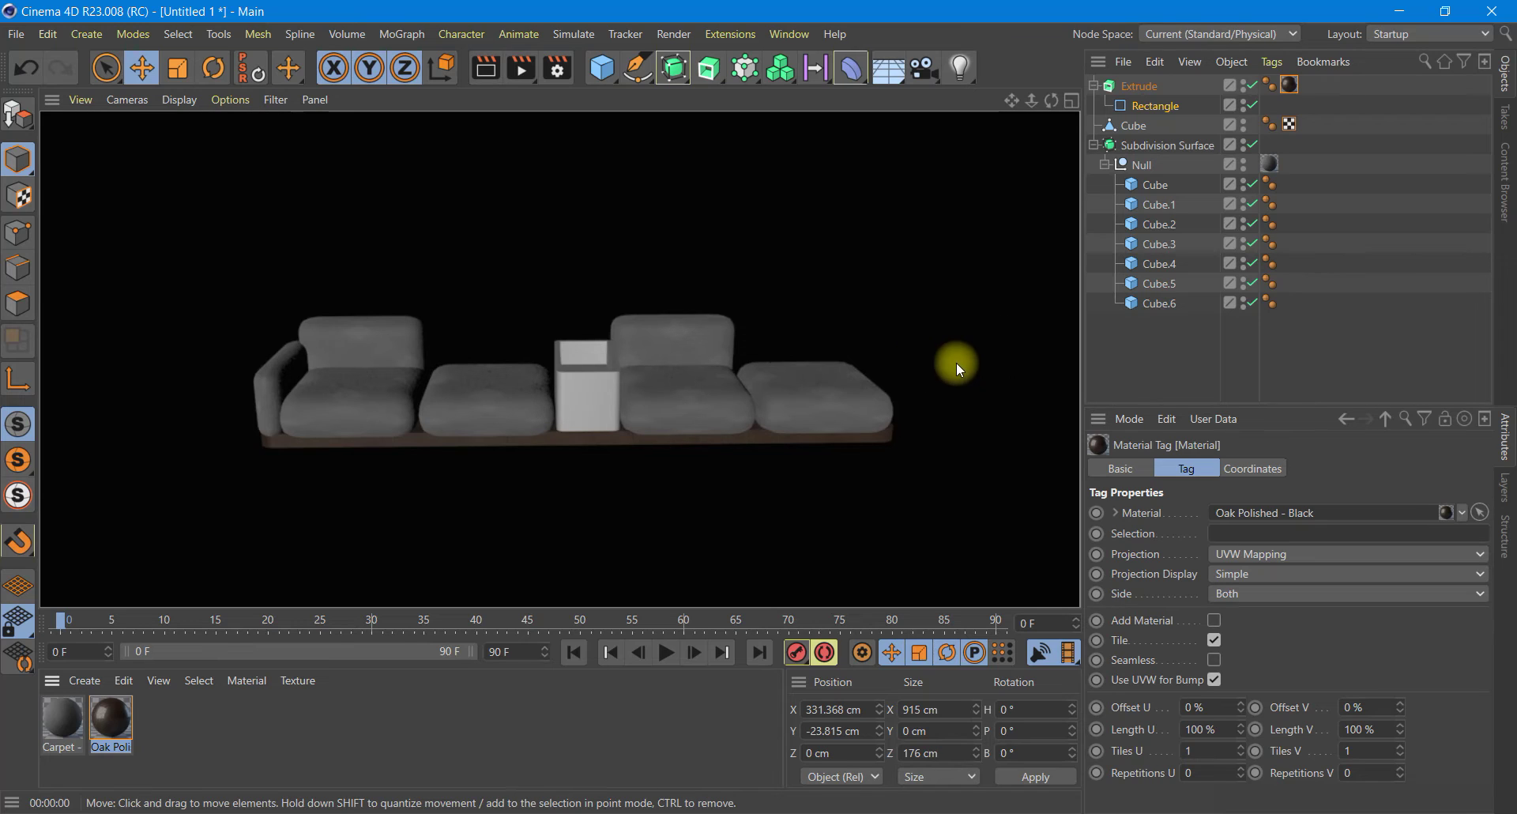
click(1507, 180)
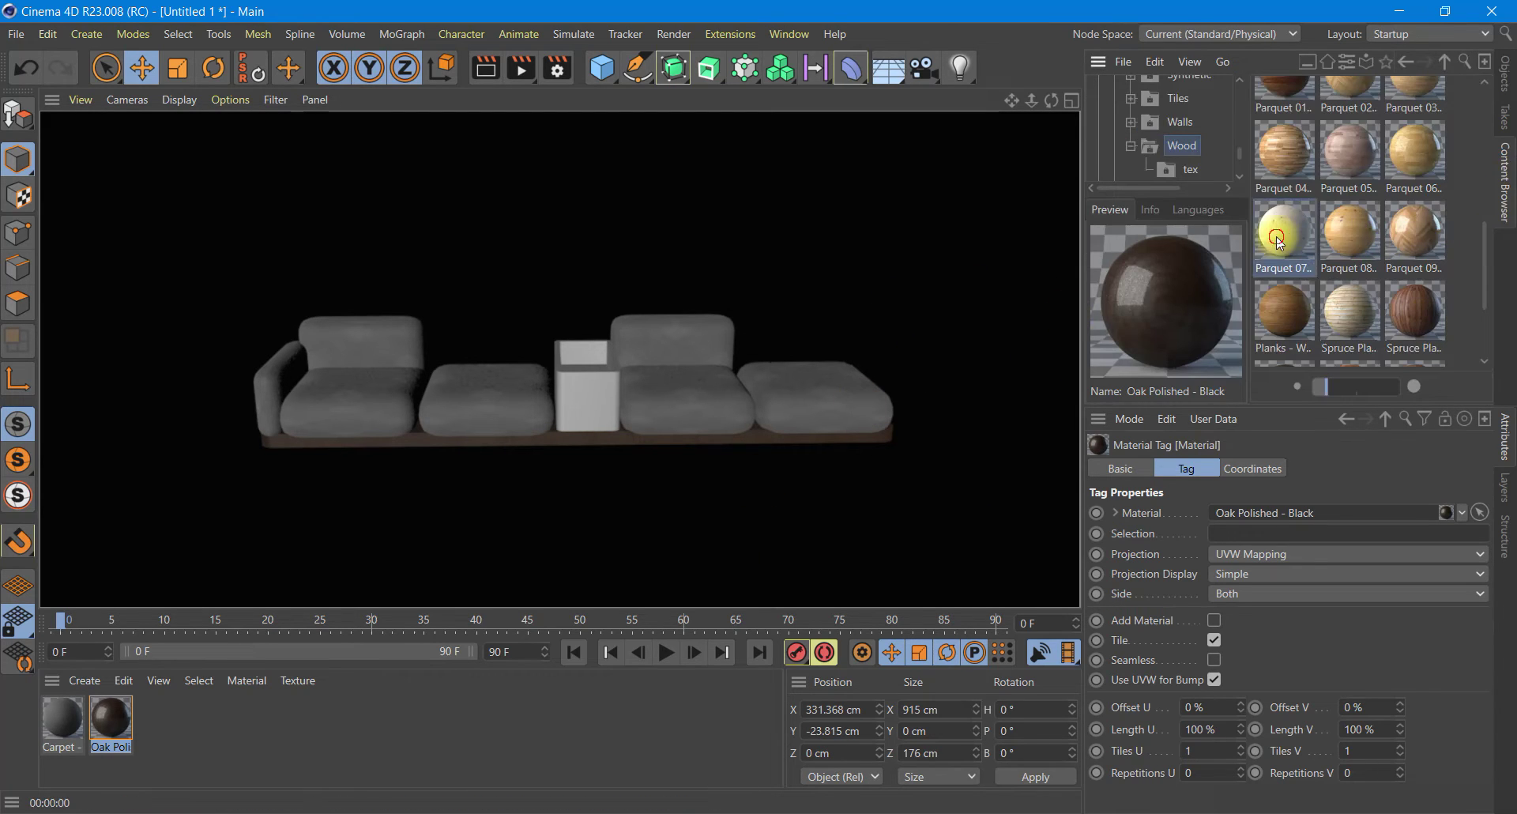
Step: Put the Parquet 07 - Spruce material on the planter Cube and render a preview
drag(1278, 229, 636, 703)
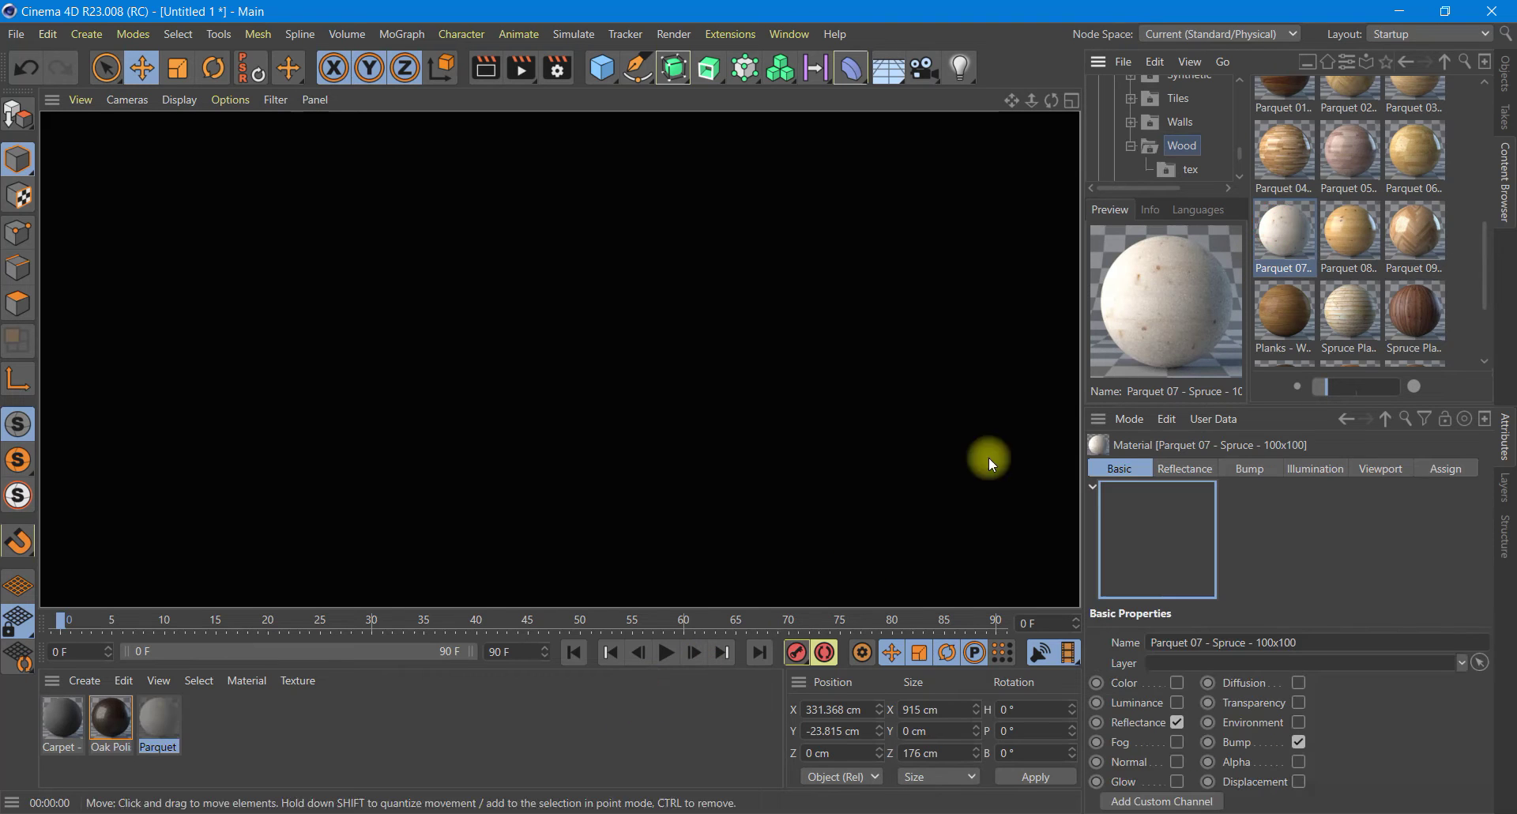
click(1501, 93)
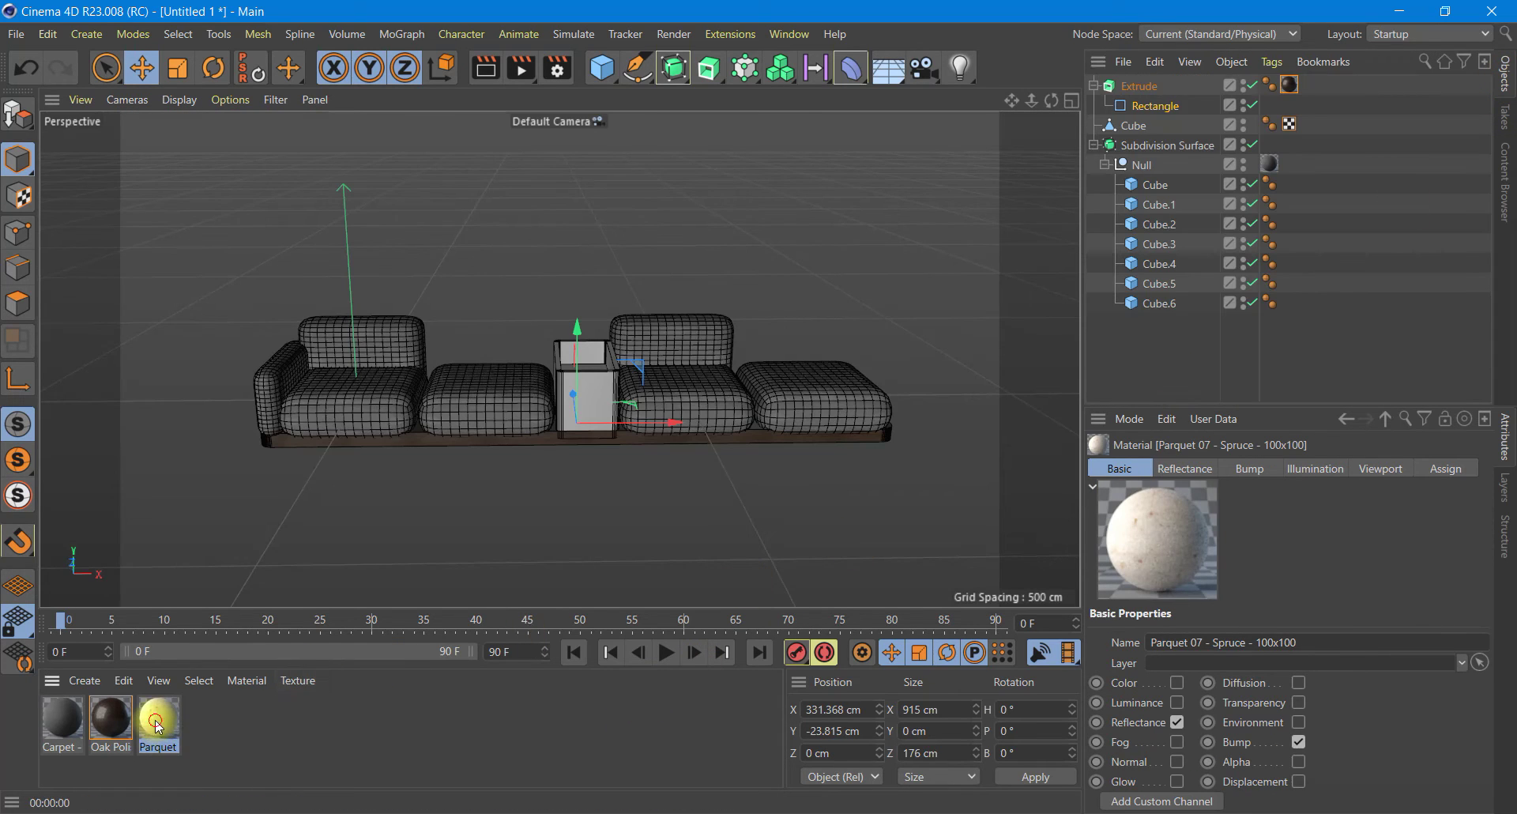
drag(158, 719, 1131, 127)
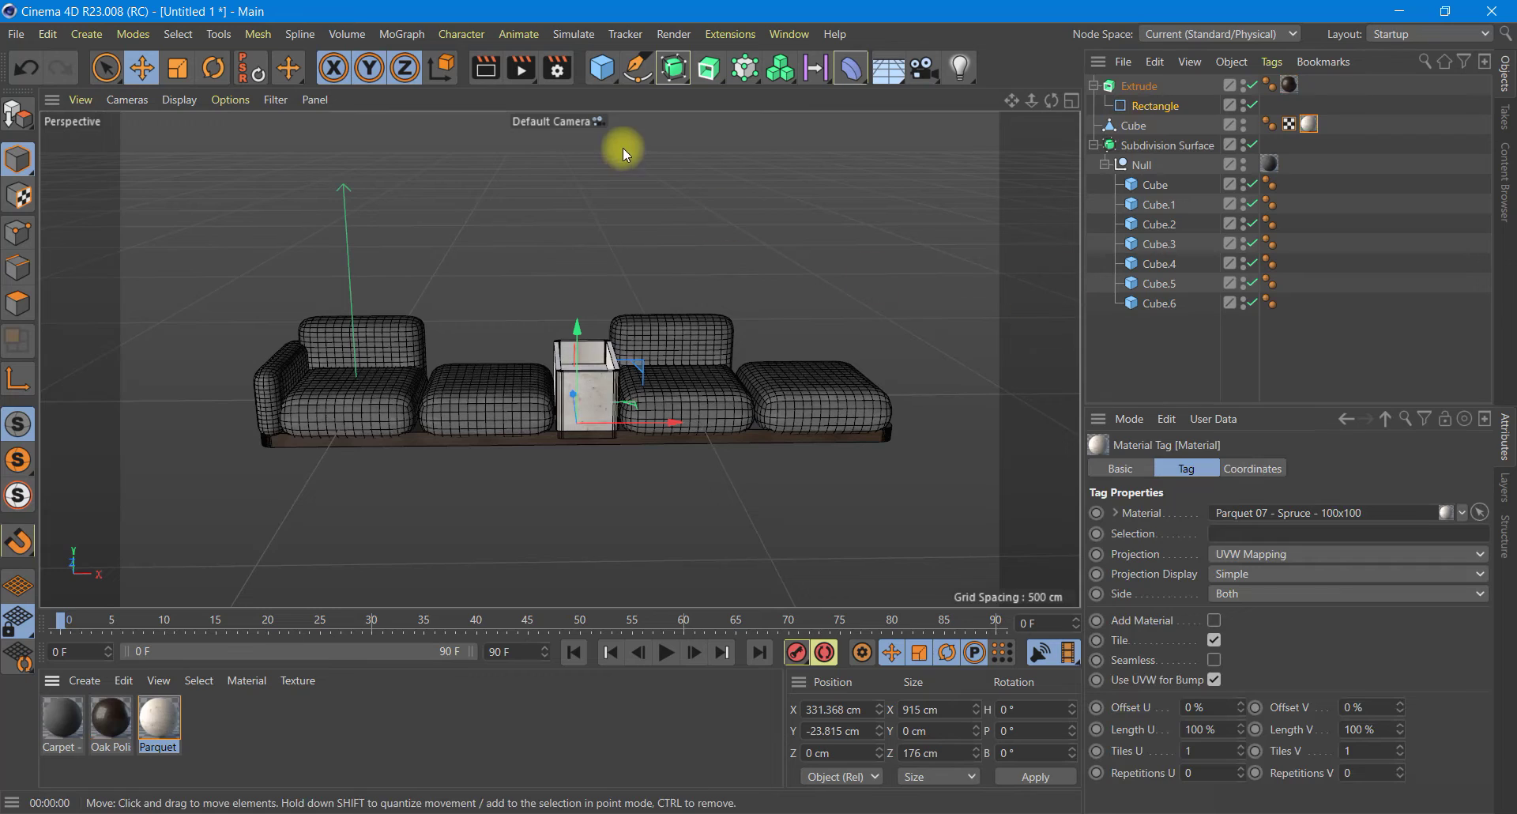
click(485, 67)
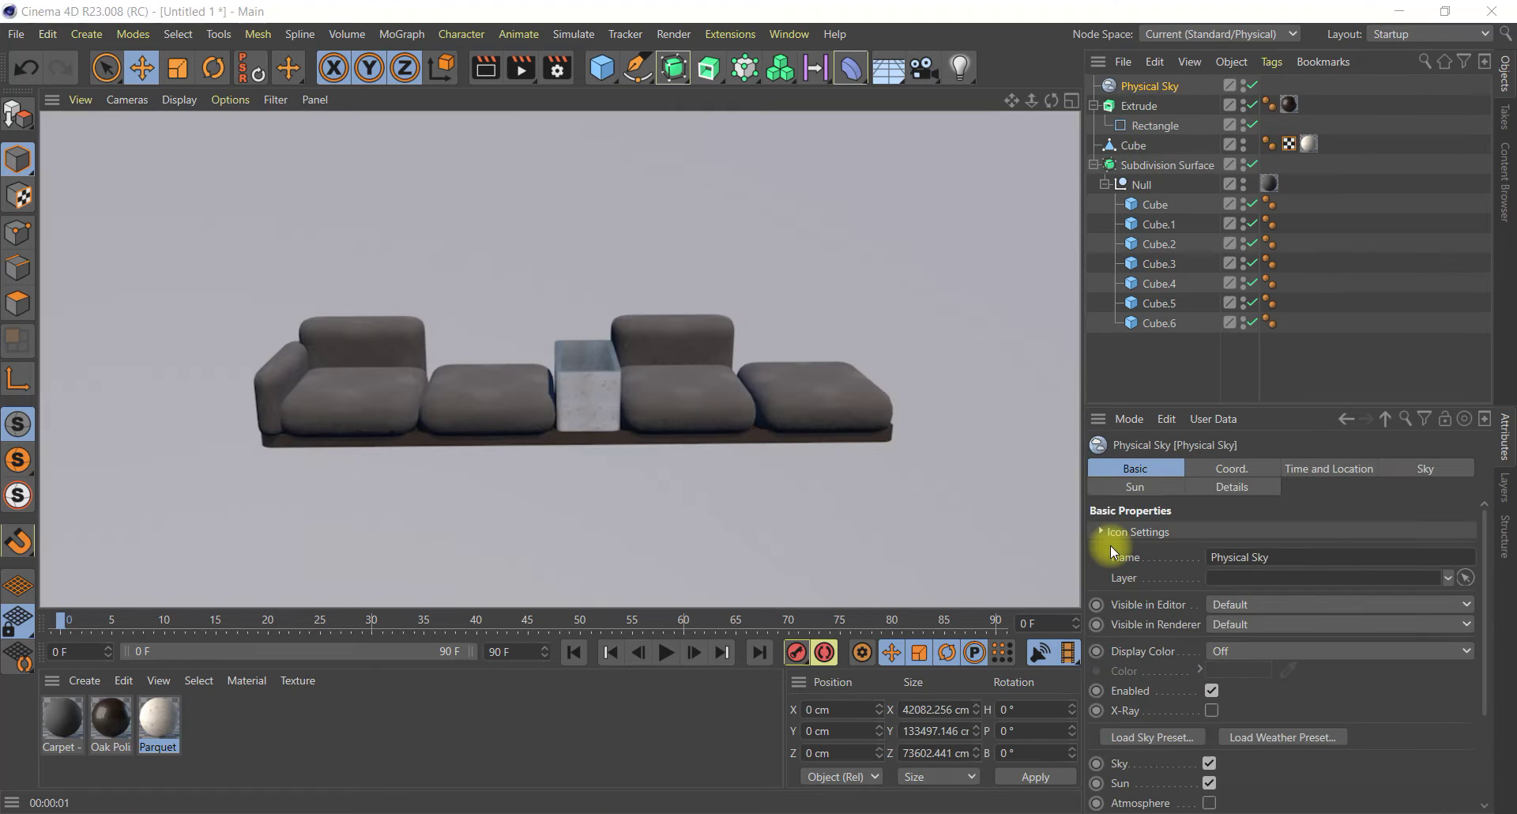
click(1072, 100)
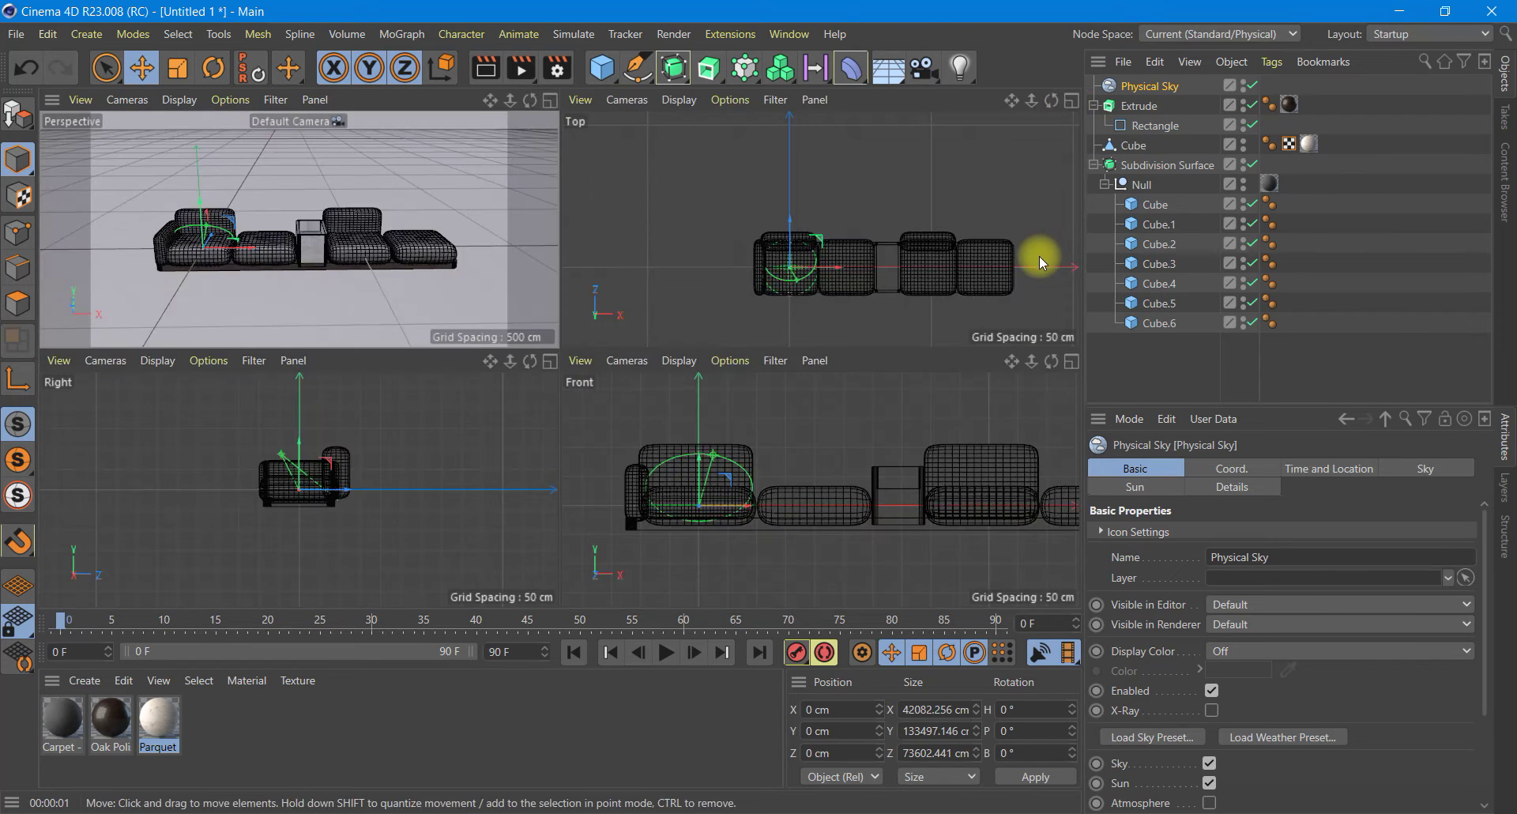
Step: Add an n-Side hexagon spline in the XZ plane with 20 cm radius, lowered below the sofa base
click(602, 69)
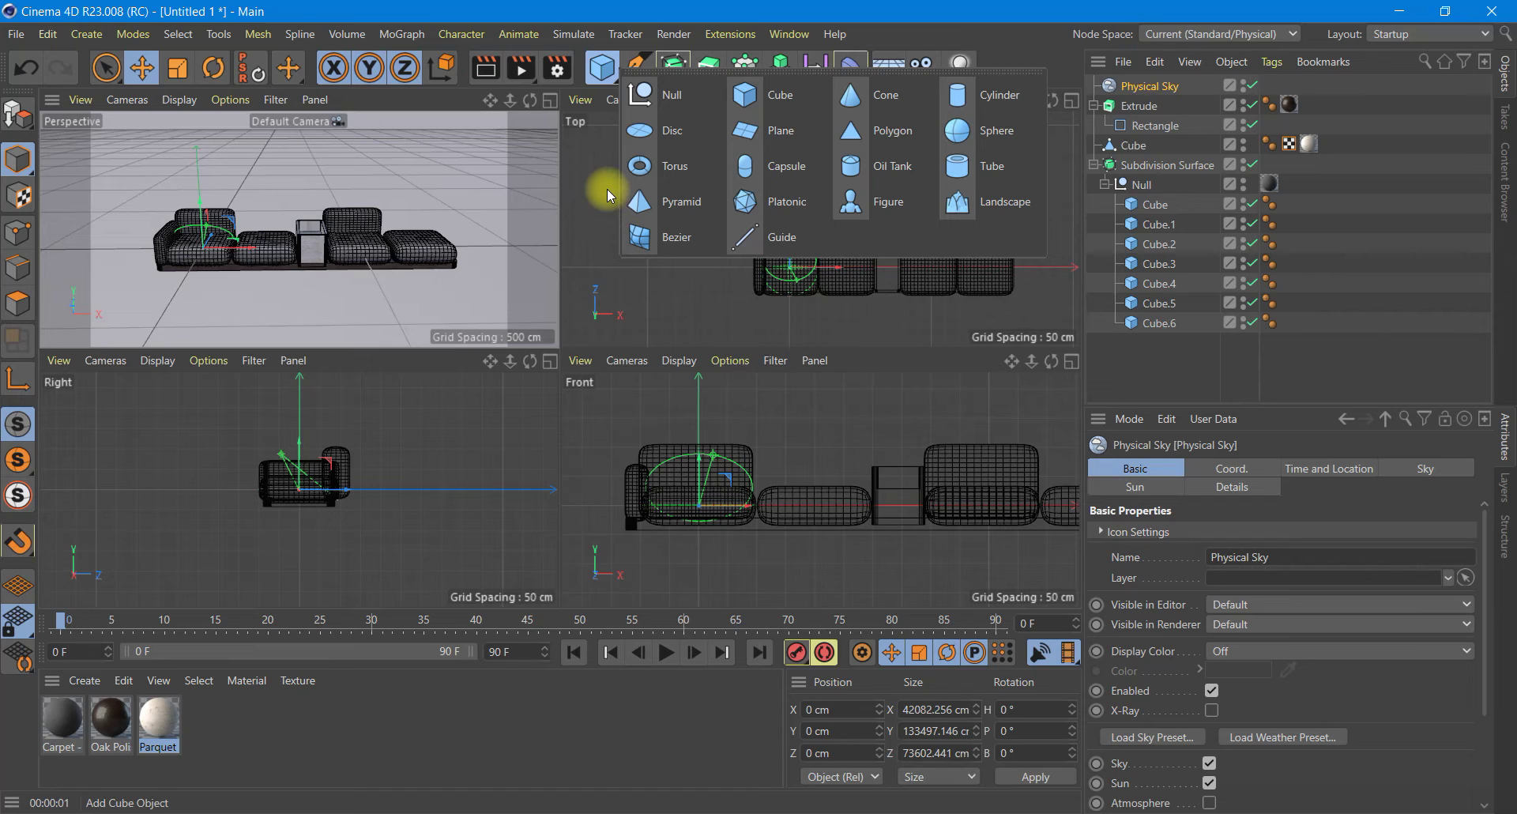
click(637, 68)
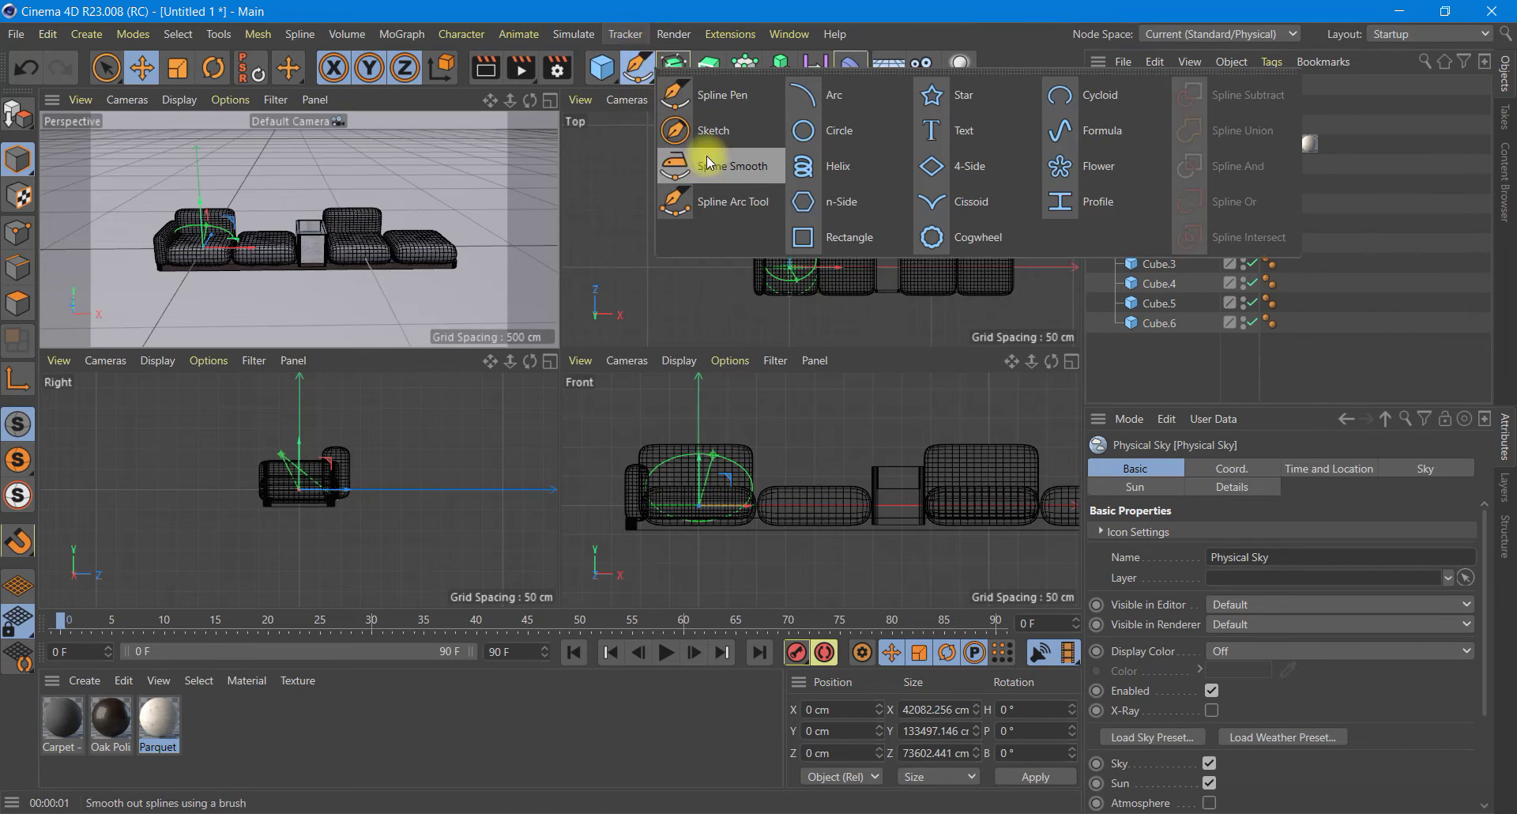
click(822, 214)
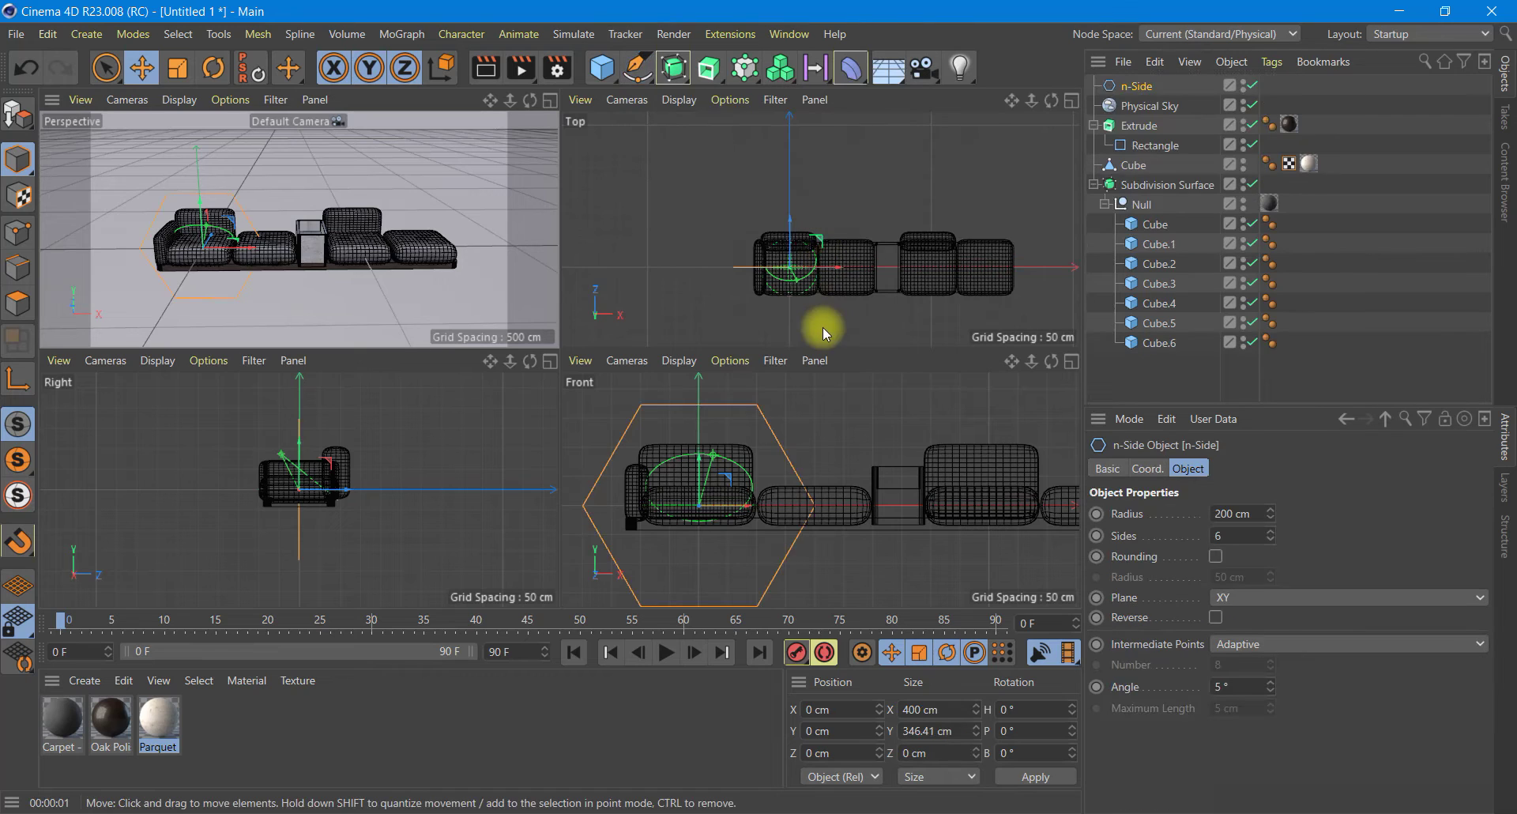
click(1262, 602)
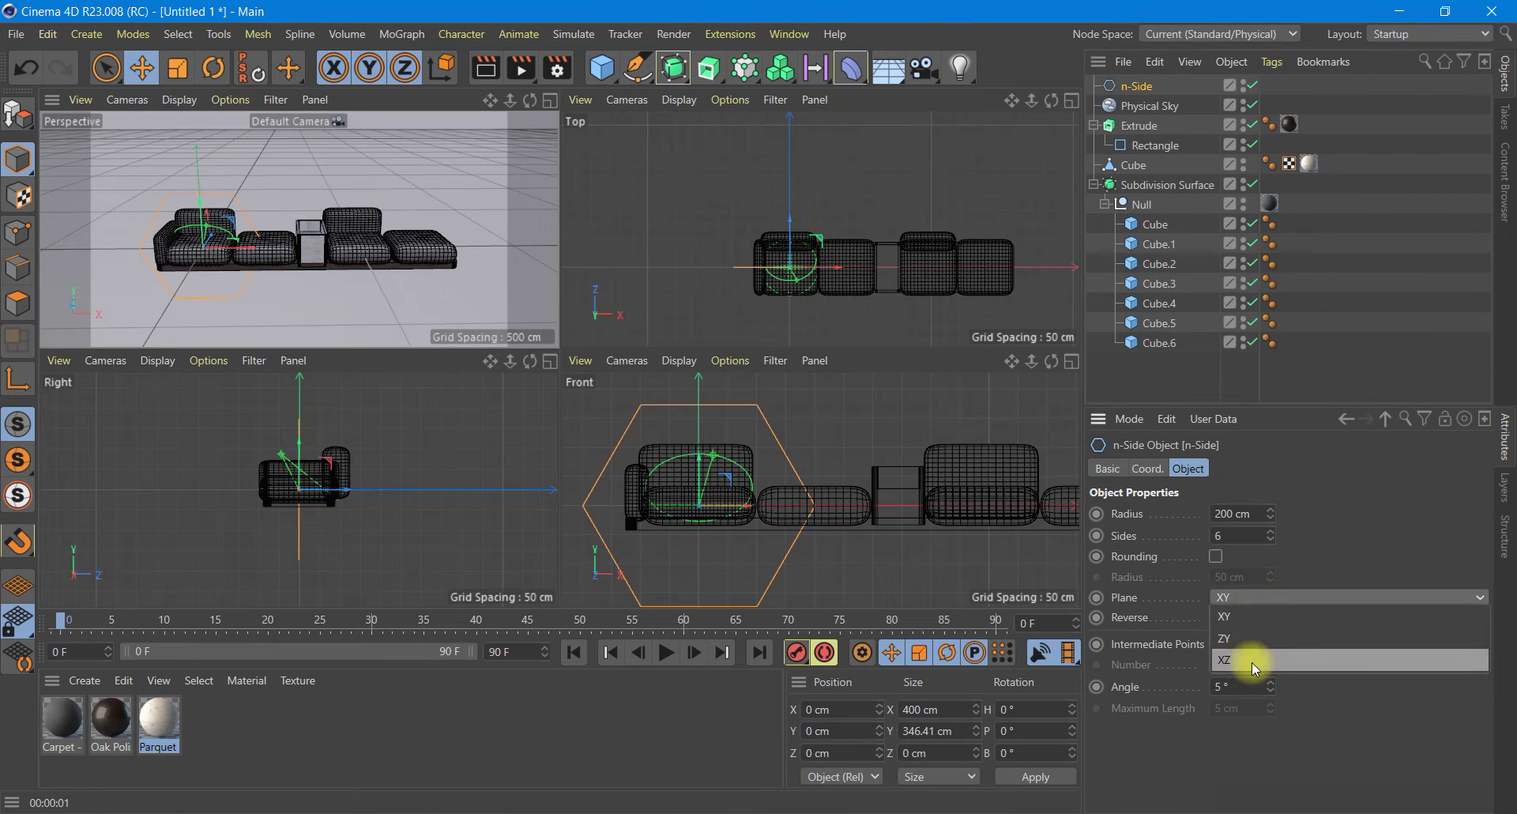
click(1251, 663)
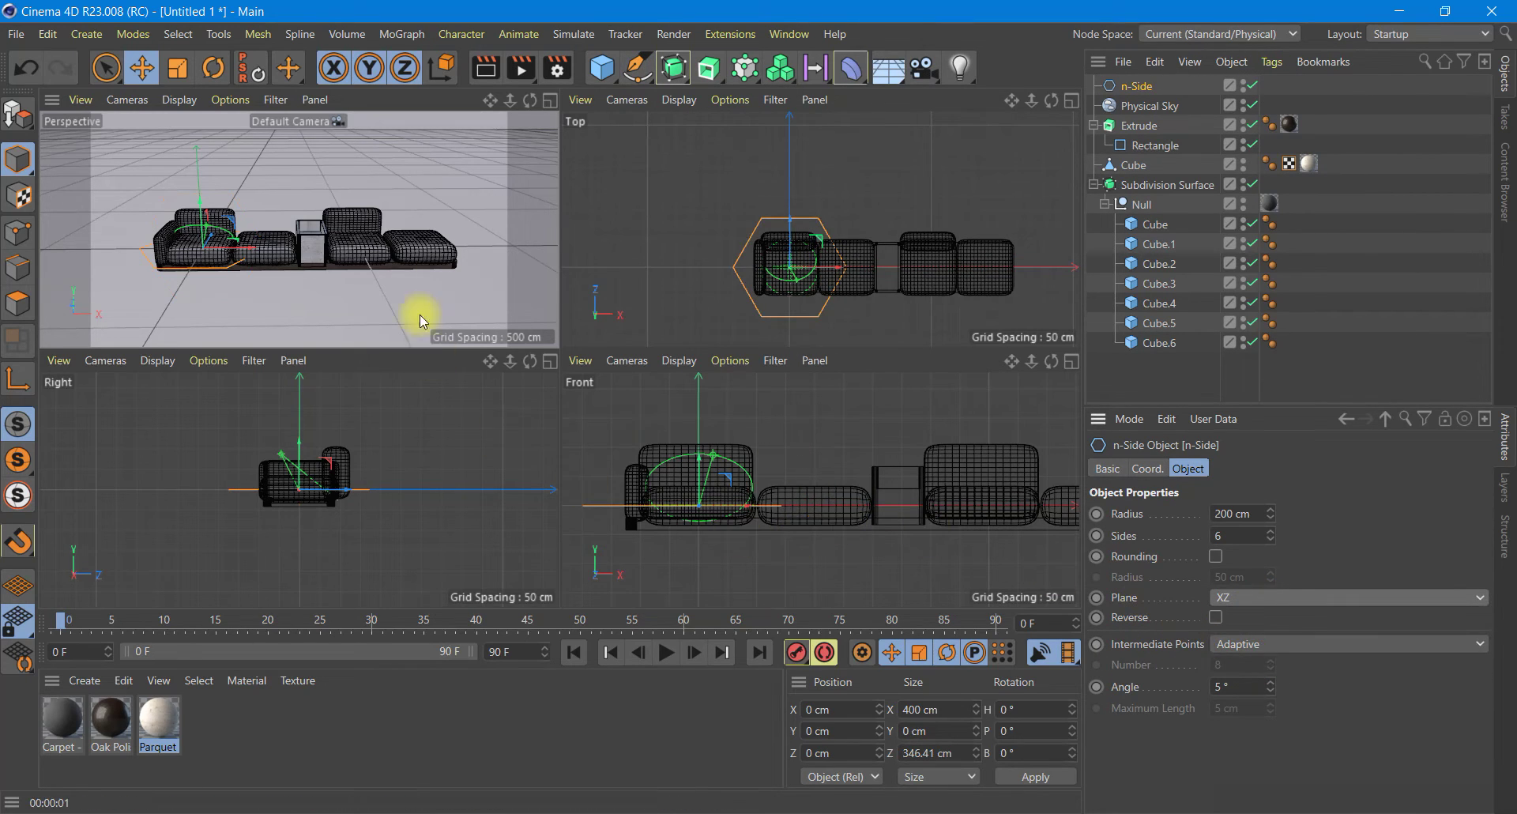
click(550, 99)
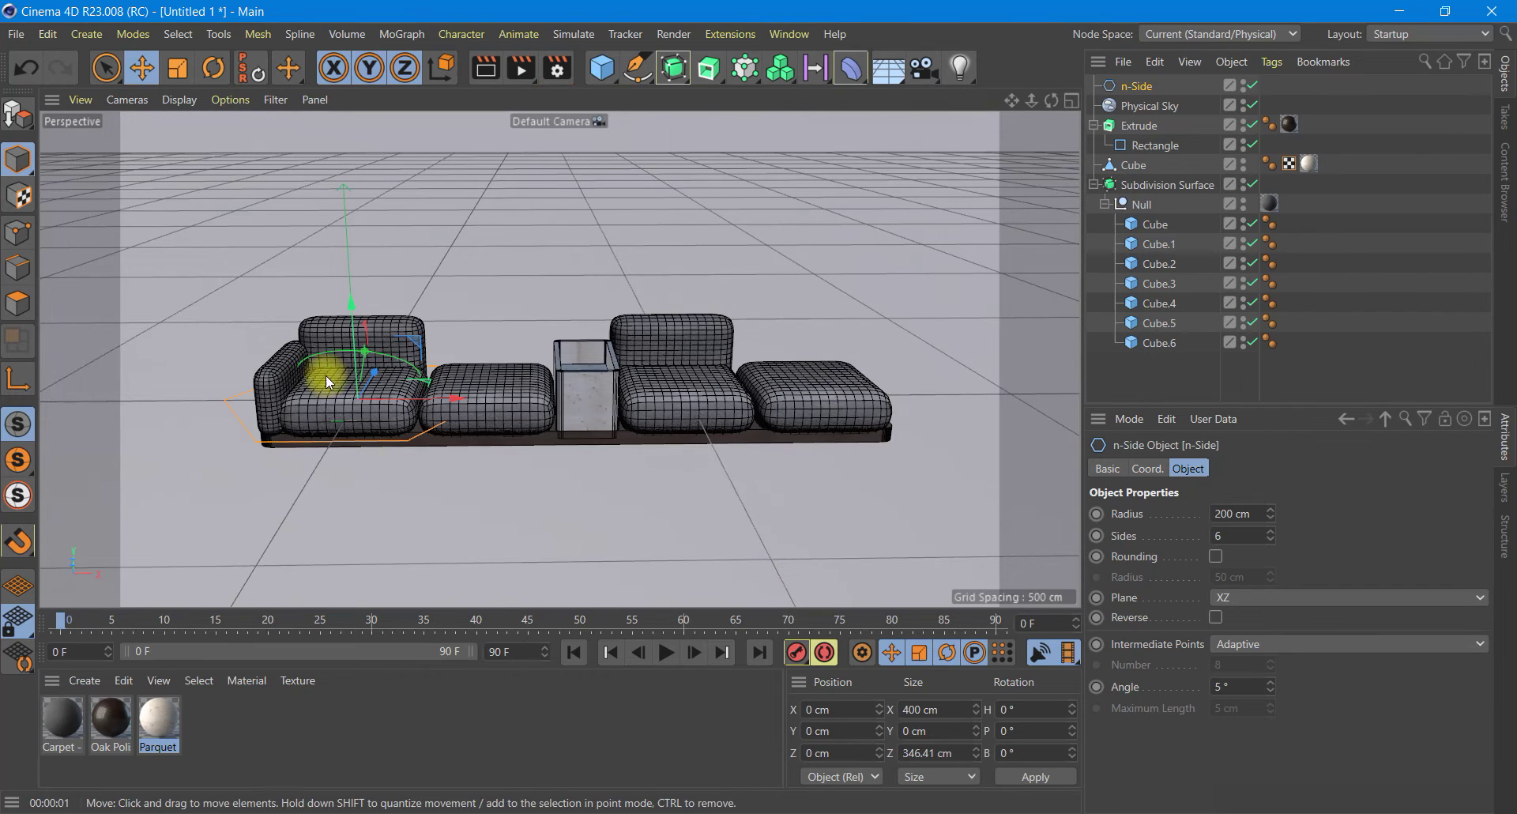
double_click(1252, 513)
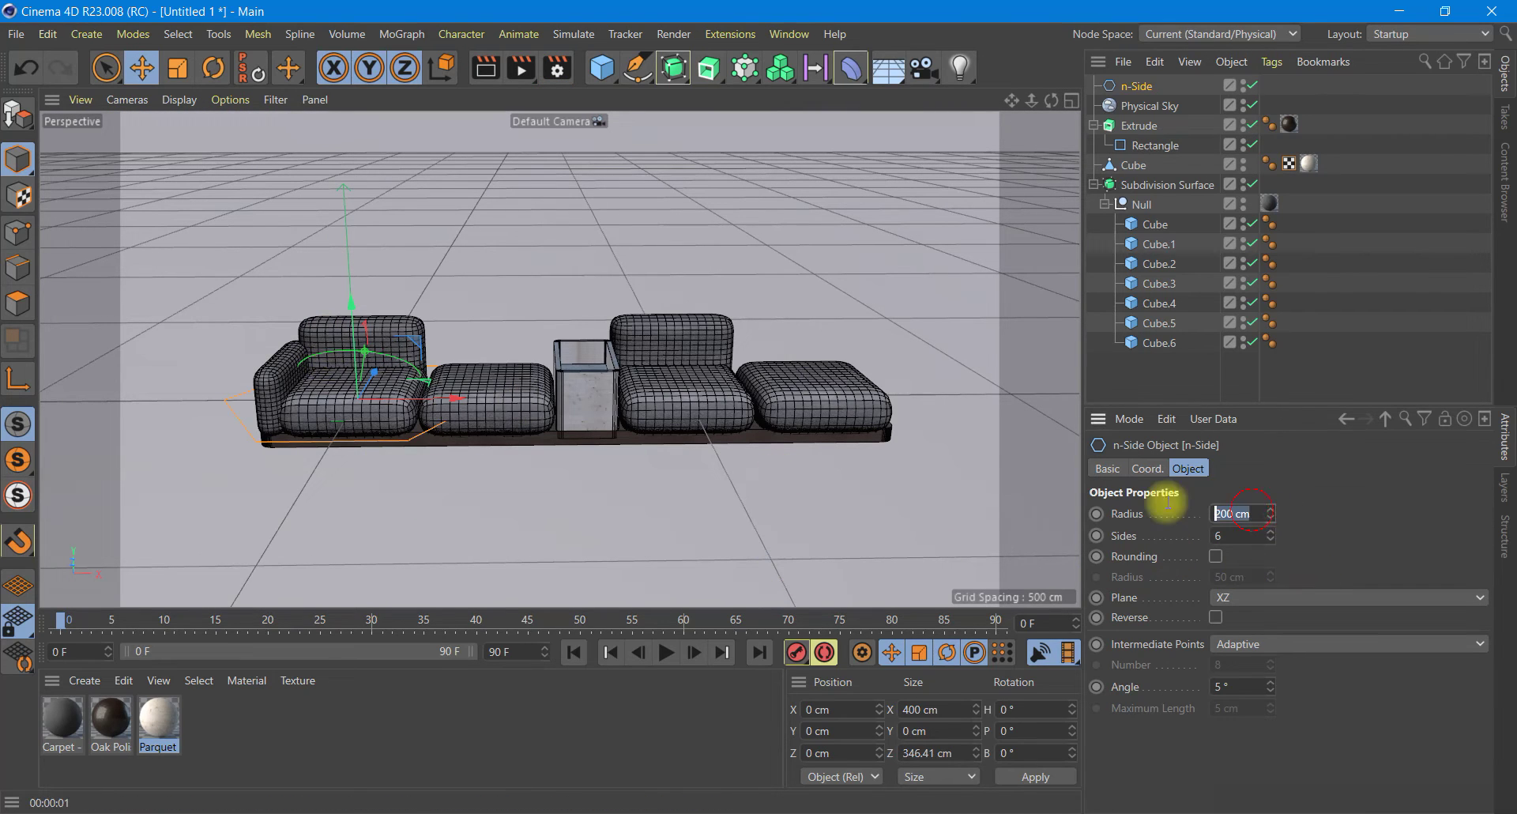
text(20)
key(Return)
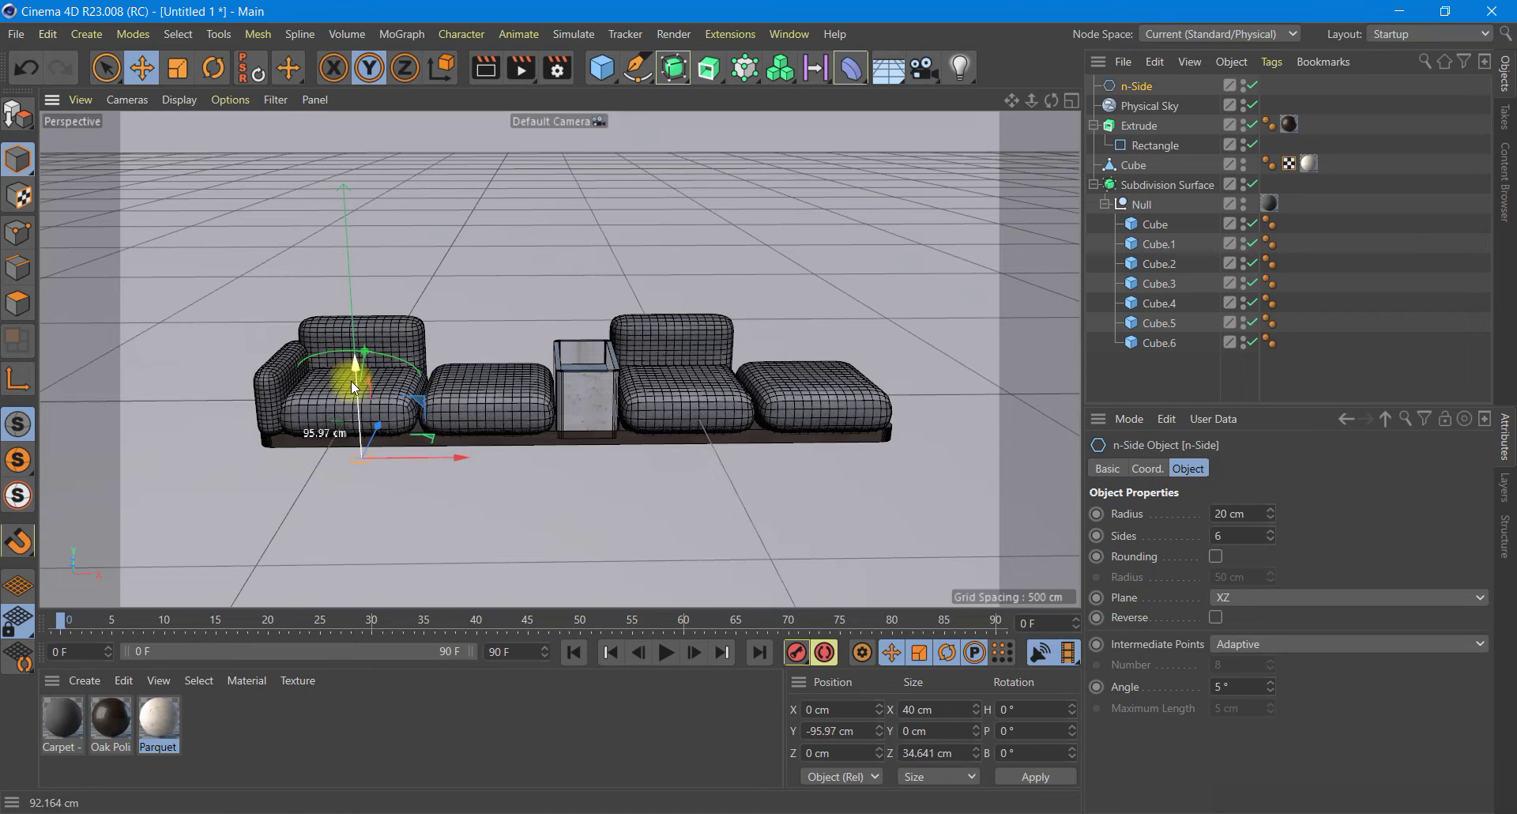
drag(352, 320, 349, 382)
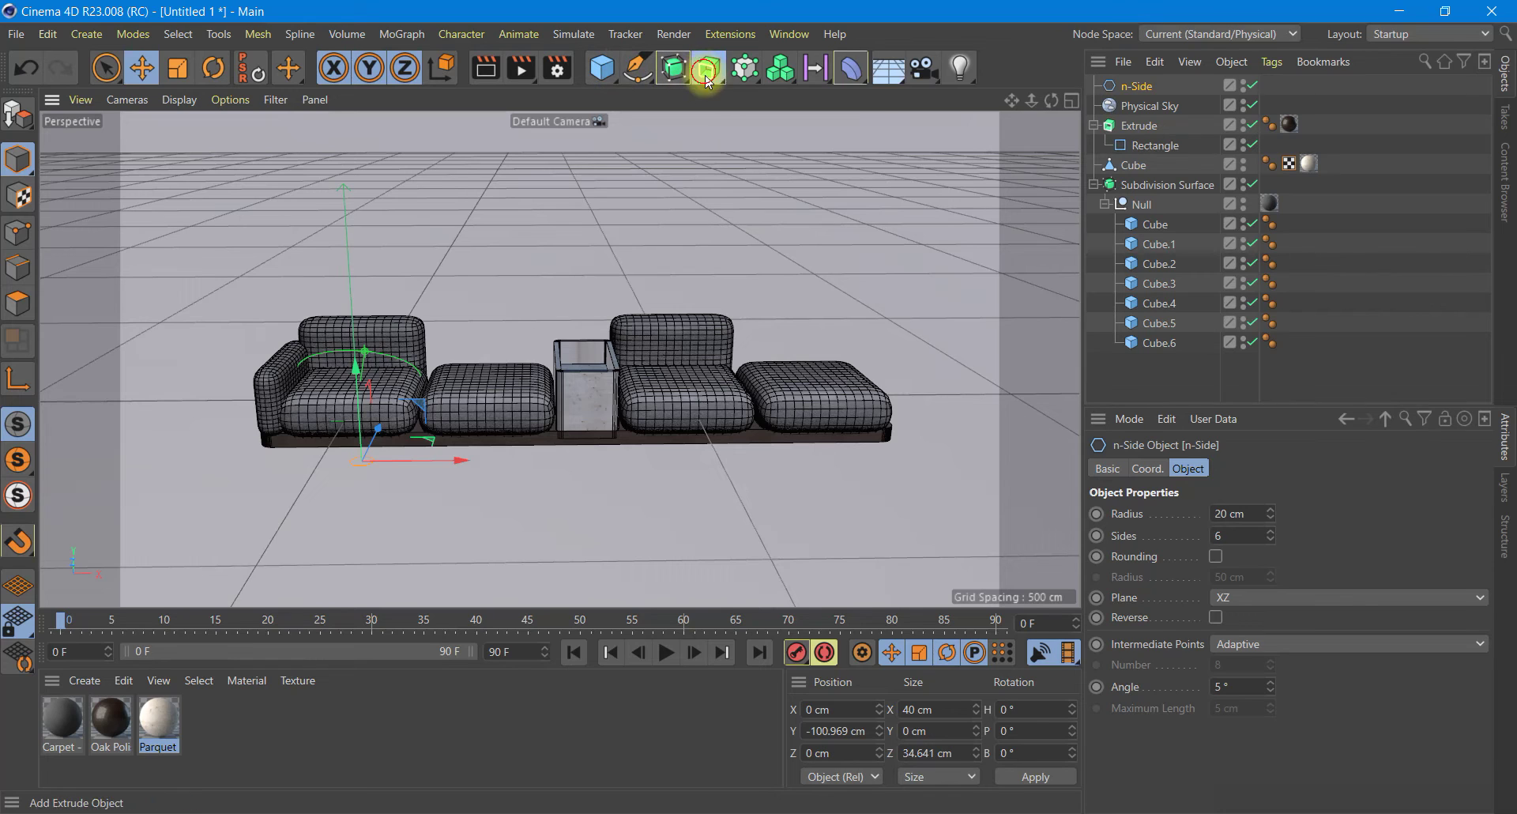
Step: Add an Extrude along Y and place the n-Side inside Extrude.1
drag(707, 79, 762, 99)
click(1268, 512)
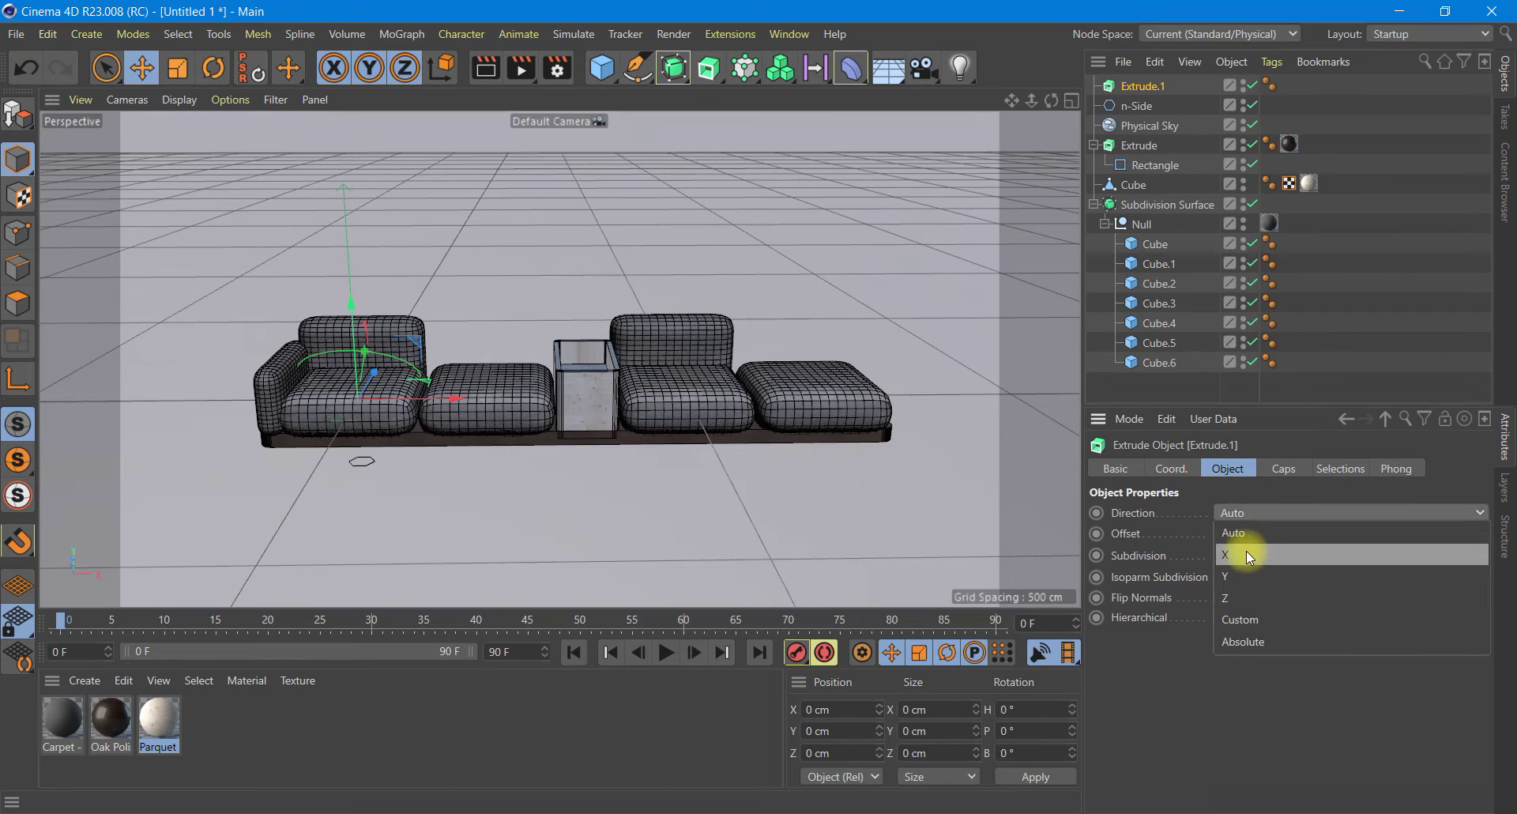
click(1226, 576)
drag(1136, 106, 1142, 93)
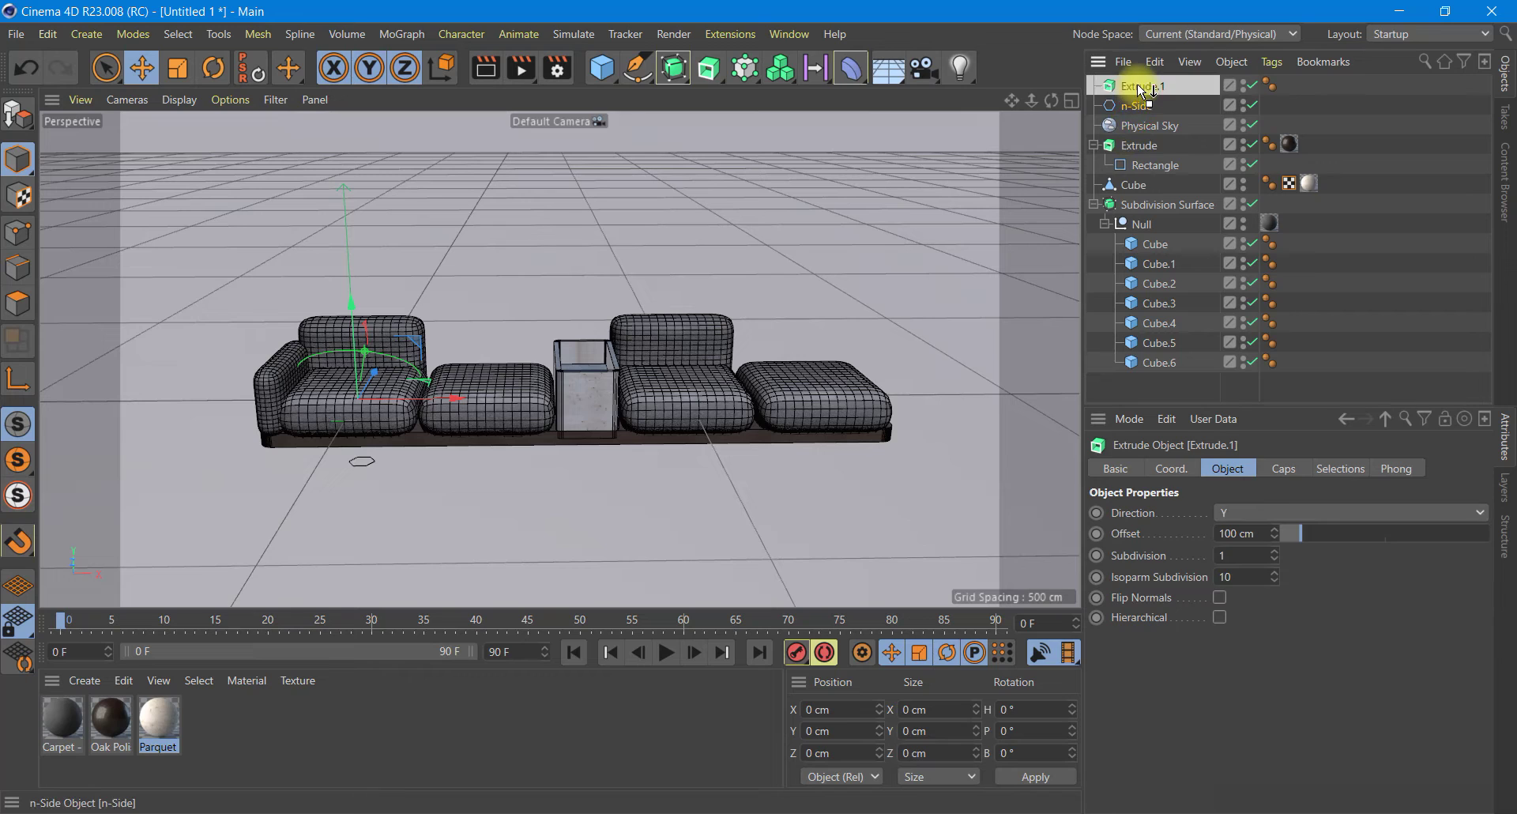
Step: Slide the hexagon leg profile left under the sofa's left end
click(1071, 100)
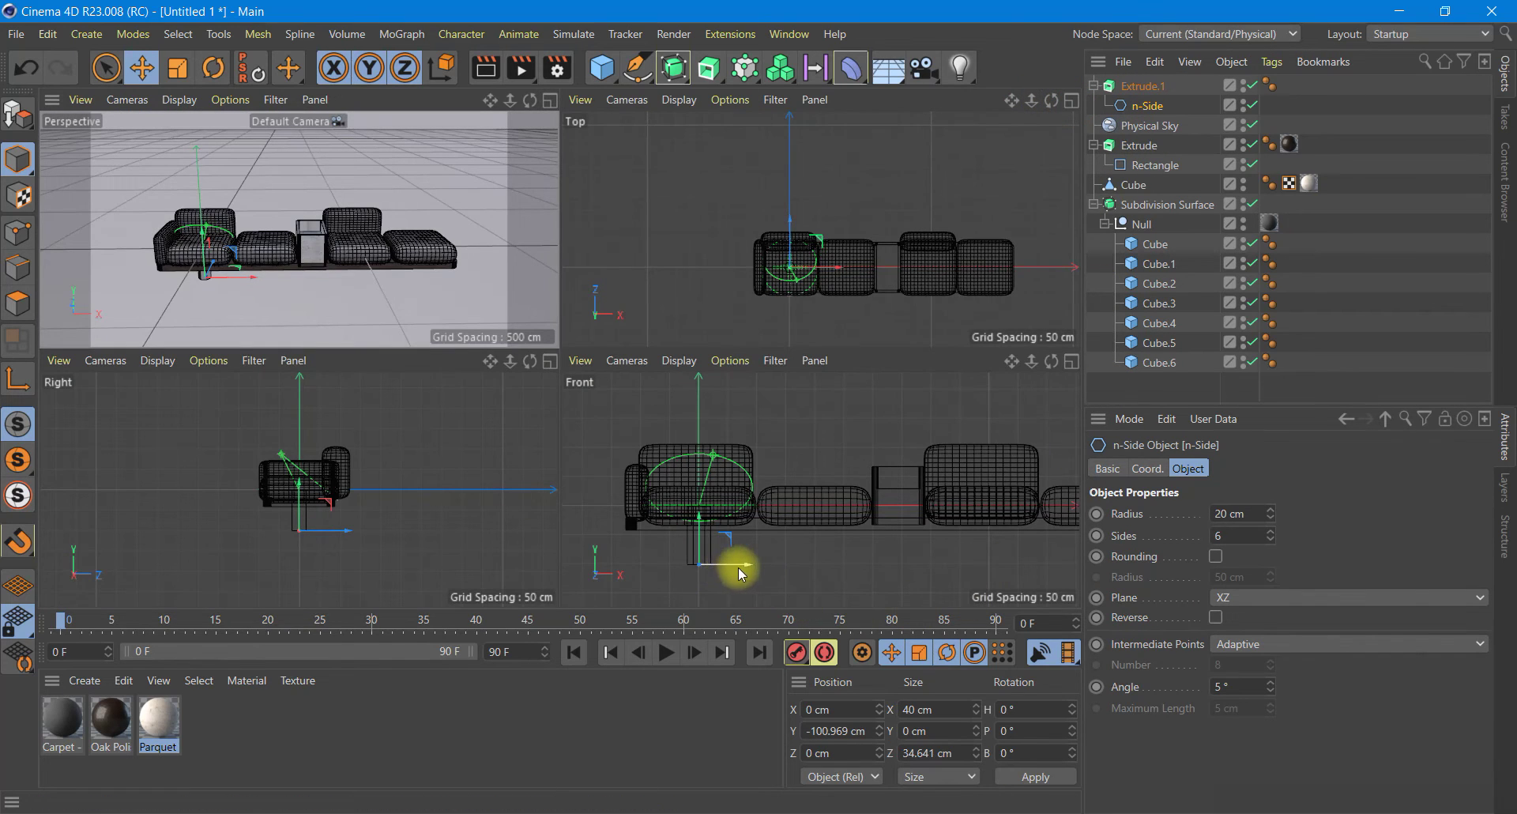
drag(725, 575, 682, 578)
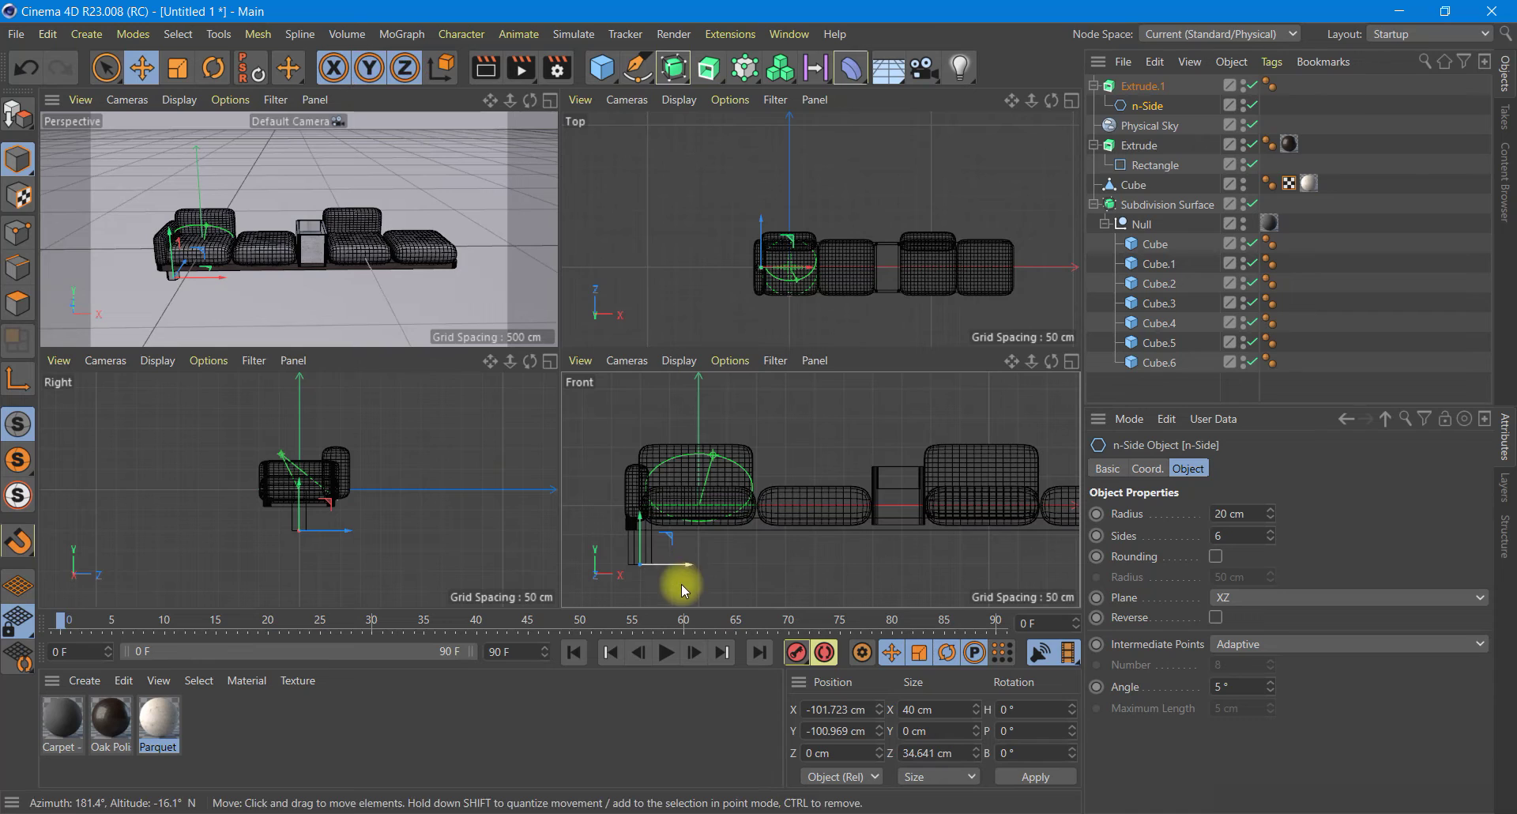
click(1071, 361)
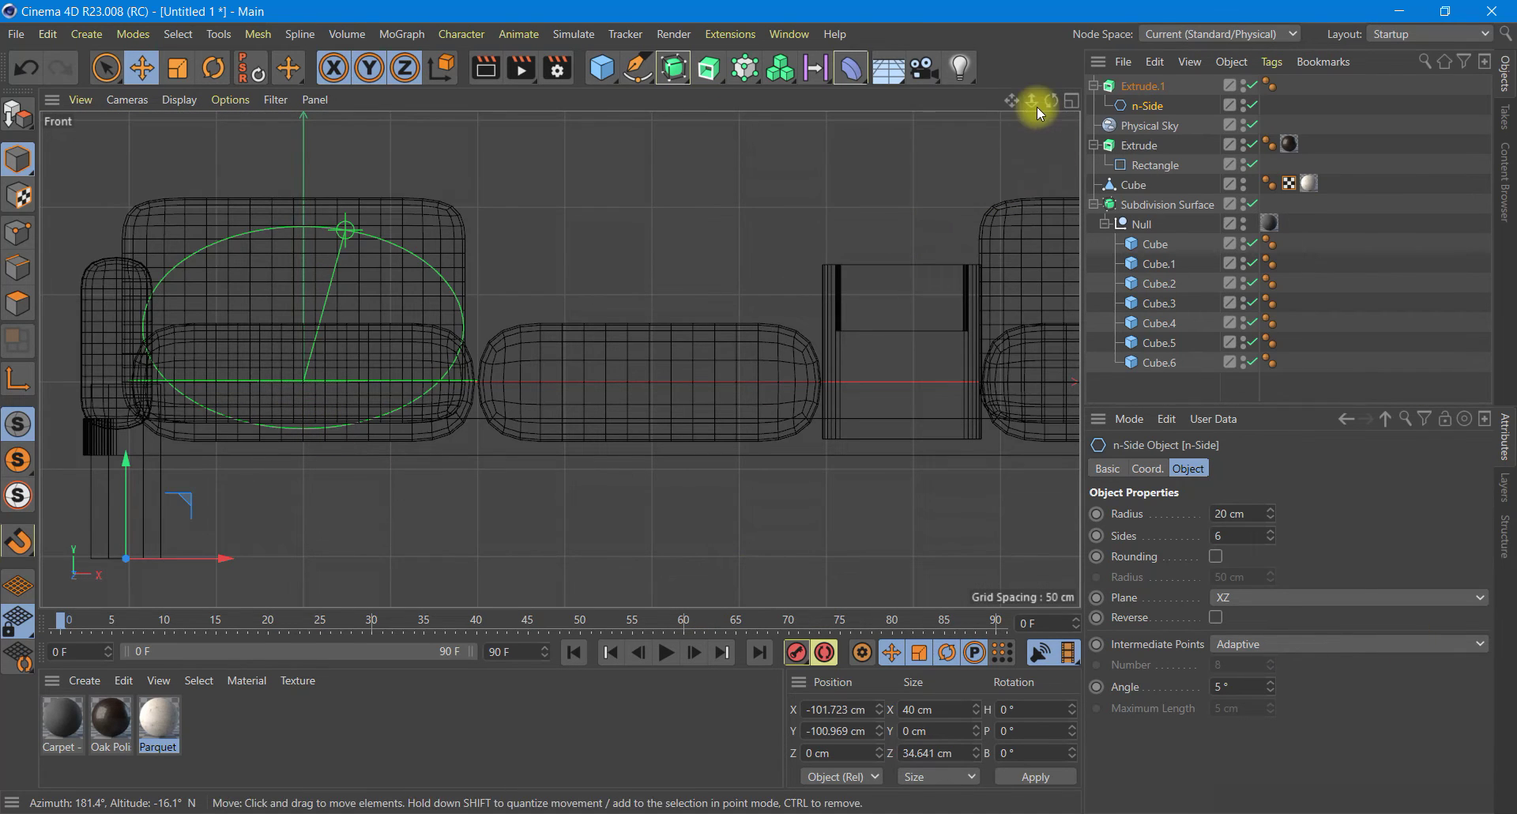
middle_drag(801, 406, 1138, 404)
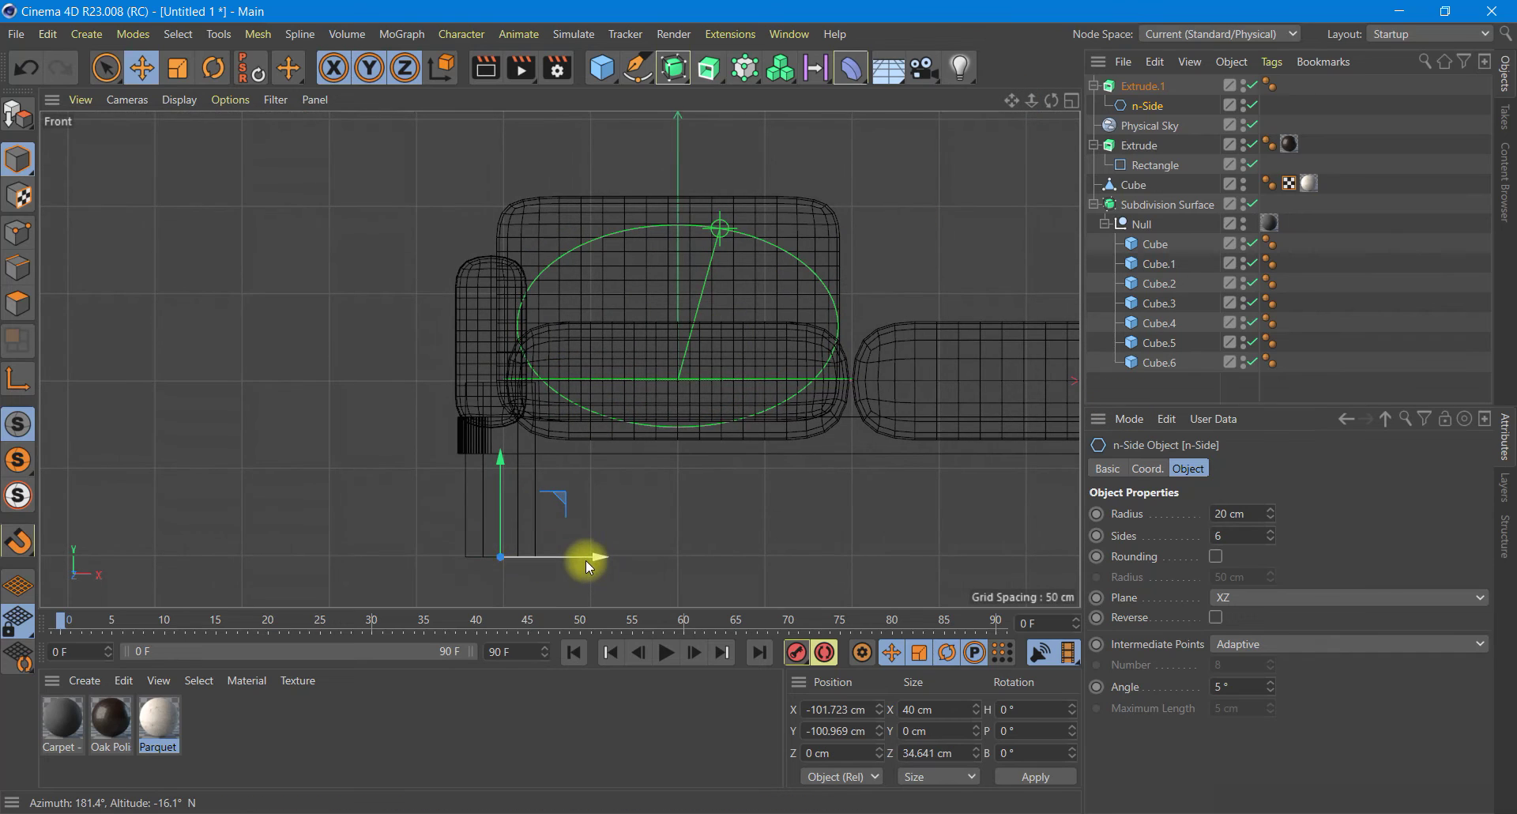
drag(586, 561, 576, 558)
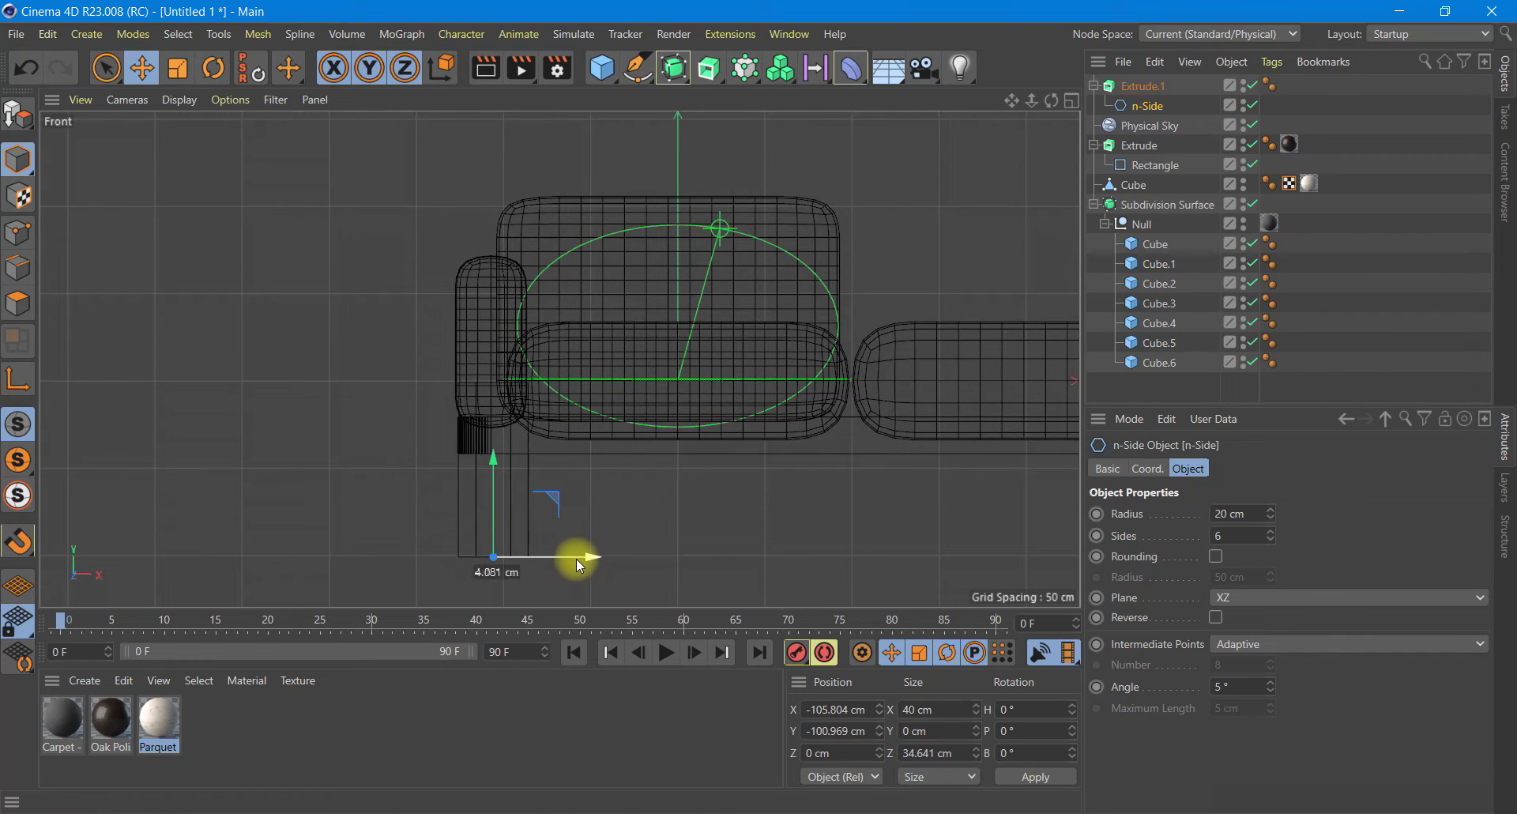
Step: Shrink the hexagon radius to 15 cm and lower it beneath the sofa base
click(1256, 513)
text(15)
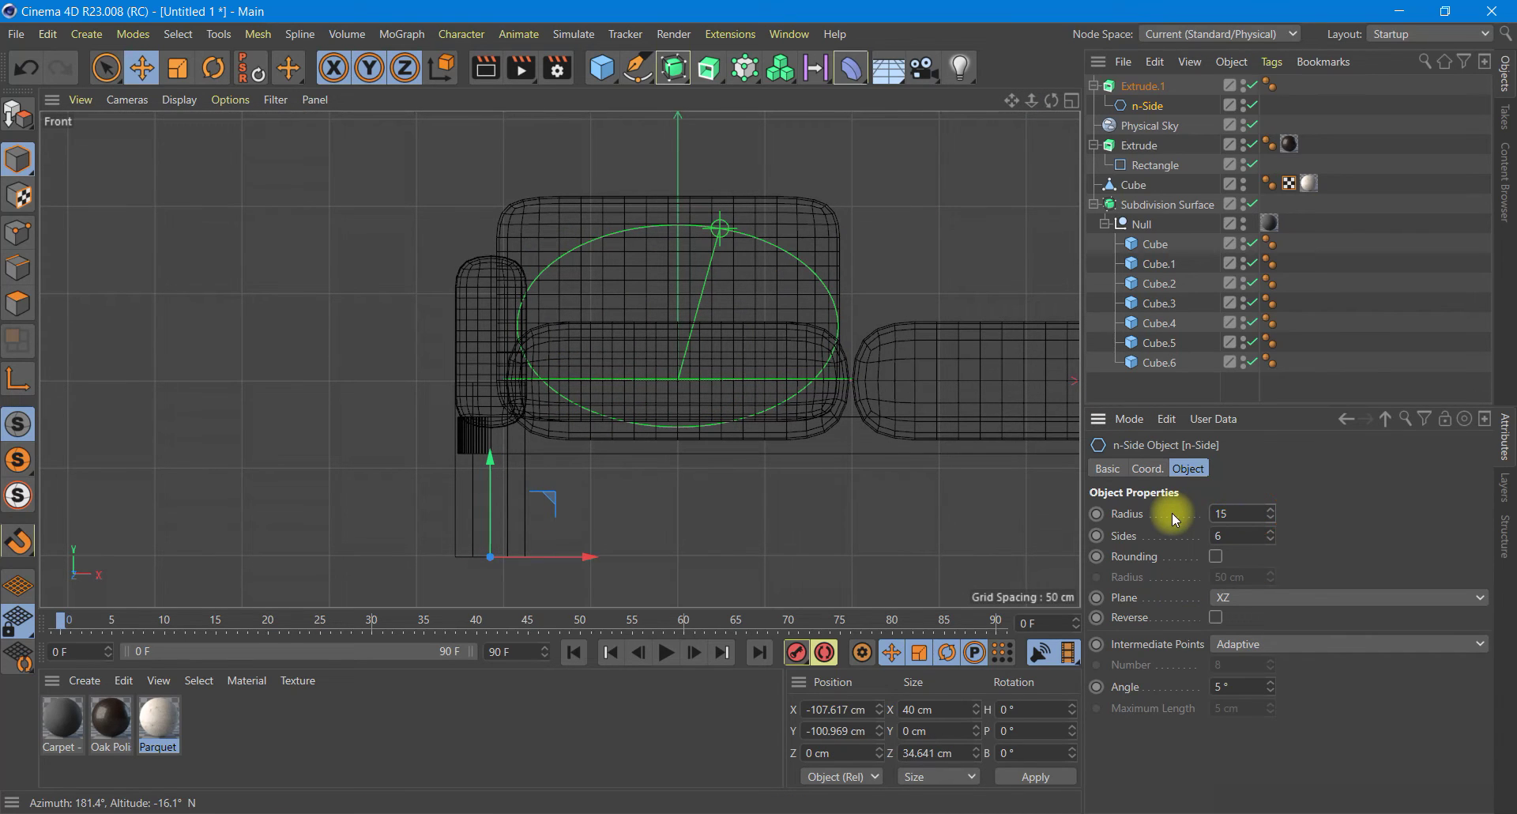
key(Return)
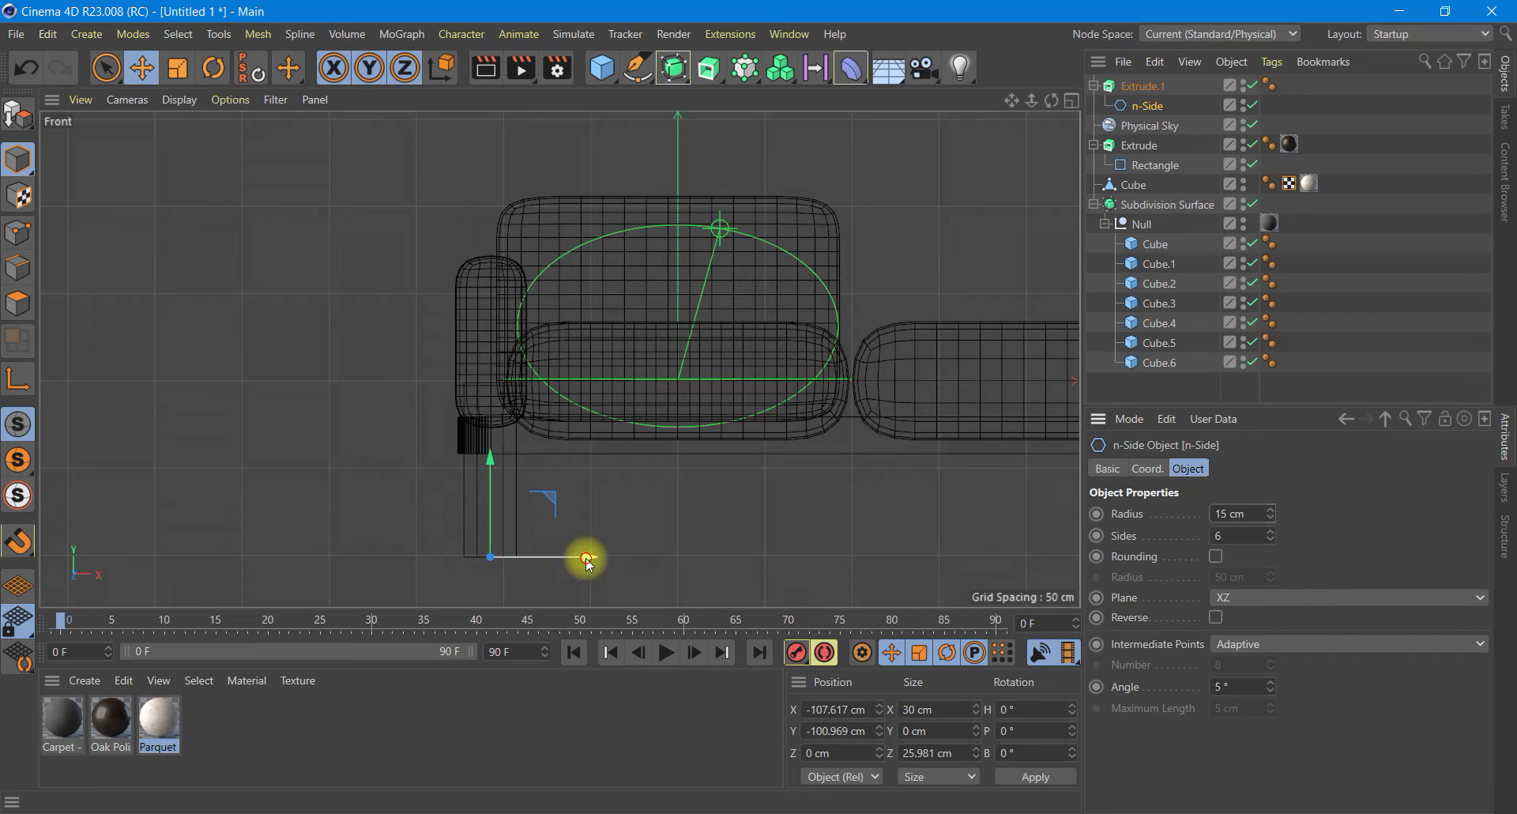
drag(586, 562, 582, 557)
mouse_move(490, 502)
mouse_down()
mouse_move(485, 563)
mouse_move(487, 545)
mouse_up()
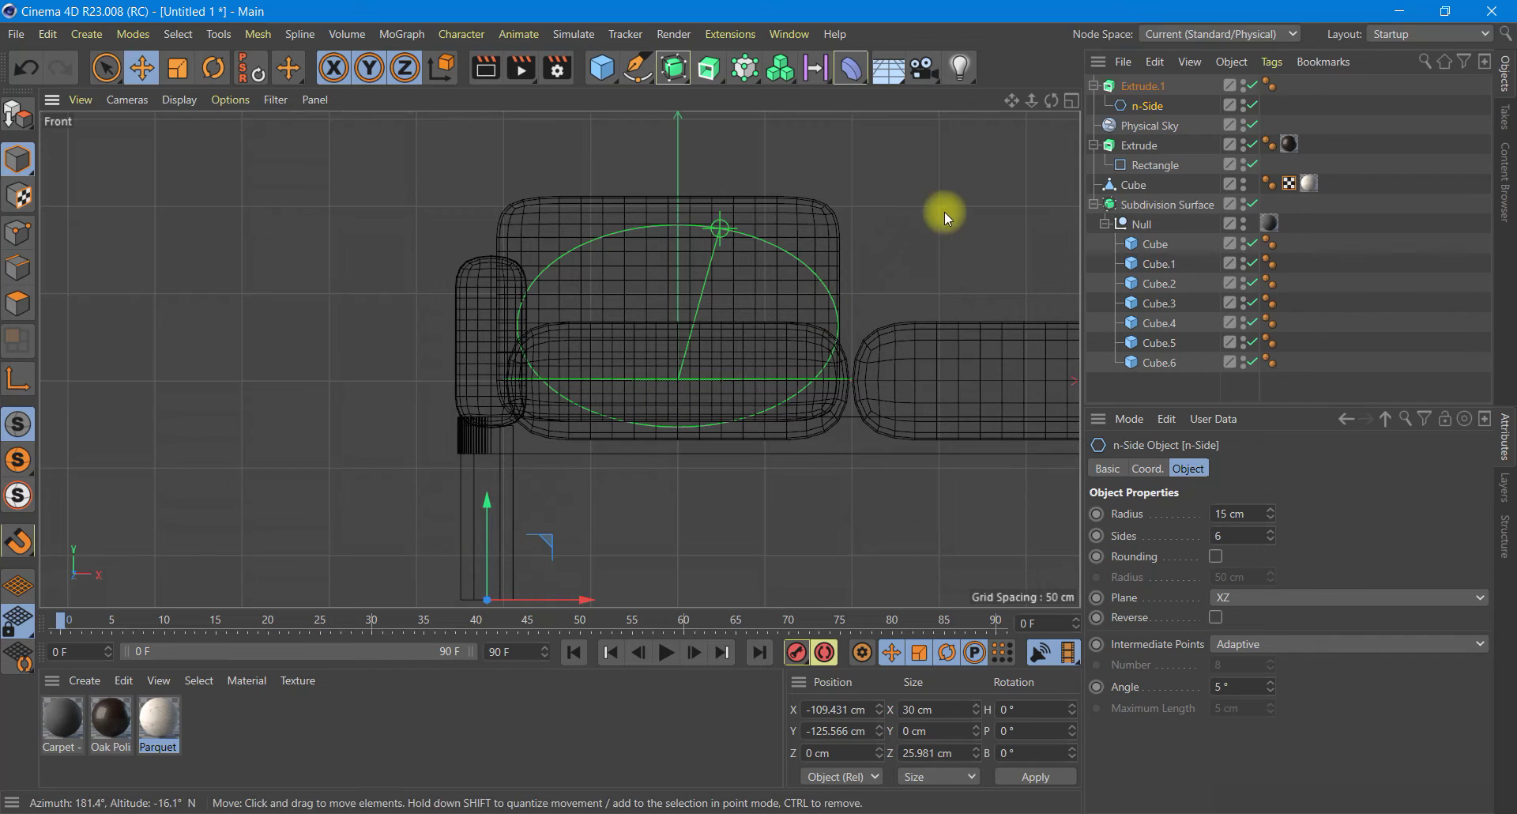
click(1068, 102)
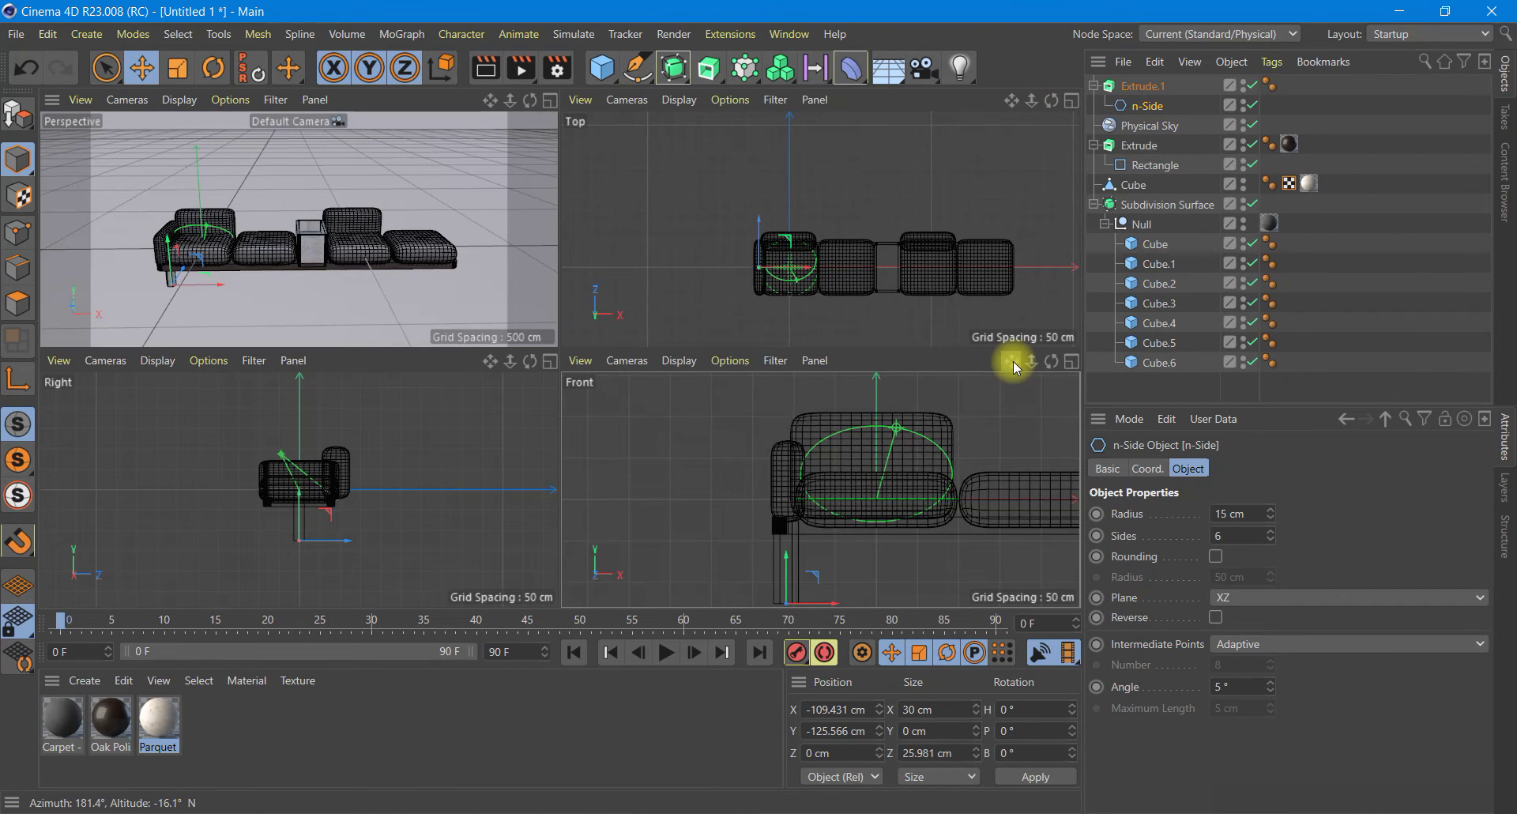
Step: Position the leg profile under the sofa's front-left corner along Z and X
click(1061, 103)
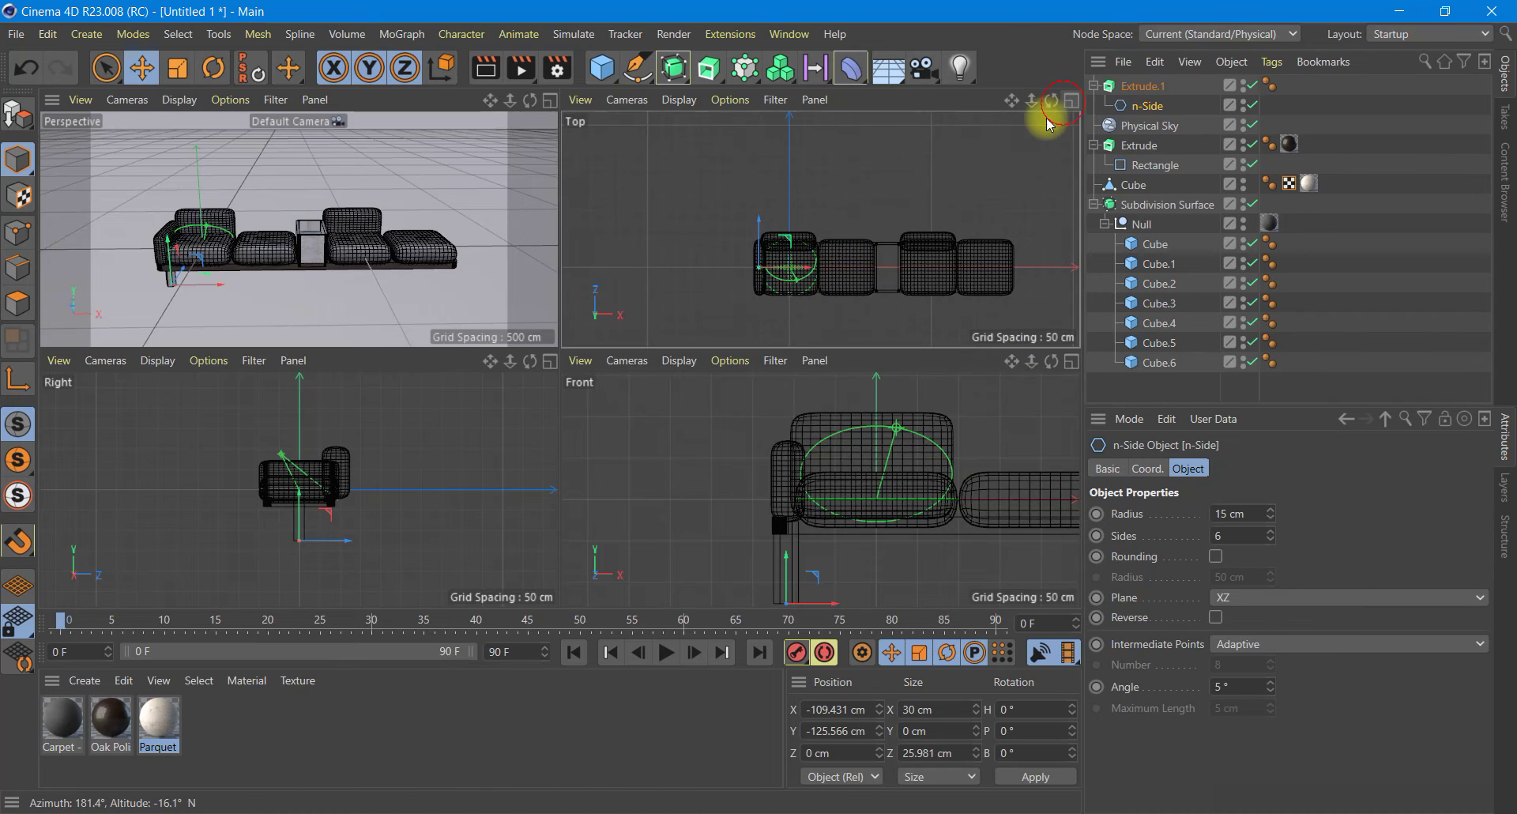
scroll(450, 423, up, 3)
scroll(466, 427, up, 4)
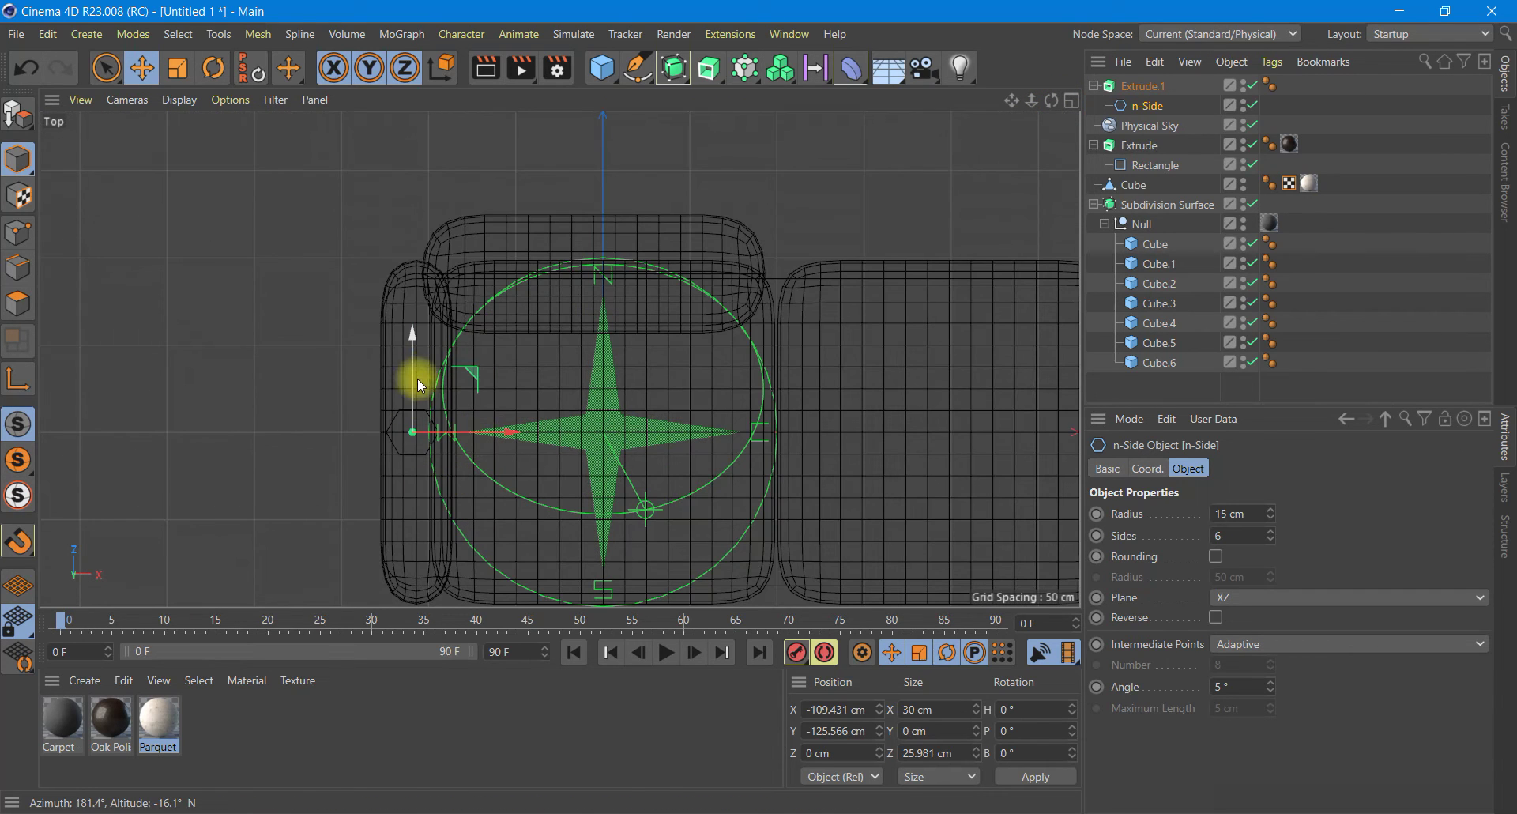
drag(418, 362, 415, 501)
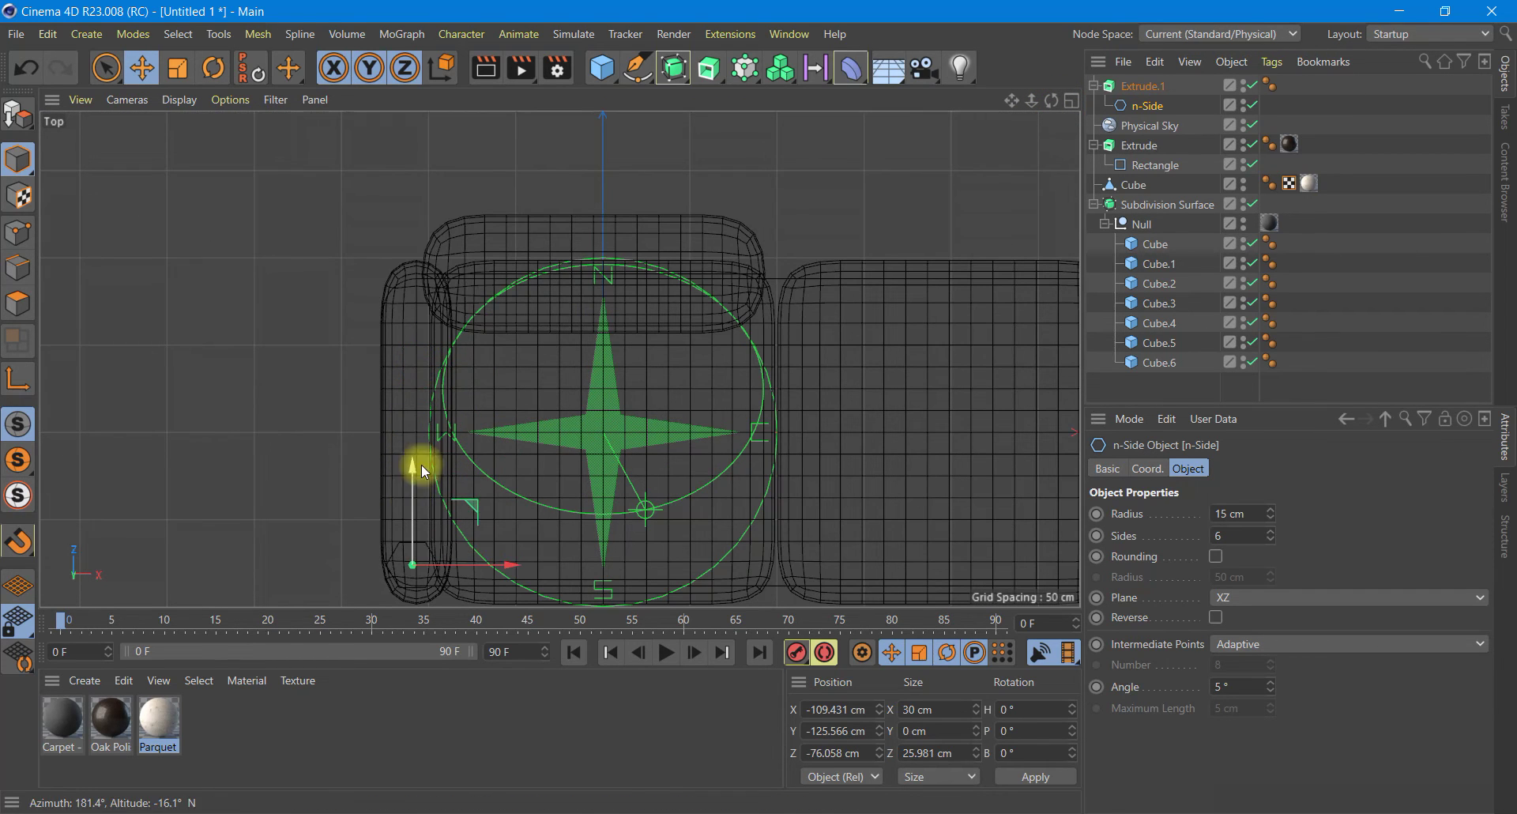
click(1065, 105)
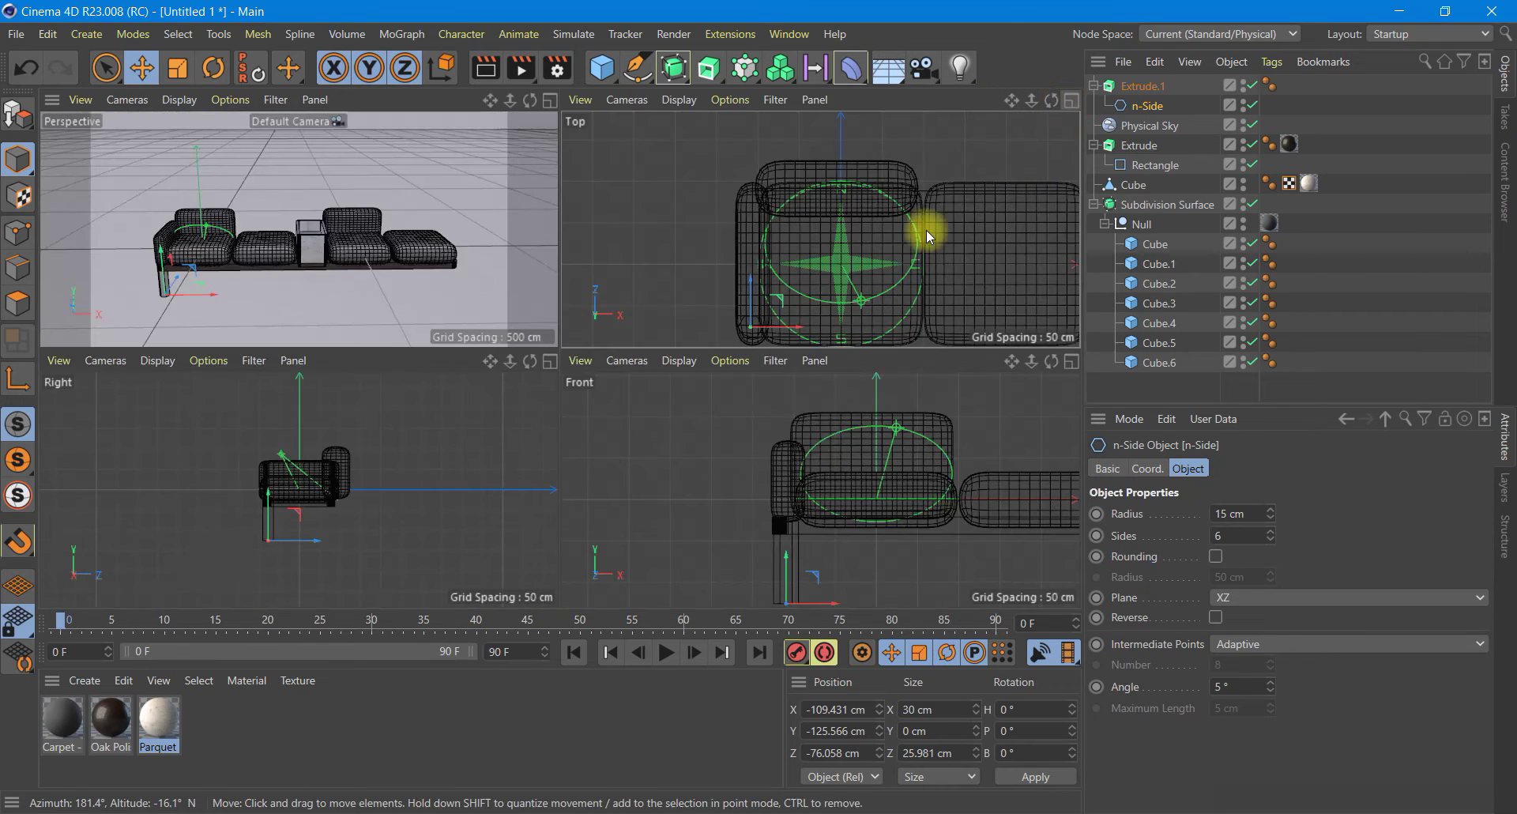
click(550, 100)
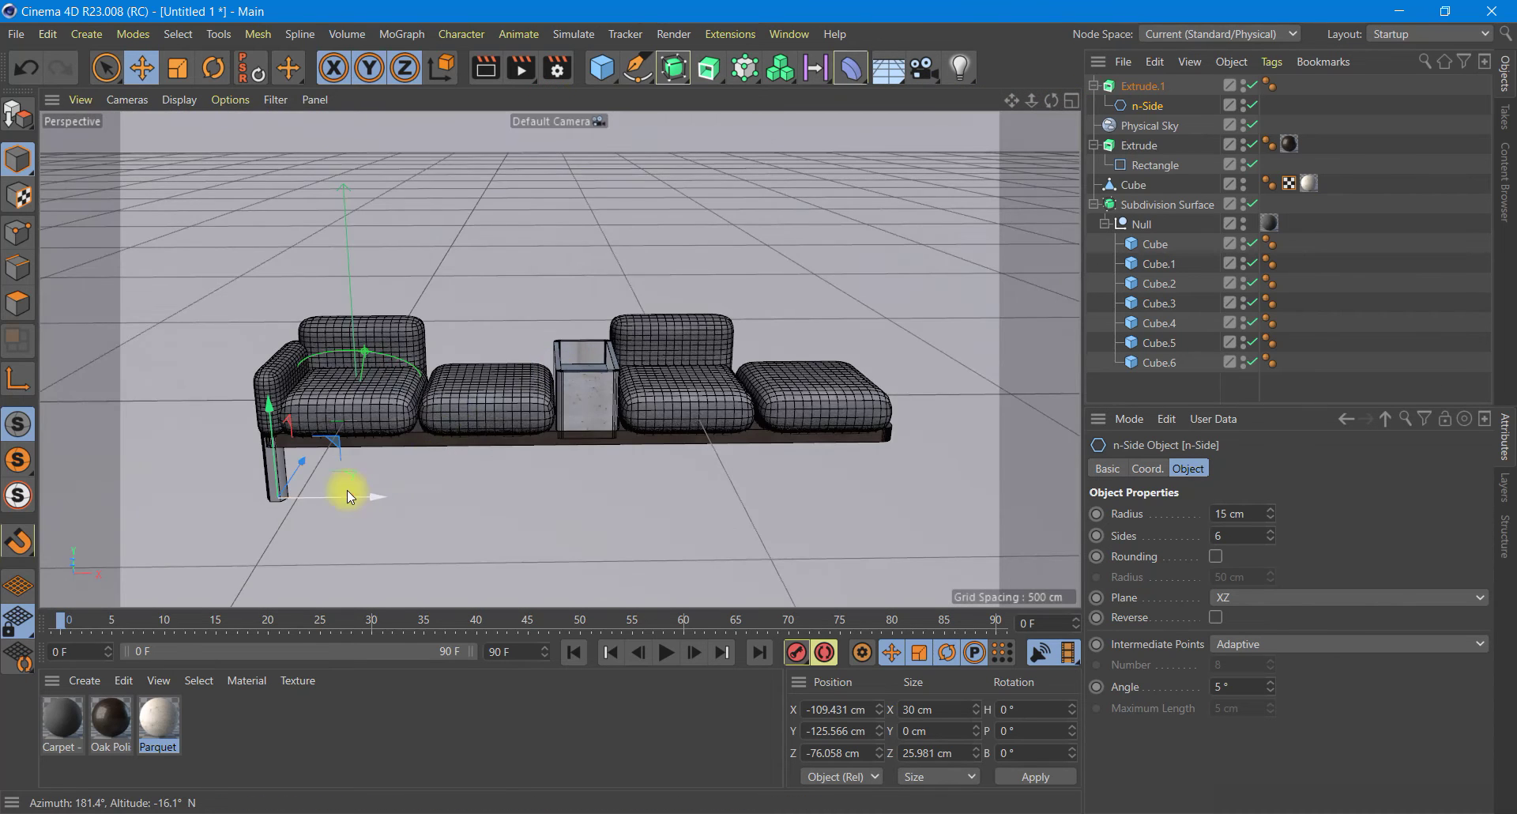
scroll(347, 490, up, 2)
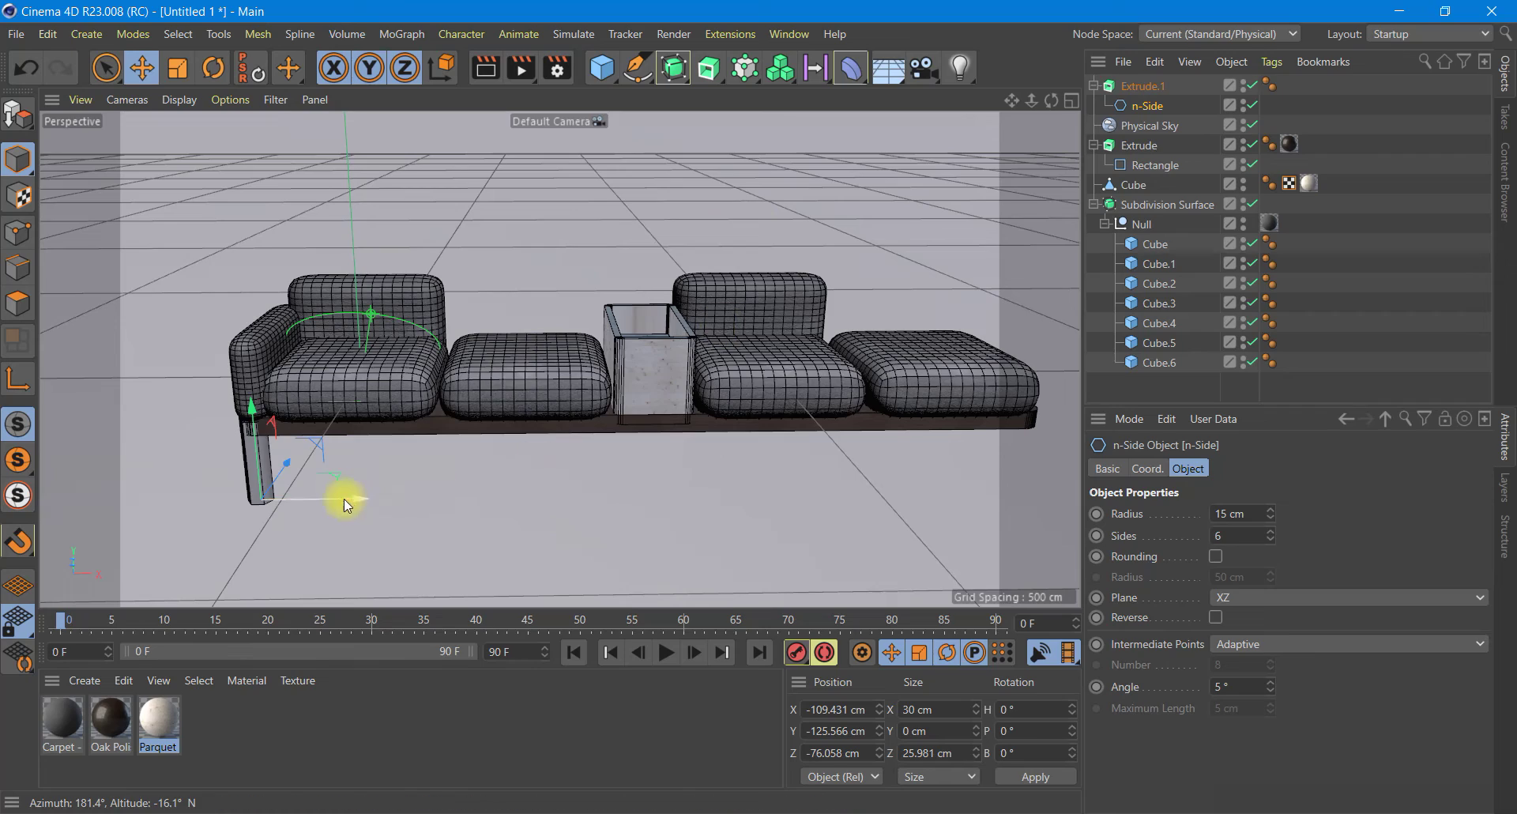
drag(341, 500, 344, 500)
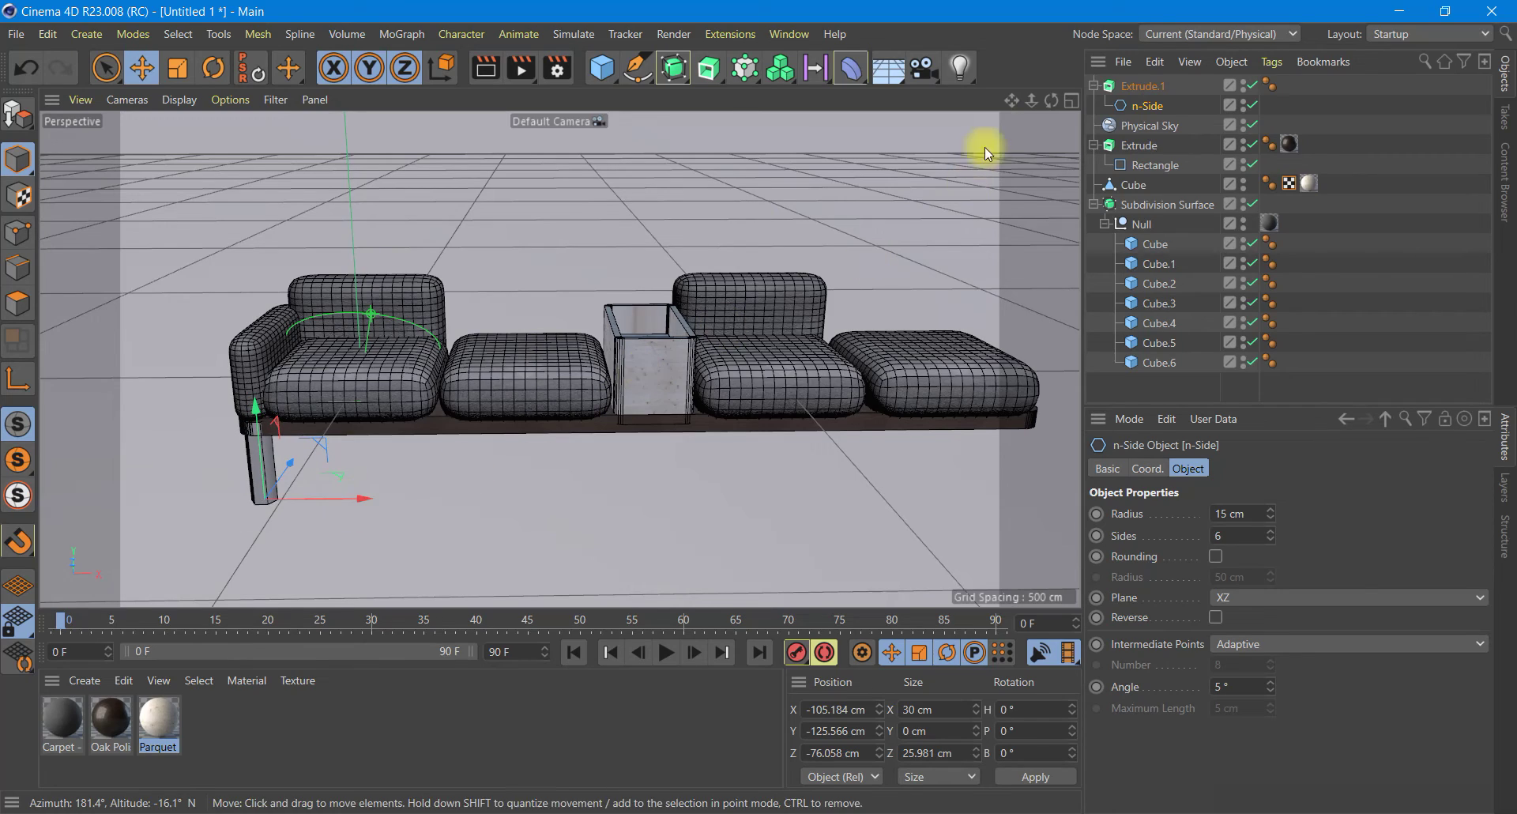
mouse_move(1051, 101)
mouse_down()
mouse_move(962, 358)
mouse_move(832, 393)
mouse_up()
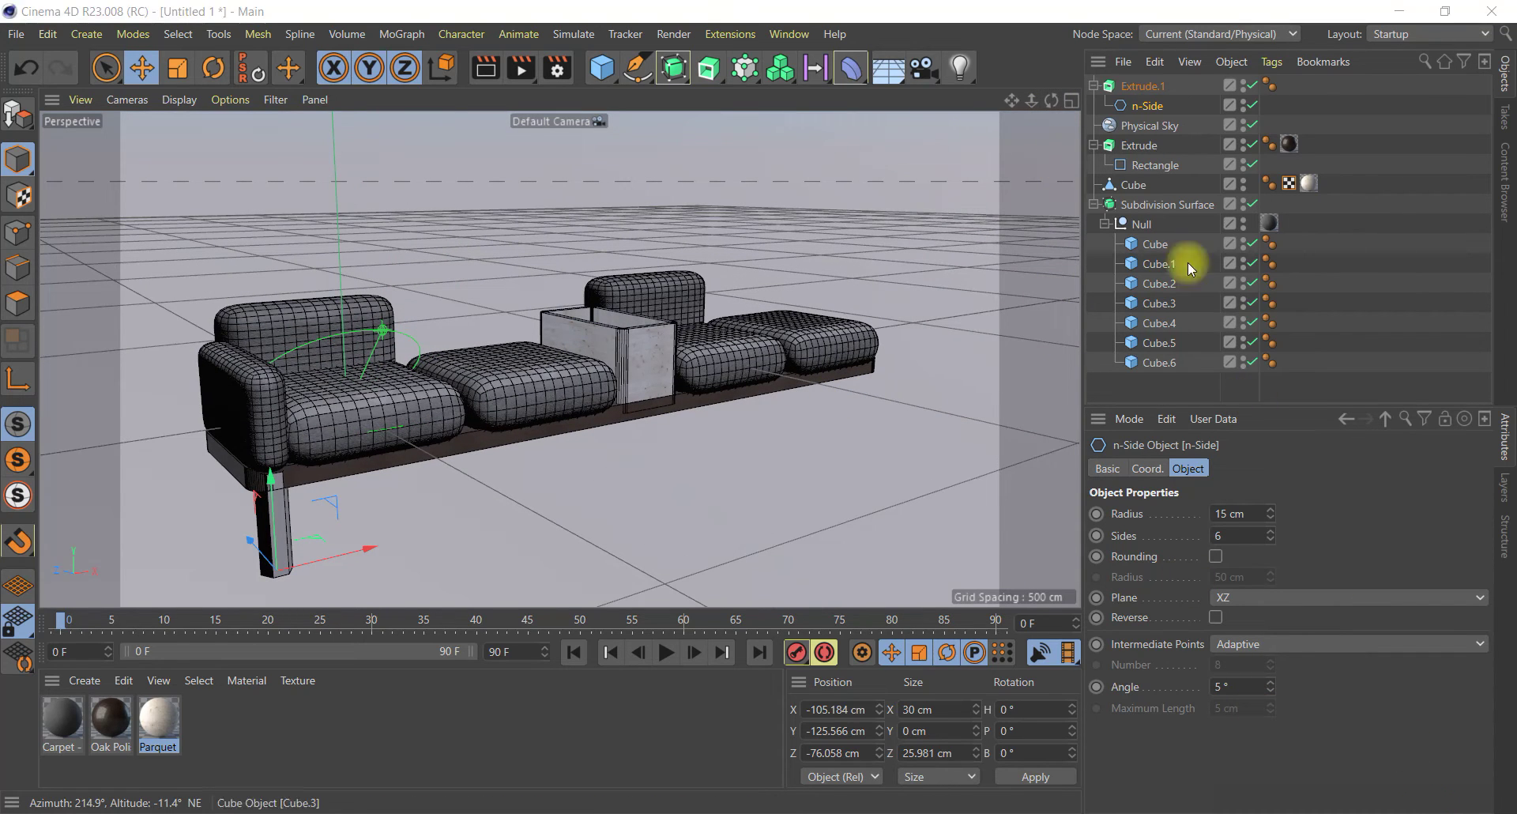
Step: Set Extrude.1's offset to 50 cm to shorten the leg
click(1143, 86)
click(1248, 534)
text(50)
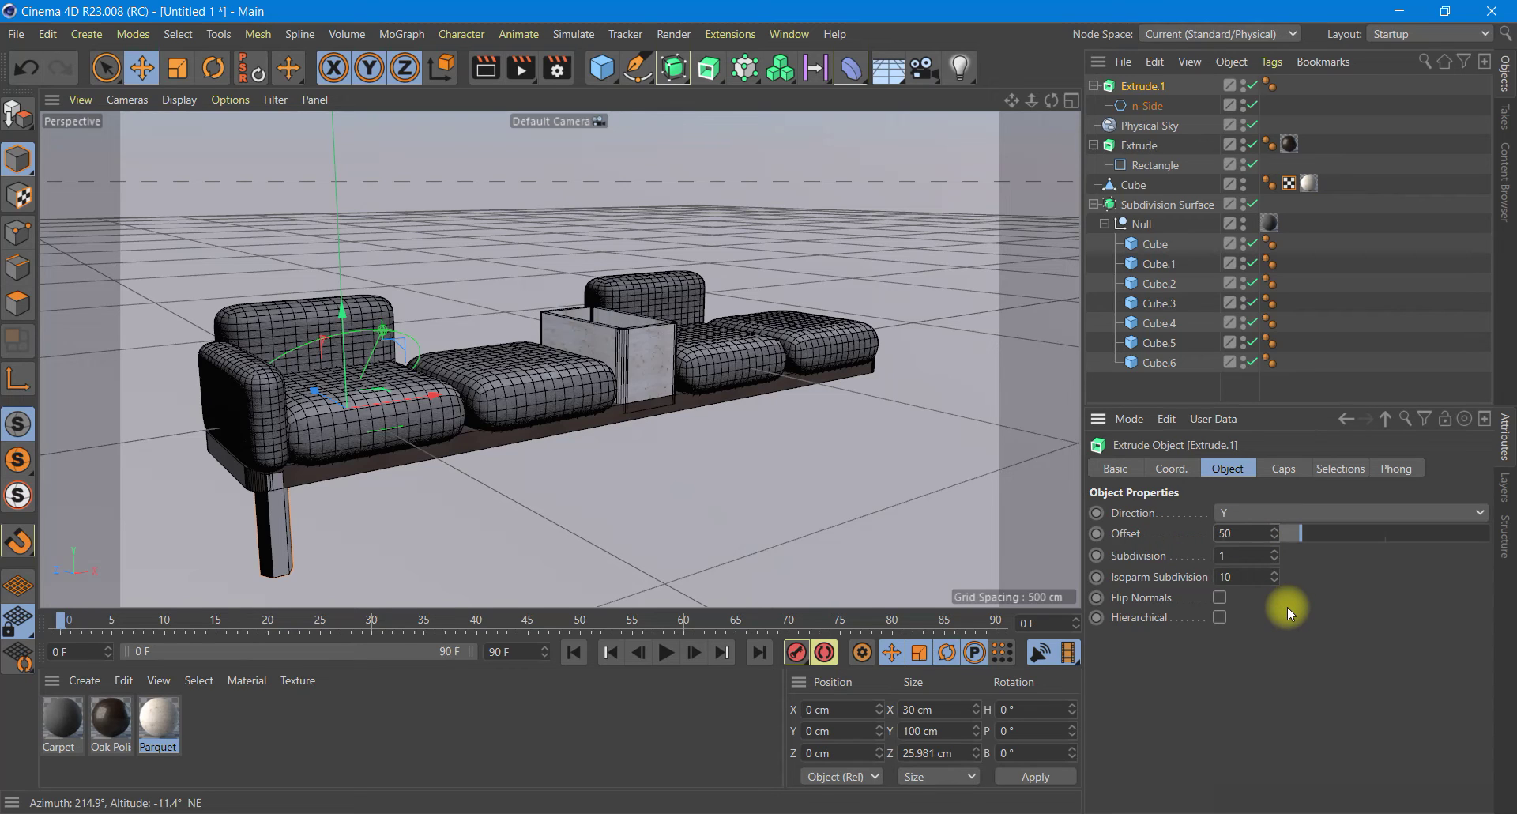
key(Return)
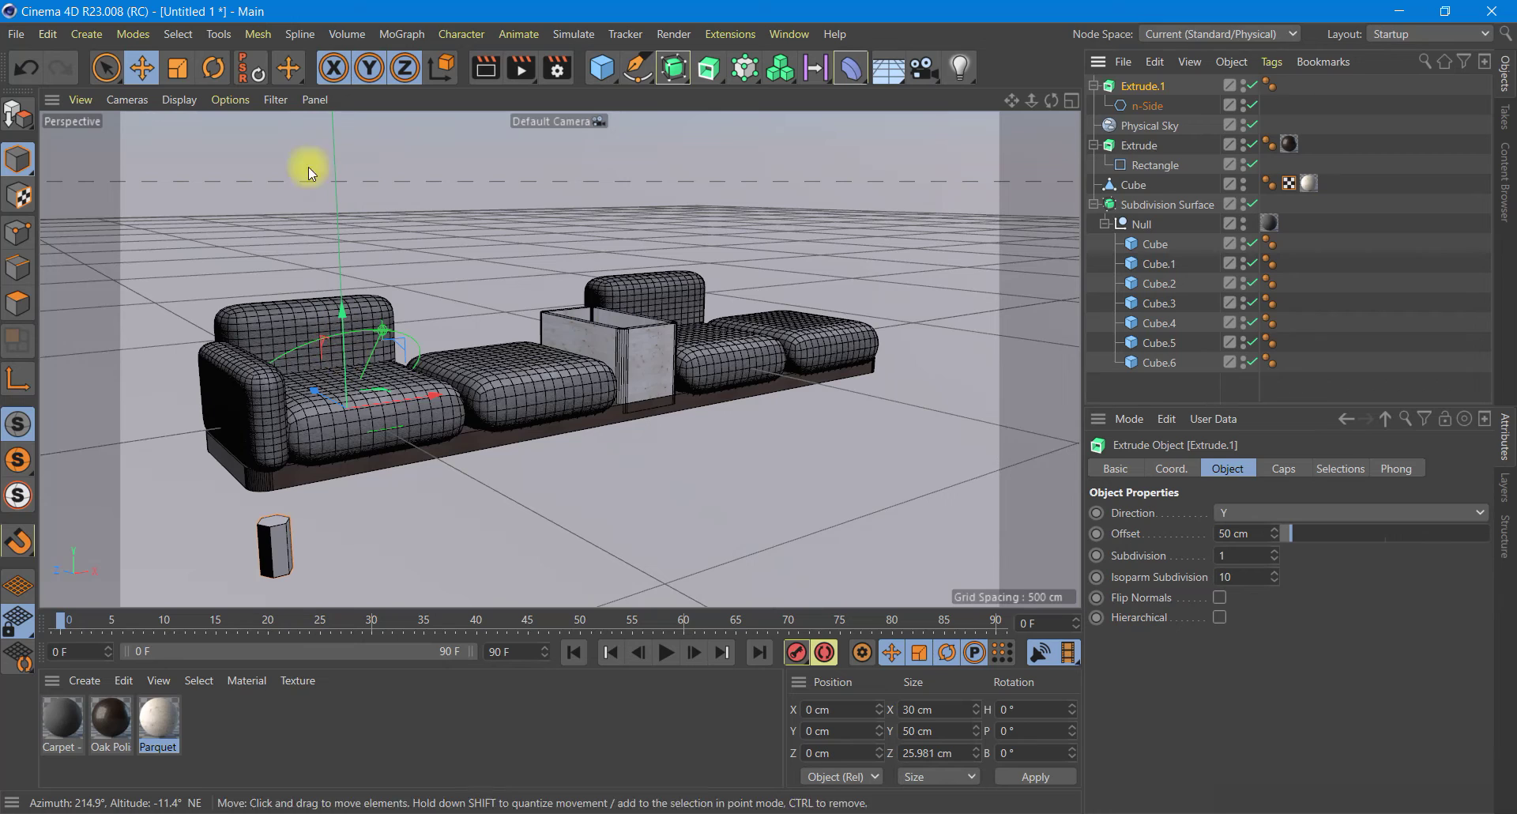
Step: Raise Extrude.1 to Y 35.532 cm, give it Oak Polished - Black, and add a Null
click(444, 68)
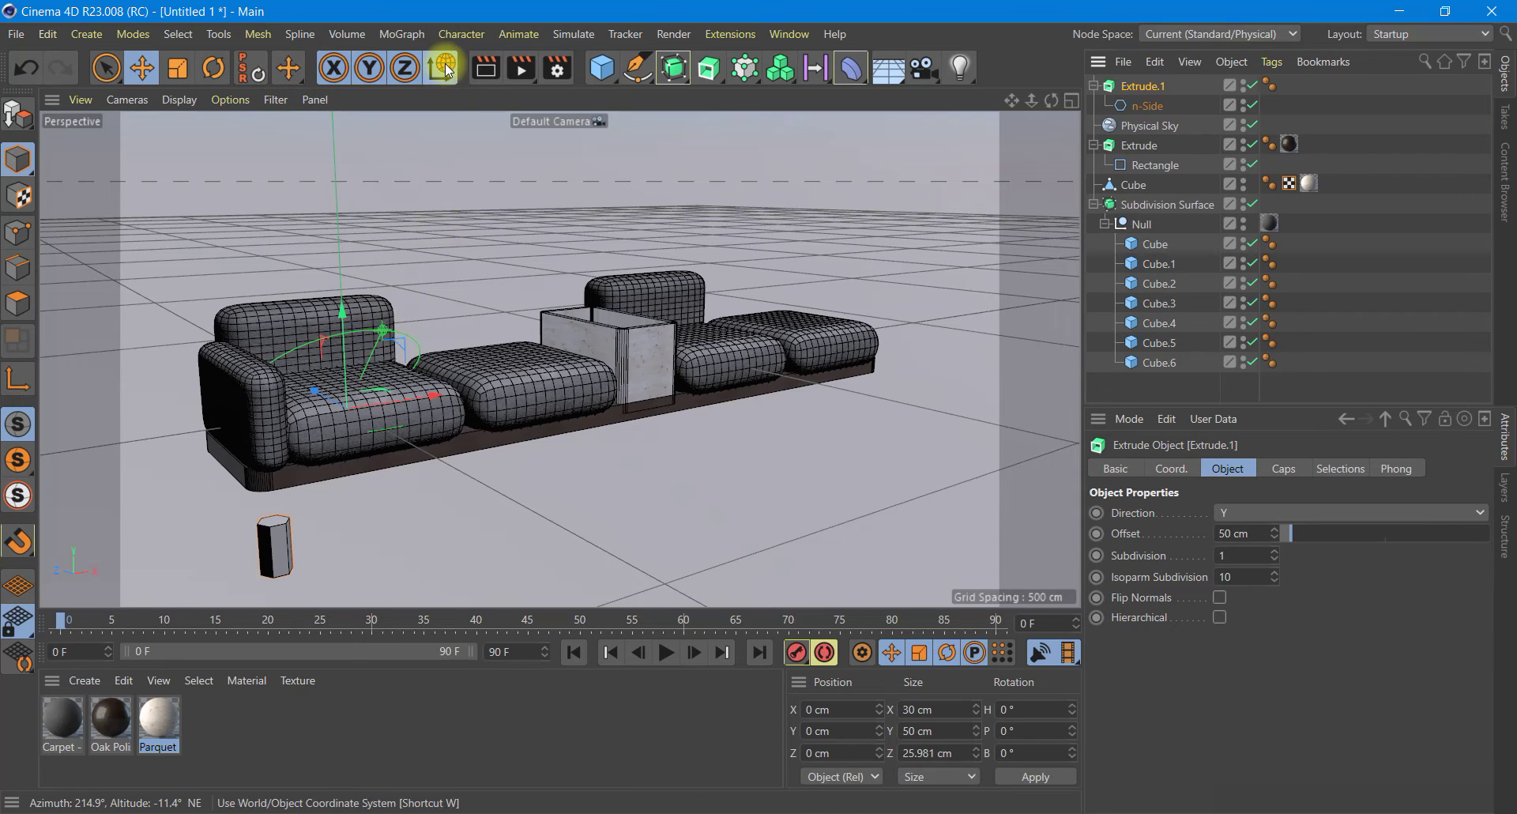
click(446, 69)
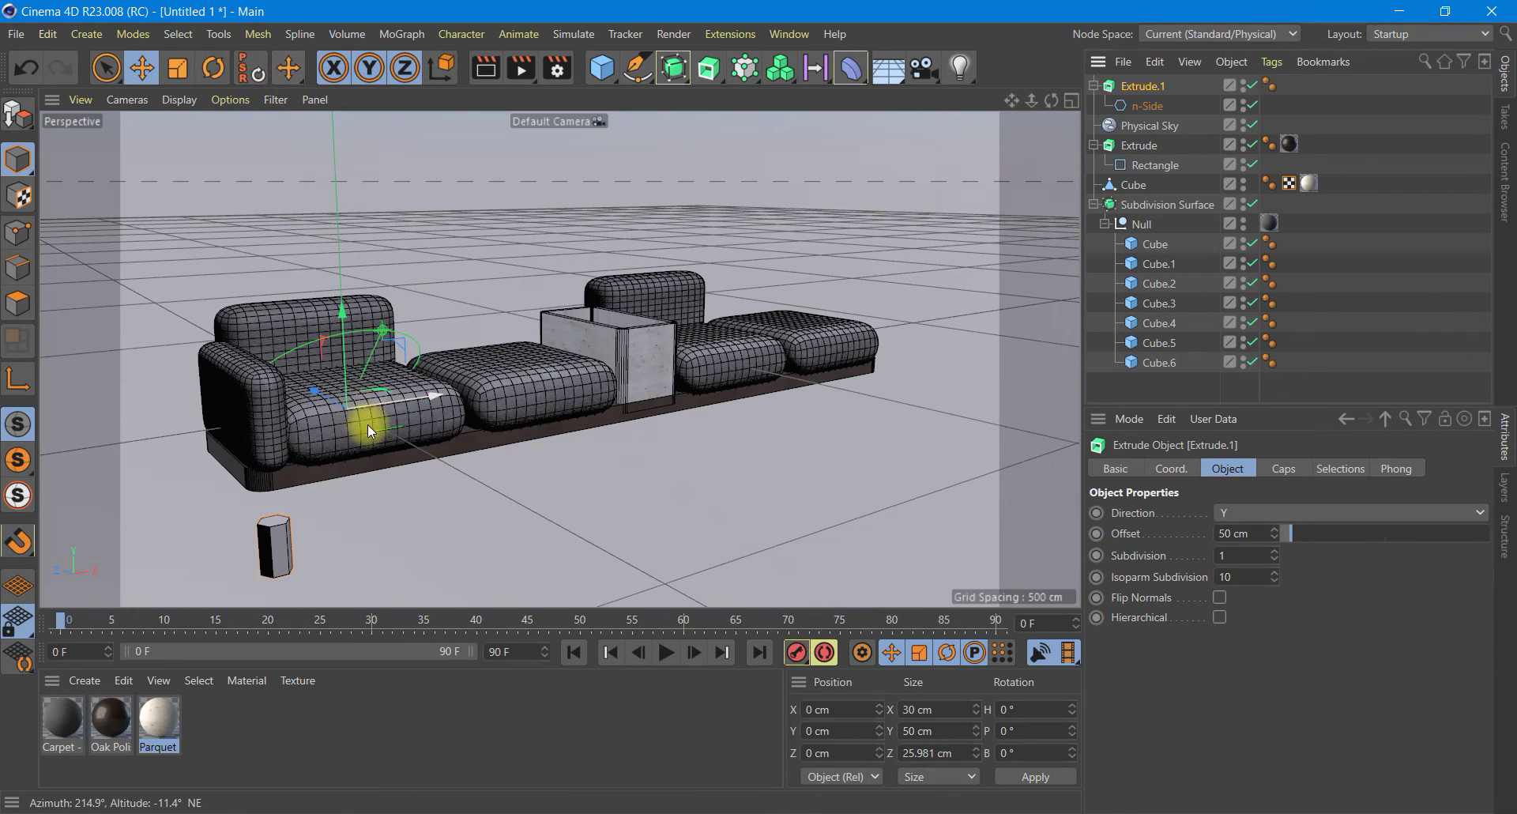
drag(370, 430, 339, 338)
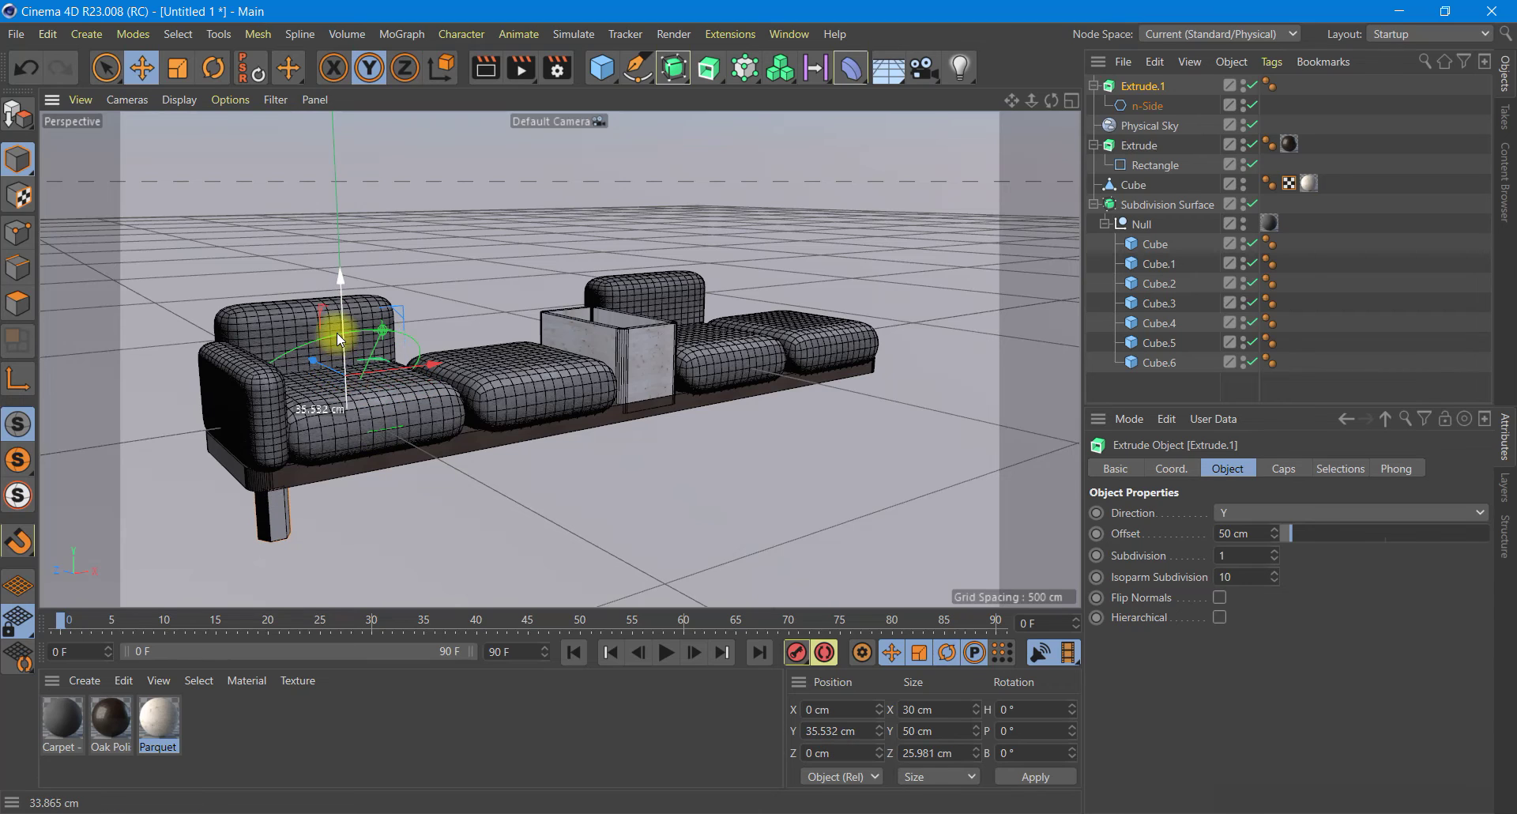
drag(150, 720, 1137, 85)
click(1095, 86)
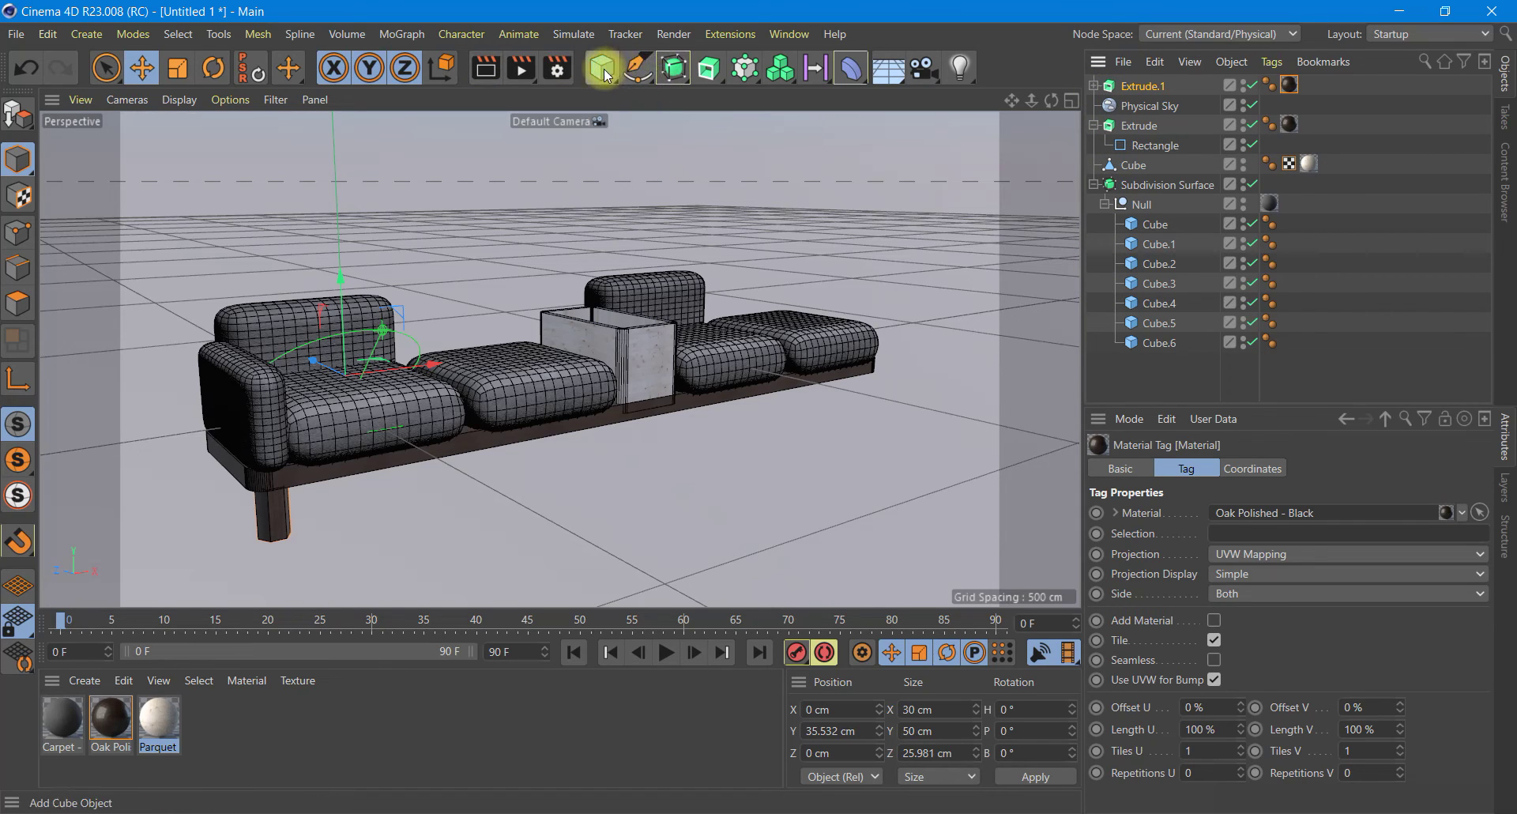
drag(606, 75, 660, 92)
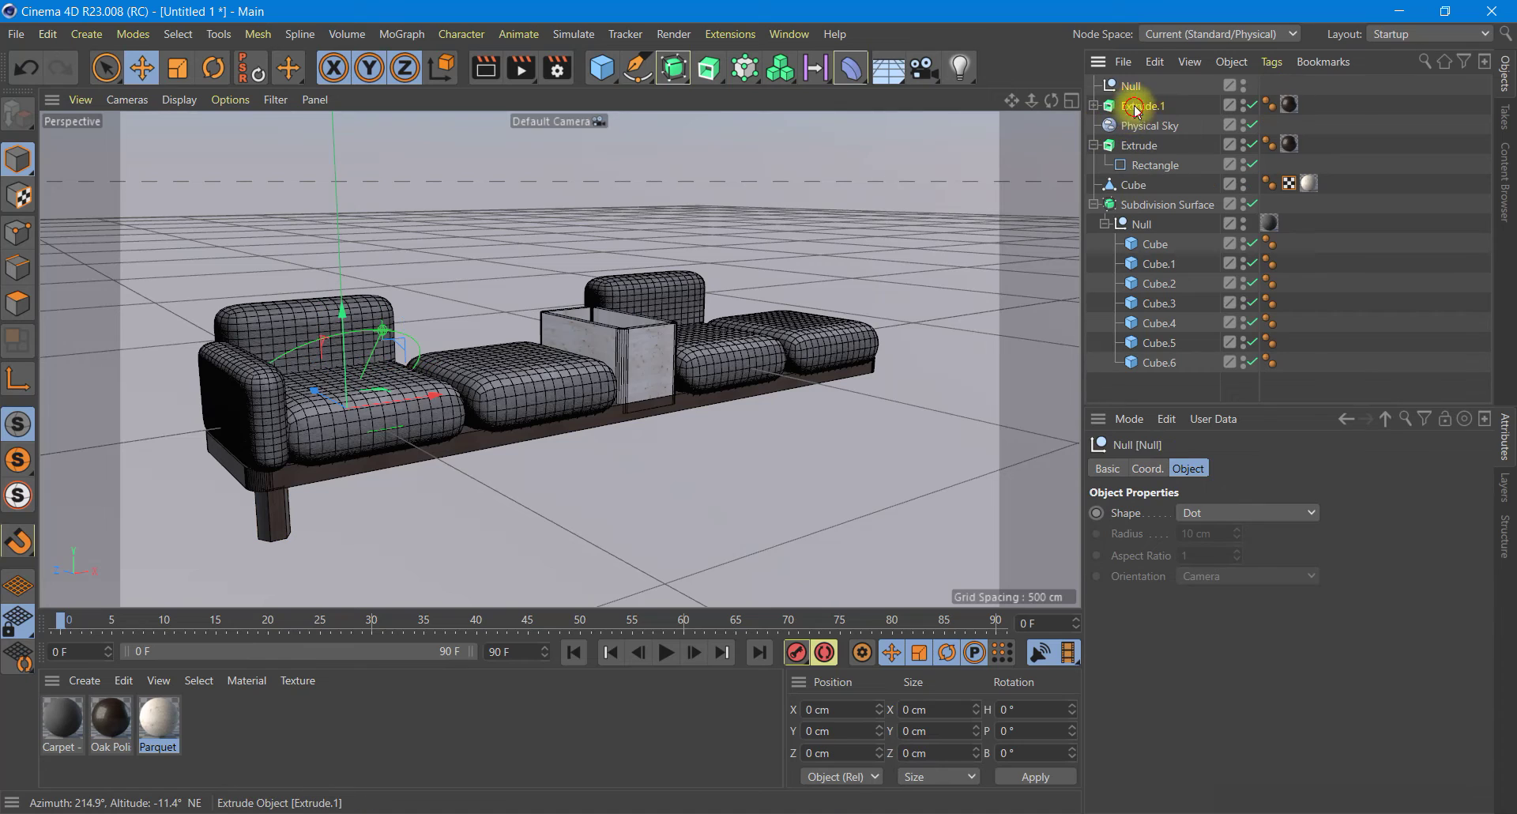
Step: Group the leg in the Null under a Symmetry object mirroring across the XY plane
drag(1135, 108, 1131, 87)
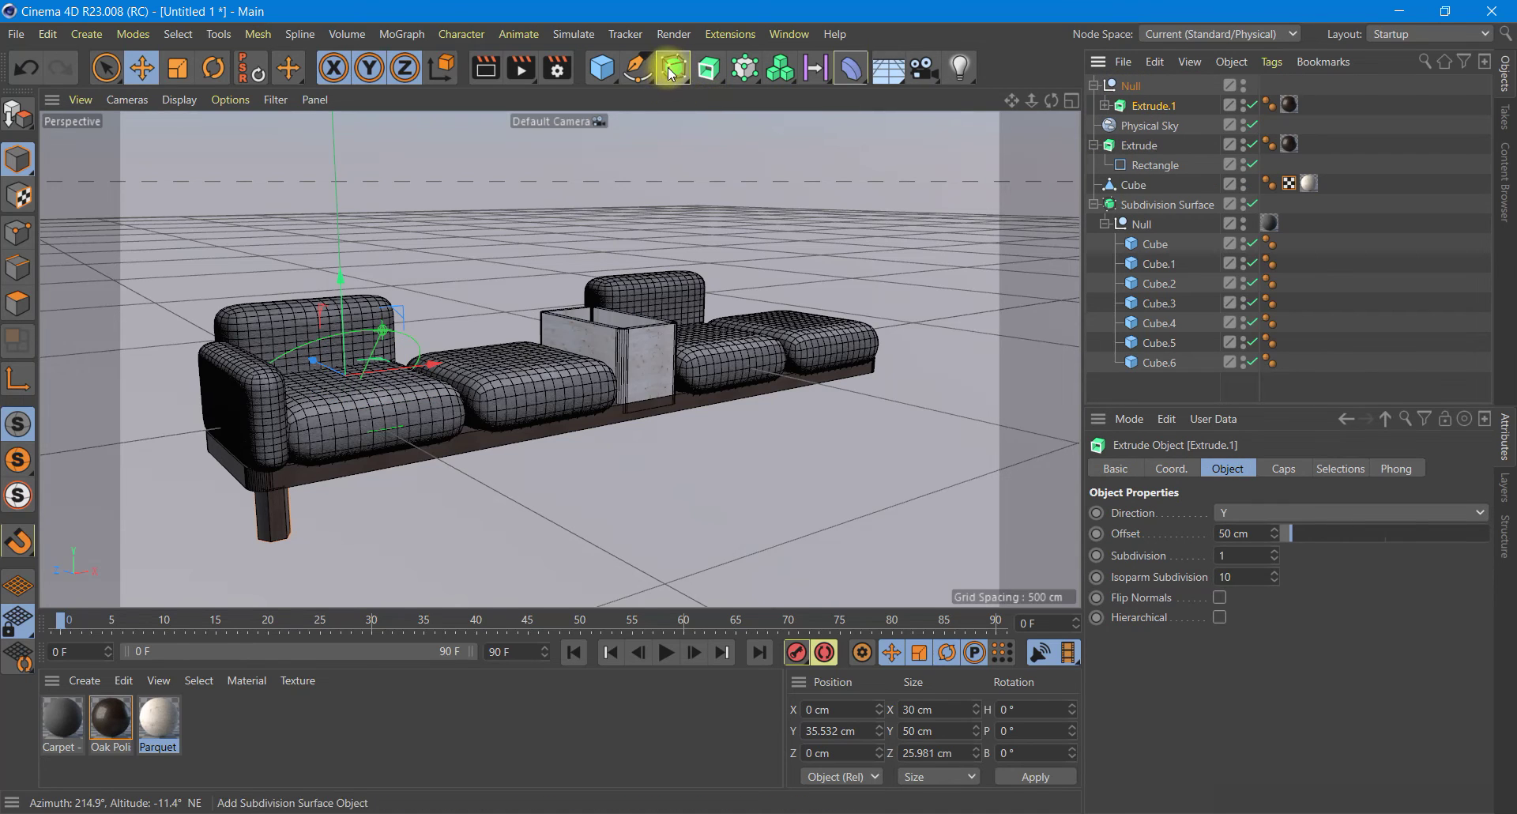
drag(671, 74, 873, 94)
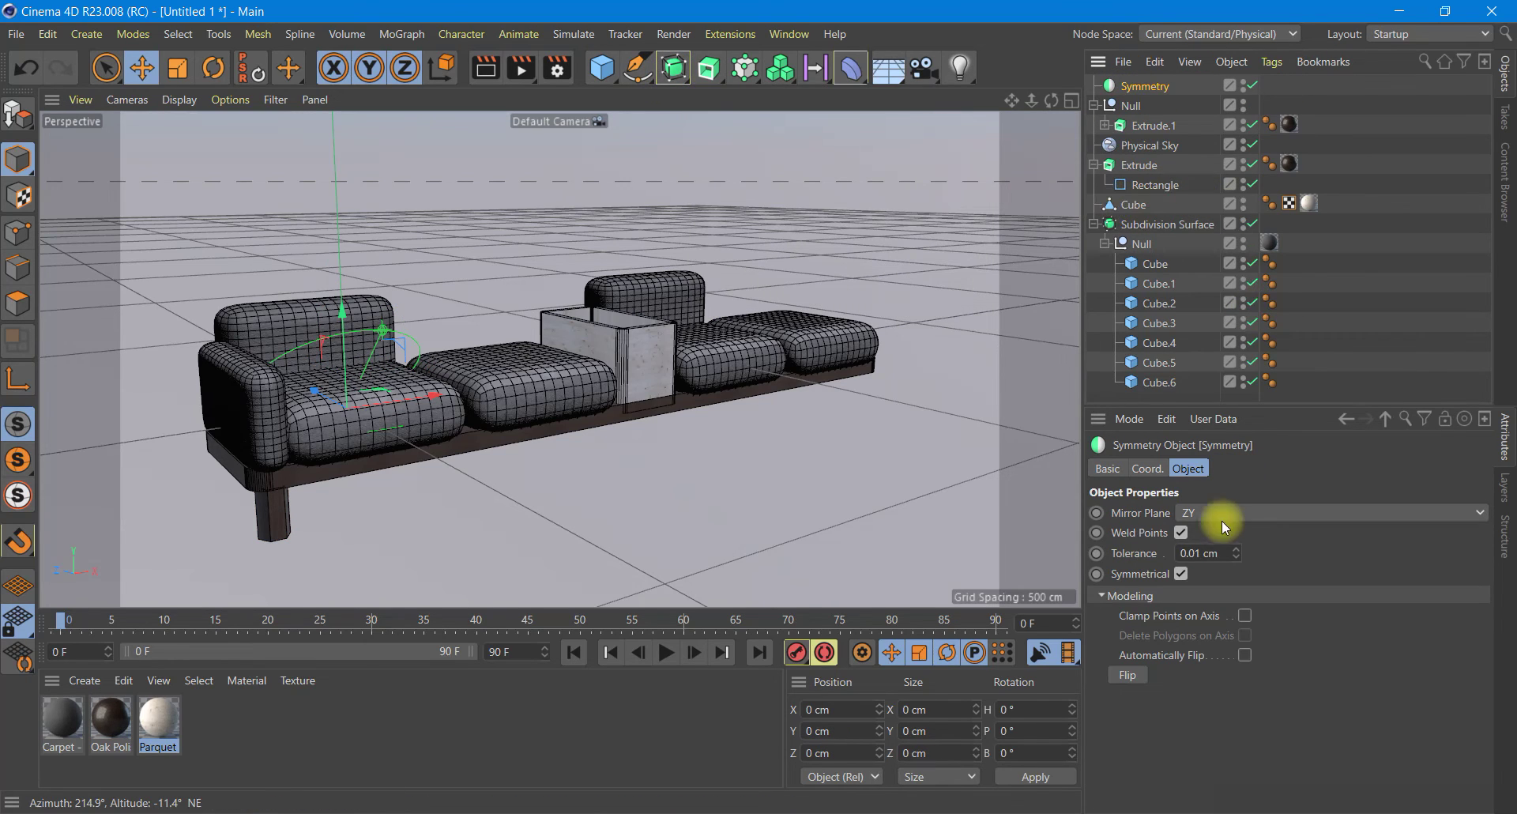
drag(1137, 105, 1149, 88)
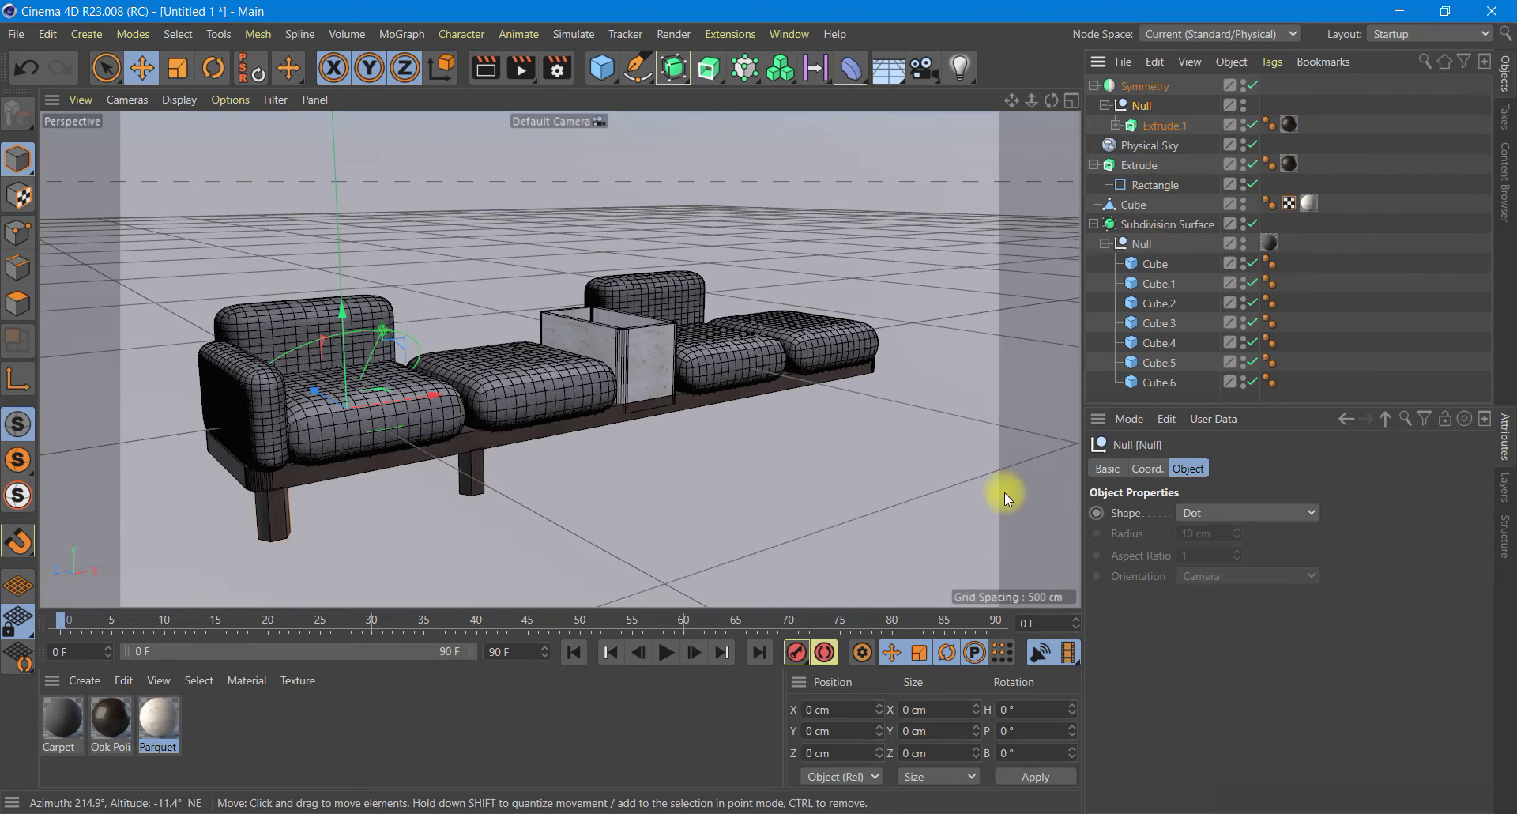
click(1132, 104)
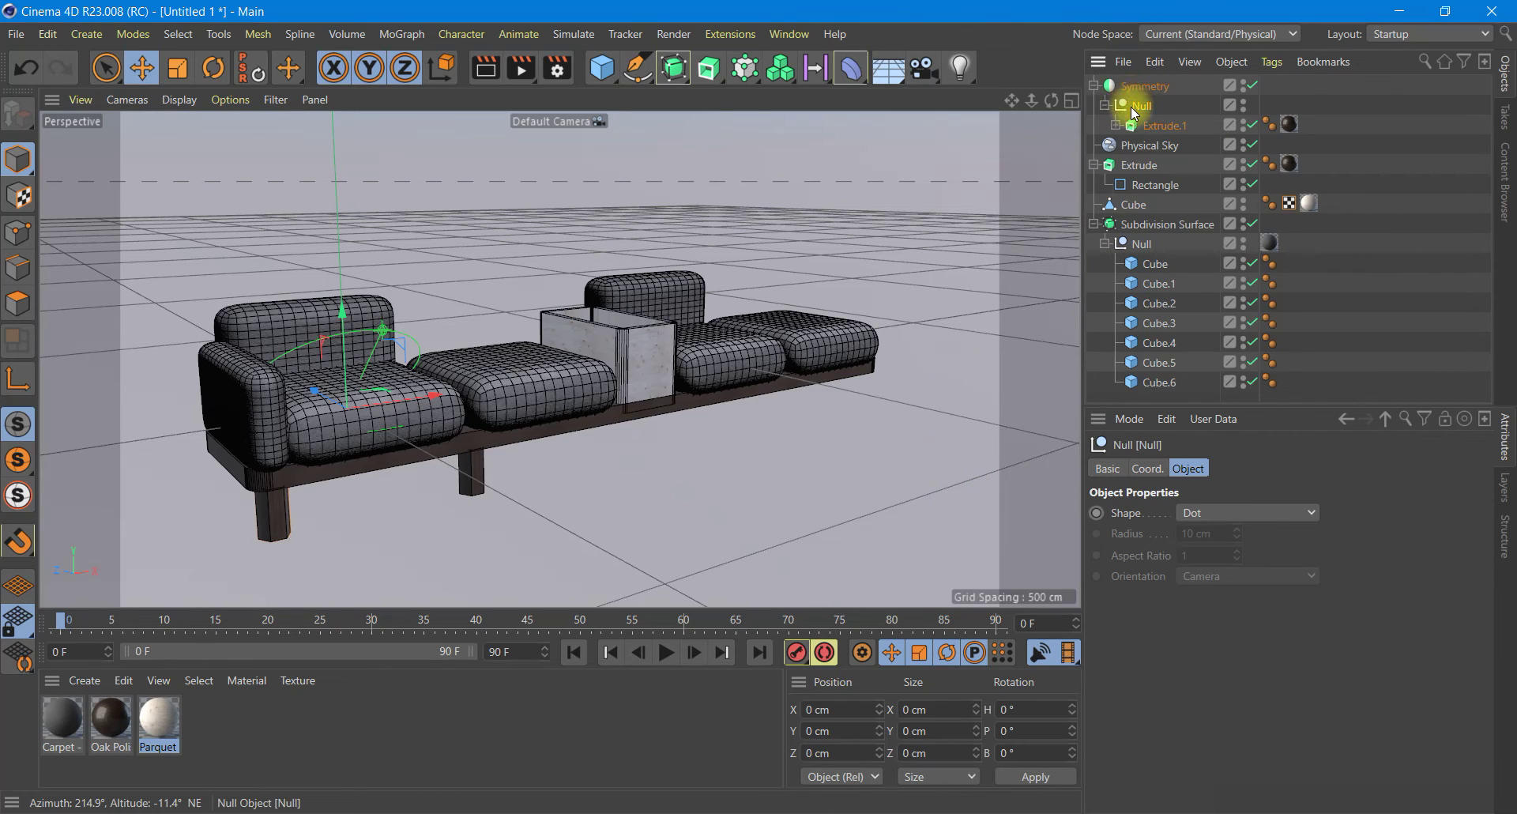
click(1143, 86)
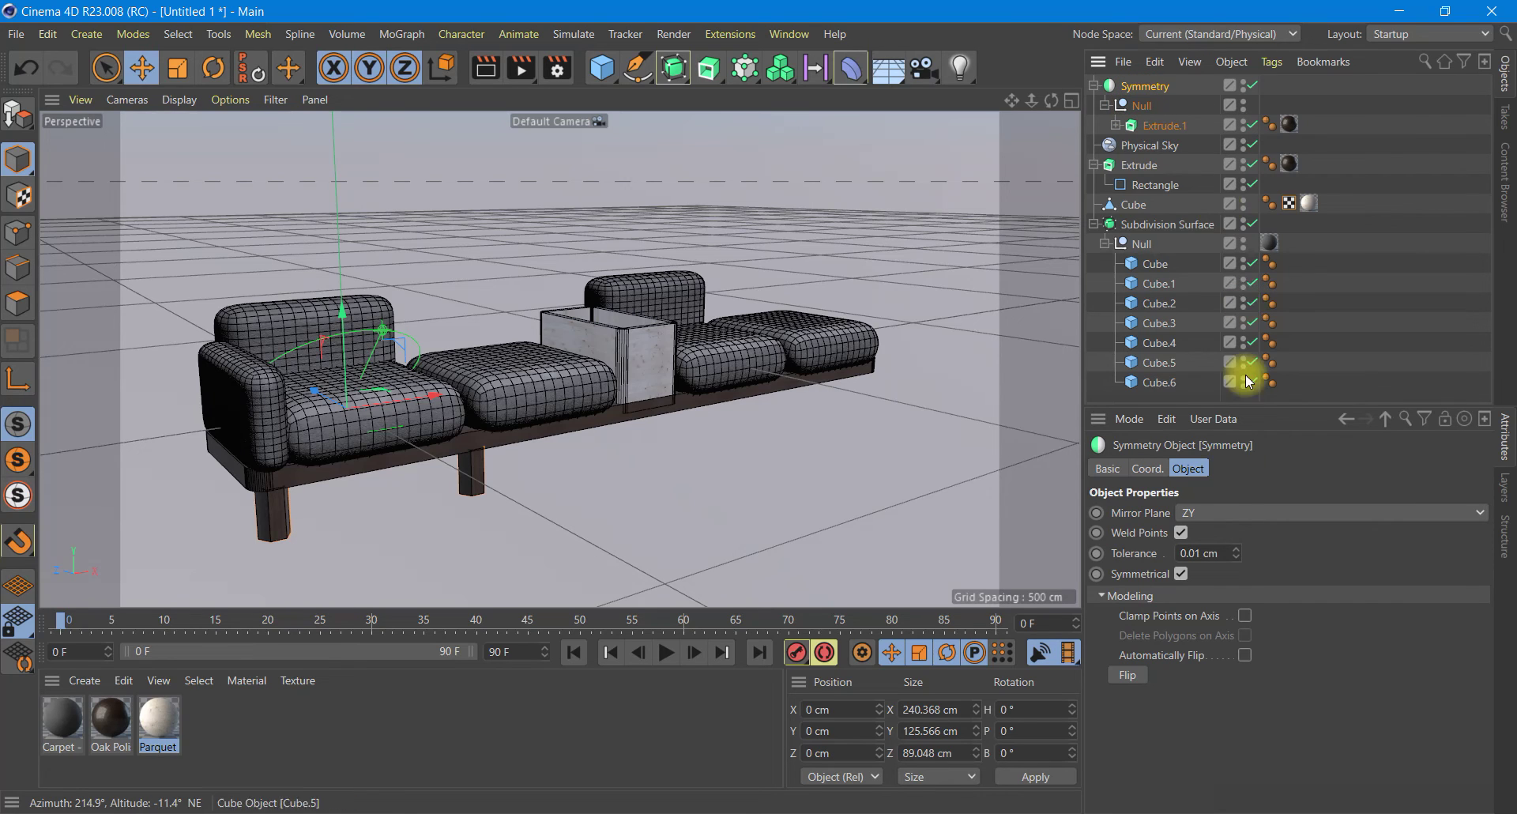
click(1222, 513)
click(1195, 533)
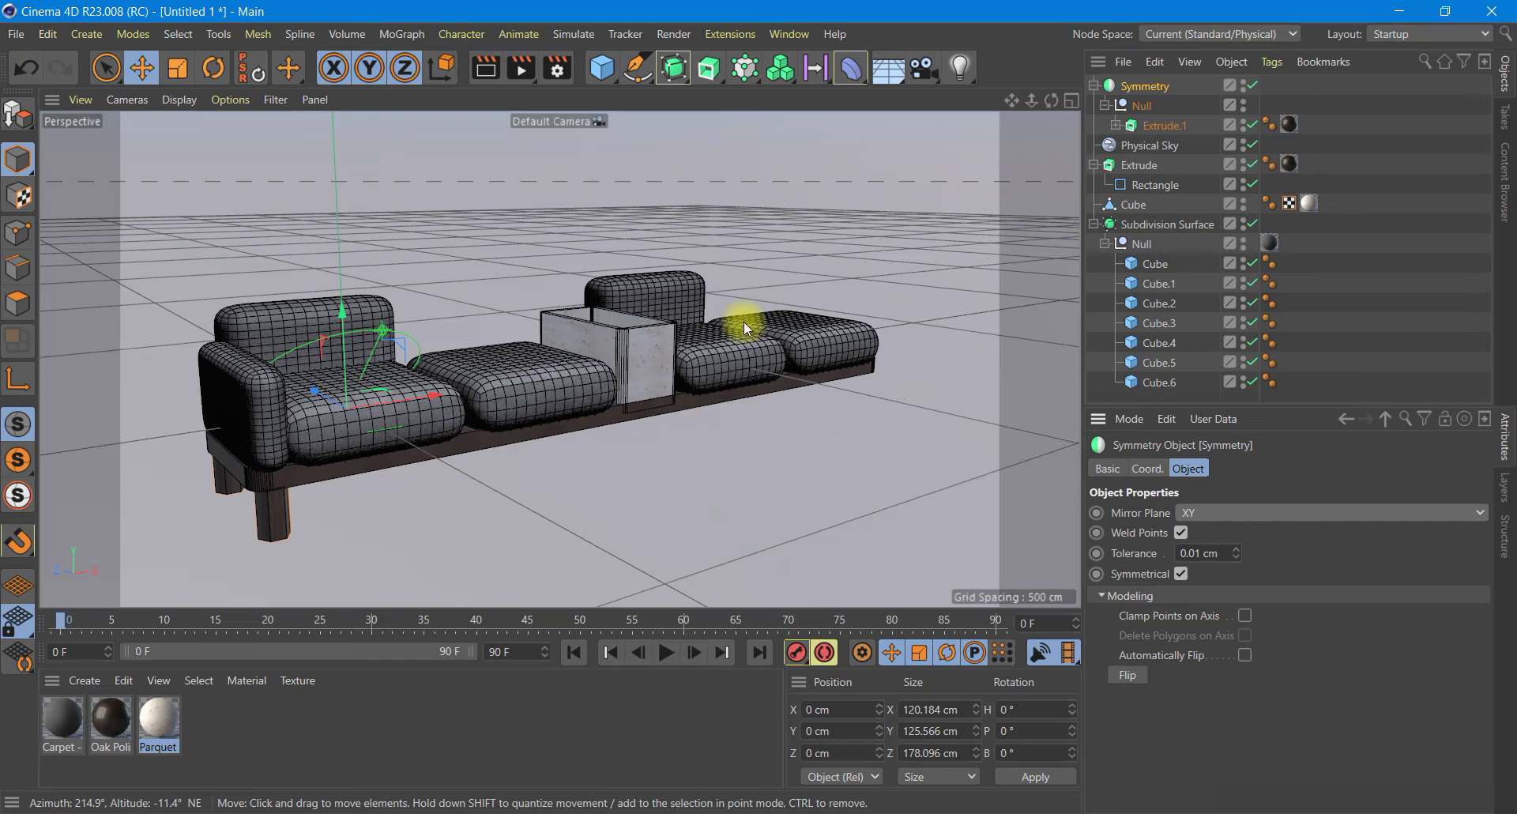
mouse_move(1051, 100)
mouse_down()
mouse_move(932, 382)
mouse_move(907, 397)
mouse_up()
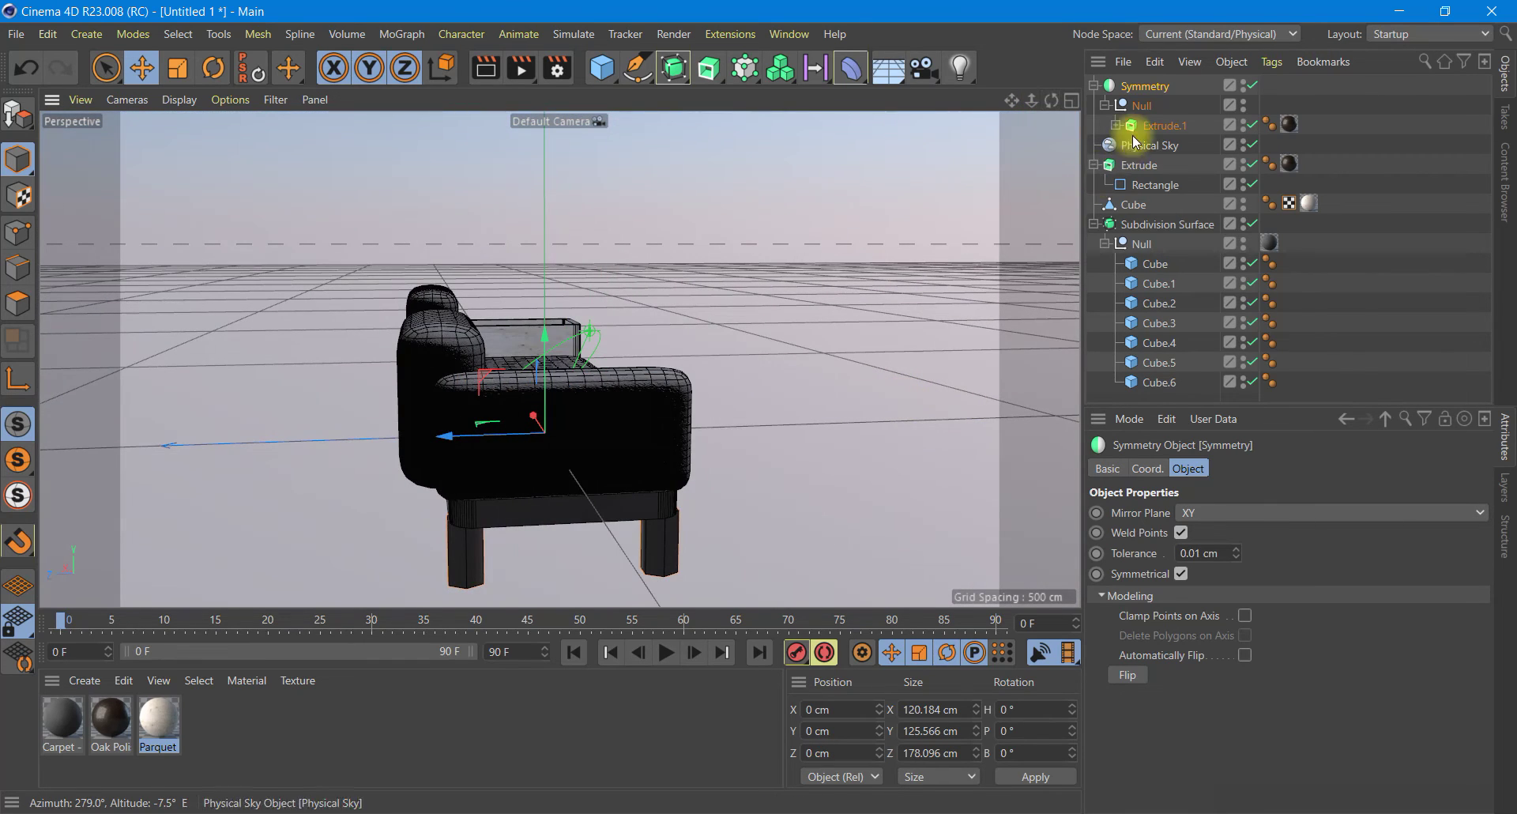
Step: Move the leg Null to Z 5.715 cm and render a preview to check both legs
click(1140, 109)
drag(533, 435, 515, 440)
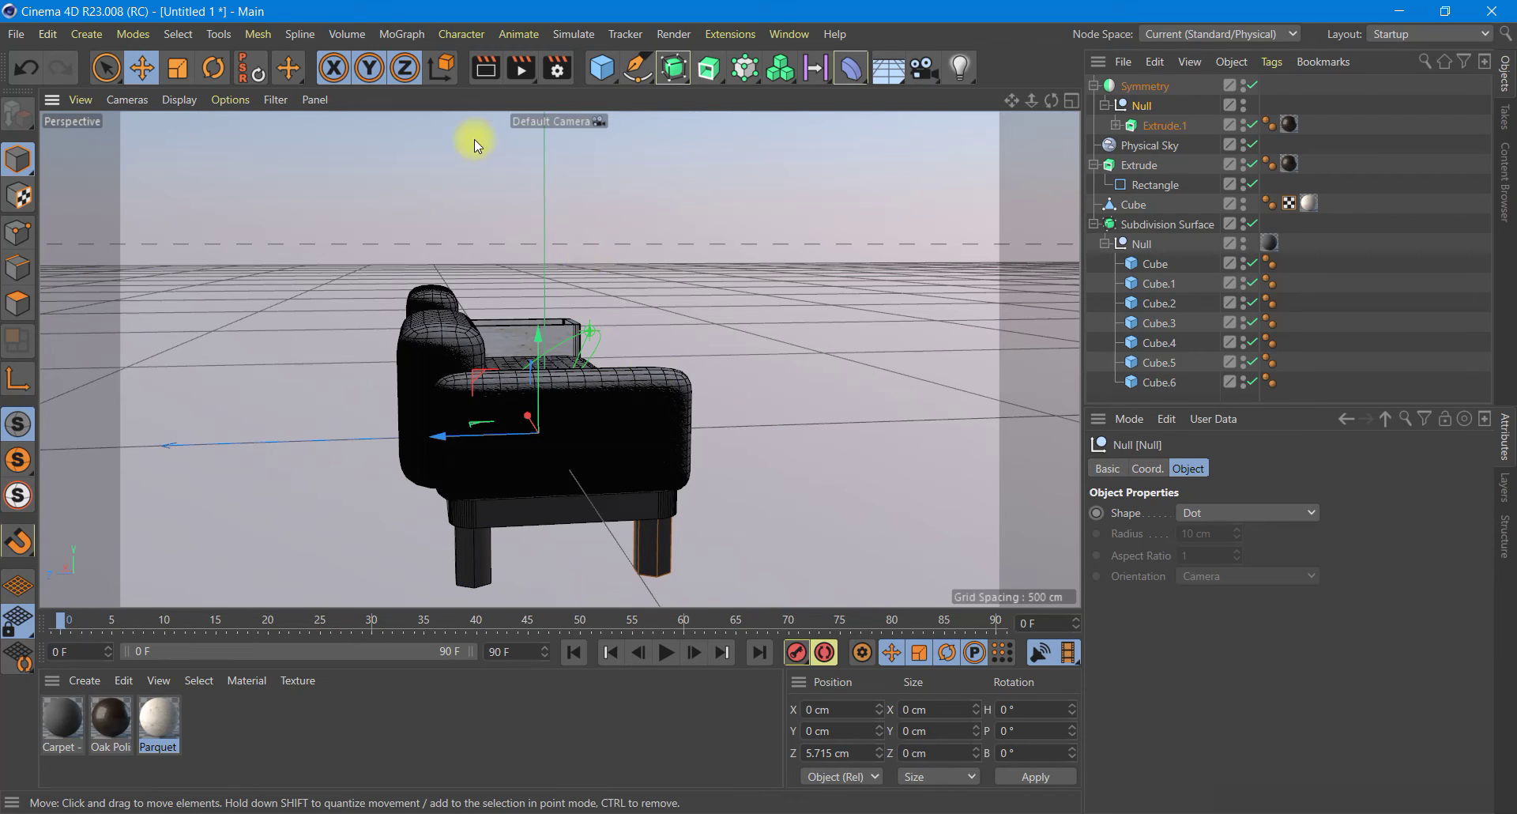
click(486, 70)
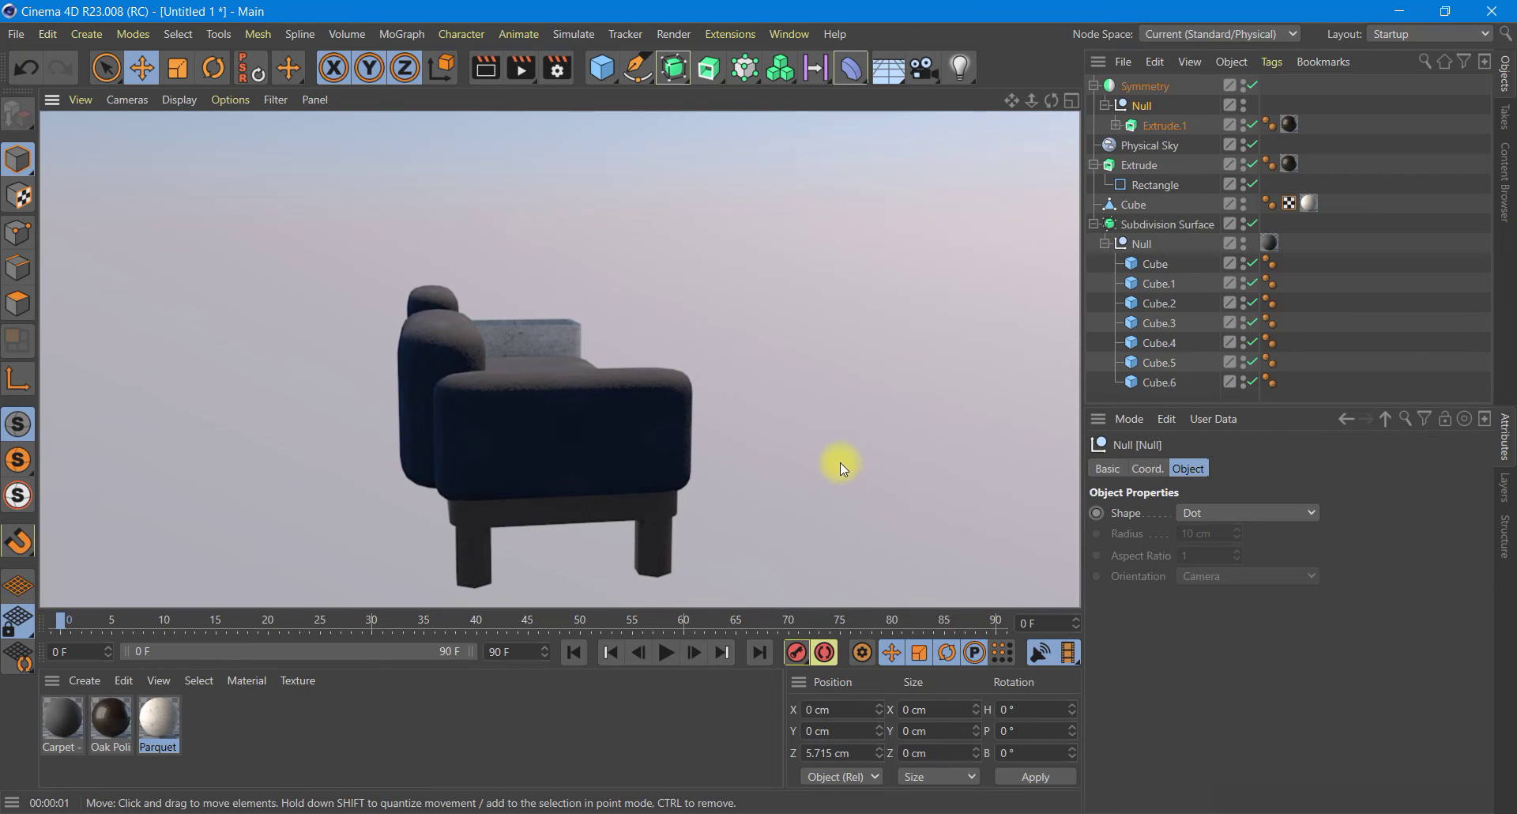
mouse_move(1048, 101)
mouse_down()
mouse_move(506, 403)
mouse_move(566, 423)
mouse_up()
Step: Move Symmetry.1 in the Top view to X 864.206 cm under the sofa's right end
click(1147, 86)
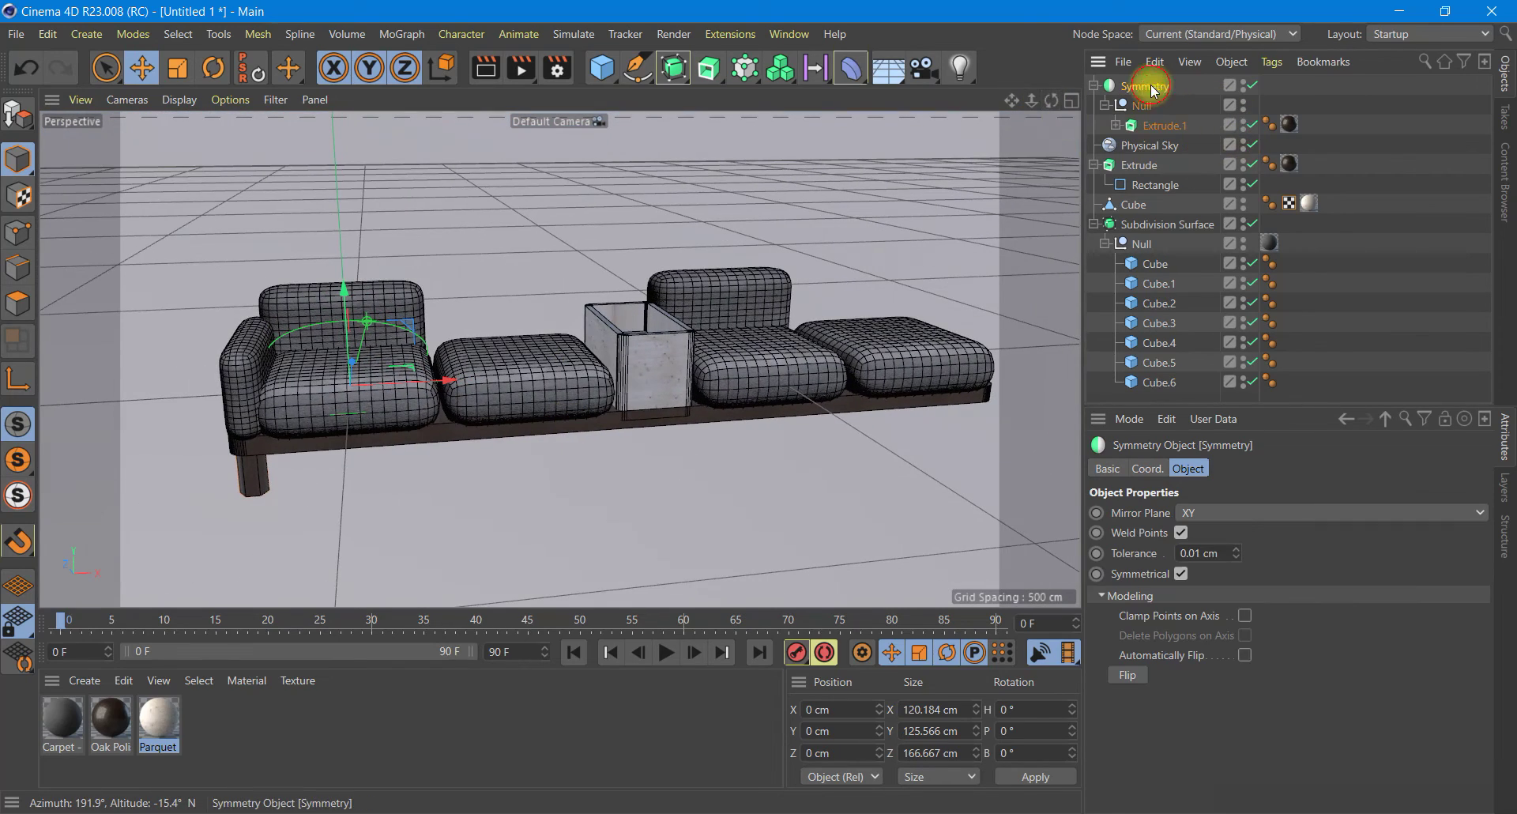
click(1072, 100)
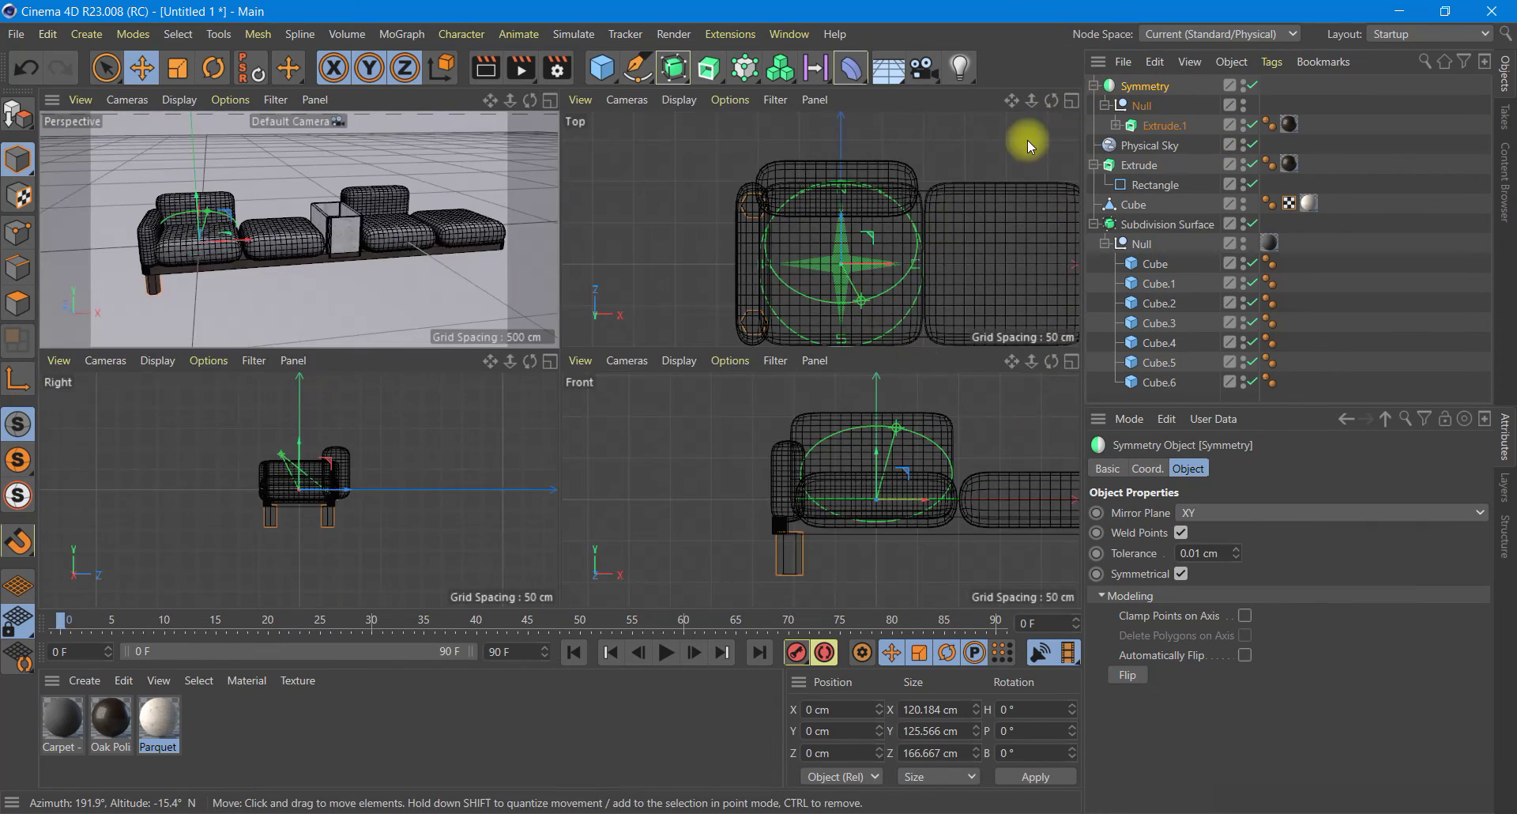
click(1071, 101)
scroll(420, 251, down, 3)
scroll(420, 251, down, 1)
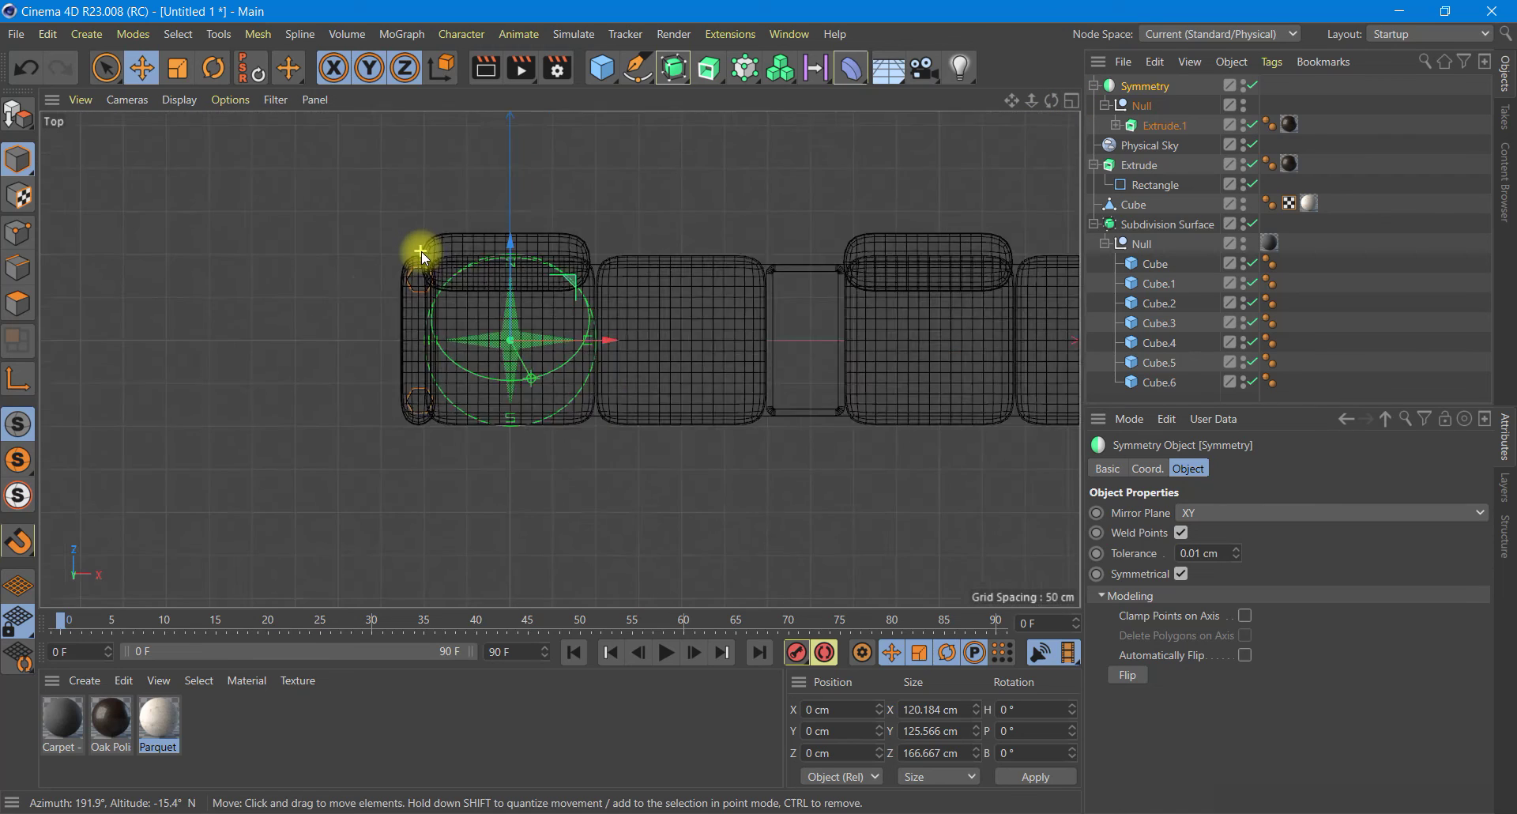
scroll(420, 251, down, 2)
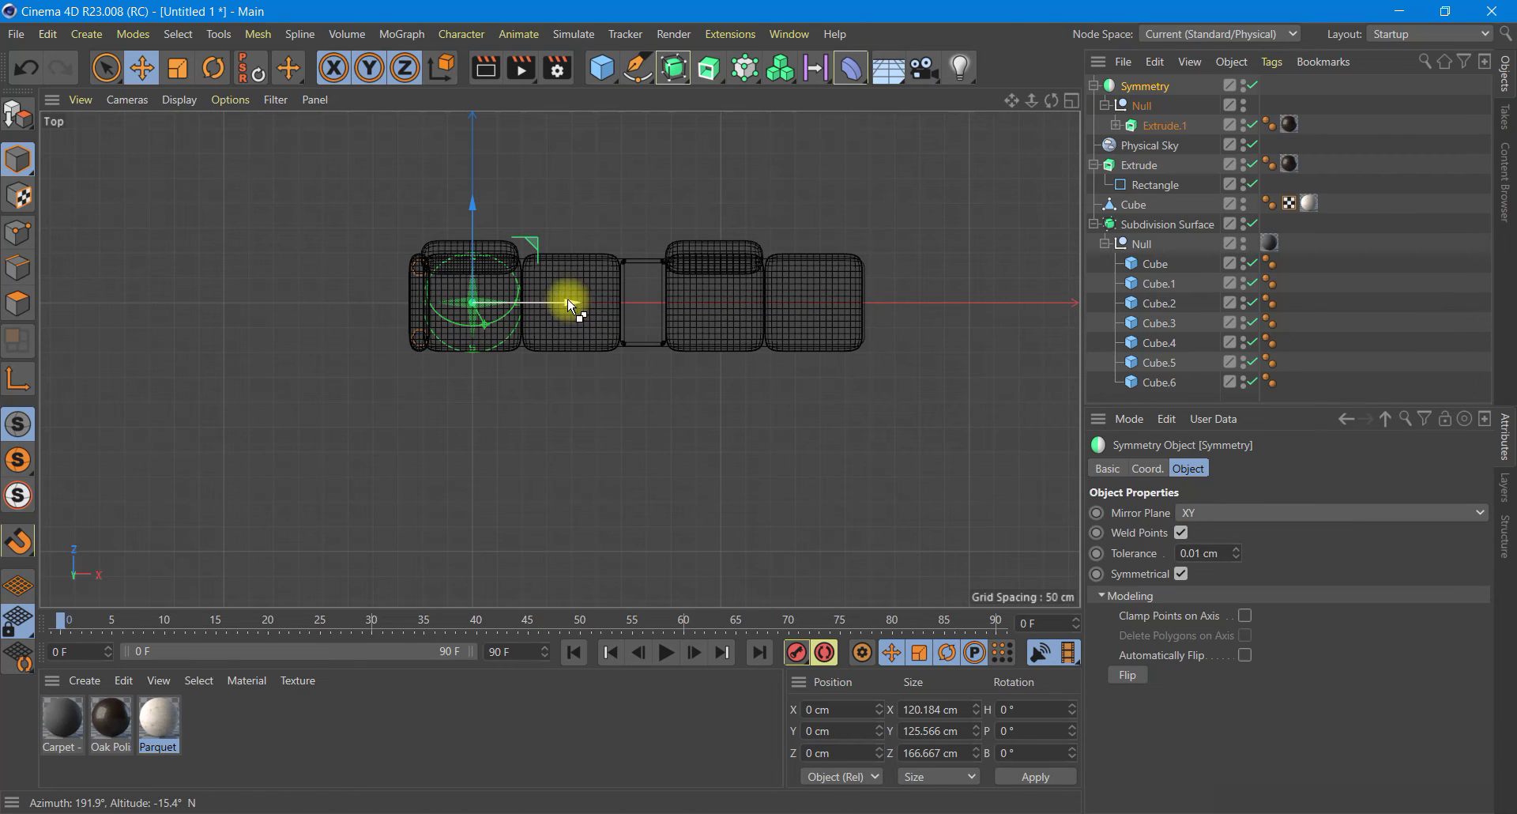
ctrl+drag(570, 302, 999, 303)
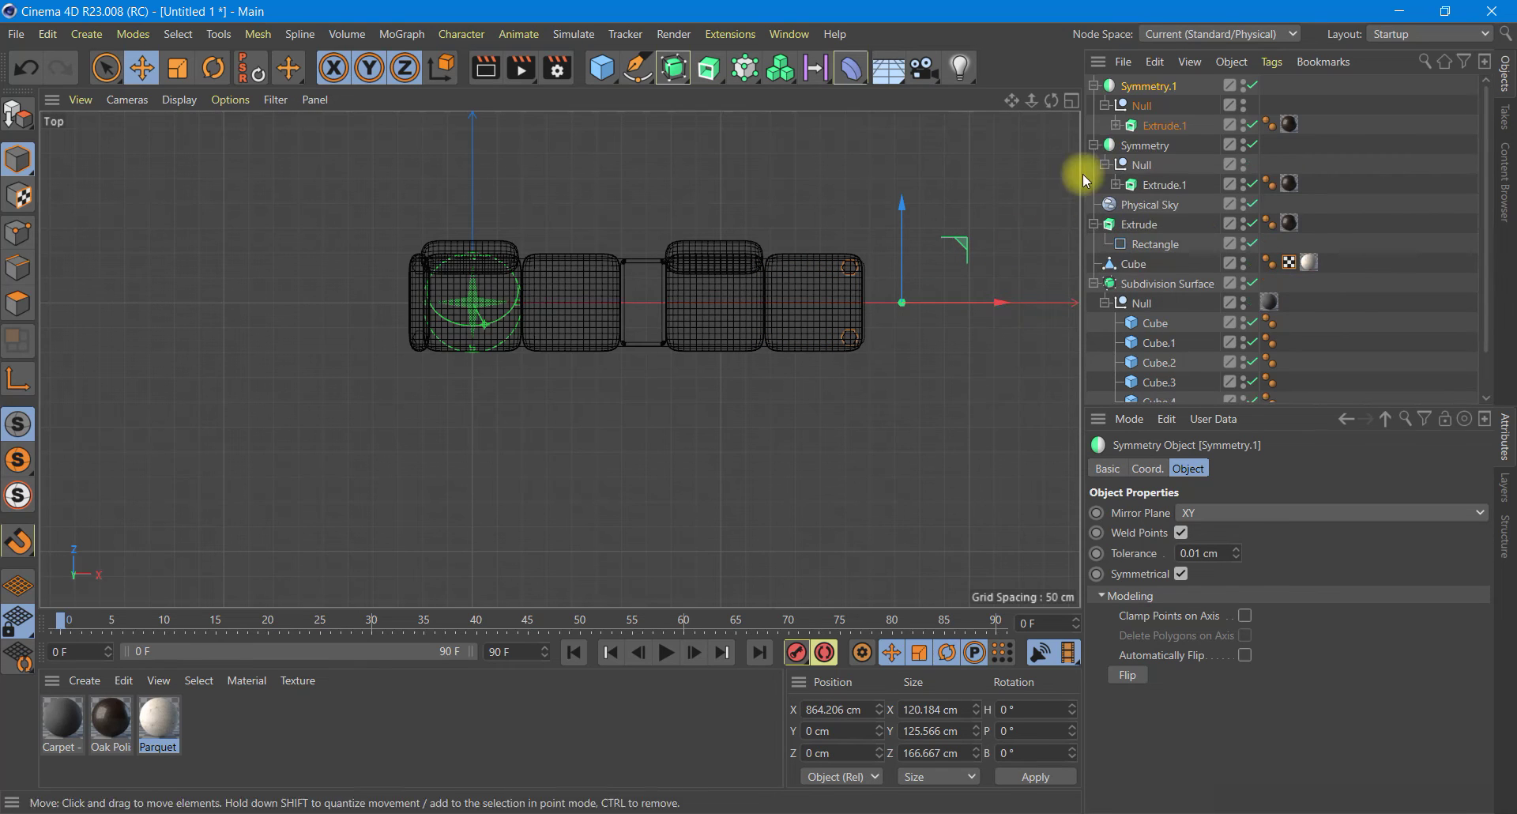
click(1072, 100)
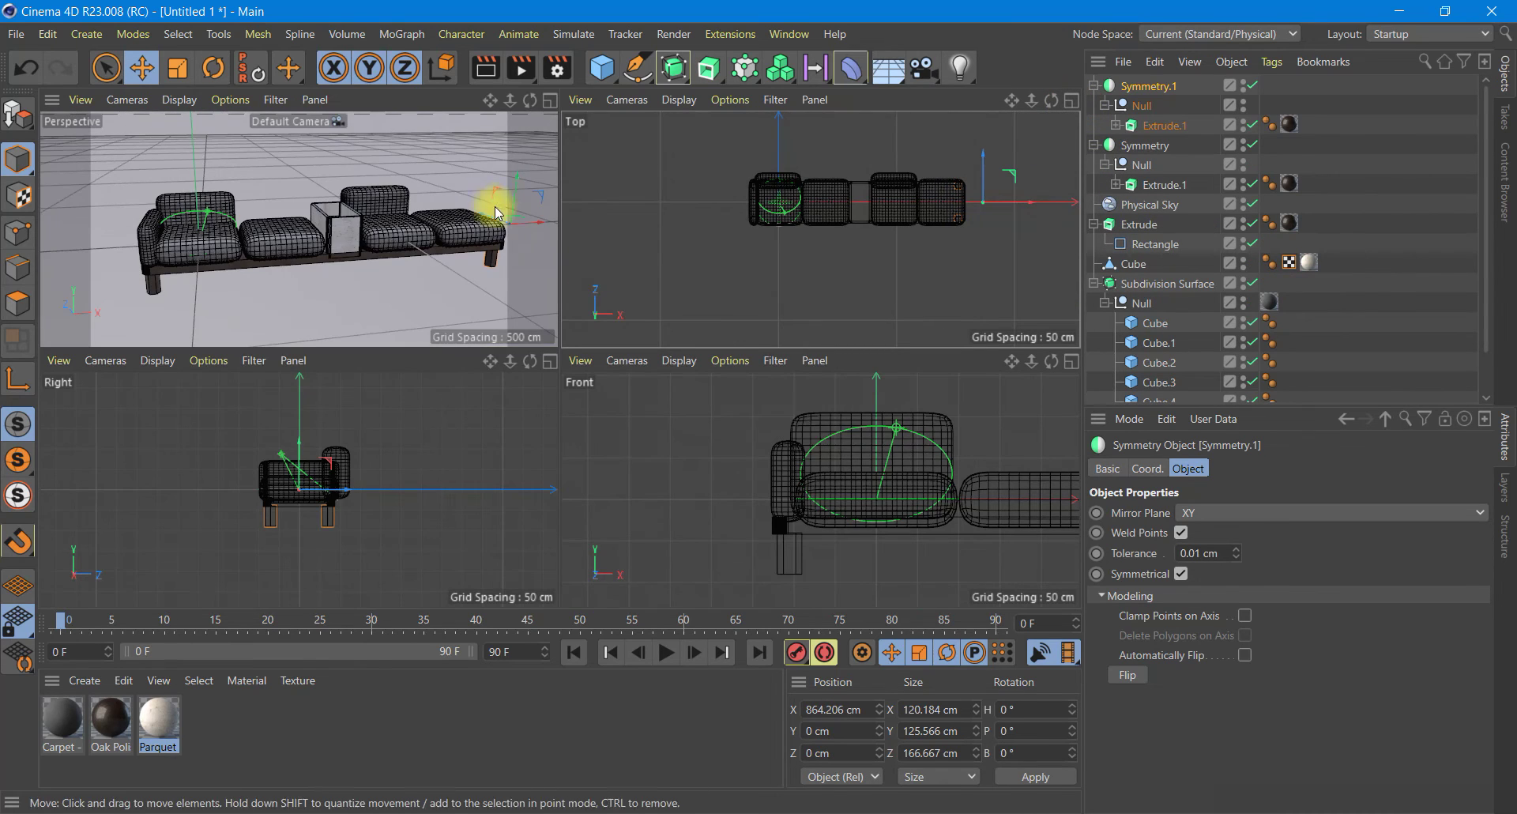
click(550, 100)
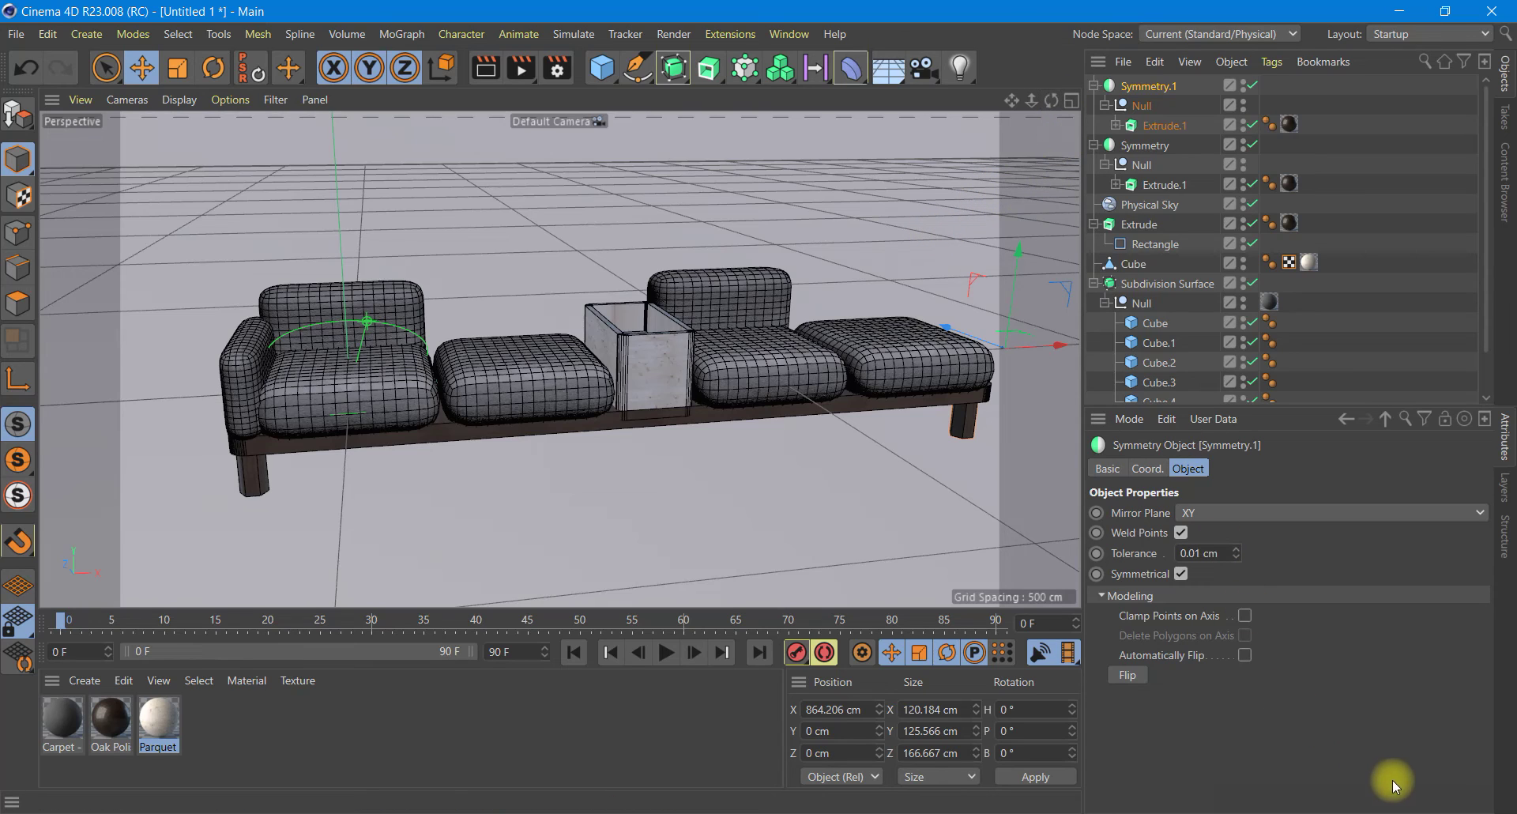
Step: Add a Plane primitive and slide it along X to about 343.5 cm at the planter
click(713, 36)
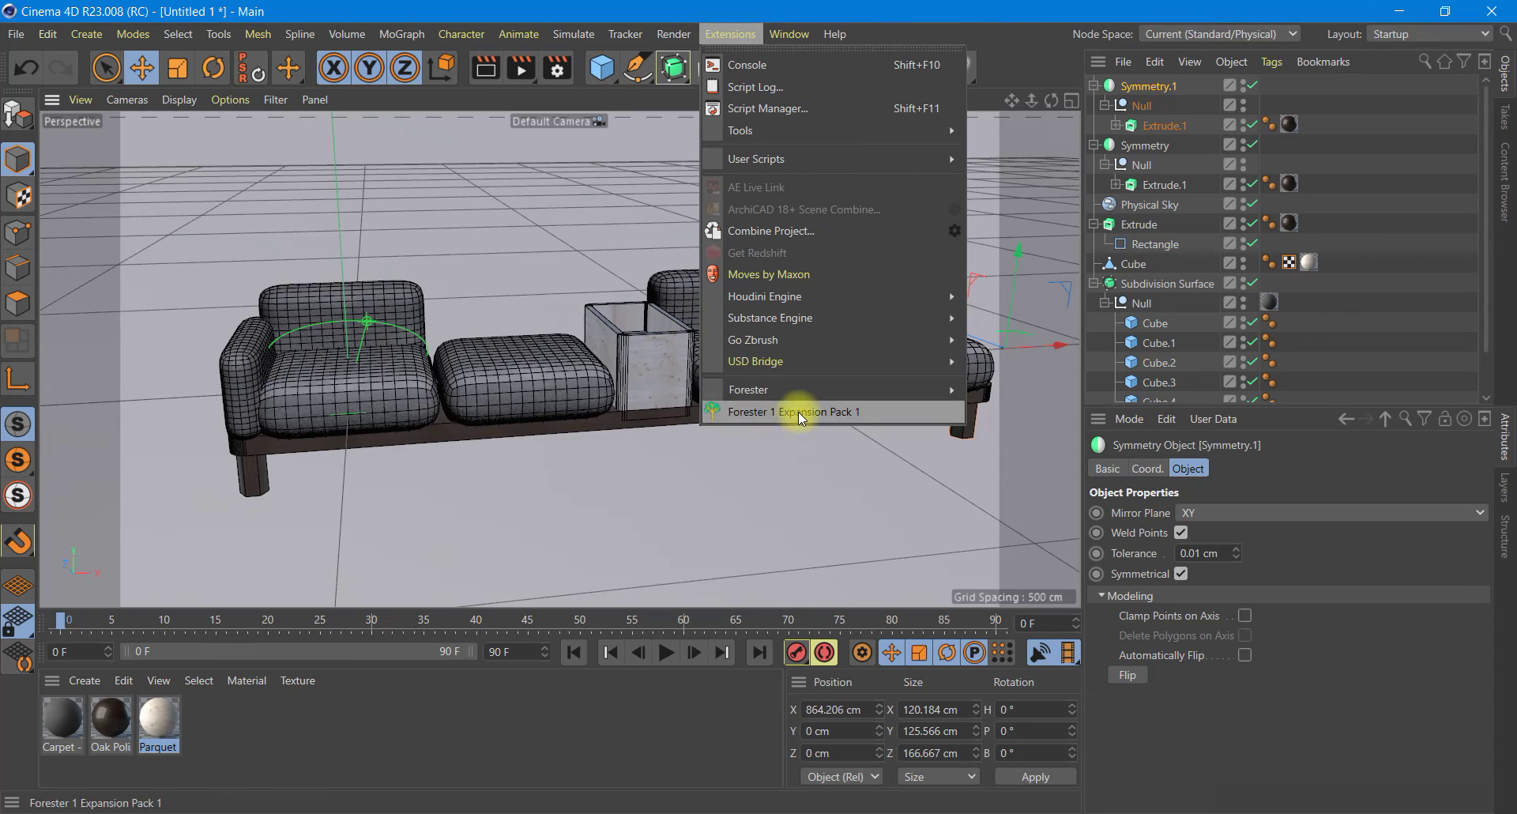
mouse_move(782, 390)
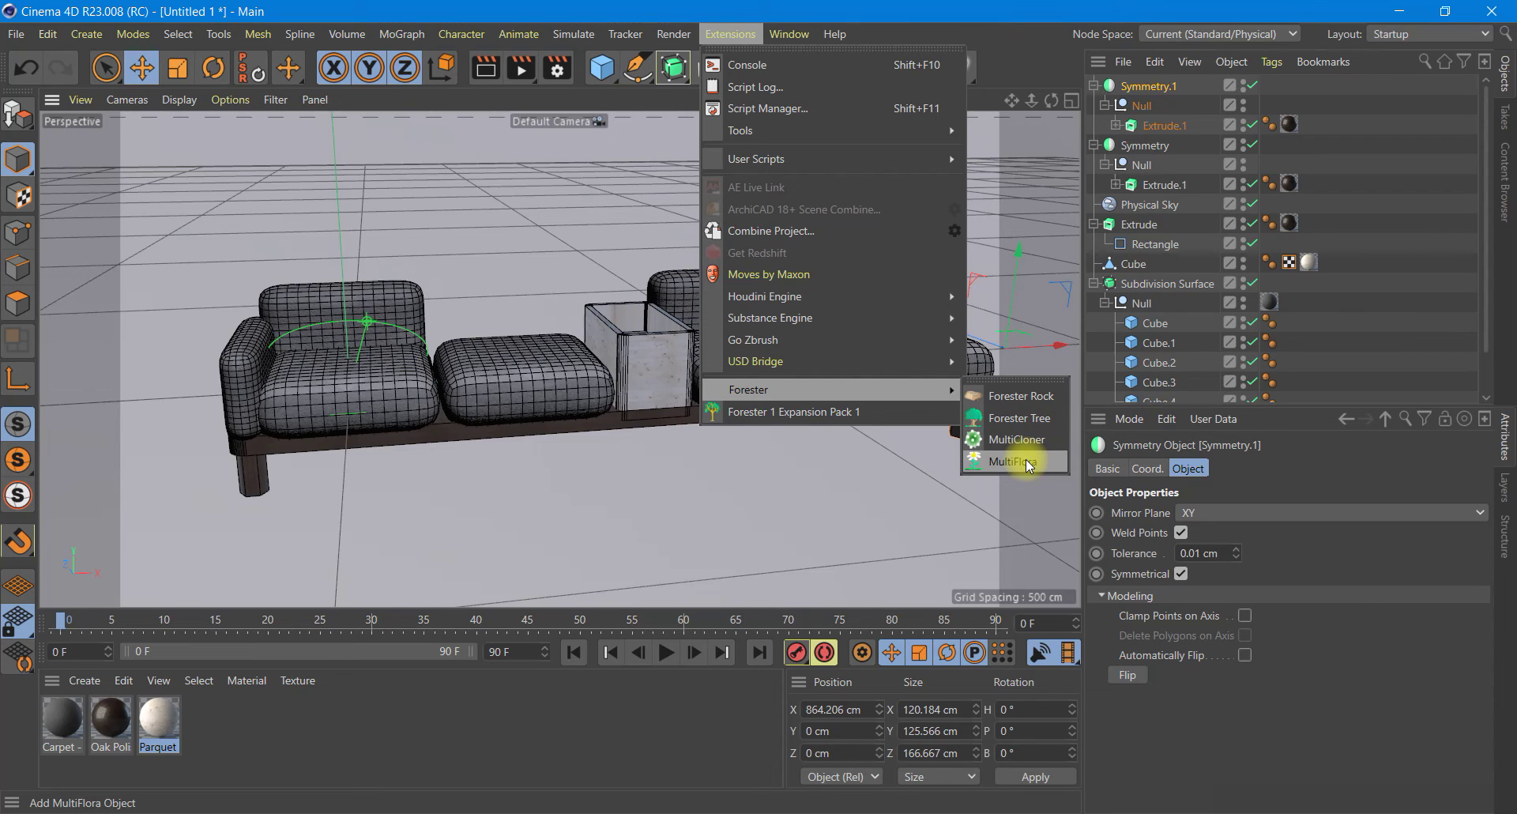
click(708, 453)
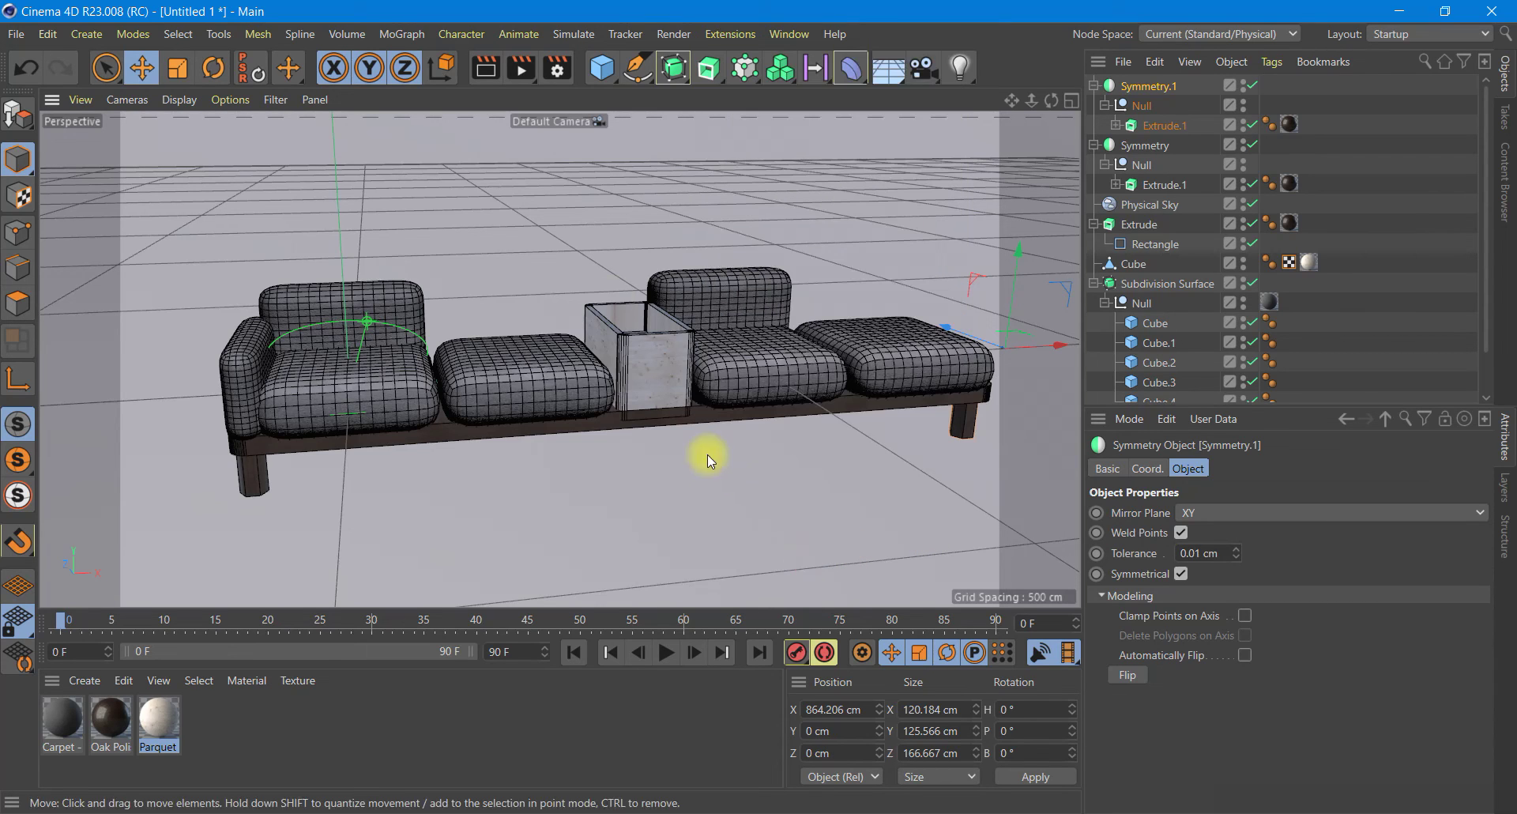
click(604, 71)
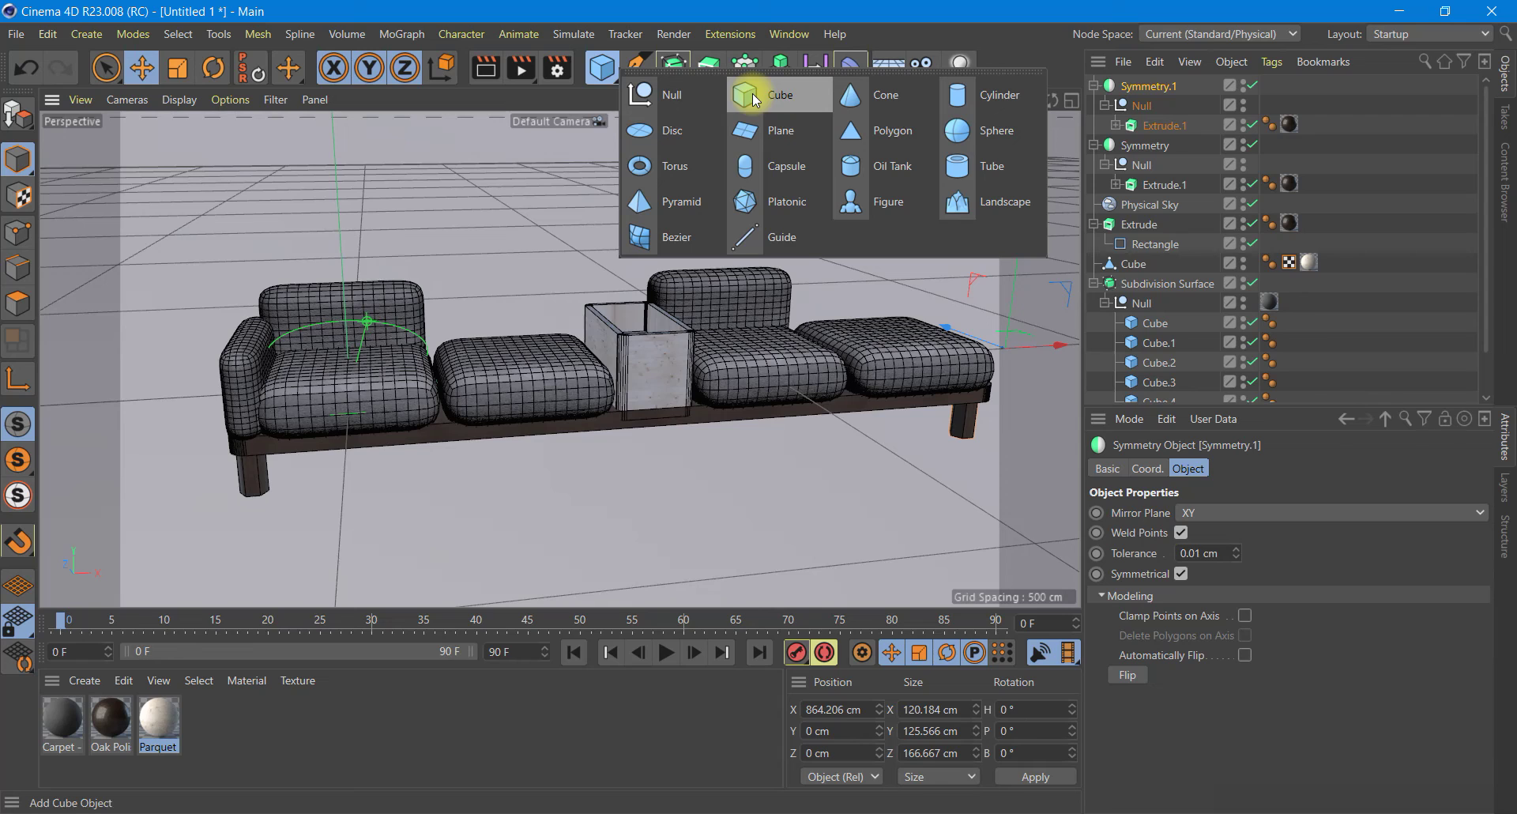
click(751, 132)
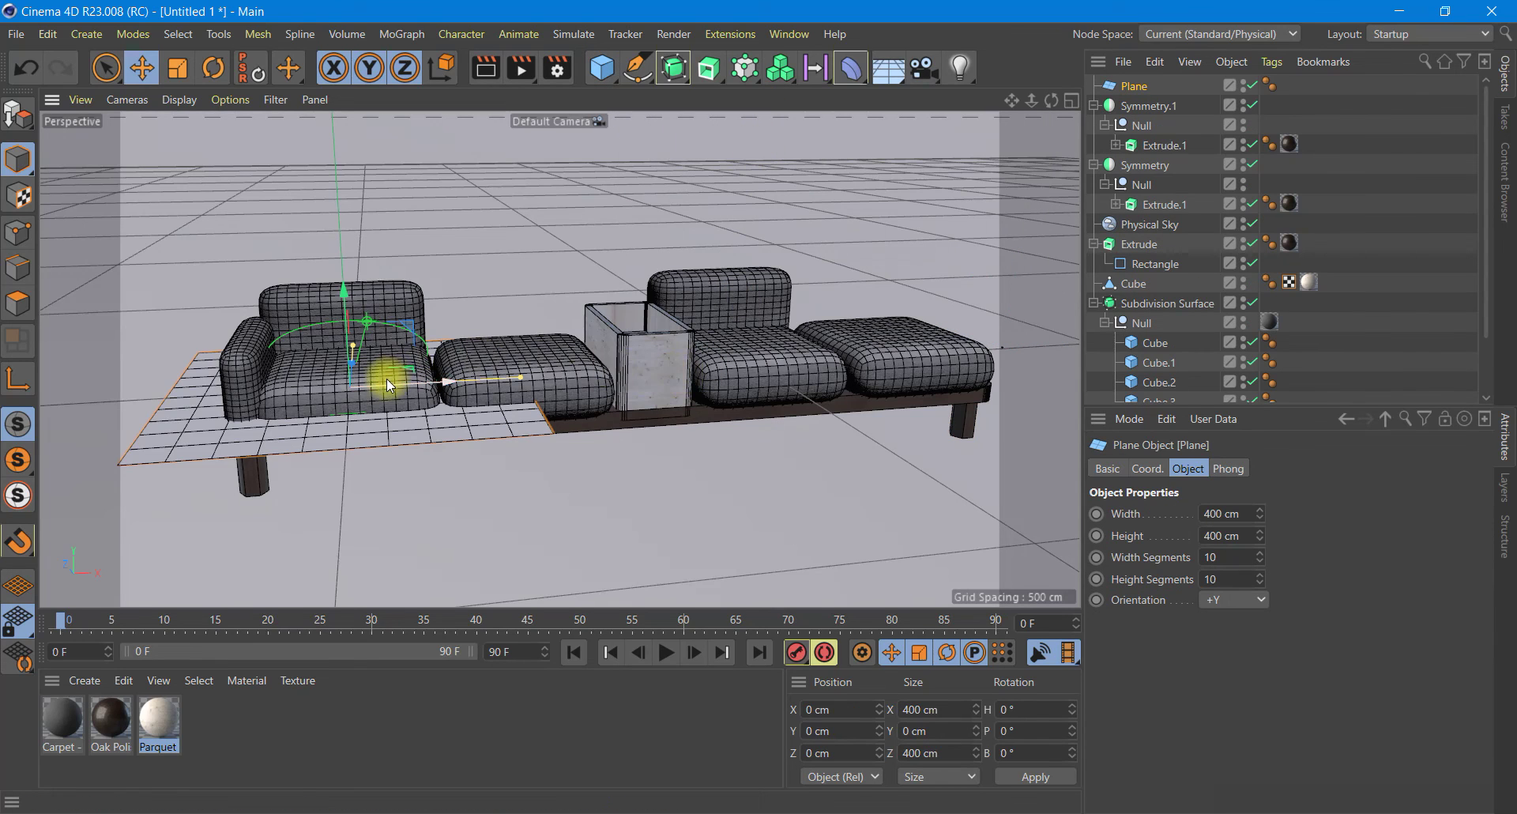
mouse_move(386, 378)
mouse_down()
mouse_move(790, 364)
mouse_move(698, 391)
mouse_move(698, 363)
mouse_up()
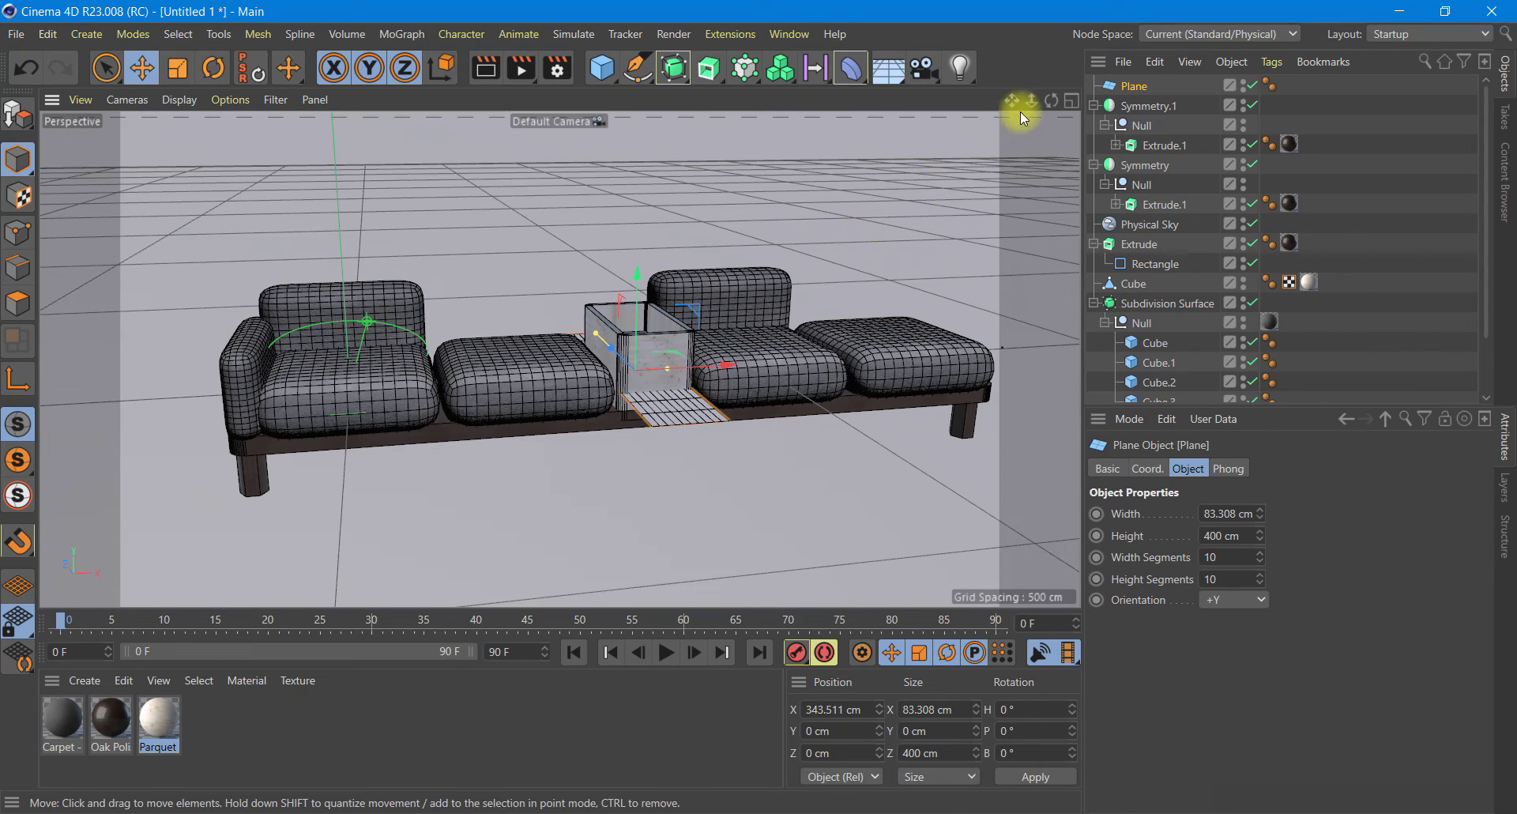
Step: Resize the plane in the Top view to 75.759 × 146.862 cm to fit the planter opening
click(1071, 100)
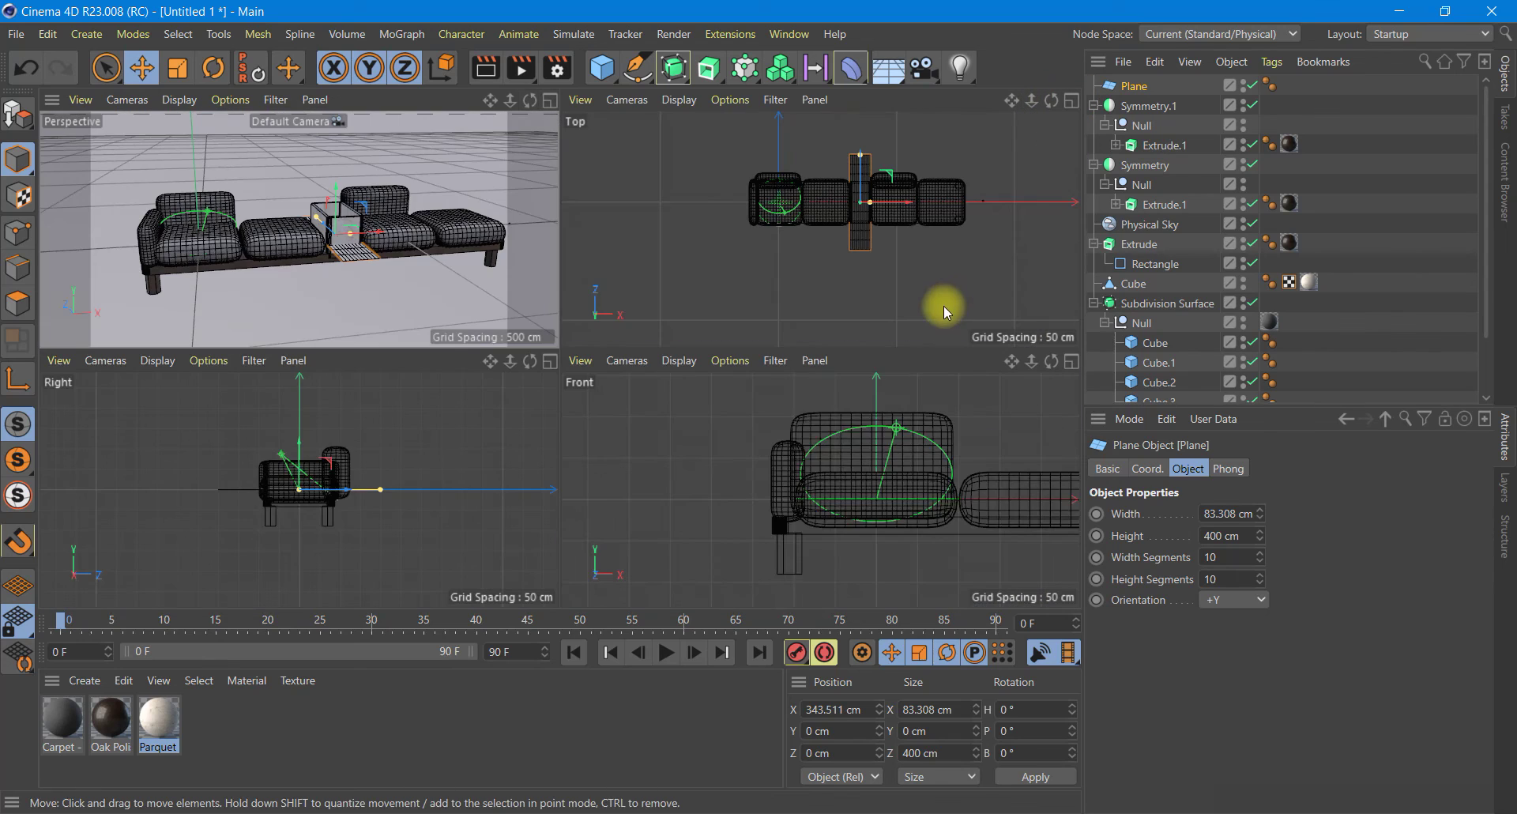
click(1071, 101)
scroll(605, 280, up, 4)
scroll(606, 280, up, 3)
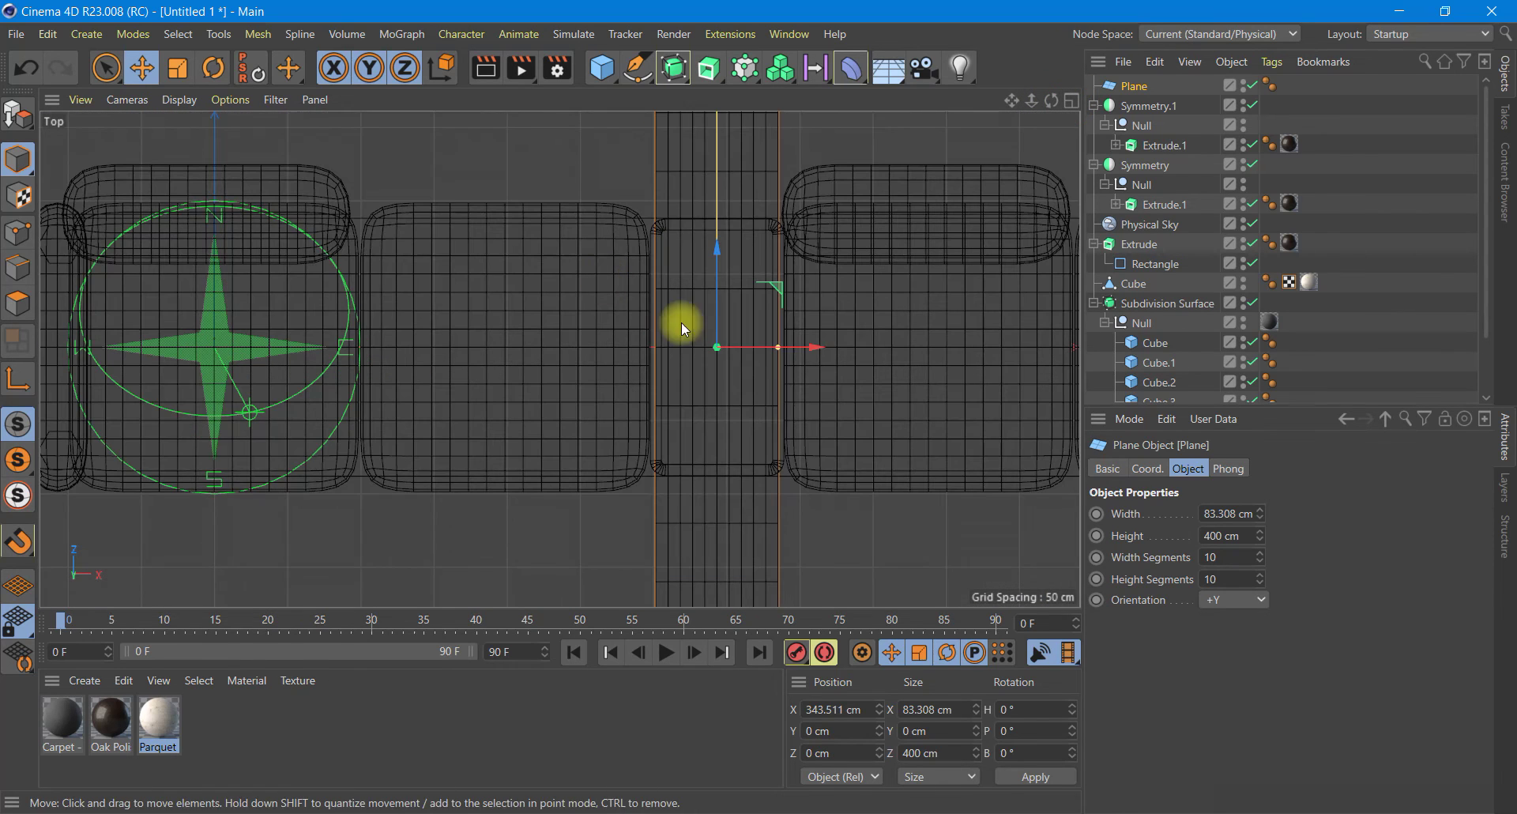
drag(776, 353, 775, 349)
scroll(703, 233, down, 3)
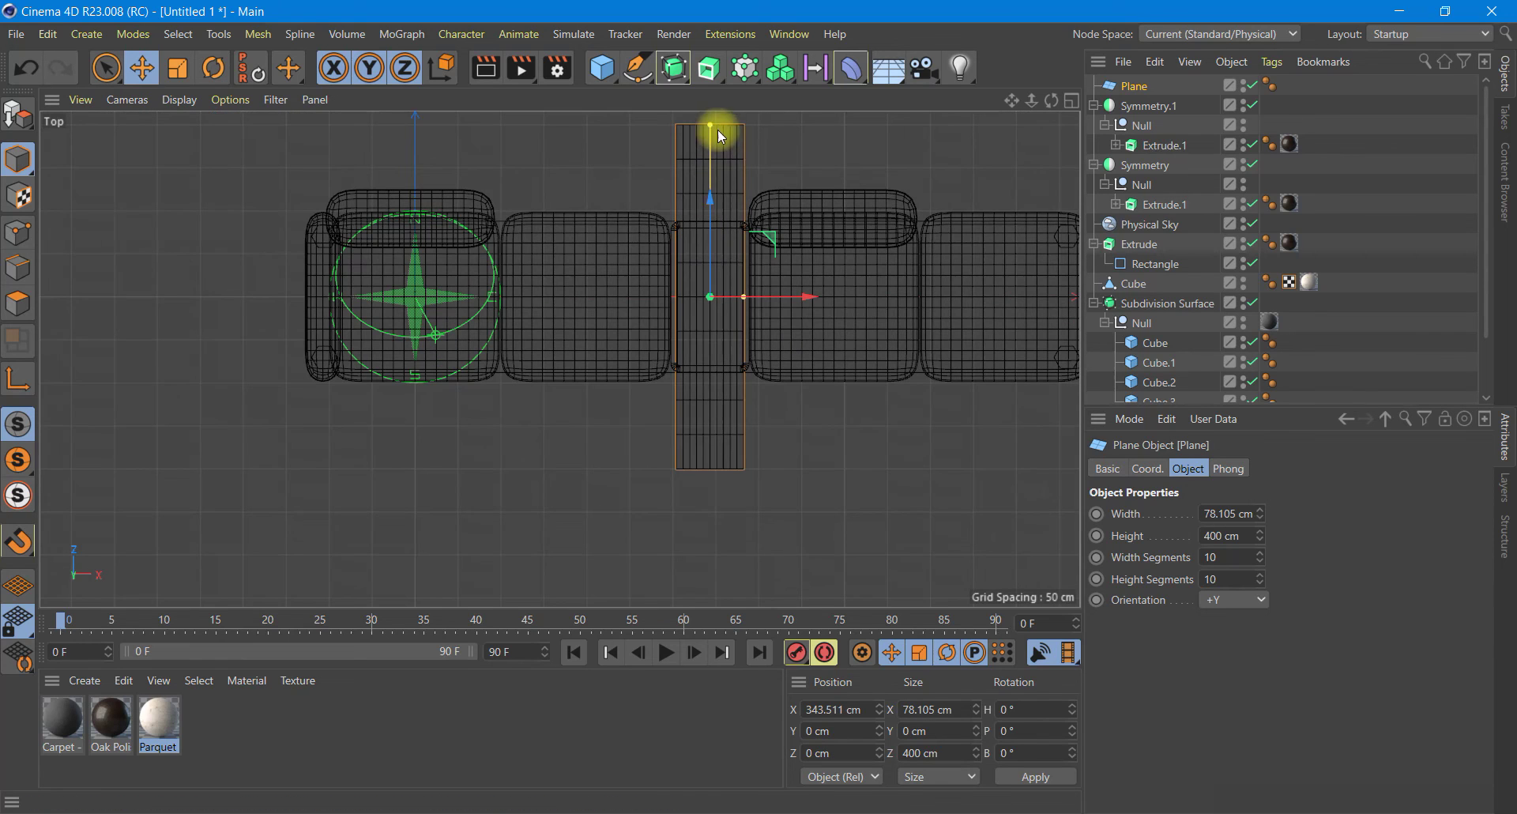
drag(709, 124, 699, 234)
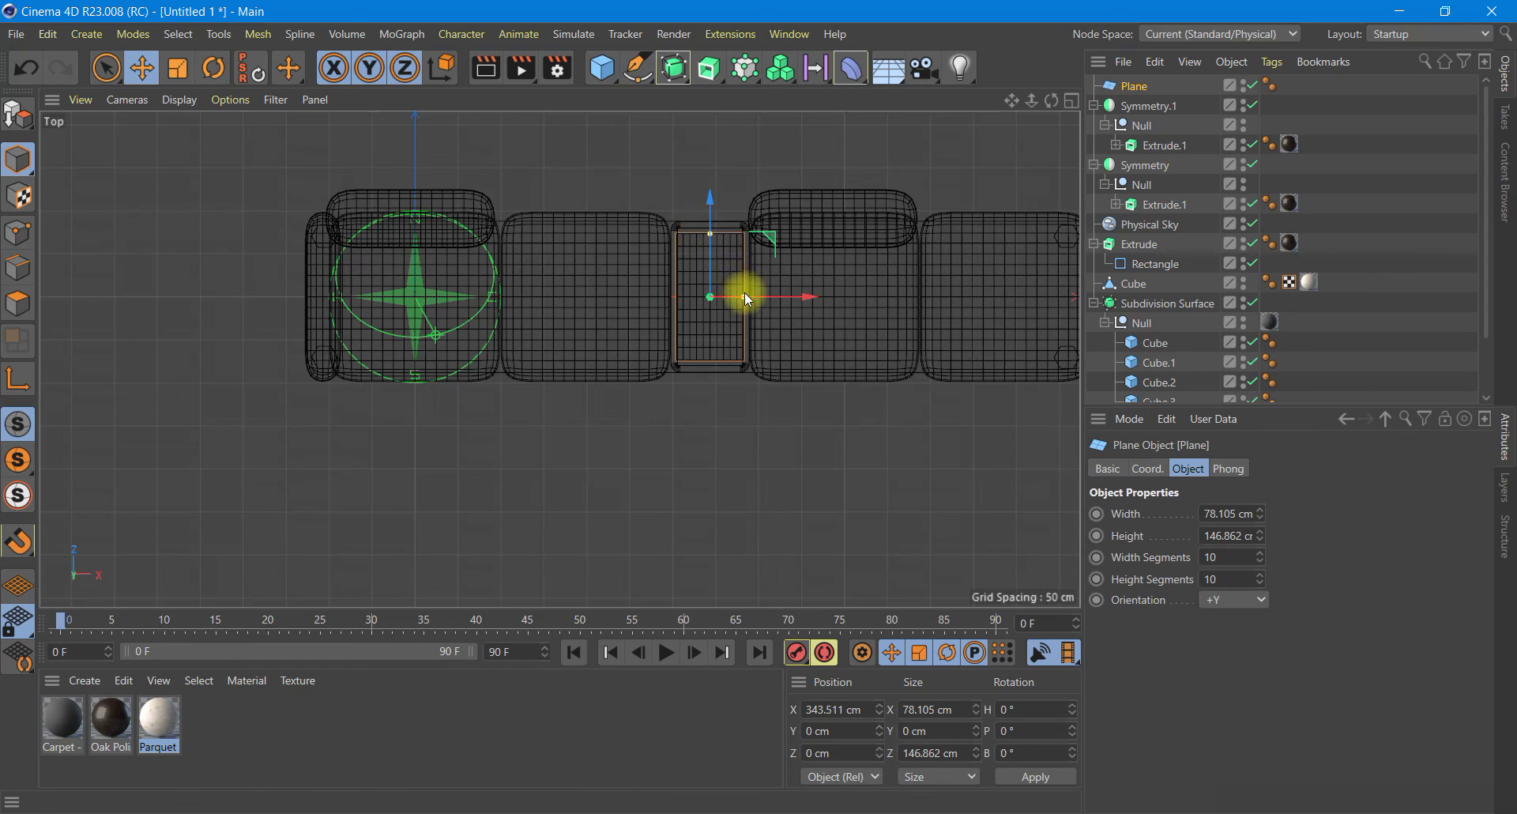
drag(744, 292, 743, 294)
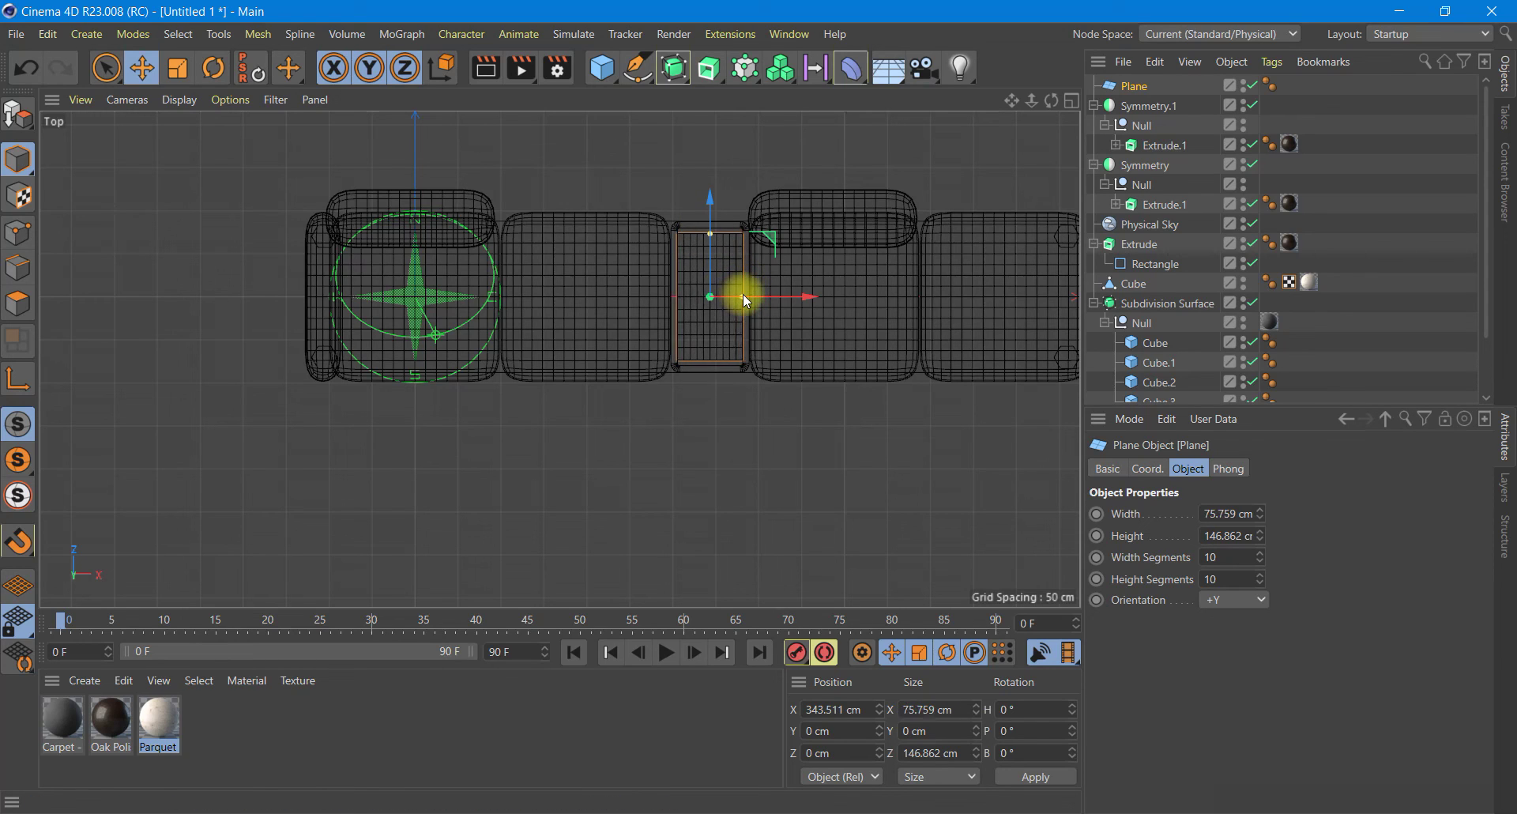
click(1071, 100)
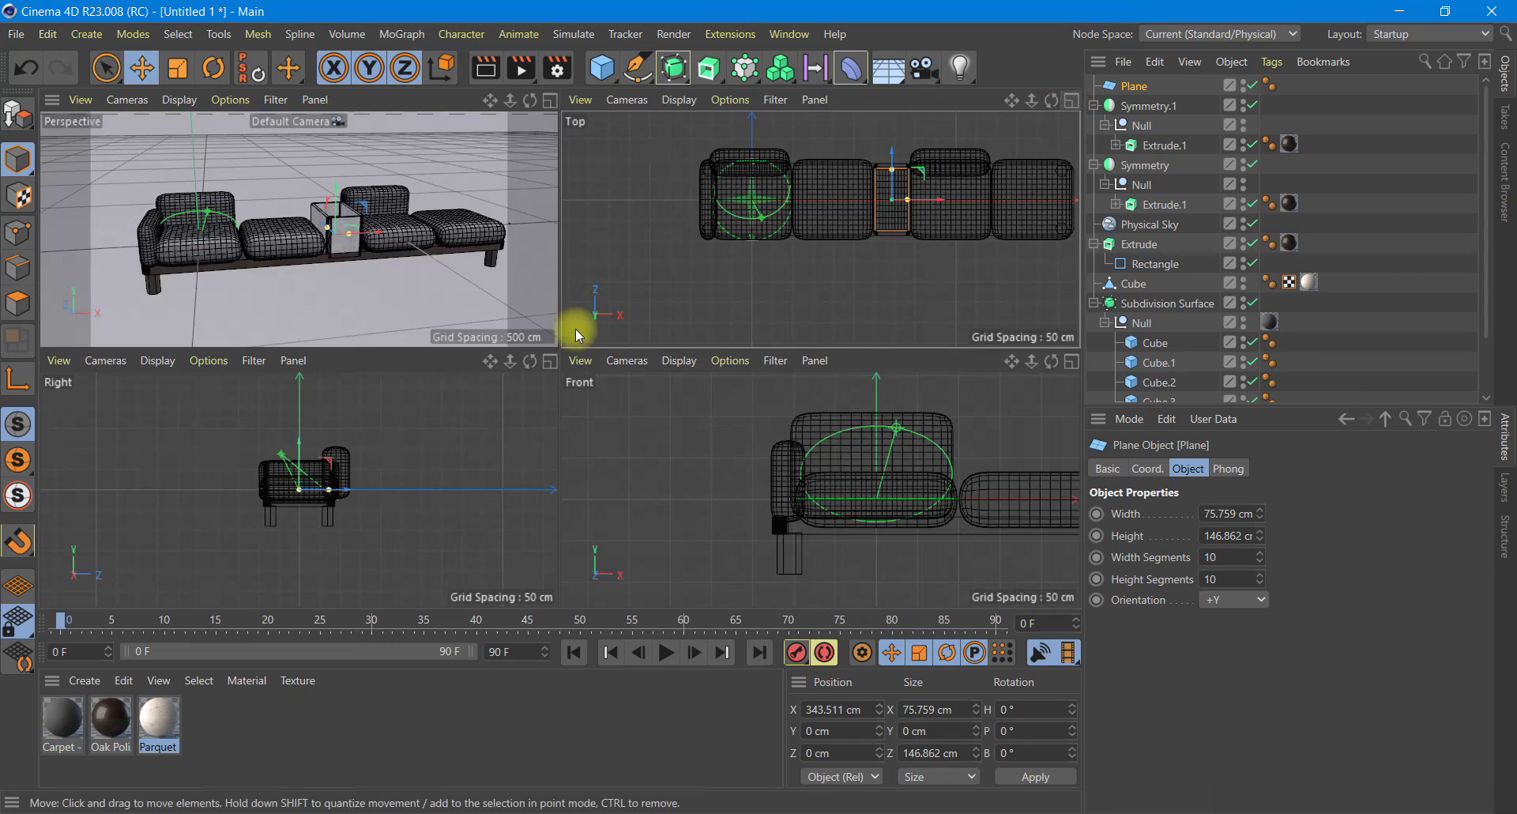
click(551, 100)
scroll(633, 271, up, 3)
scroll(638, 313, up, 3)
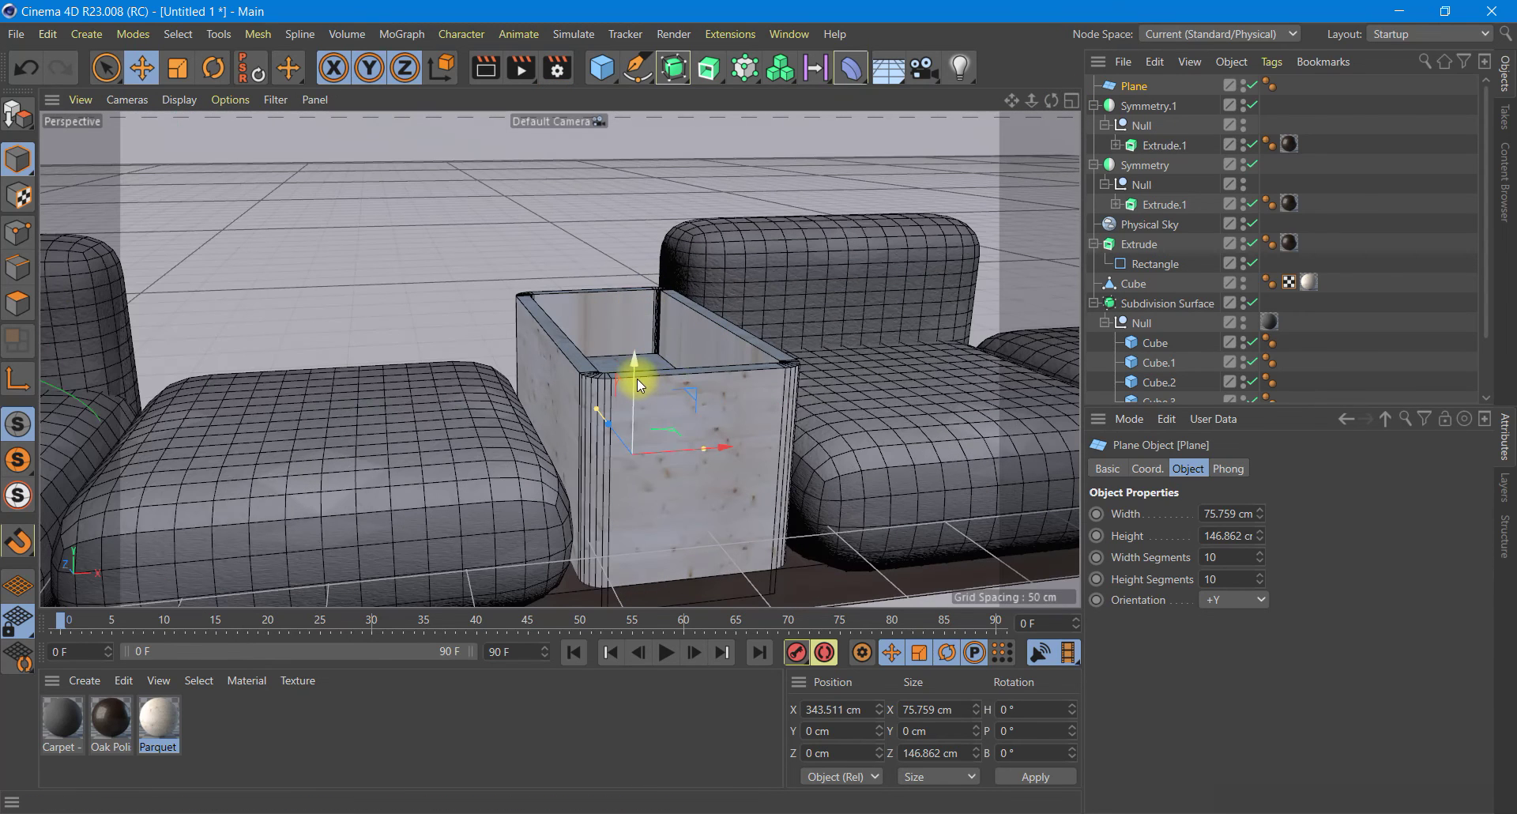
Step: Lift the plane to Y 43.331 cm and give it 20 width and 20 height segments
drag(634, 379, 634, 336)
drag(632, 309, 635, 288)
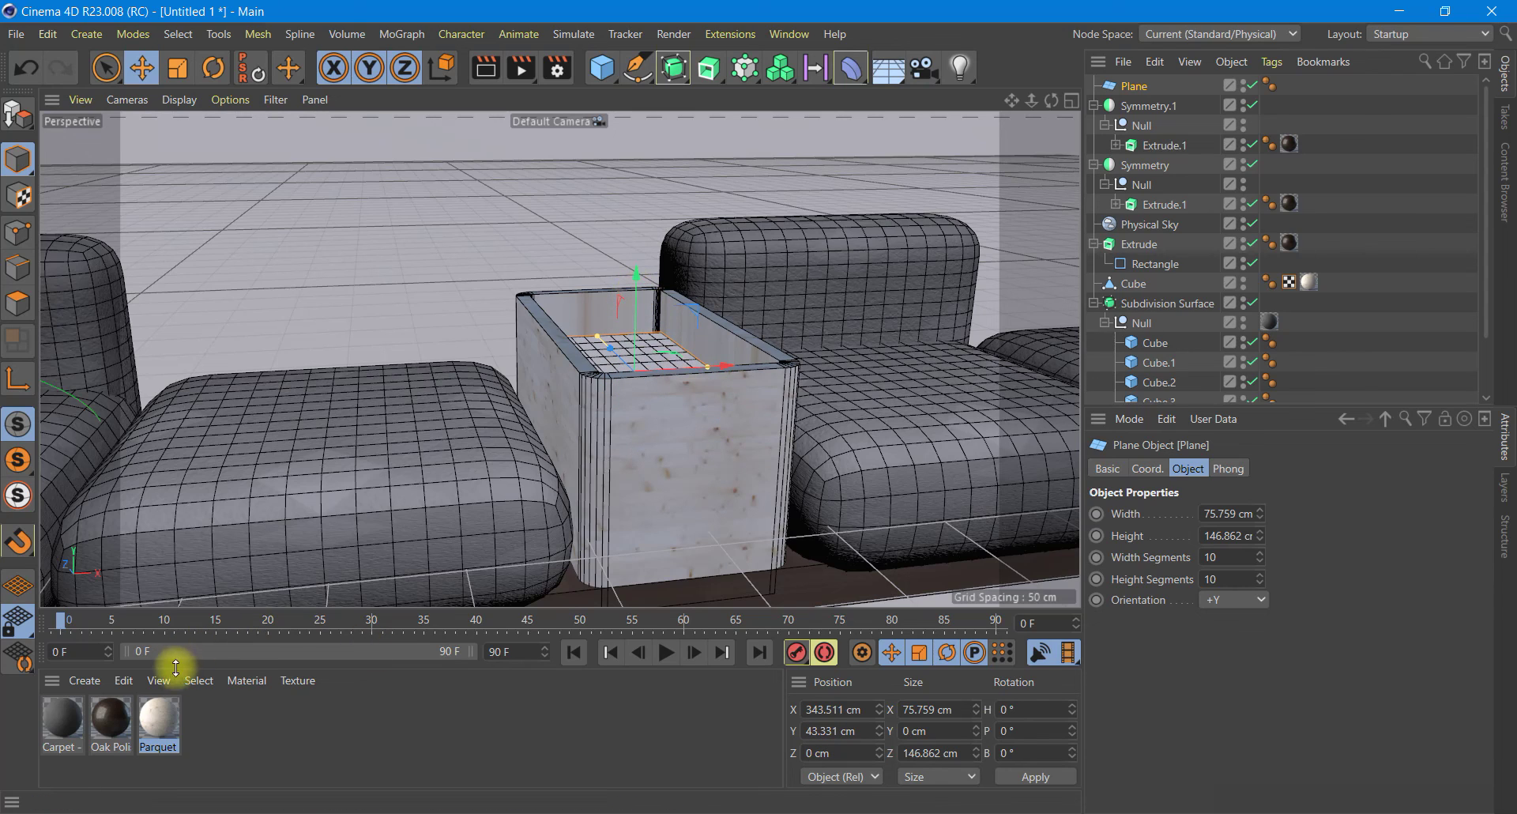
double_click(1236, 557)
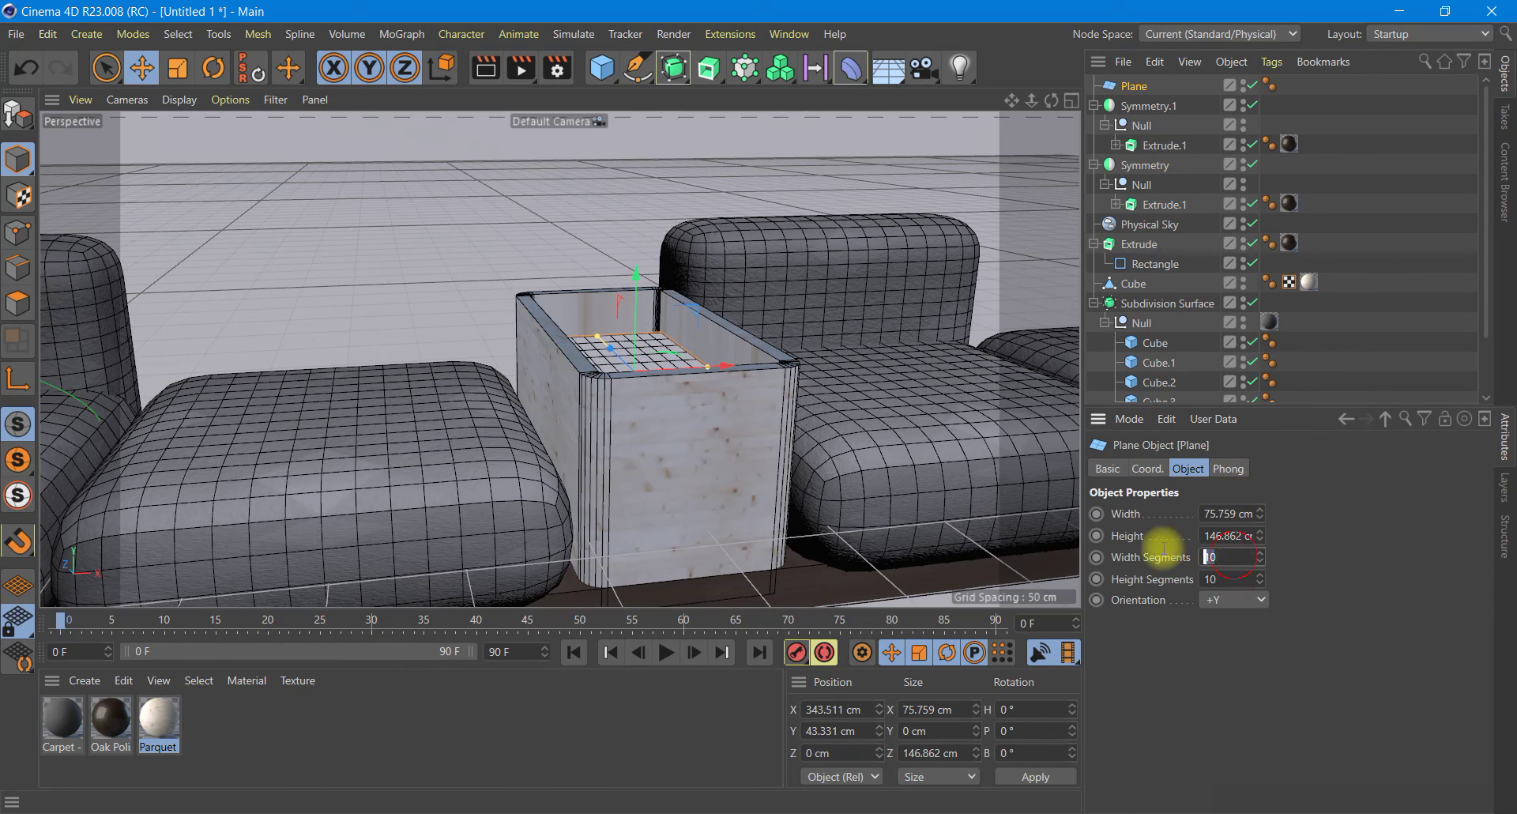
text(20)
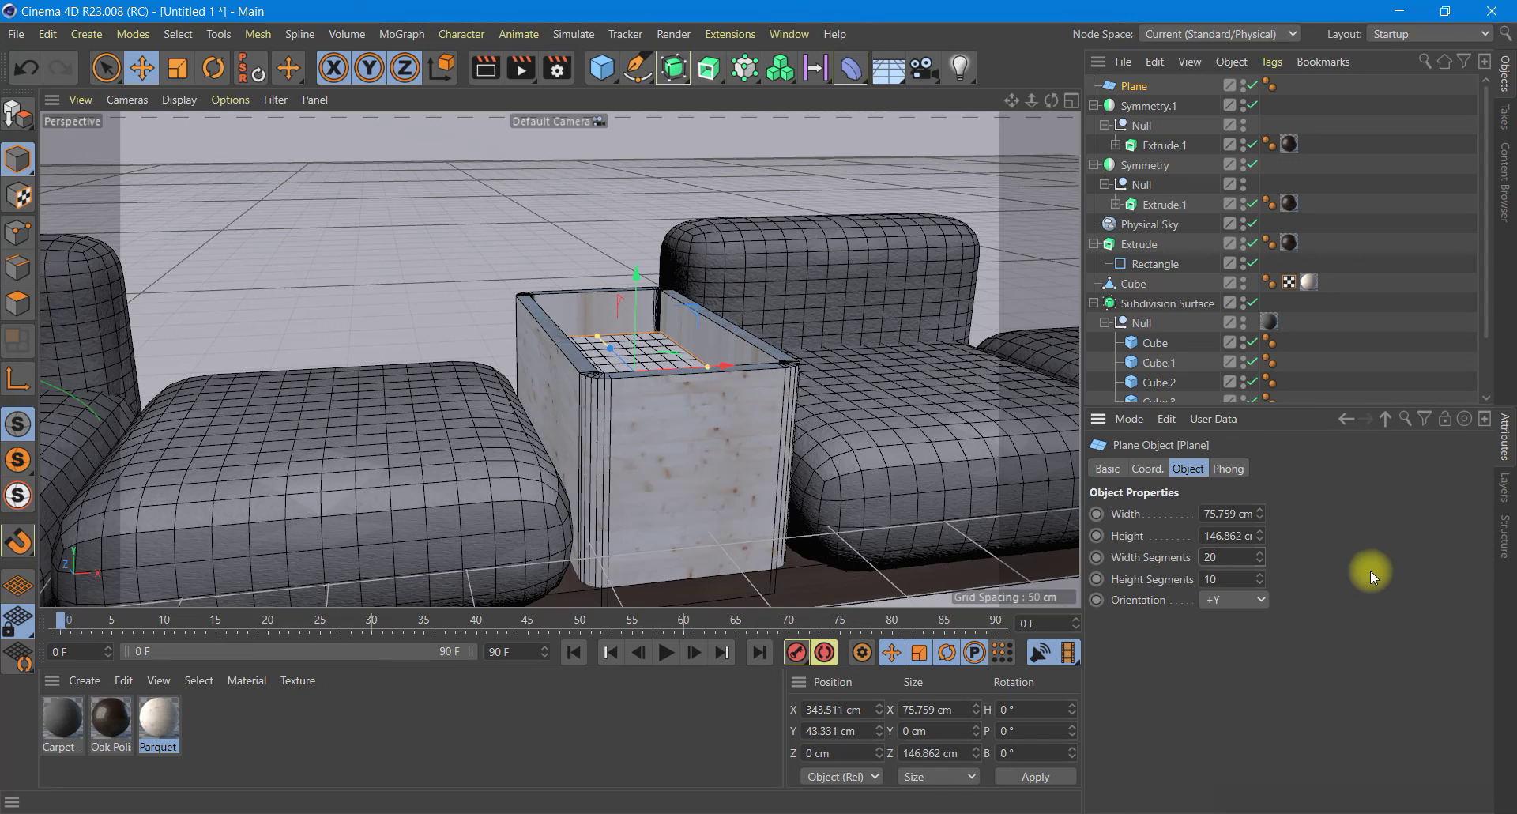
key(Tab)
text(20)
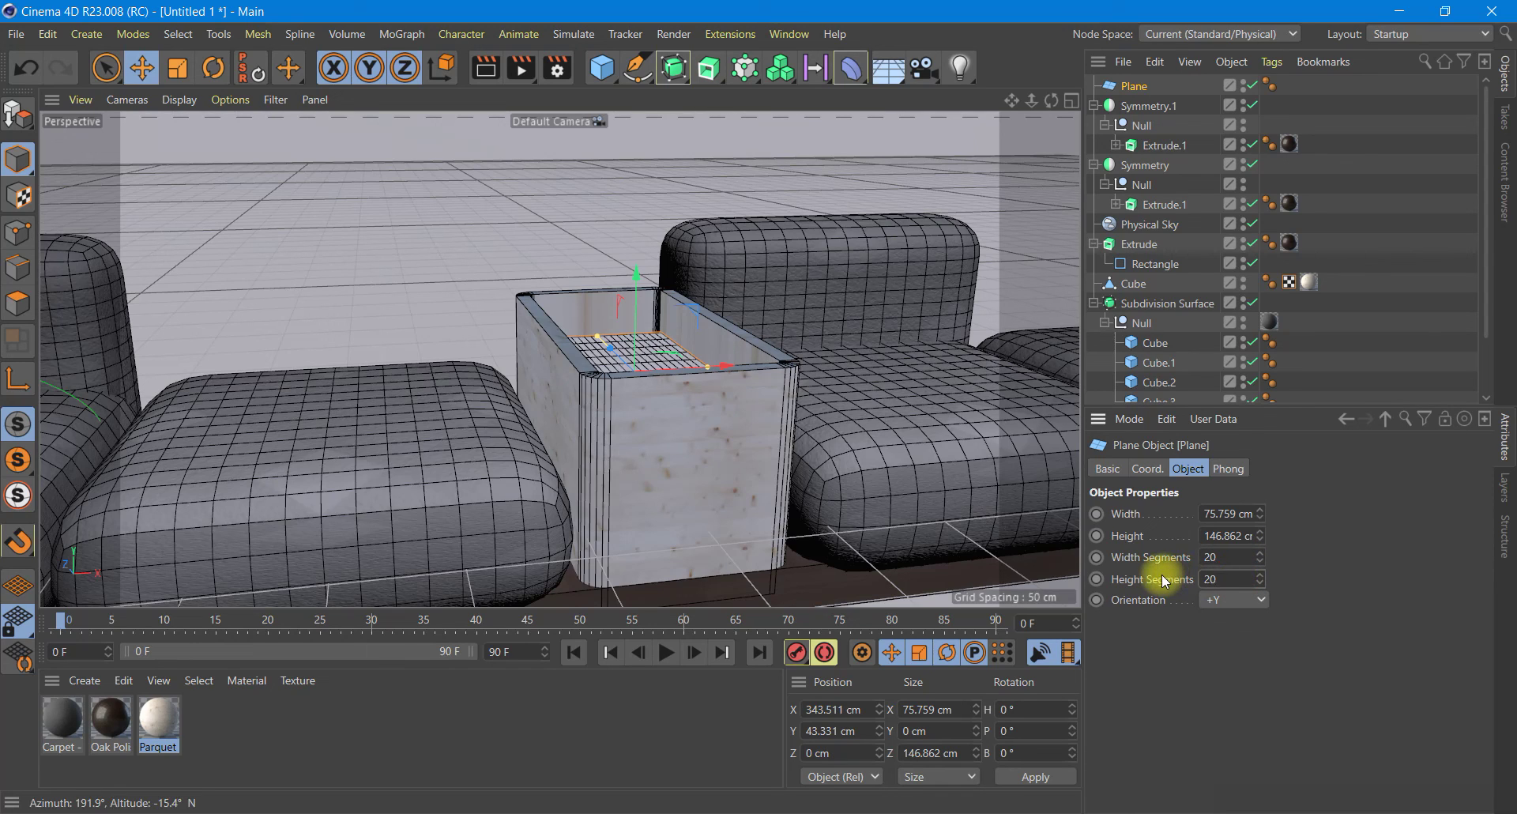
click(1351, 543)
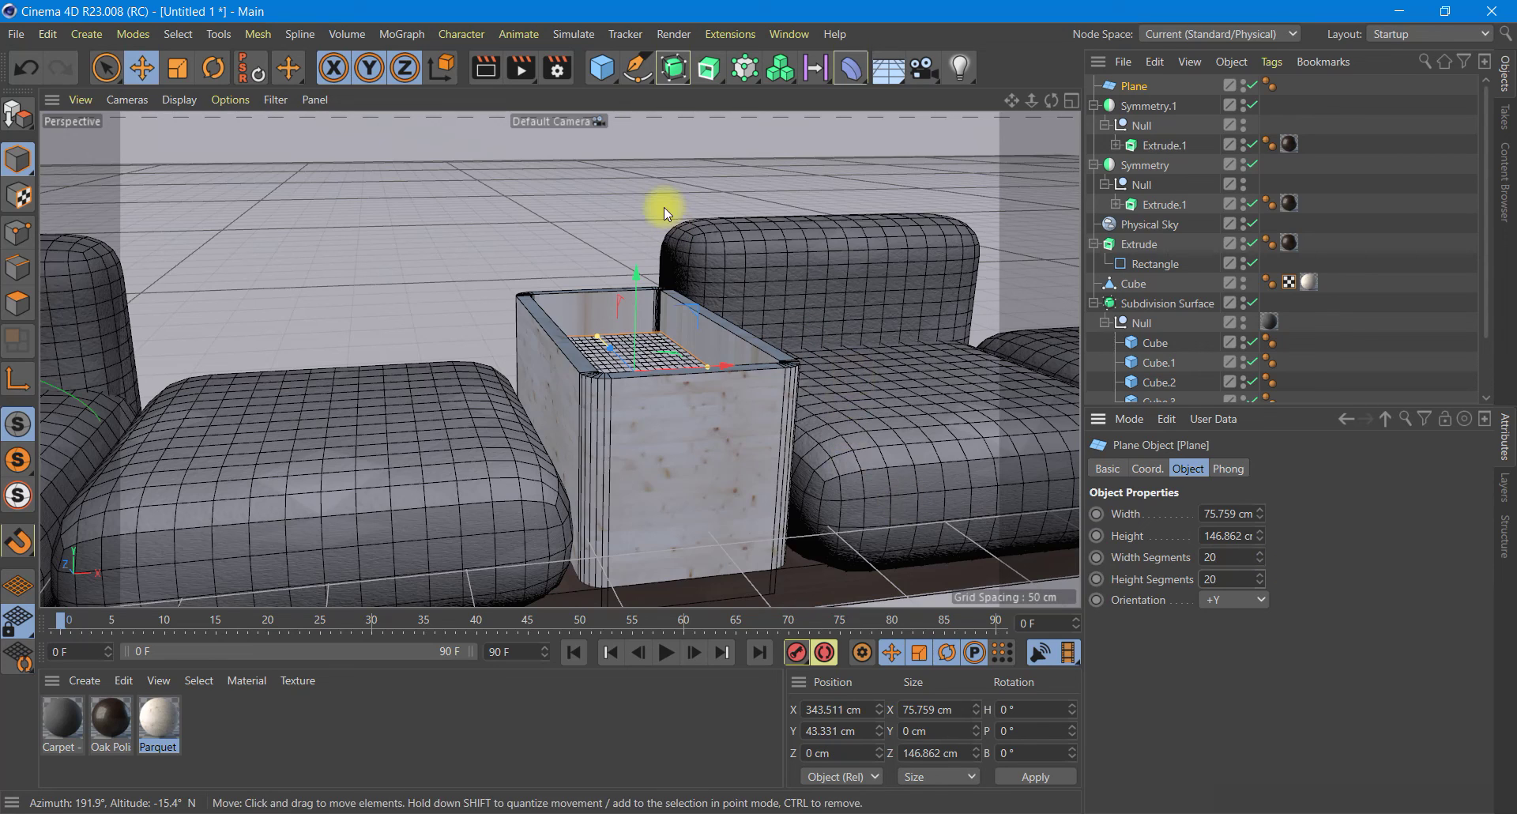
Step: Add a Forester MultiCloner and a Forester MultiFlora object to the scene
click(742, 32)
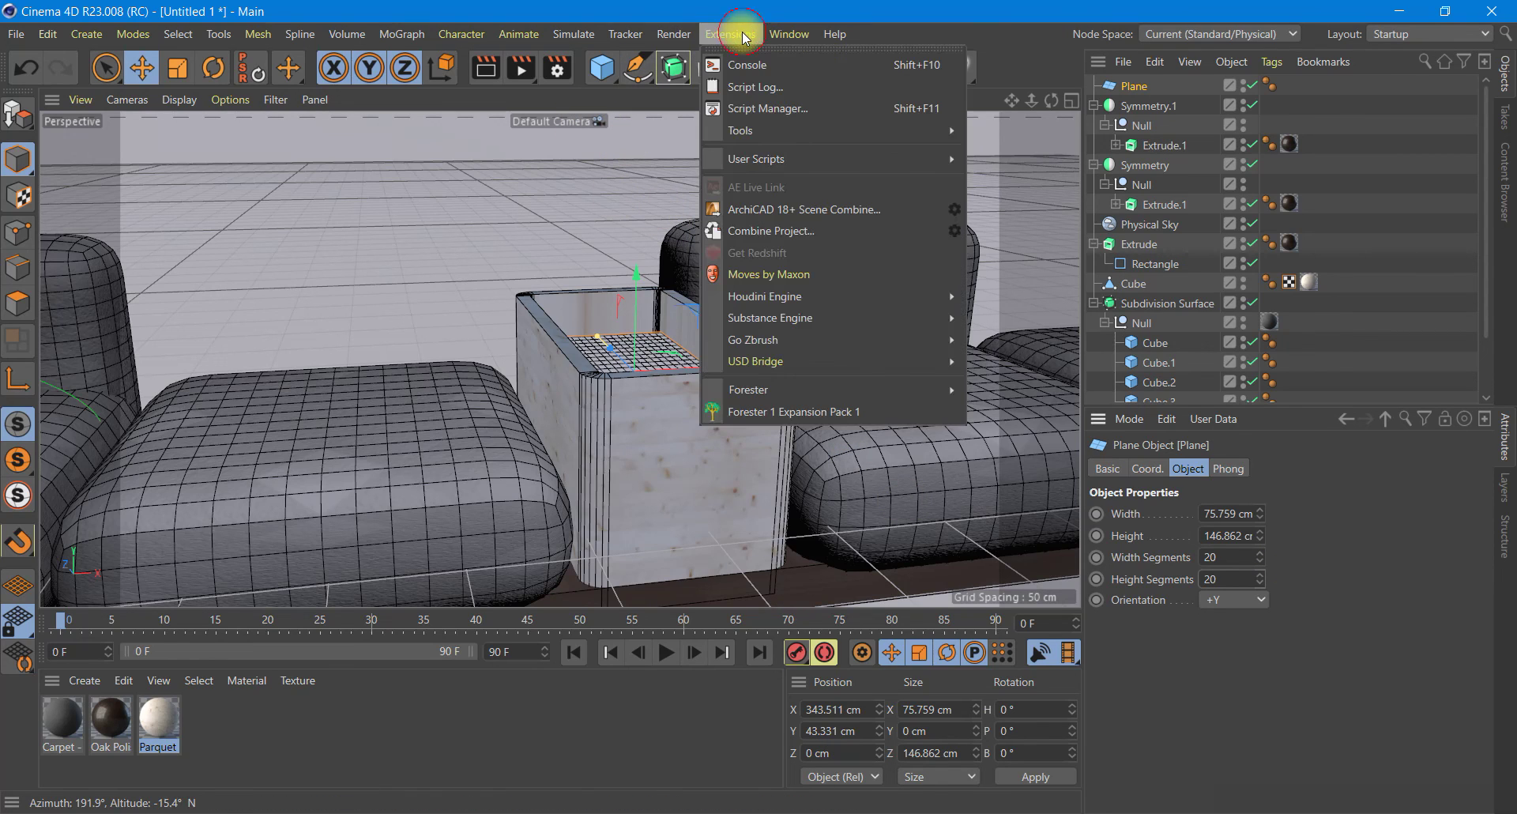
mouse_move(749, 389)
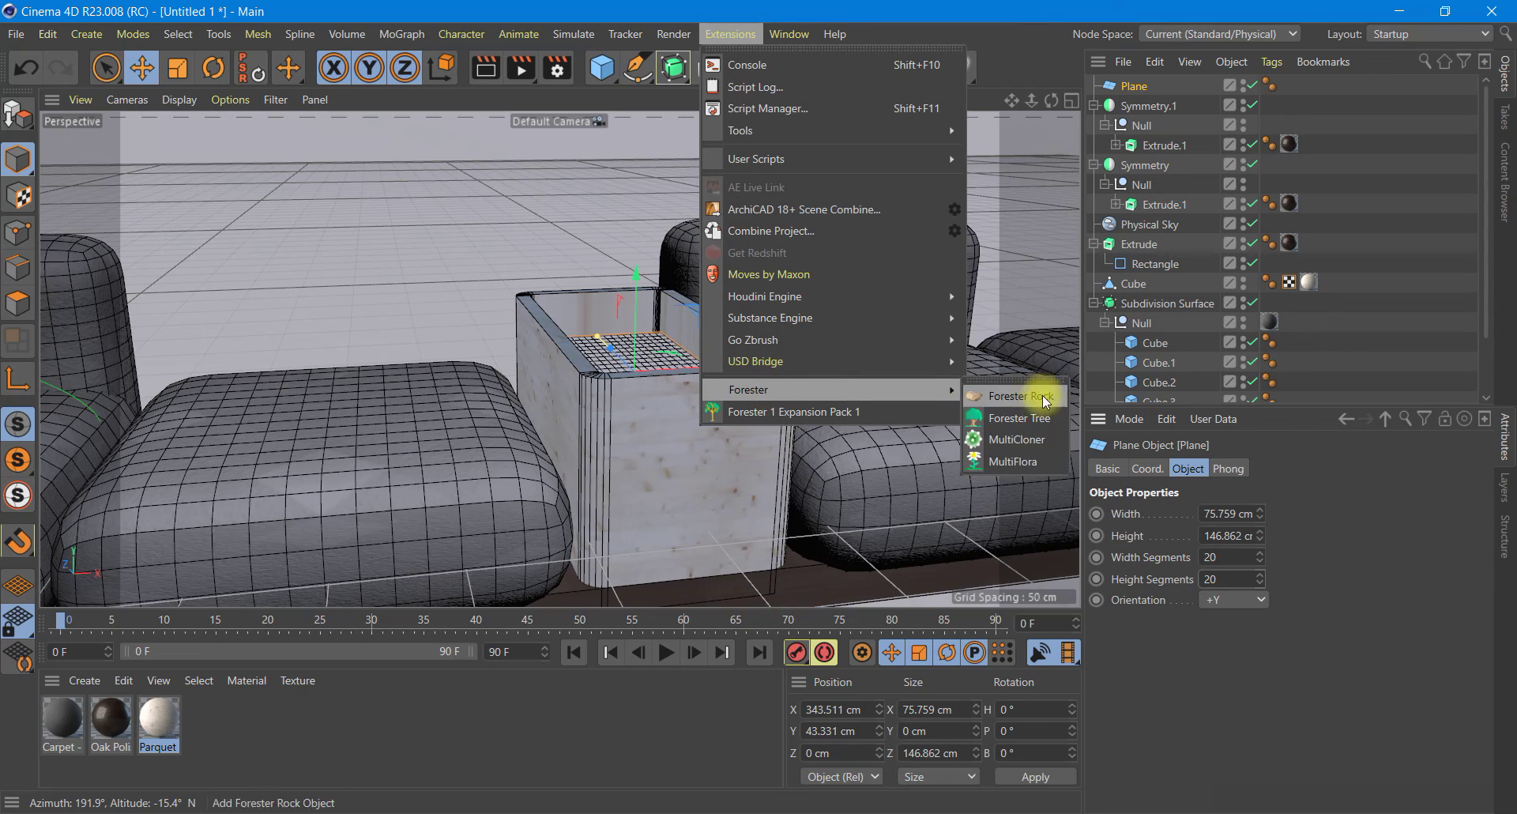
click(1031, 443)
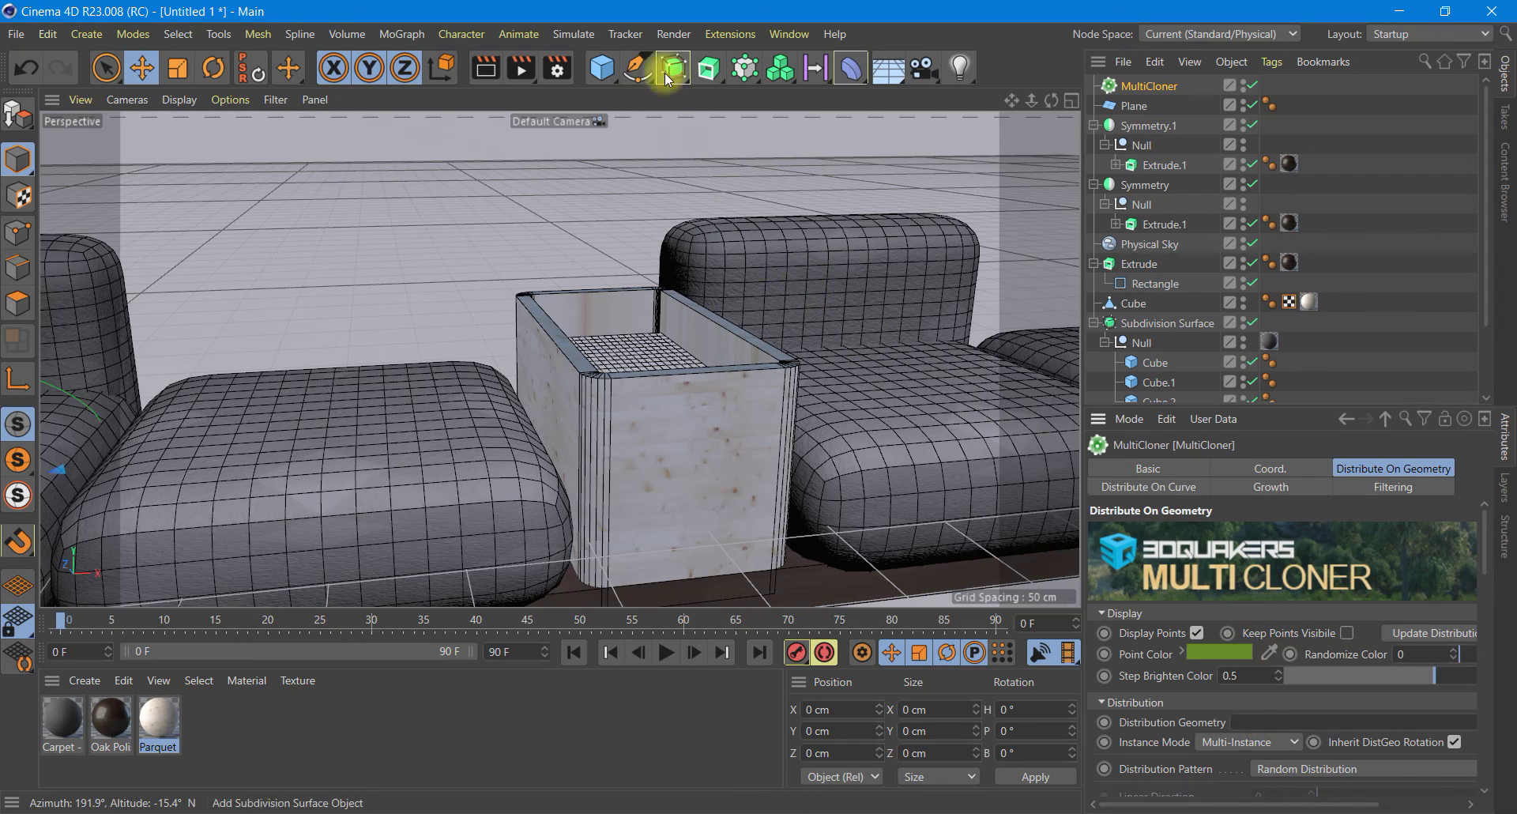
click(723, 35)
mouse_move(749, 389)
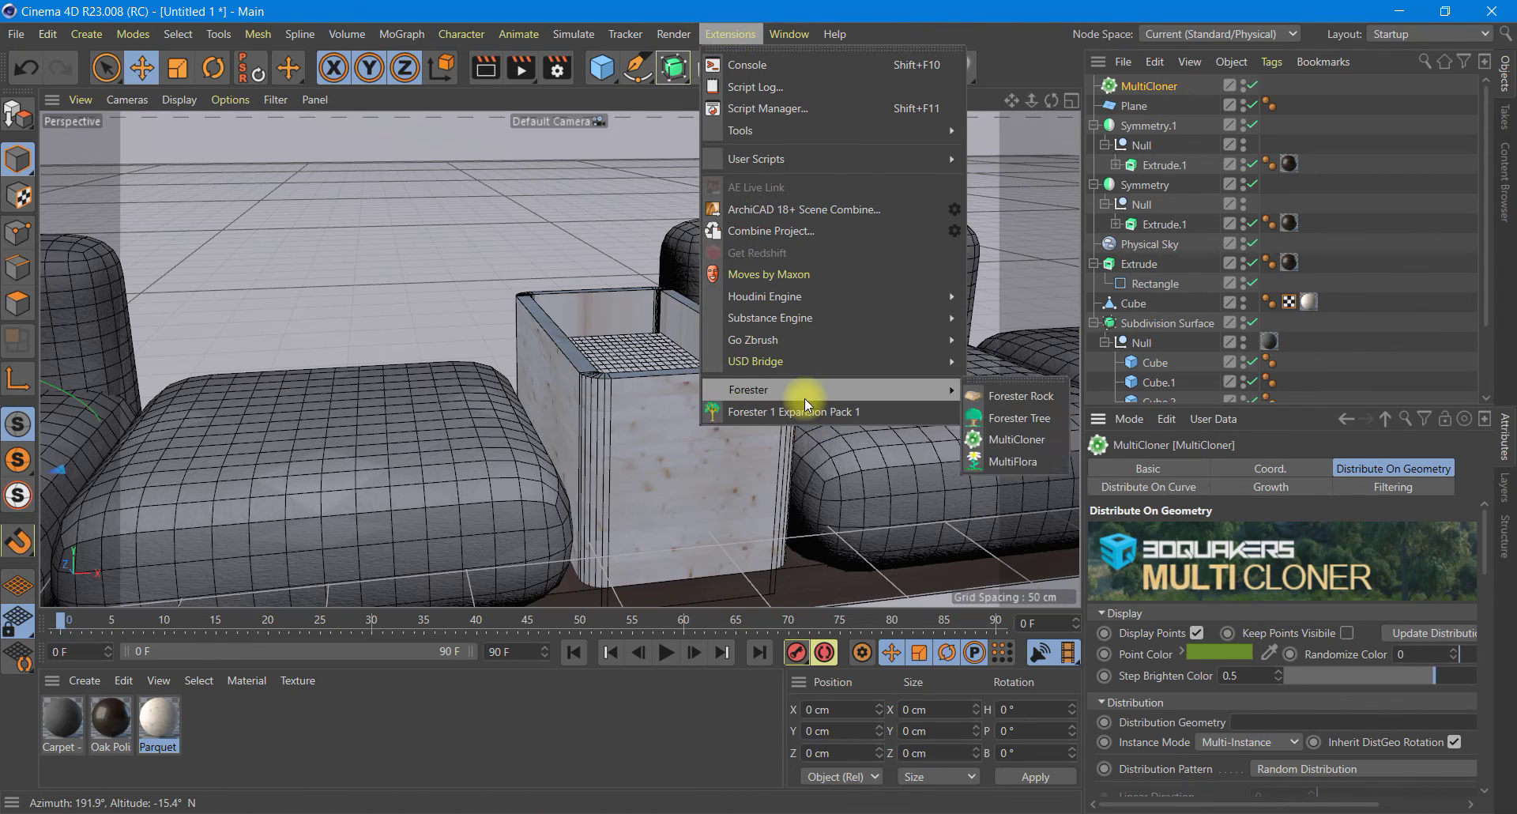
click(1016, 460)
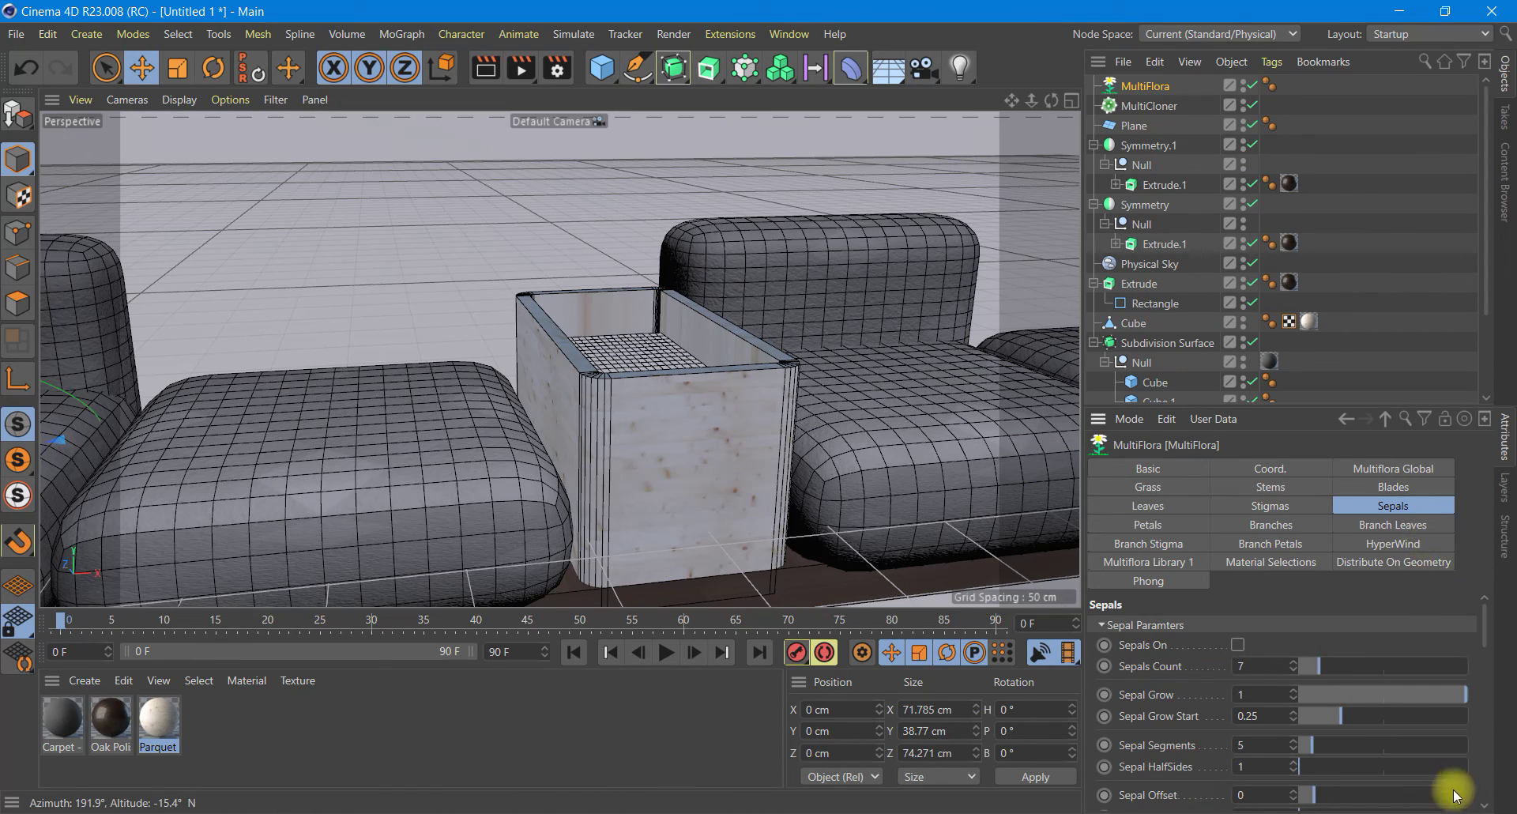